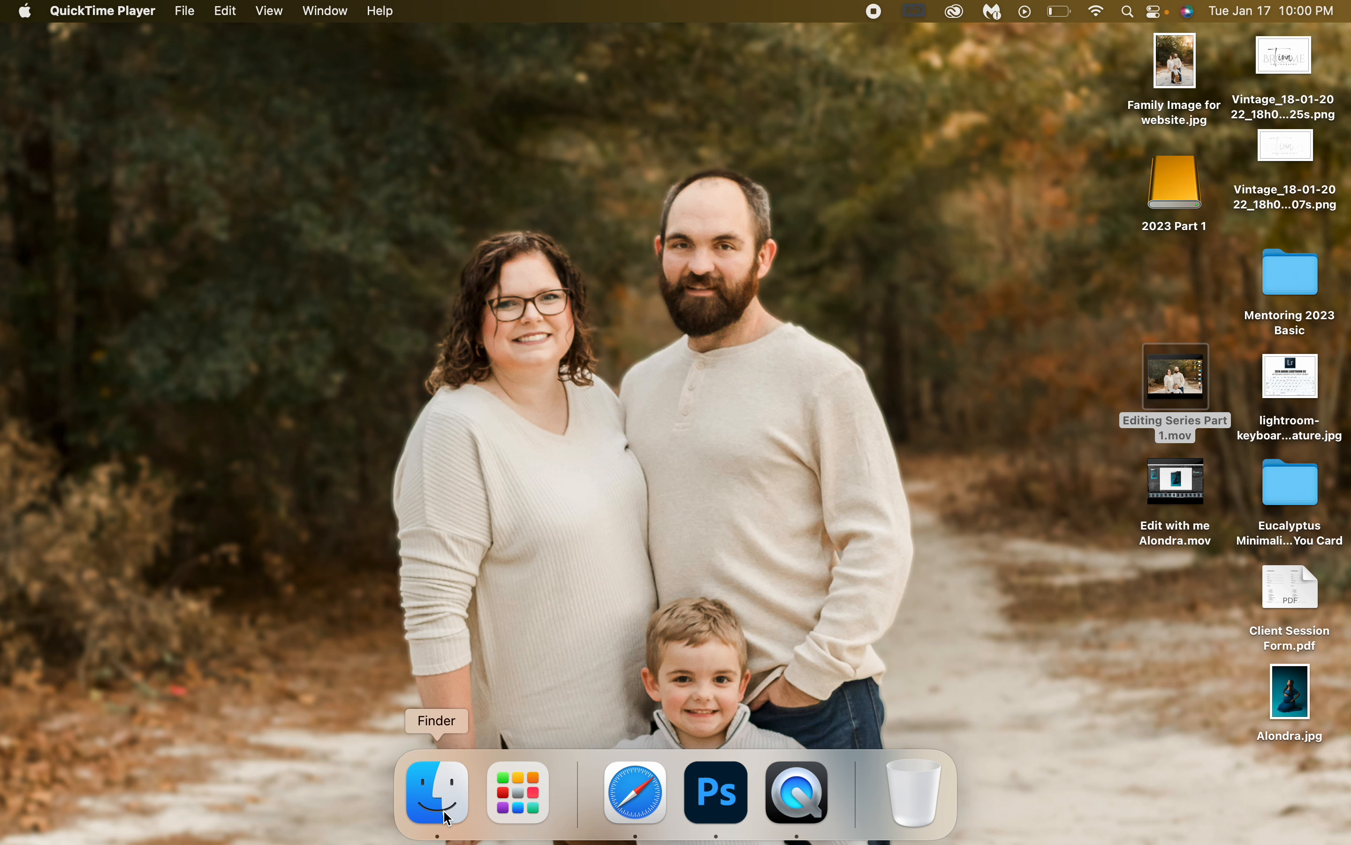
# Open the Lightroom catalog in the CAT subfolder of the client folder listed just after Actions on the 2023 Part 1 drive
pyautogui.click(446, 814)
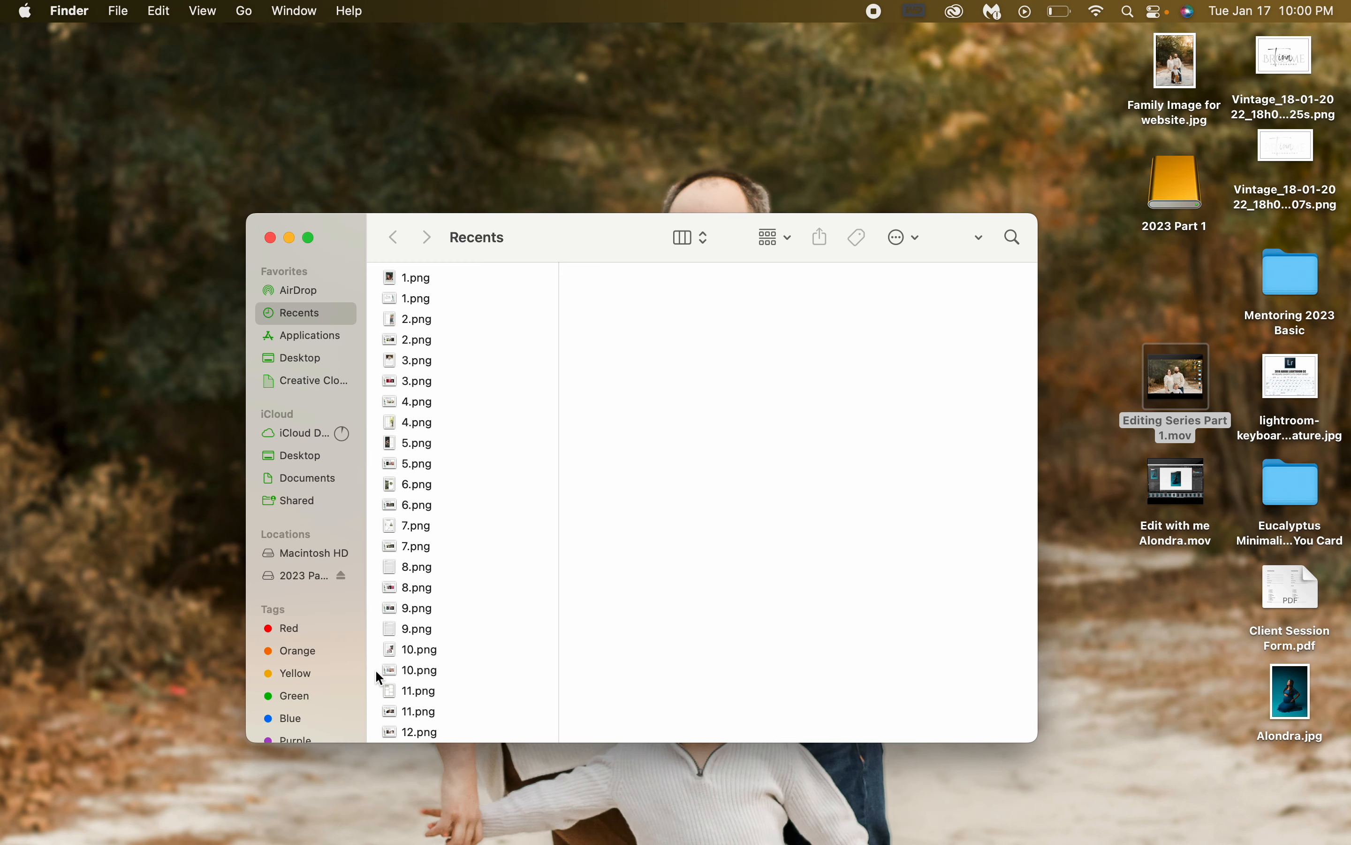
pyautogui.click(302, 574)
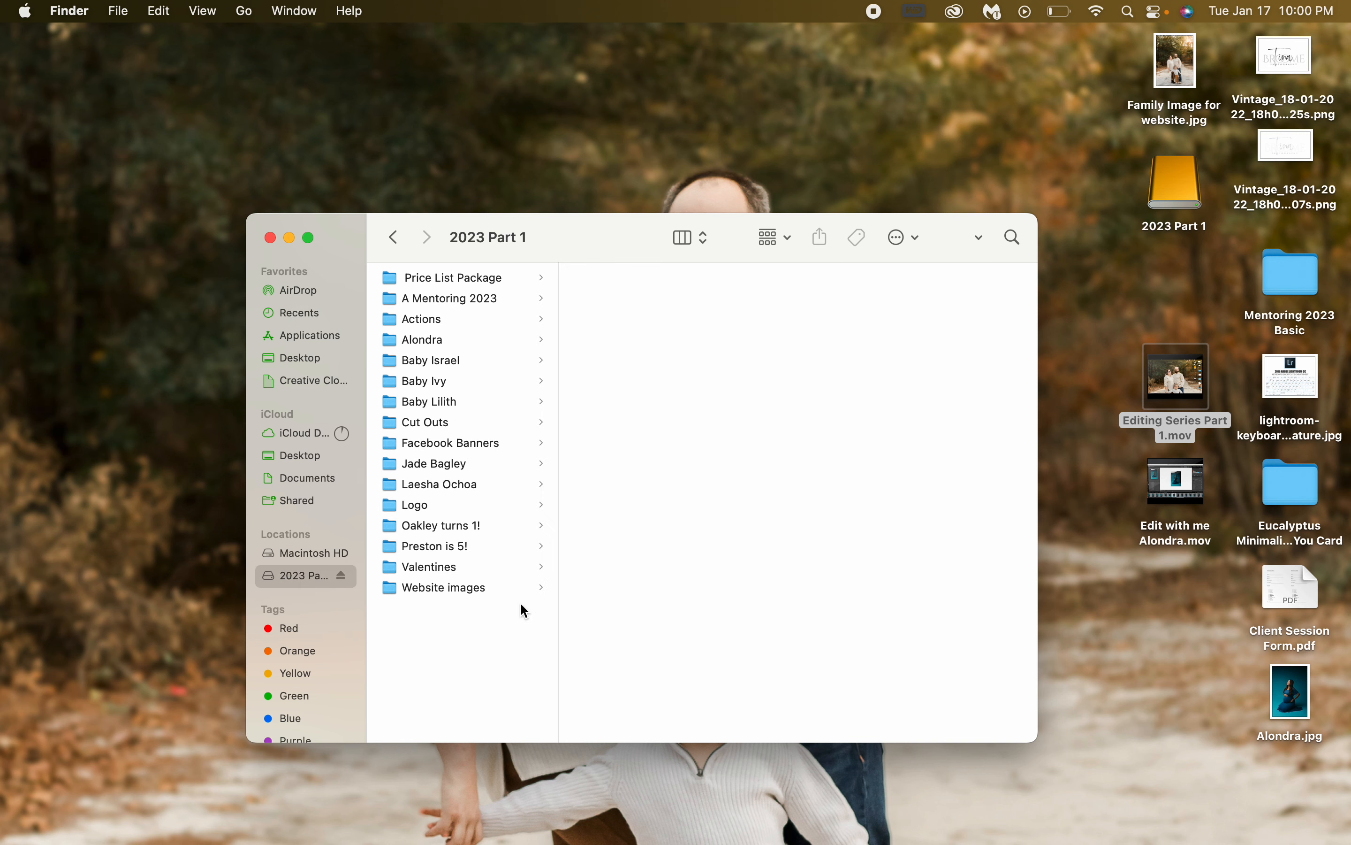
pyautogui.click(449, 340)
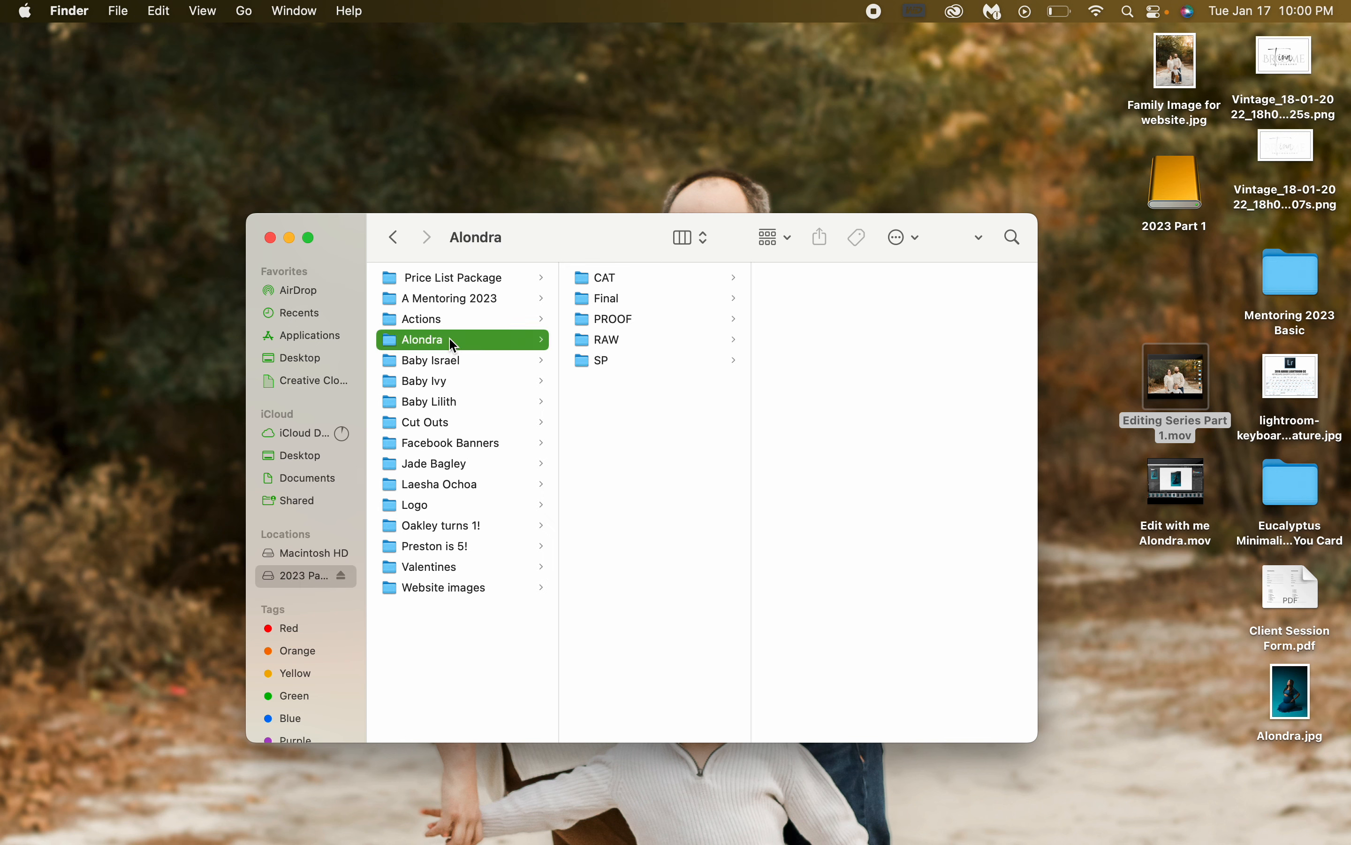
pyautogui.click(622, 279)
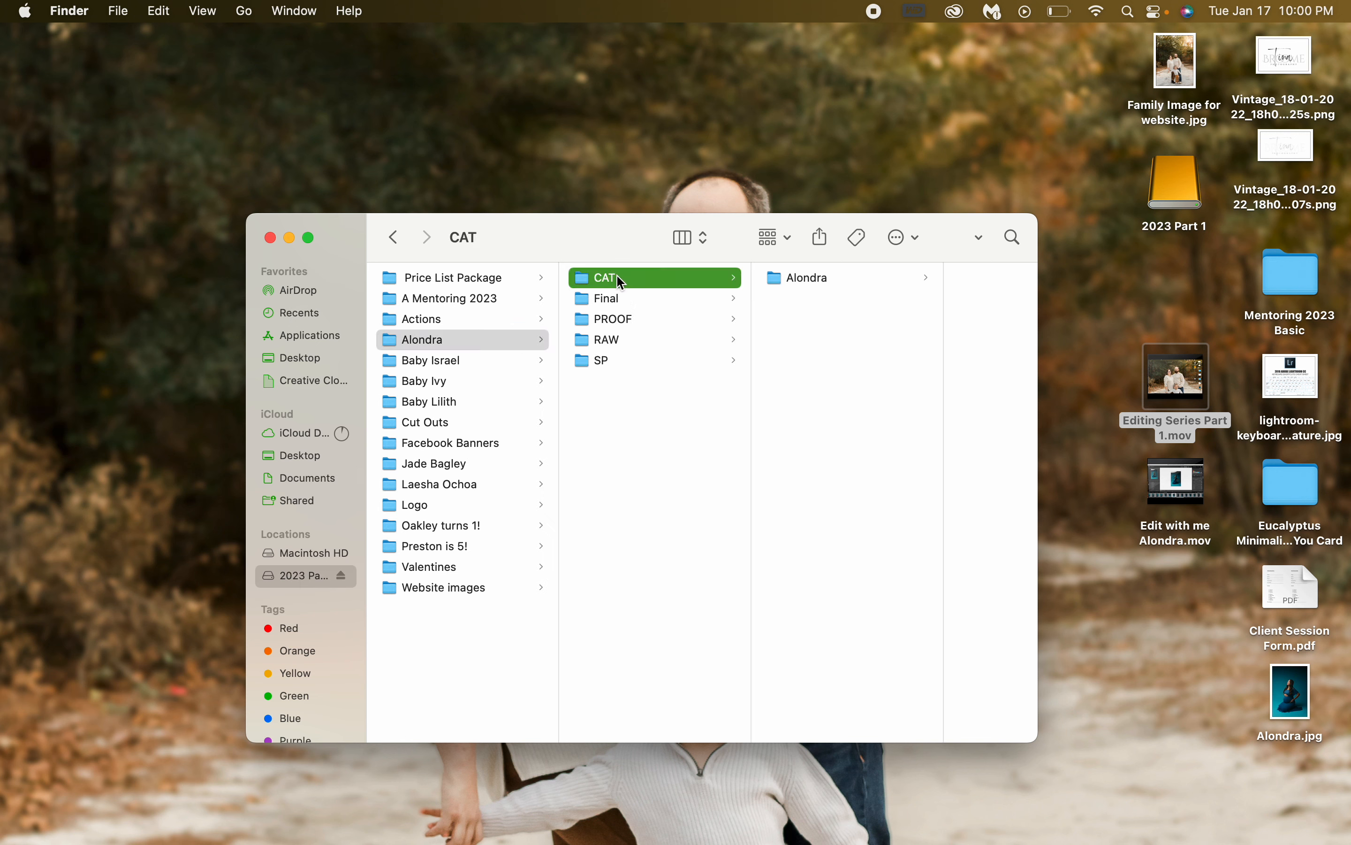
pyautogui.click(810, 279)
pyautogui.click(900, 323)
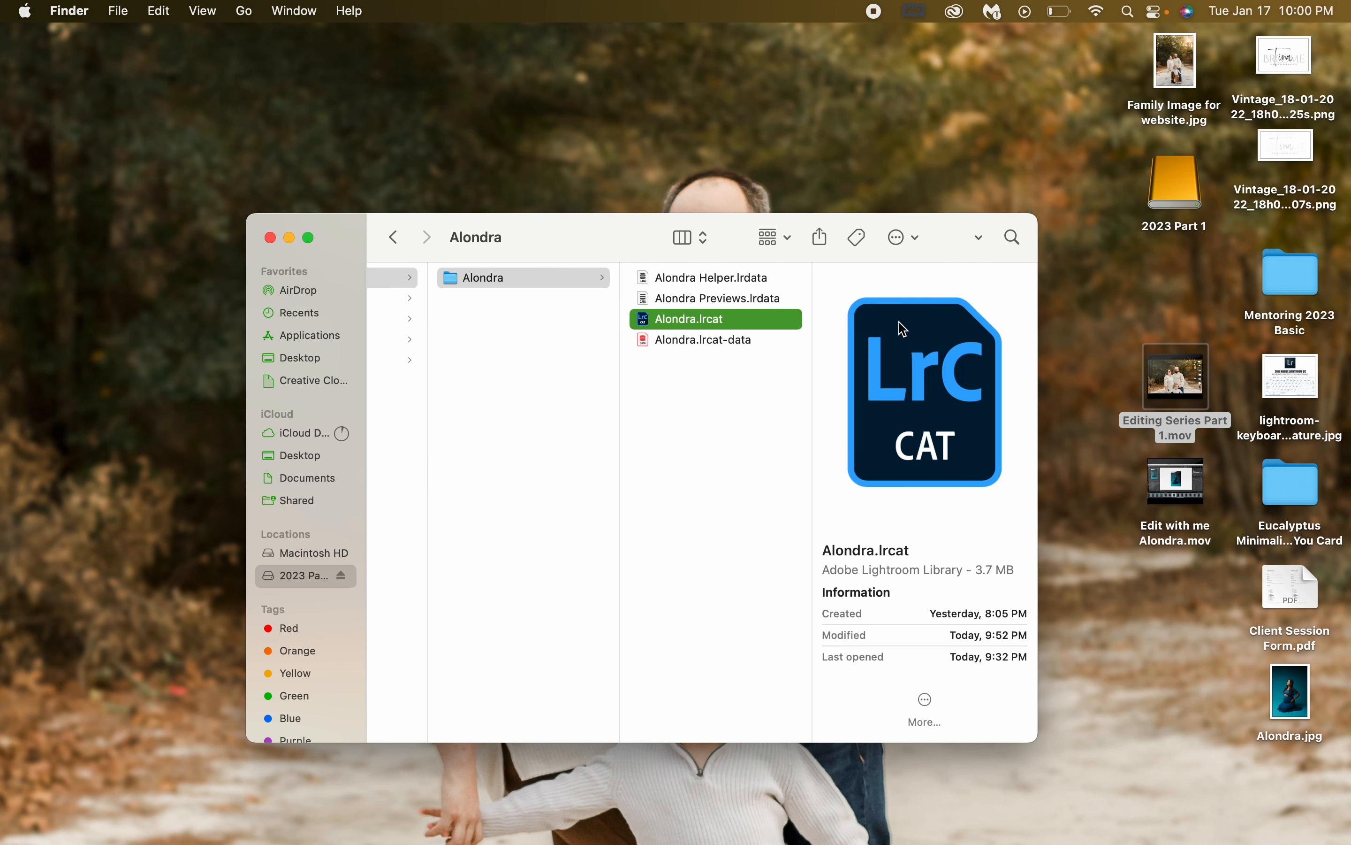
pyautogui.doubleClick(732, 320)
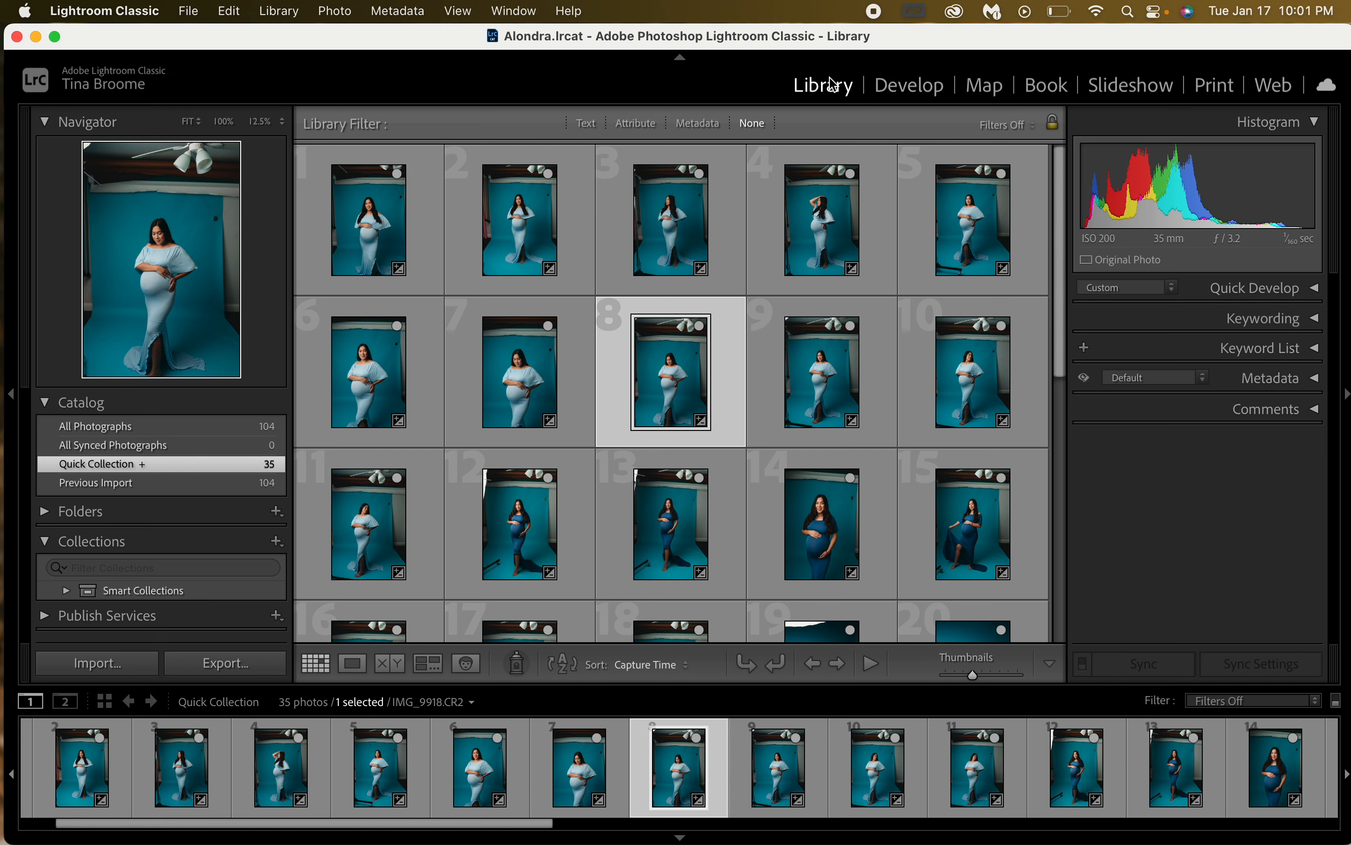
# Look through the Quick Collection's thumbnails in the Library module's grid
pyautogui.click(901, 97)
pyautogui.click(811, 97)
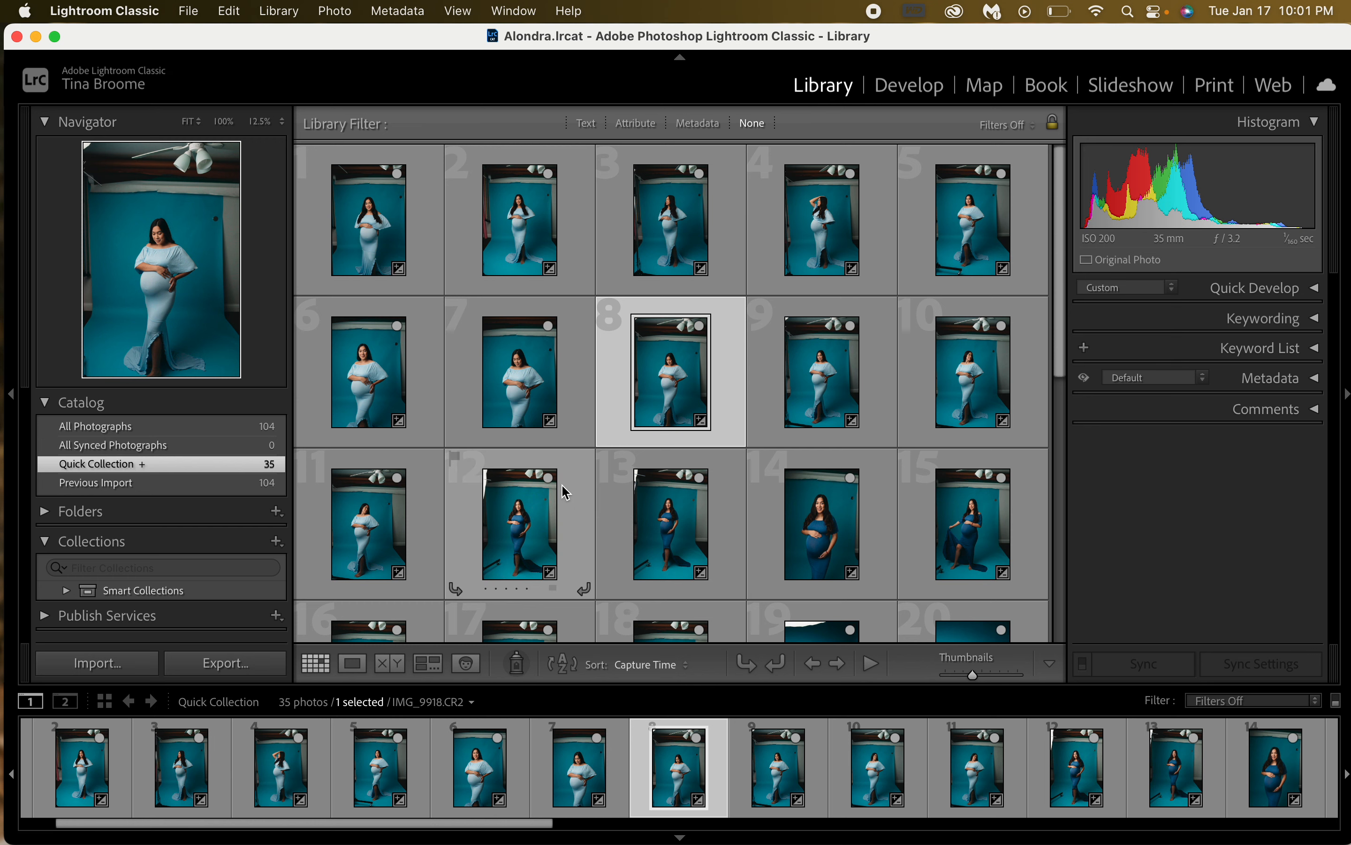
pyautogui.scroll(-10, 562, 483)
pyautogui.scroll(10, 562, 489)
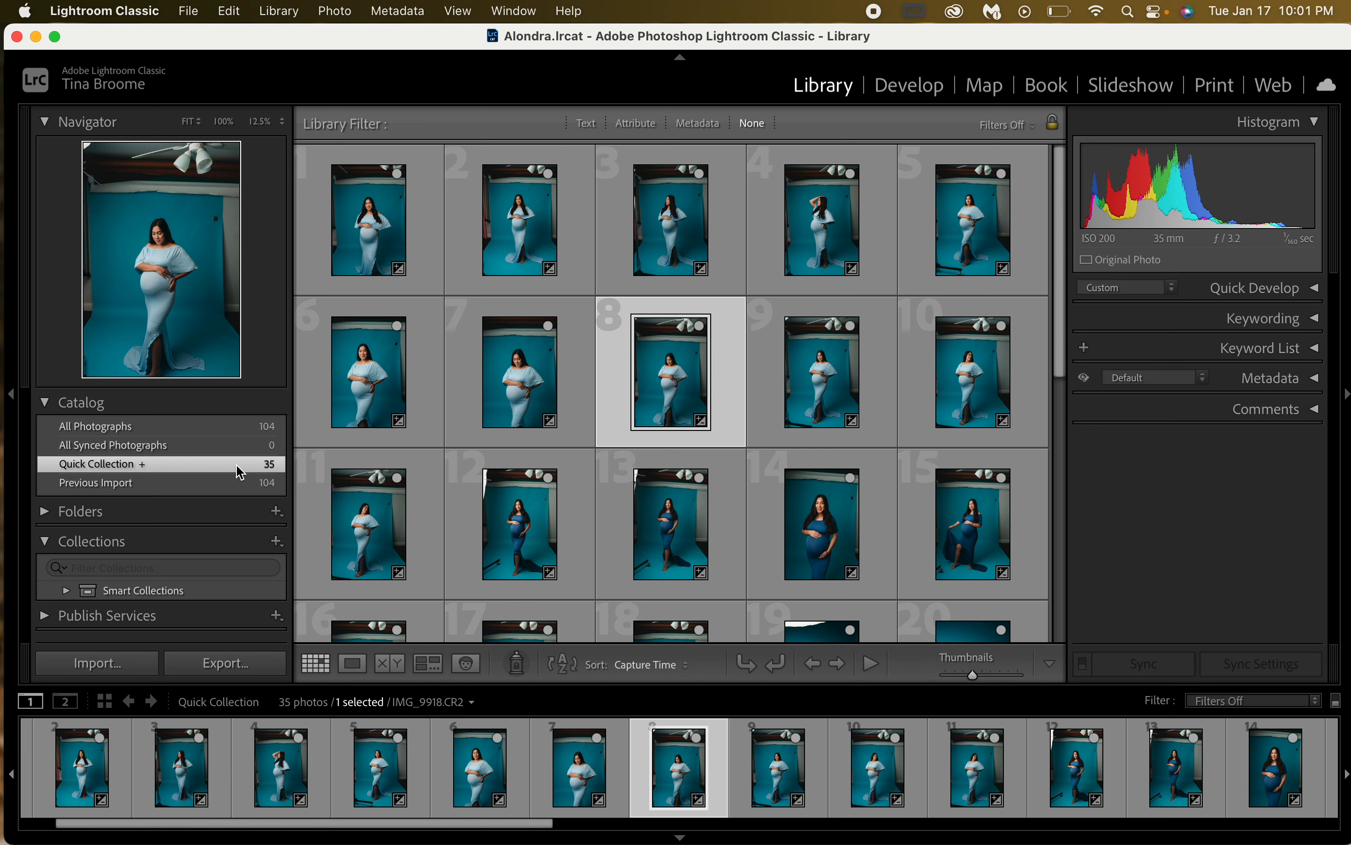
# Browse the catalog's All Photographs and Previous Import sets, returning to the start of All Photographs
pyautogui.click(144, 428)
pyautogui.scroll(-2, 617, 234)
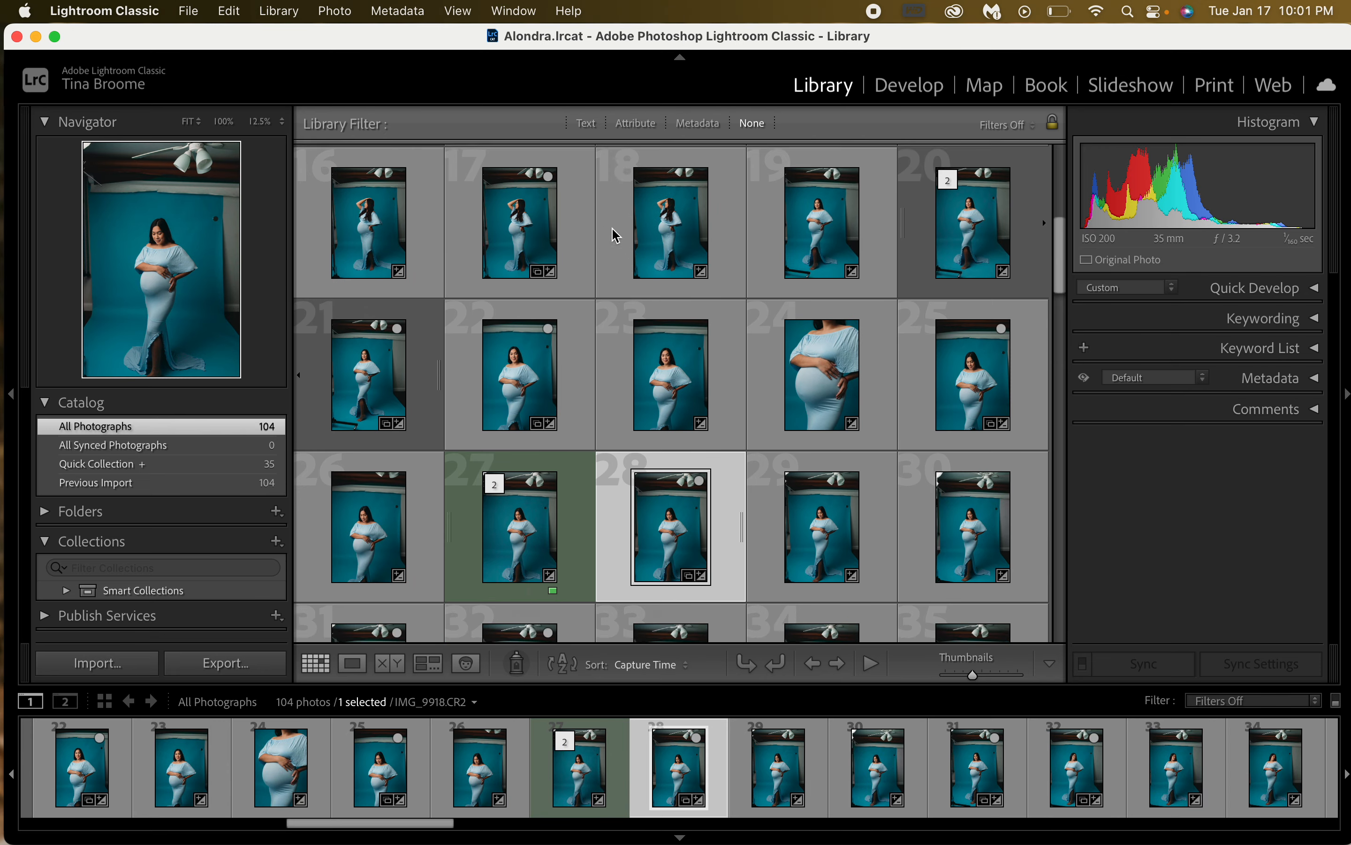
pyautogui.scroll(-3, 617, 235)
pyautogui.click(157, 484)
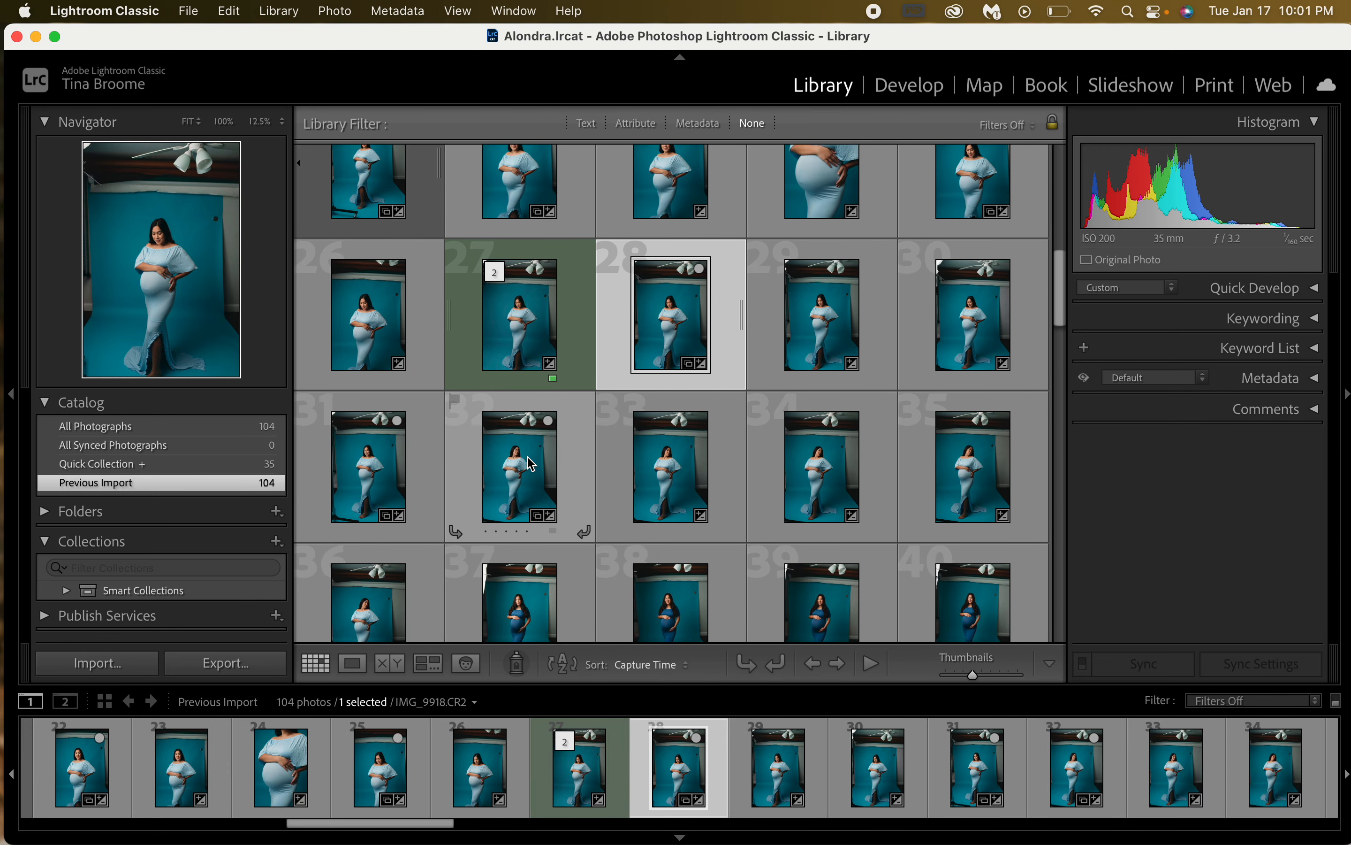
pyautogui.scroll(-2, 531, 463)
pyautogui.click(170, 426)
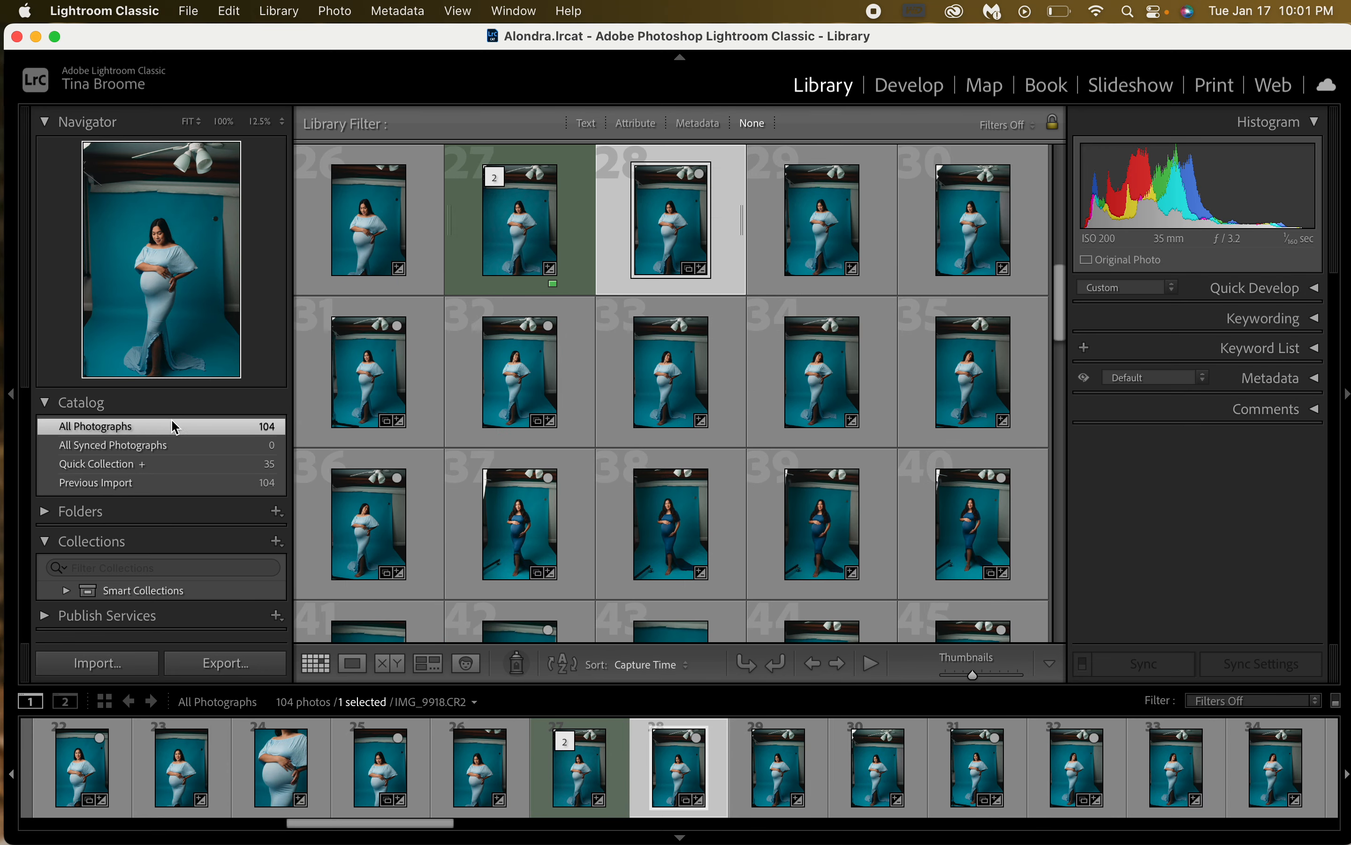
pyautogui.scroll(10, 478, 449)
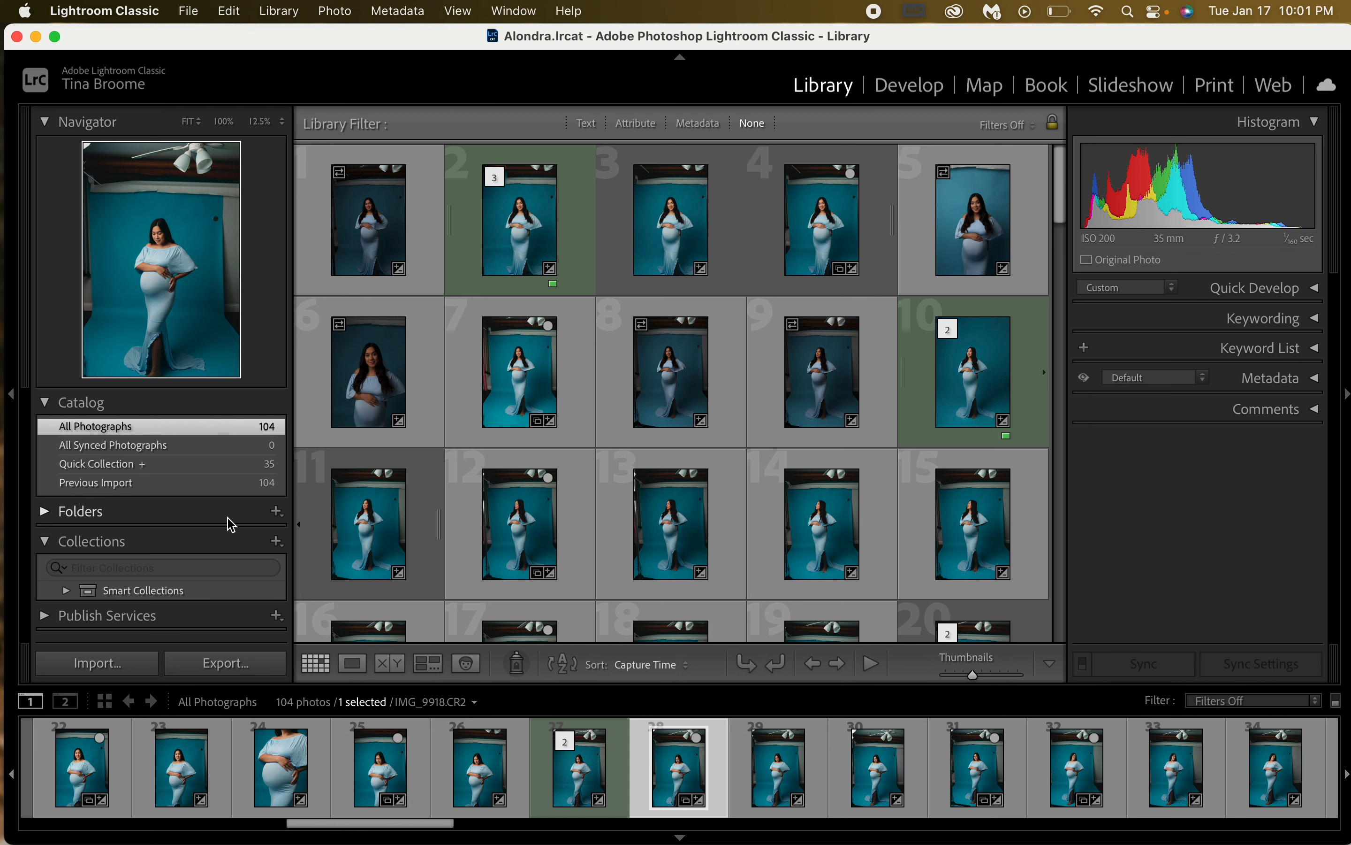
# Collapse the Collections section in the Library module
pyautogui.click(48, 545)
pyautogui.click(73, 545)
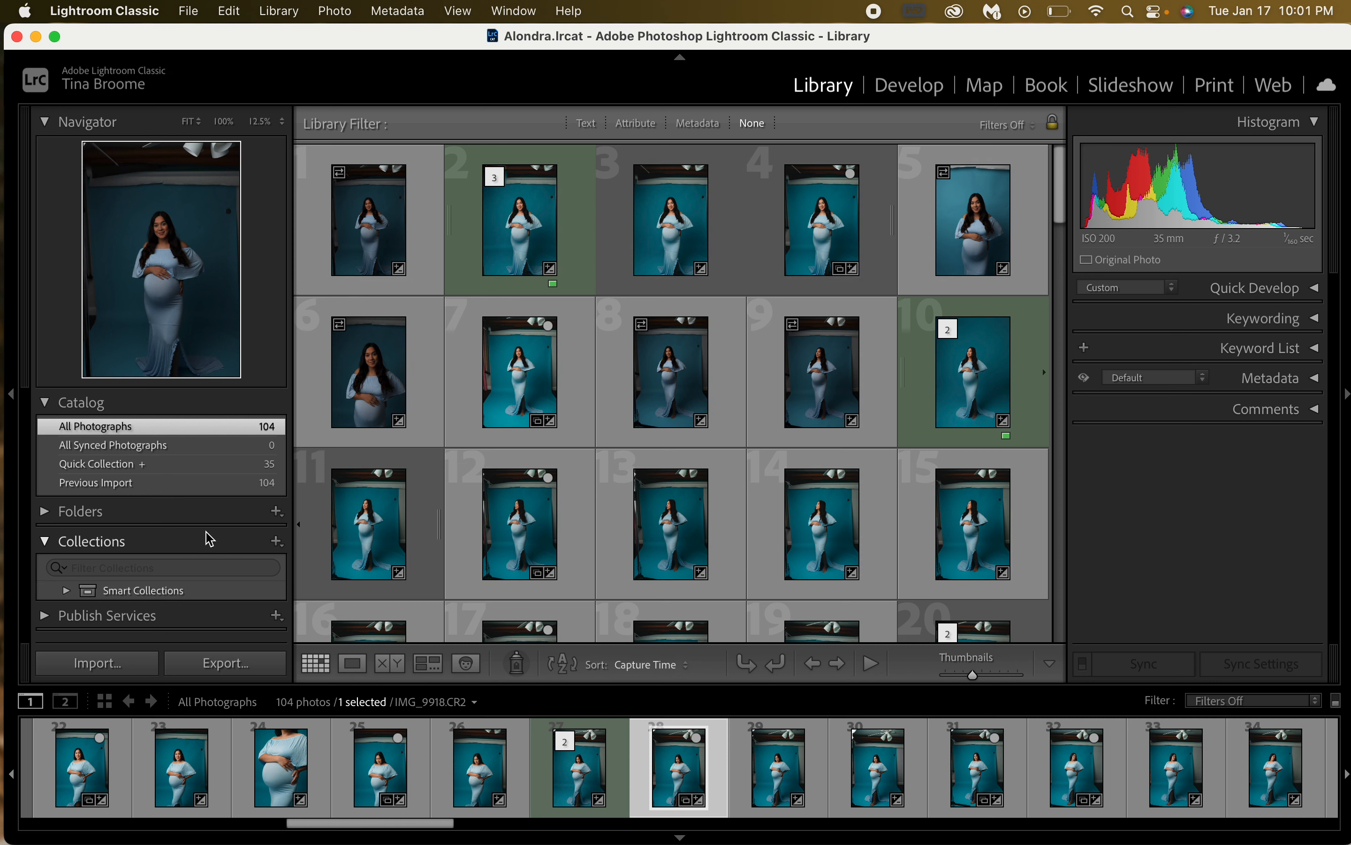
pyautogui.click(39, 542)
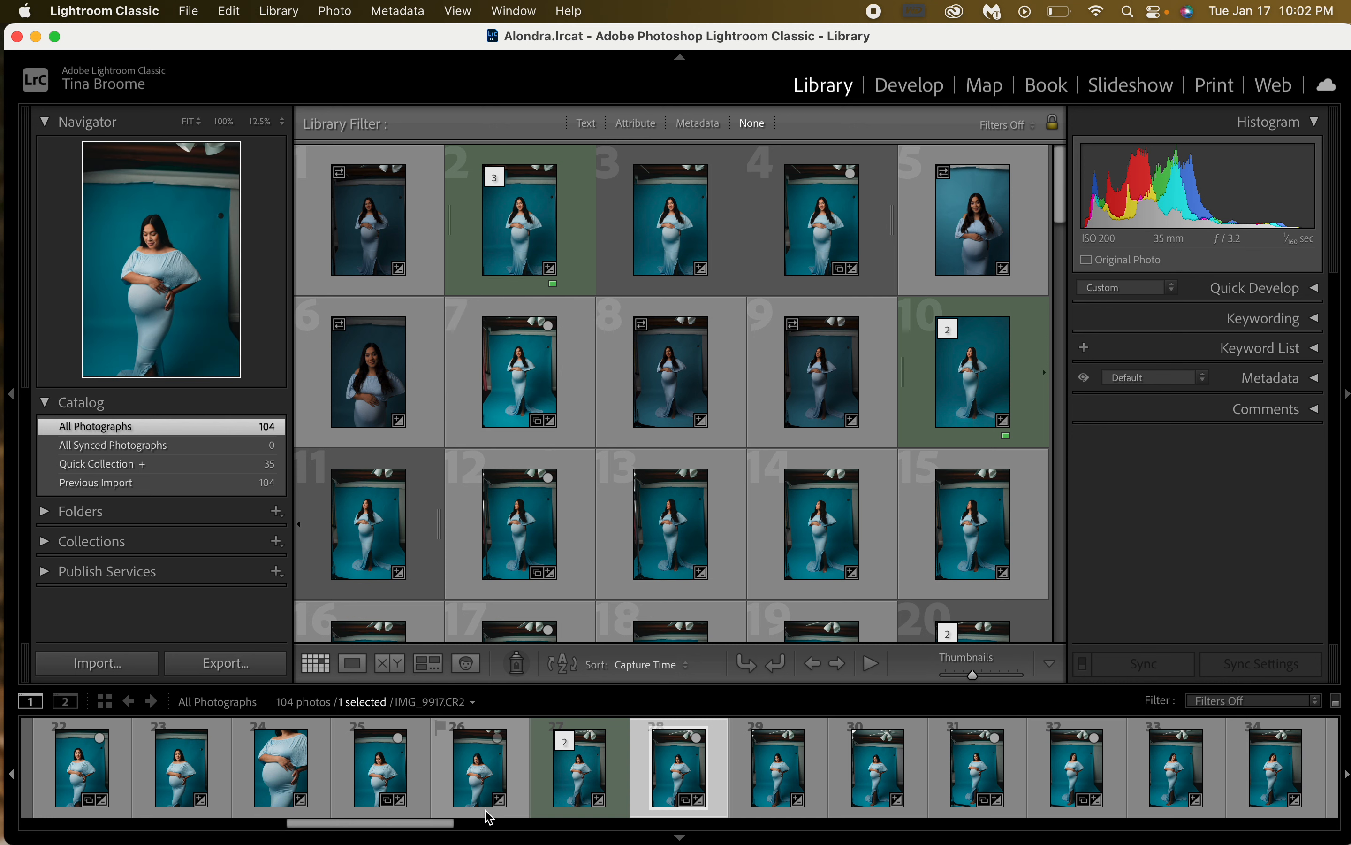
# Look through All Photographs, reviewing the earlier frames in the filmstrip and the grid down to its last row
pyautogui.hscroll(-10, 423, 771)
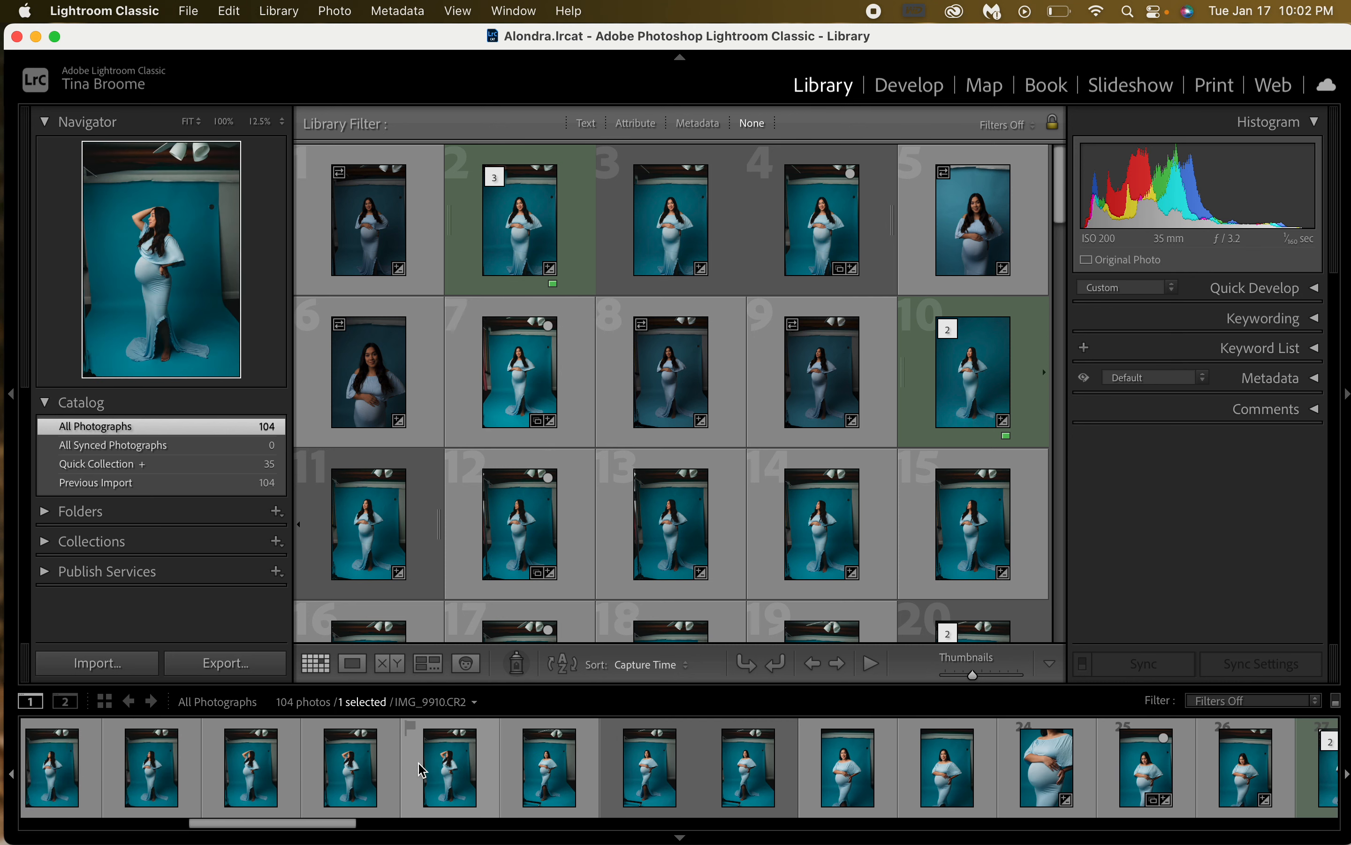
pyautogui.hscroll(-8, 423, 771)
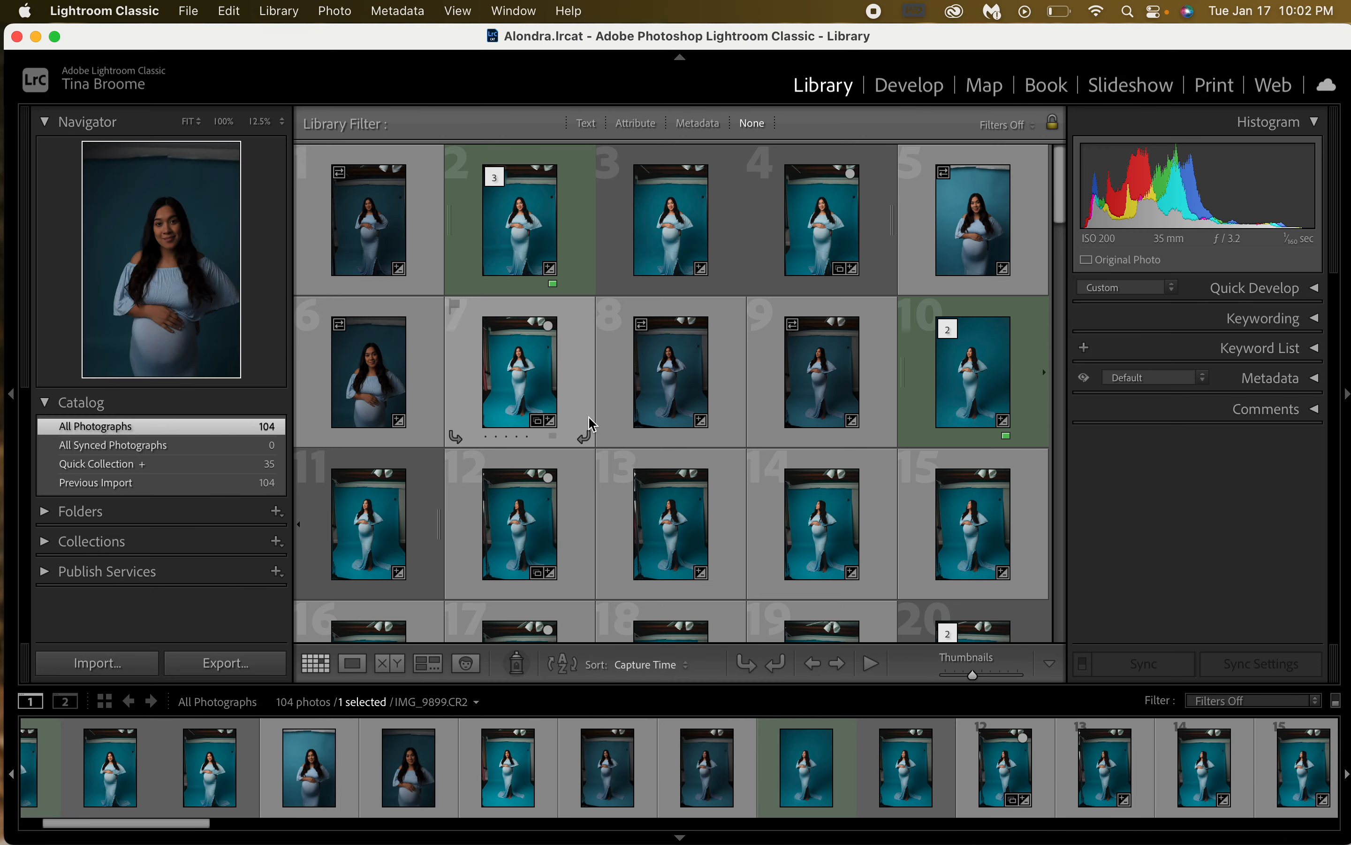
pyautogui.scroll(-5, 593, 425)
pyautogui.scroll(-20, 593, 425)
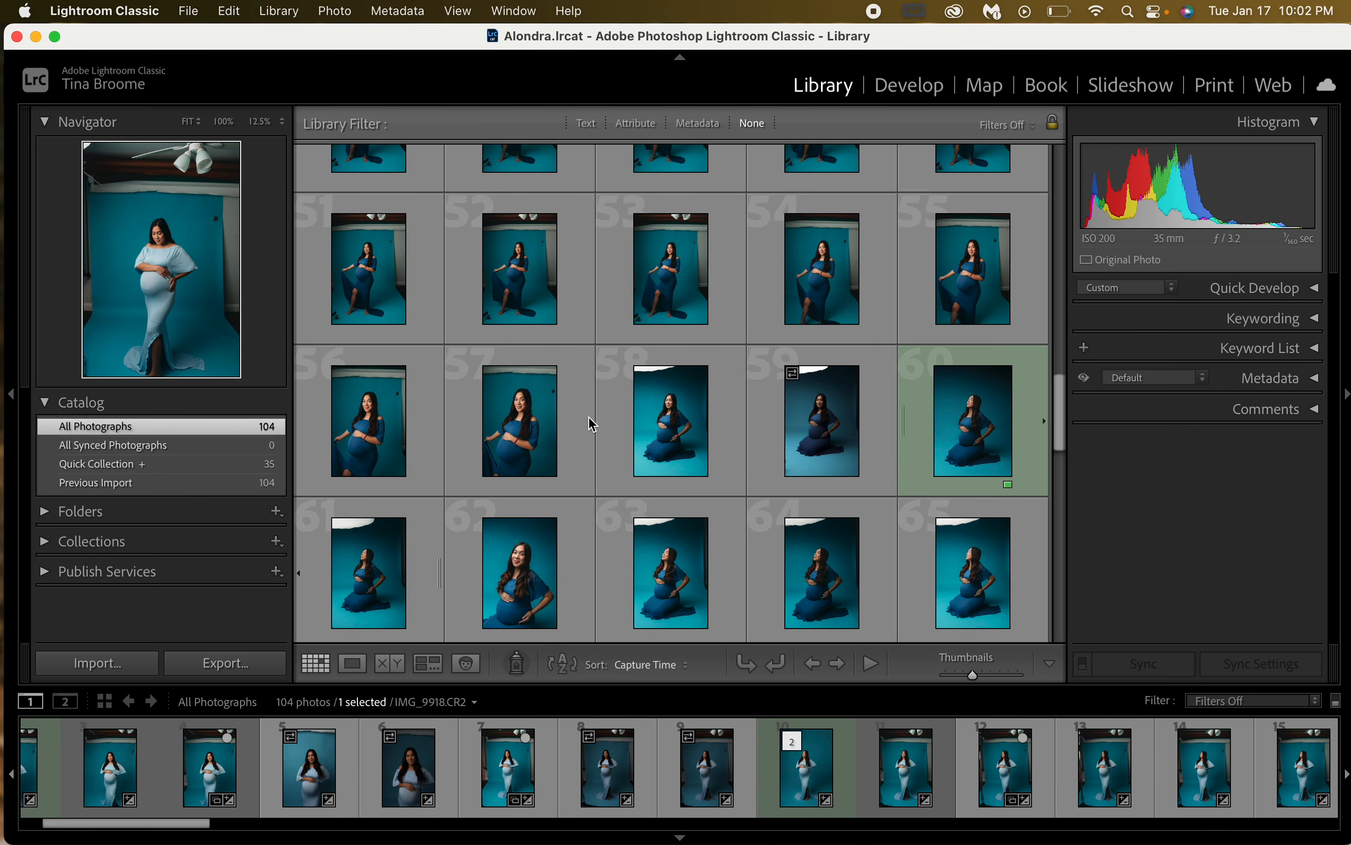
pyautogui.scroll(-15, 593, 424)
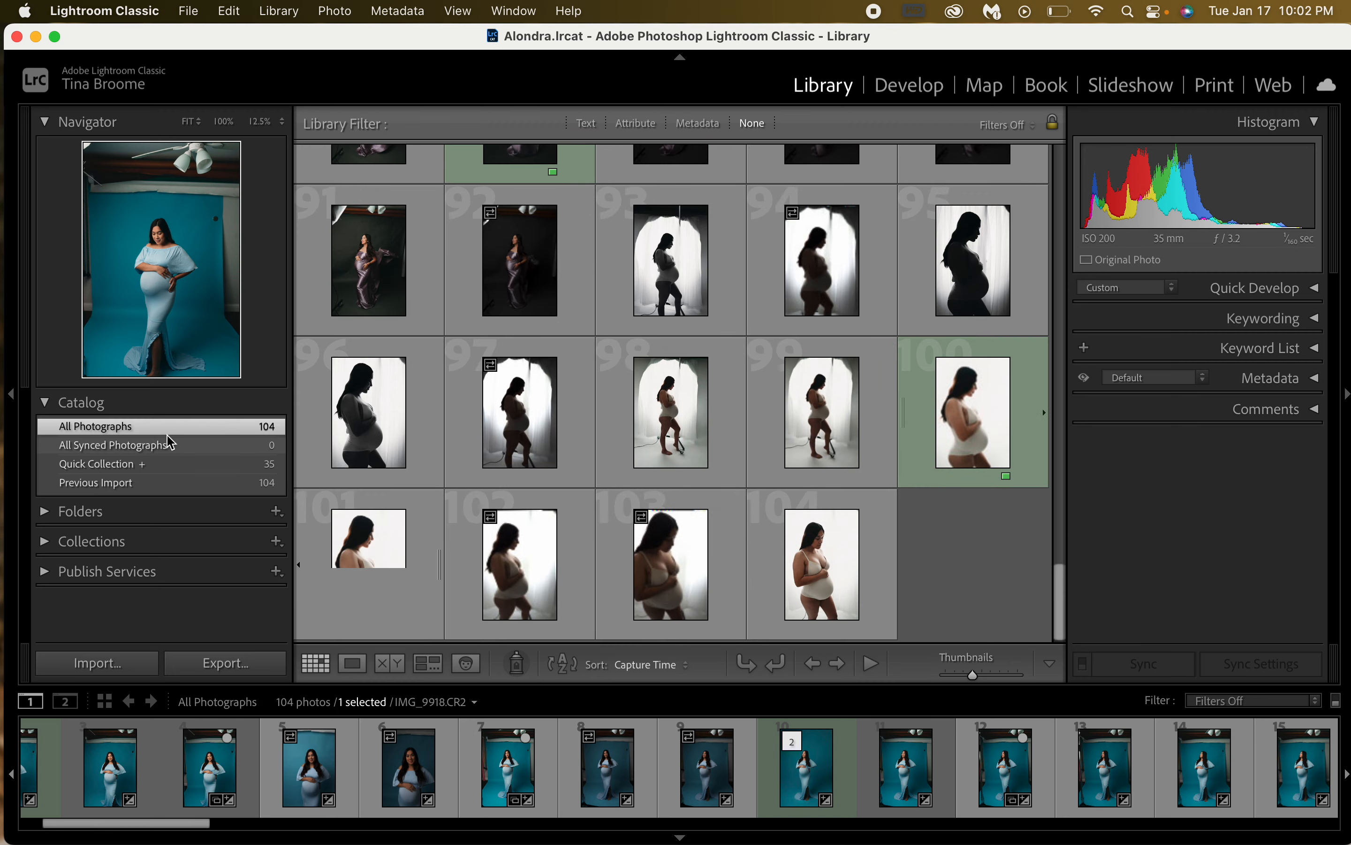
# Show the Quick Collection and open its first photo, IMG_9897.CR2, in the Develop module
pyautogui.click(159, 475)
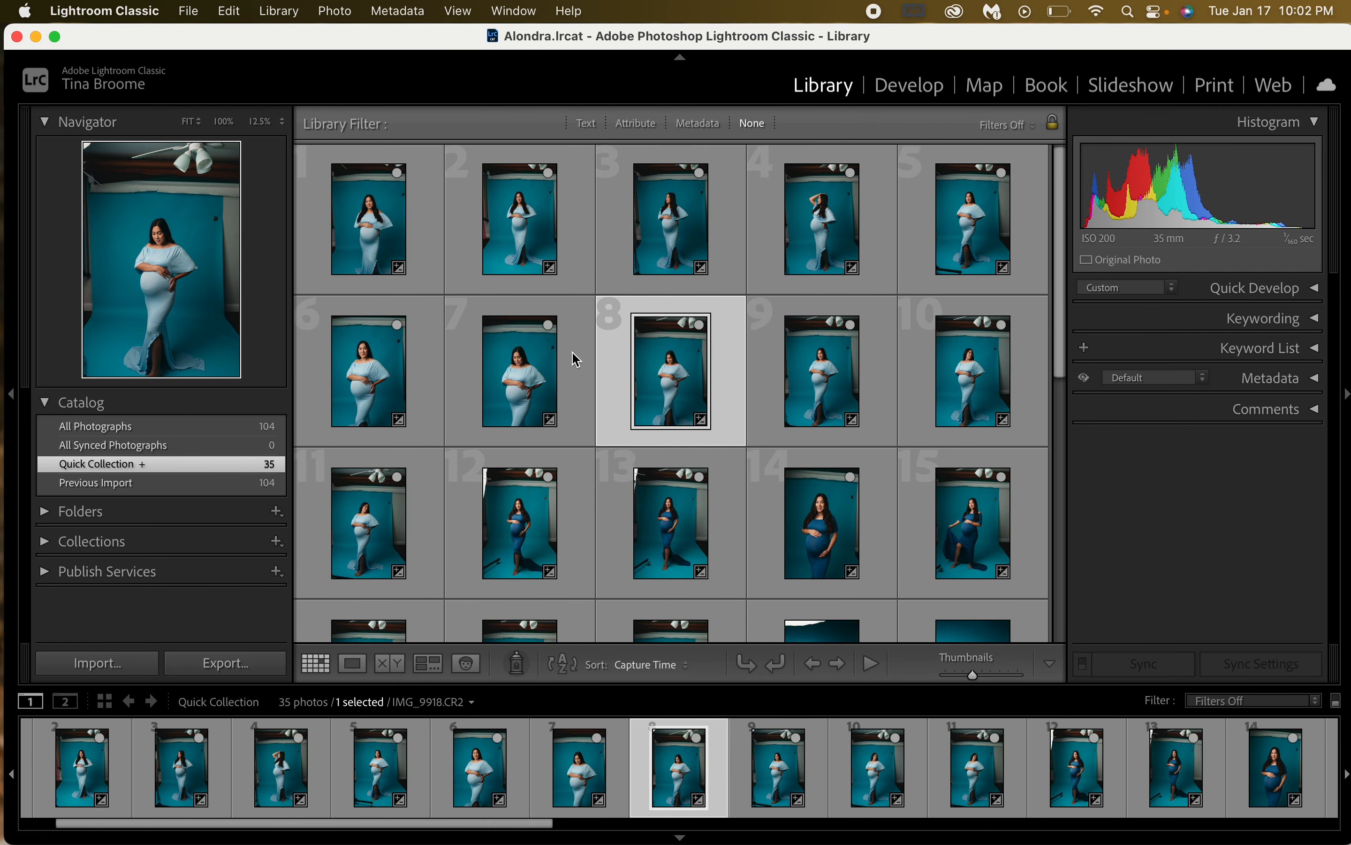
pyautogui.scroll(-6, 576, 359)
pyautogui.scroll(6, 575, 359)
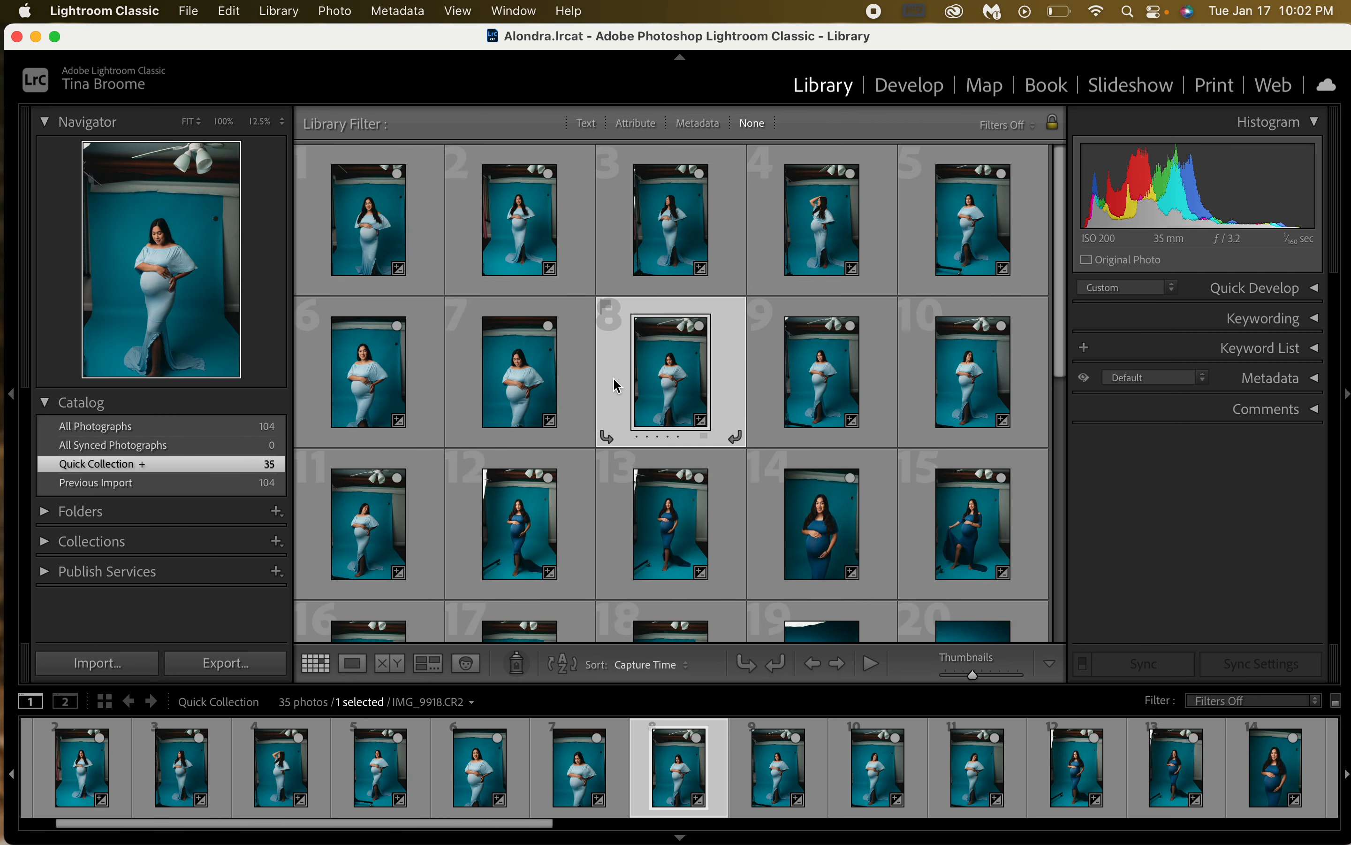
pyautogui.click(311, 232)
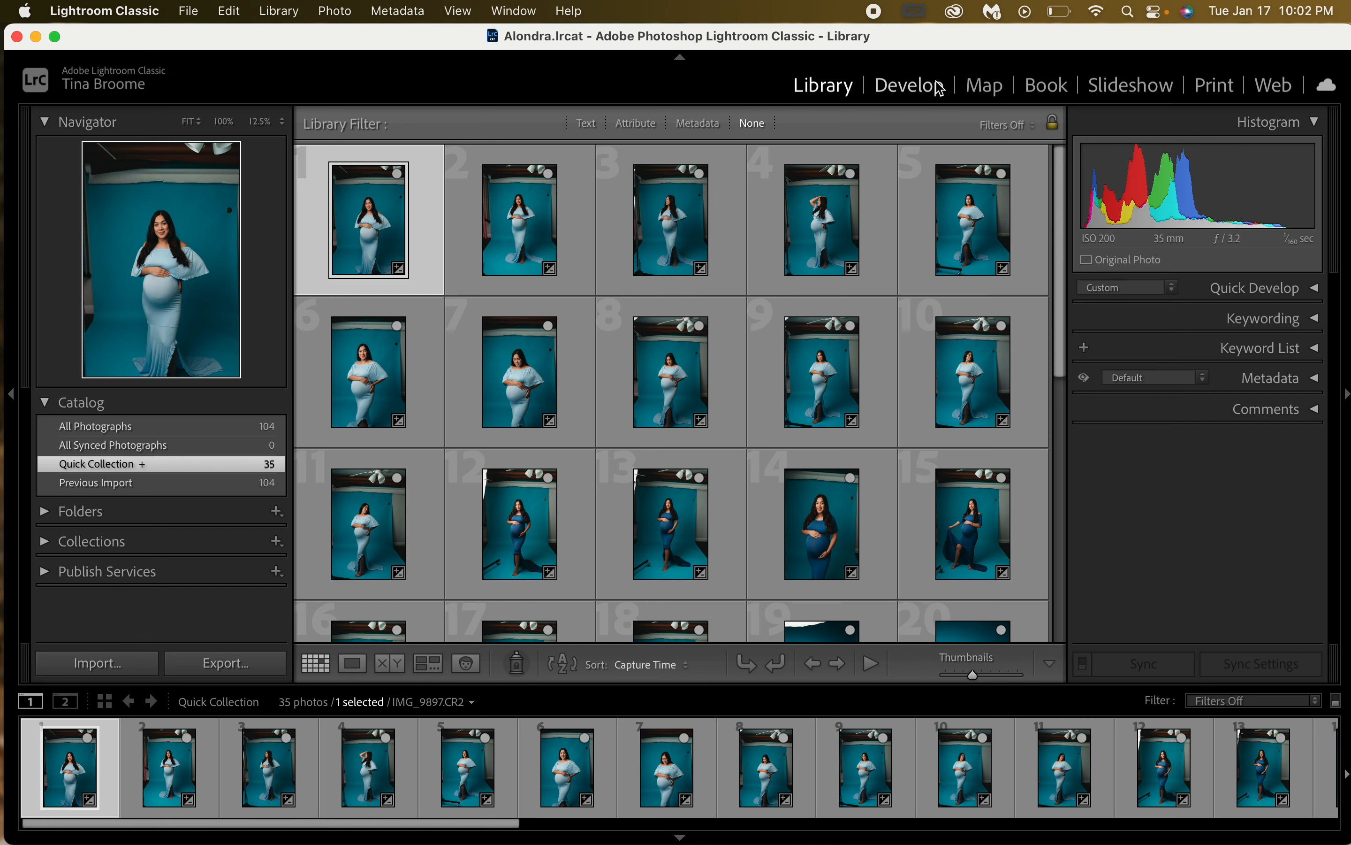
pyautogui.click(922, 97)
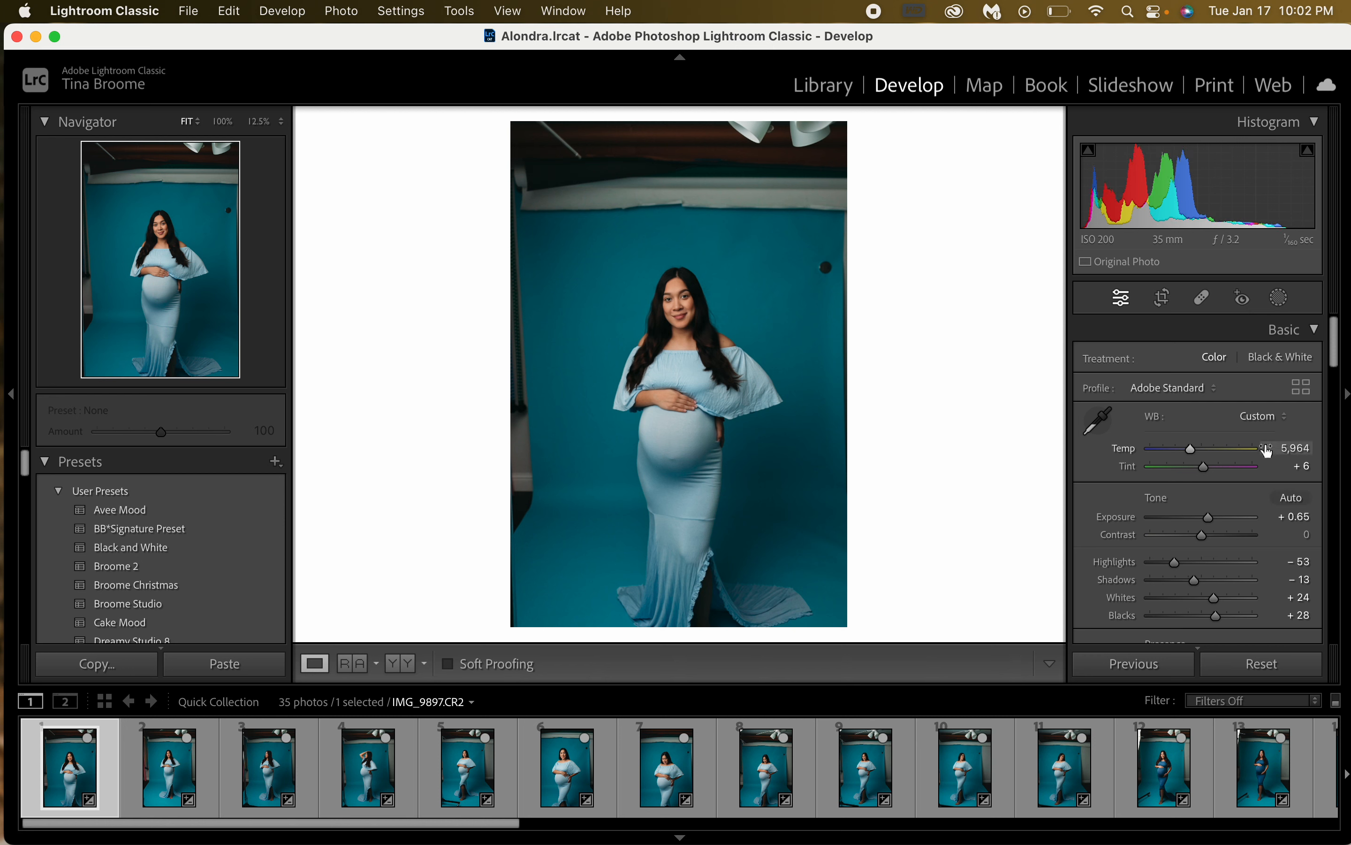
# Collapse the Basic, Tone Curve, HSL/Color, Detail, Lens Corrections and Calibration sections, plus the Presets list
pyautogui.scroll(-1, 1251, 449)
pyautogui.scroll(1, 1300, 441)
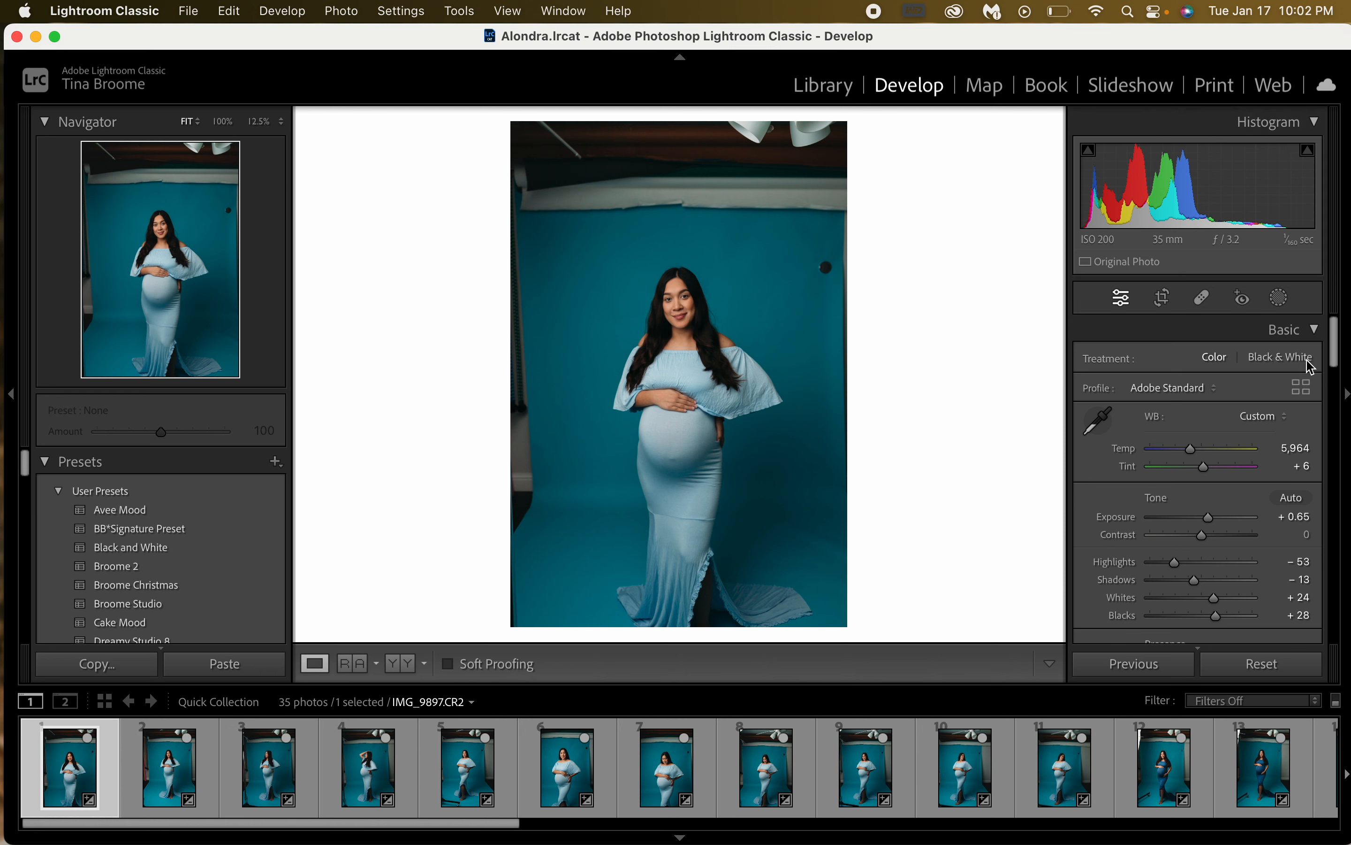
pyautogui.click(1313, 334)
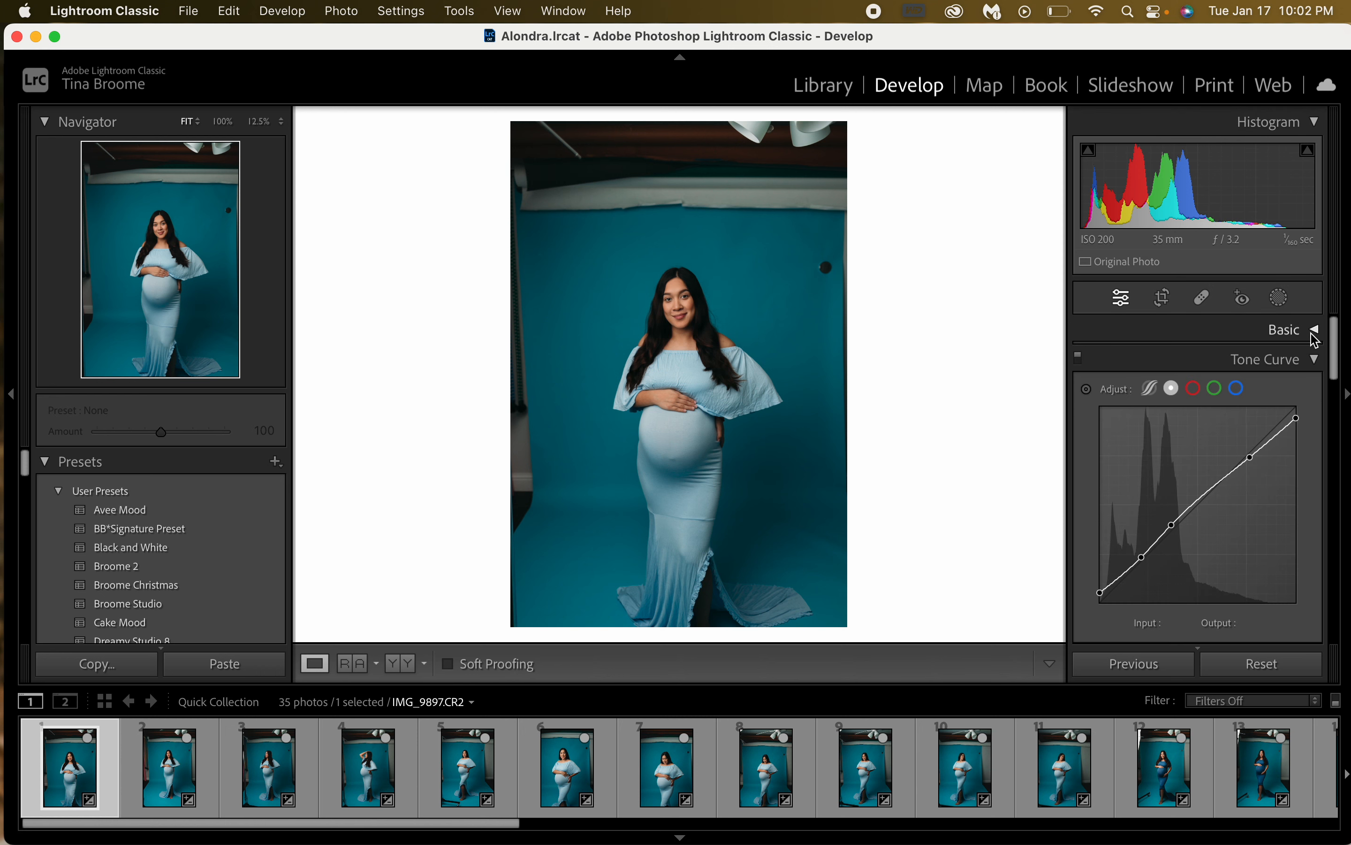
pyautogui.click(1315, 361)
pyautogui.click(1316, 390)
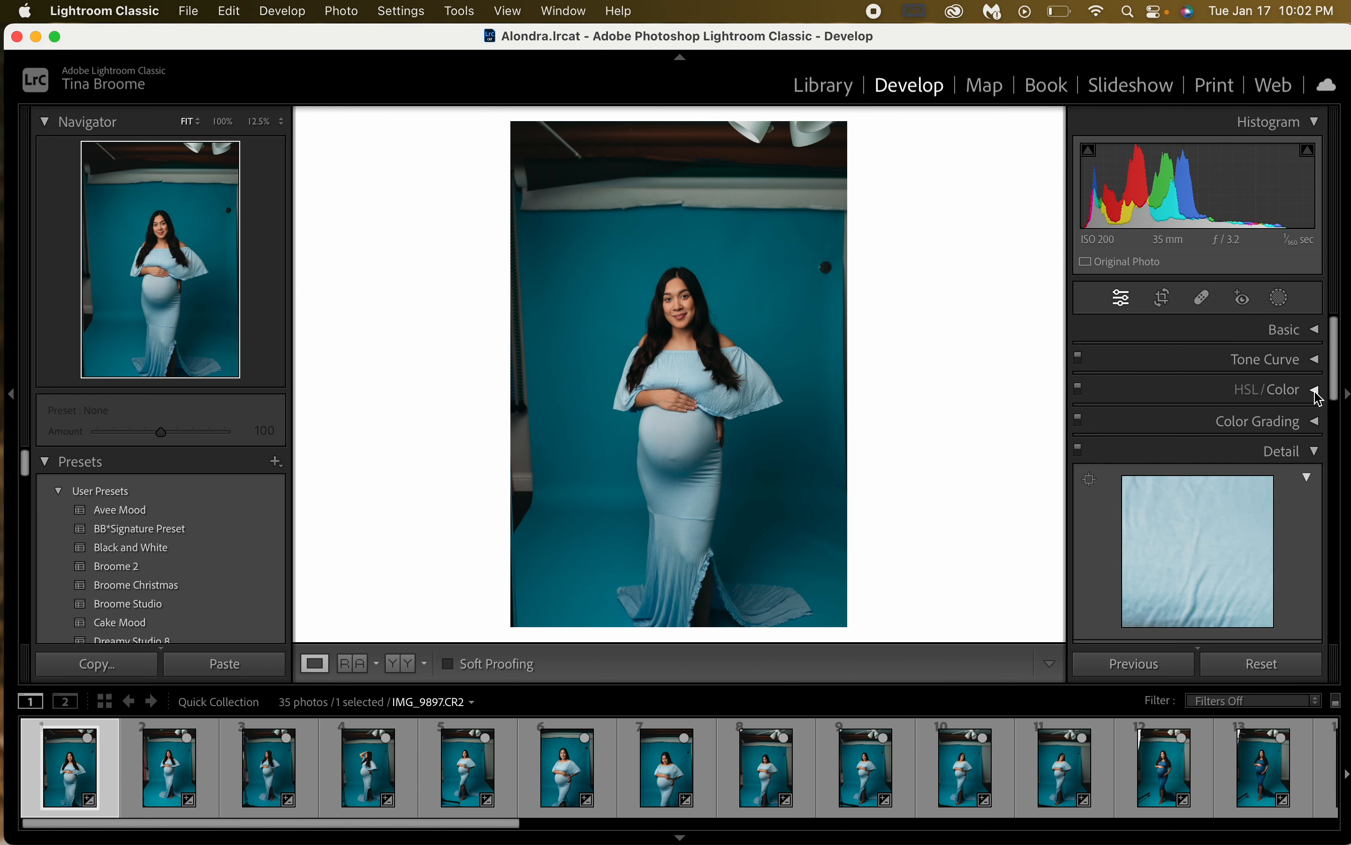
pyautogui.click(1316, 452)
pyautogui.click(1315, 483)
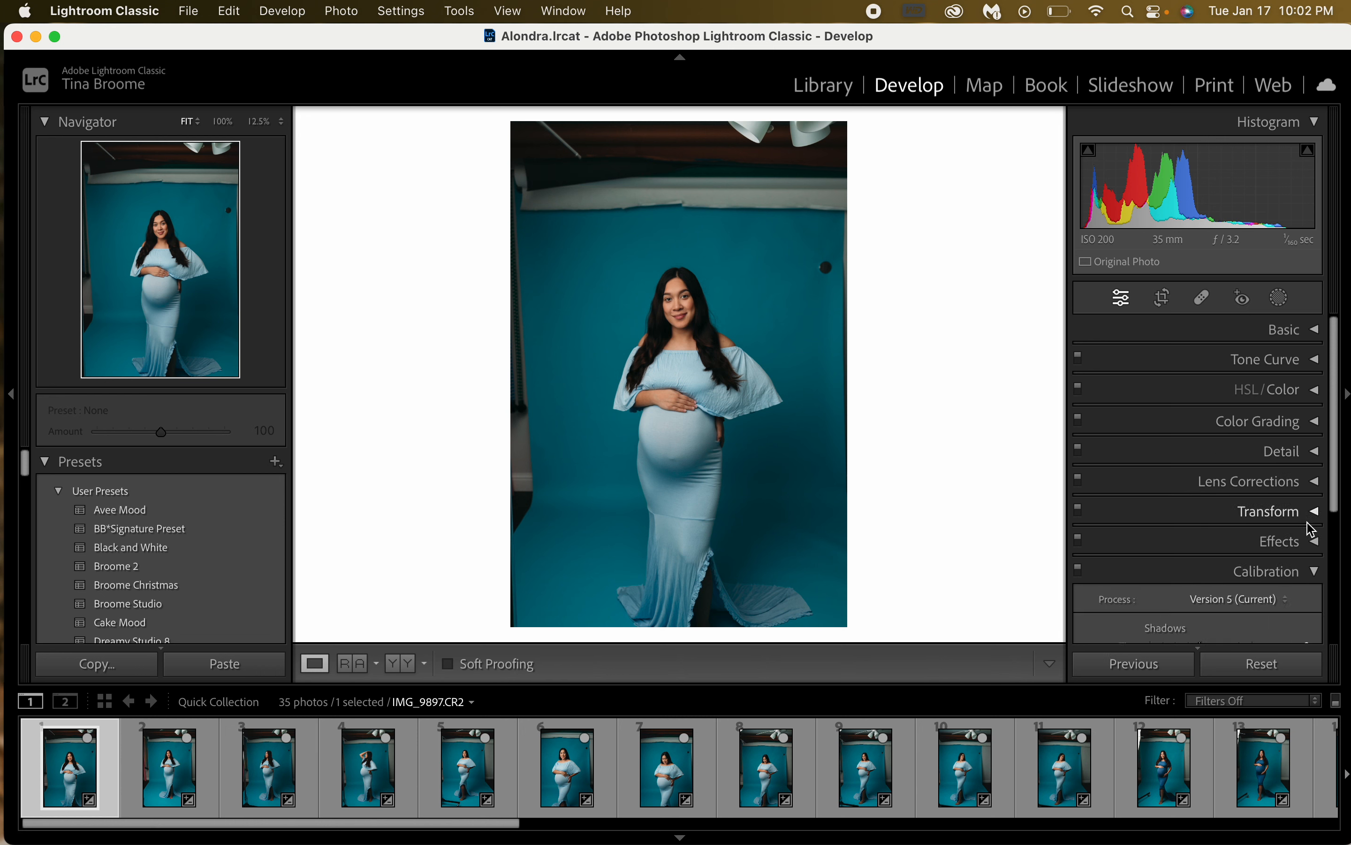
pyautogui.click(1315, 570)
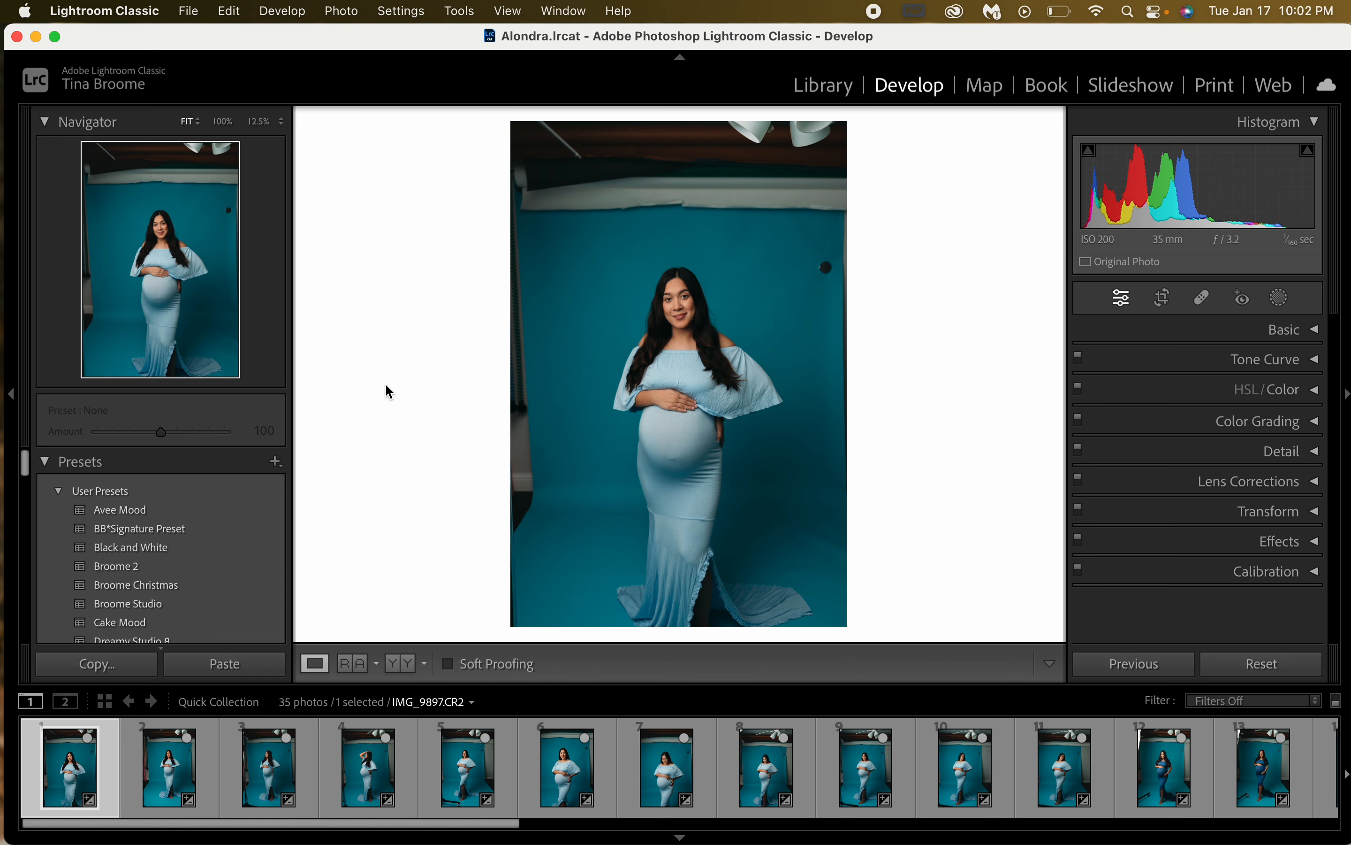
pyautogui.click(47, 464)
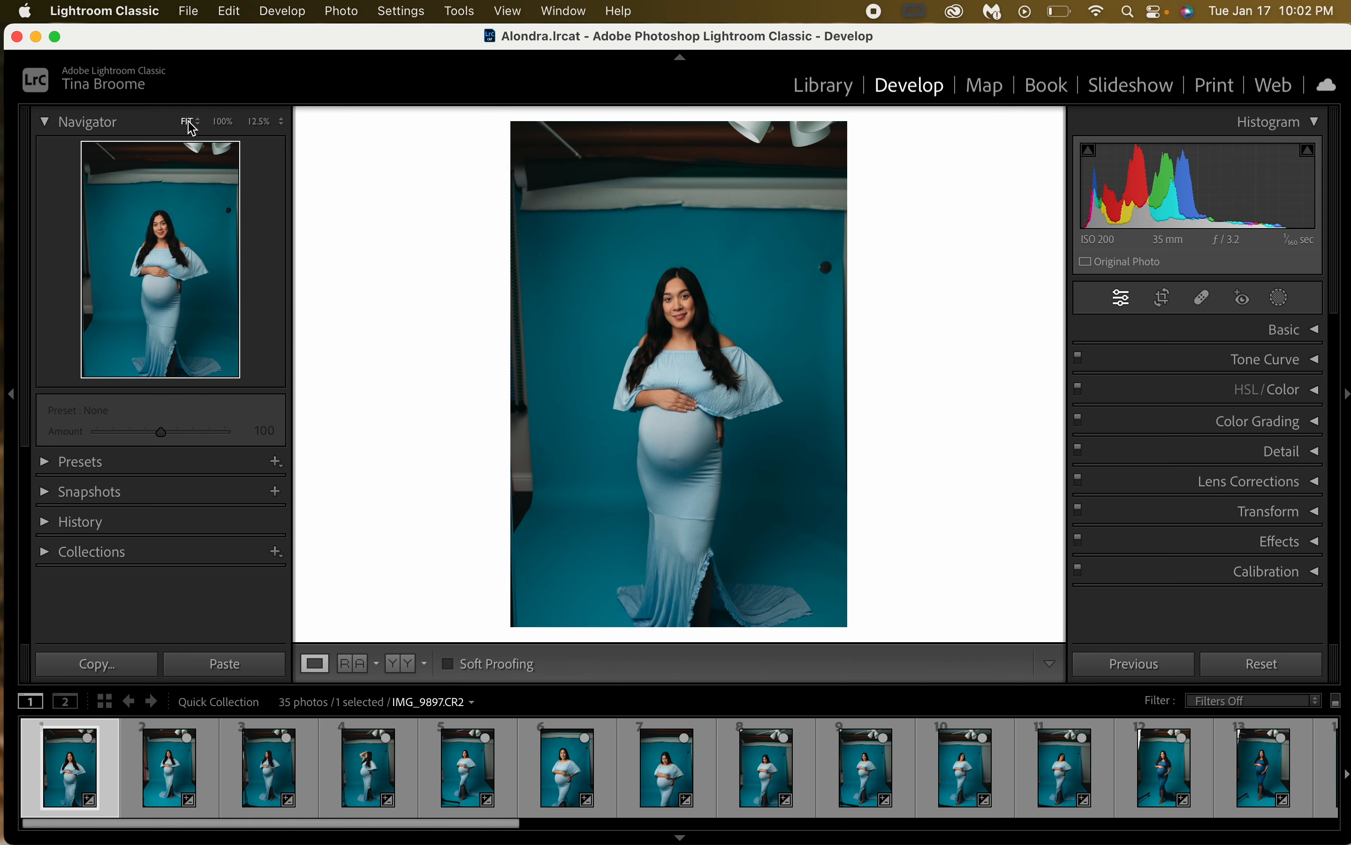
# Inspect the woman's face at 100% zoom and compare it with the zoomed-out view of the photo
pyautogui.click(227, 127)
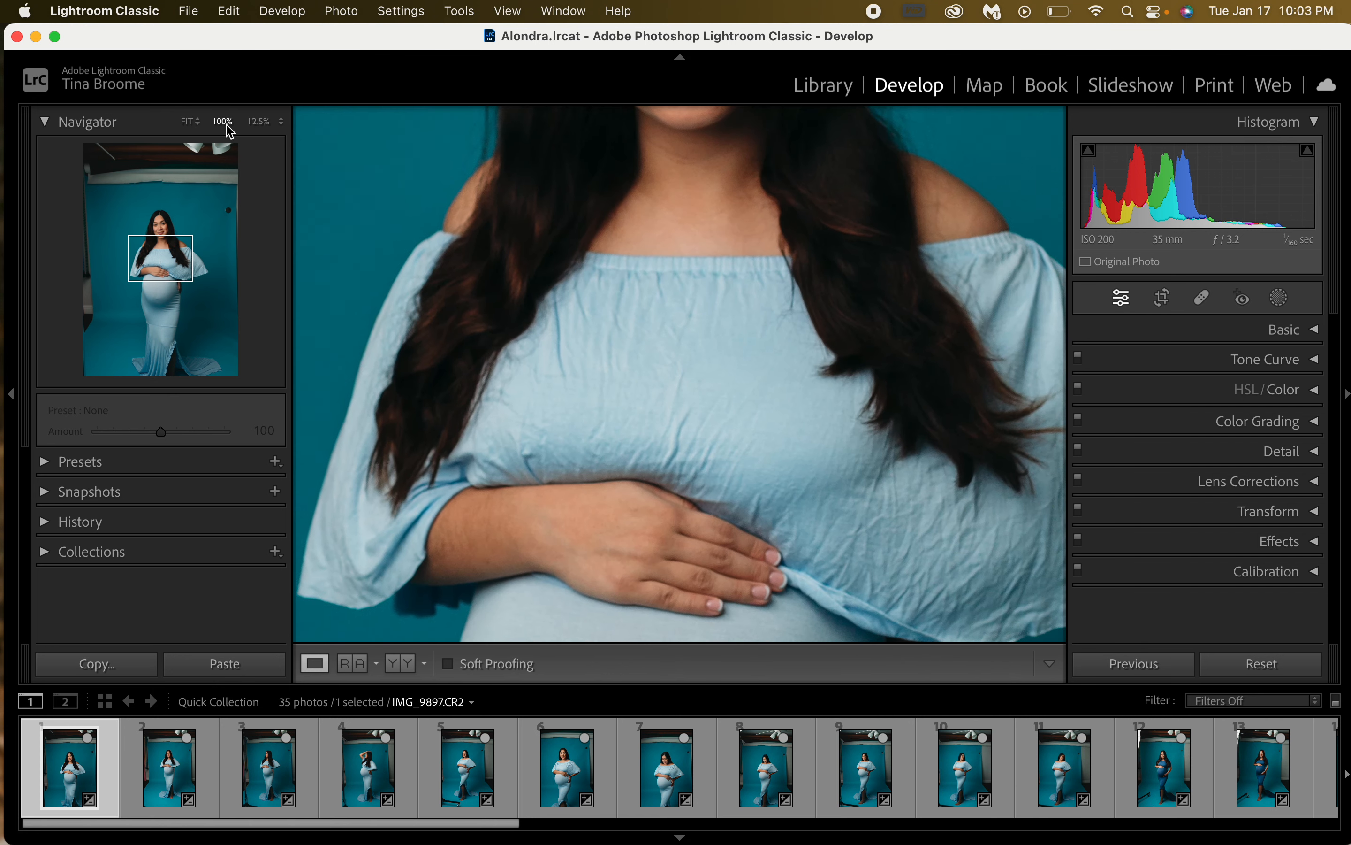
pyautogui.moveTo(413, 223); pyautogui.dragTo(558, 328)
pyautogui.scroll(-3, 558, 328)
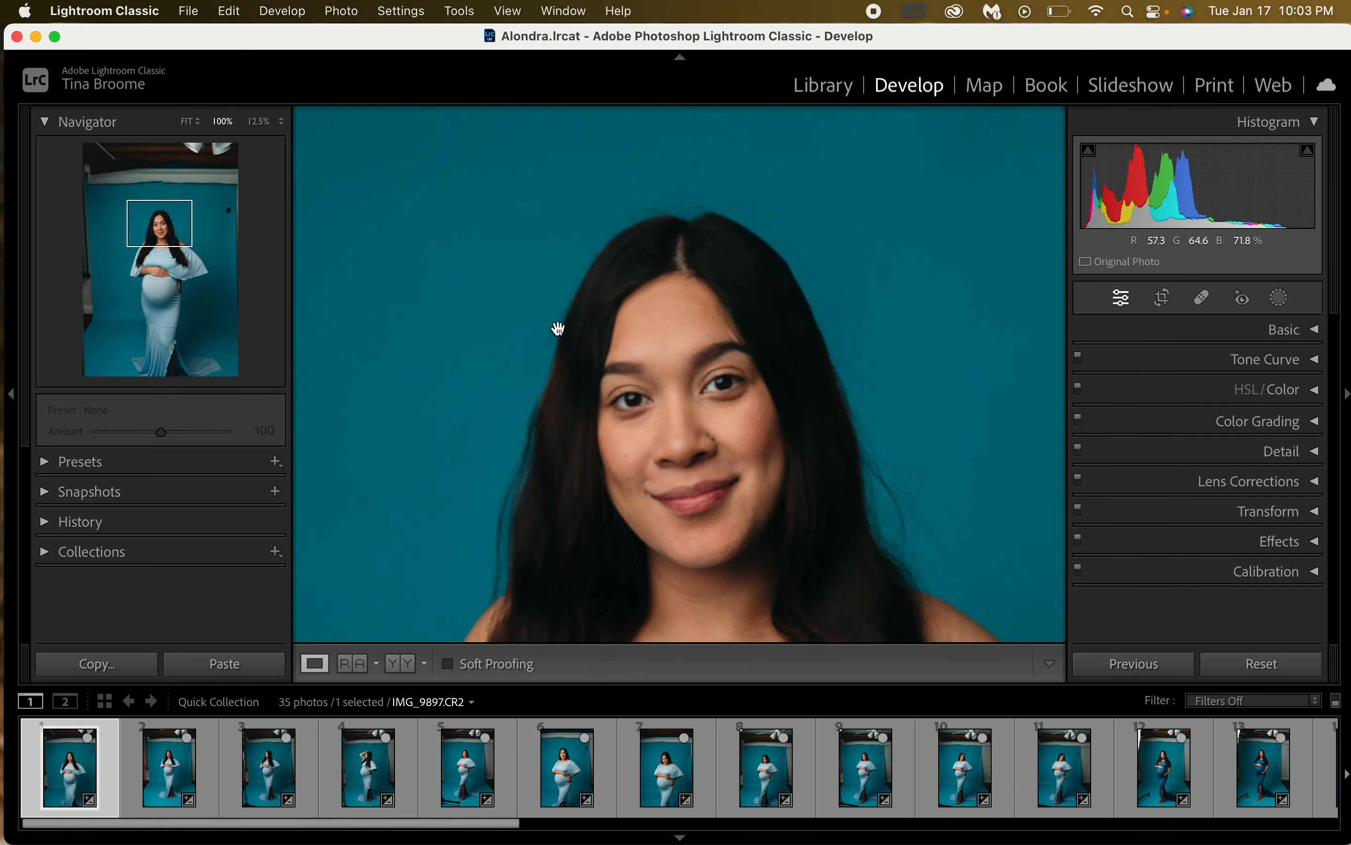
pyautogui.click(188, 124)
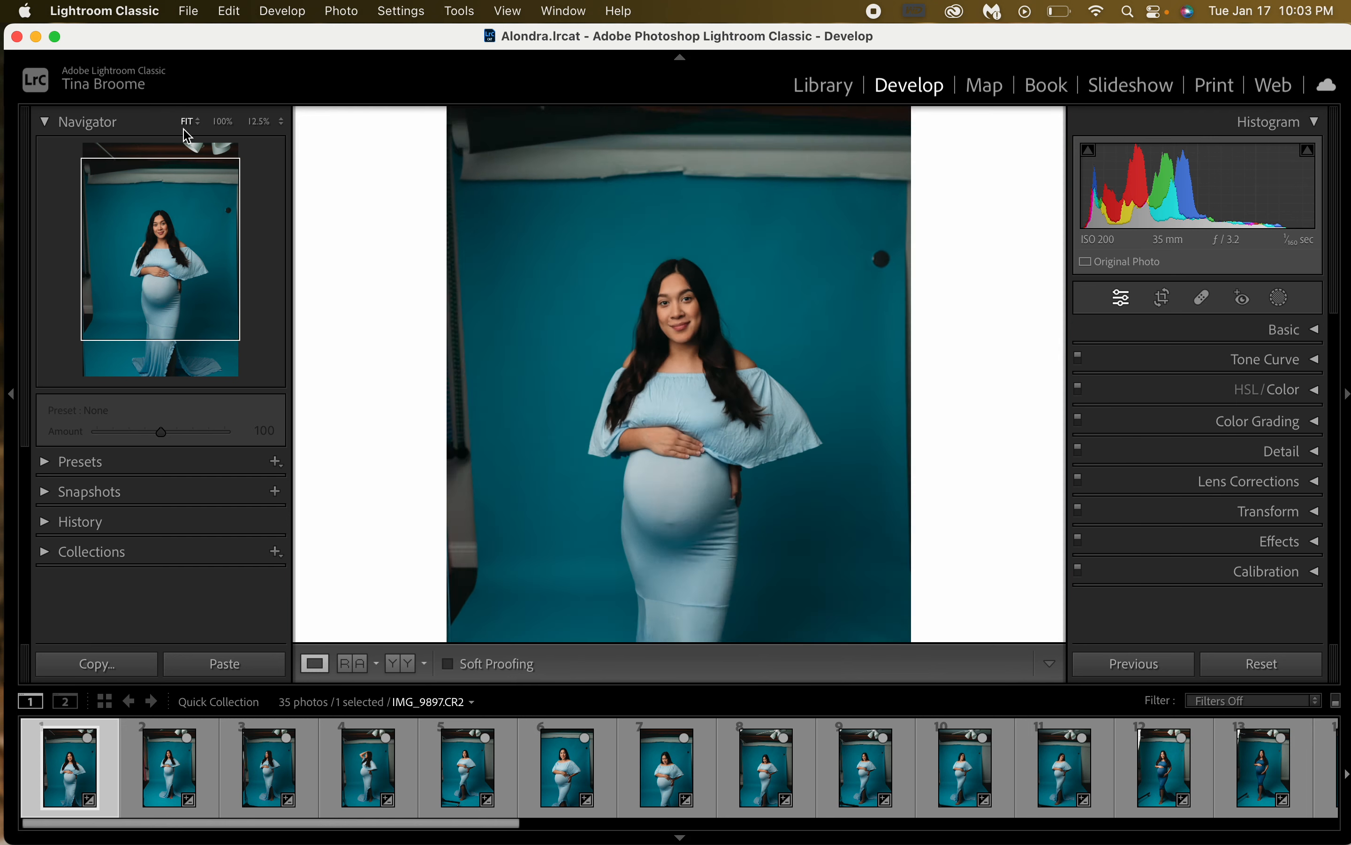
pyautogui.click(223, 124)
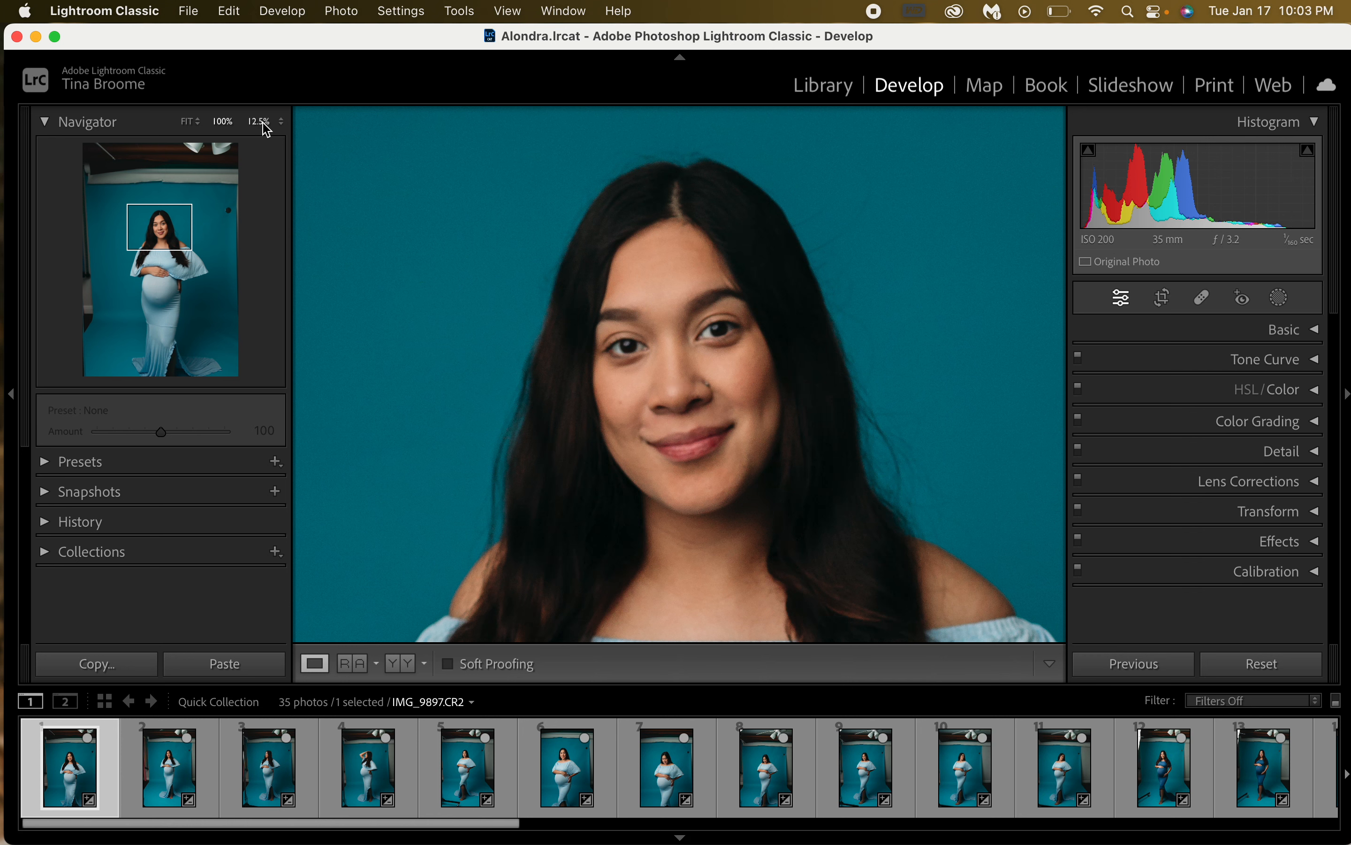
# Examine the woman's facial details at 200%, 66.7% and 400% zoom
pyautogui.click(723, 380)
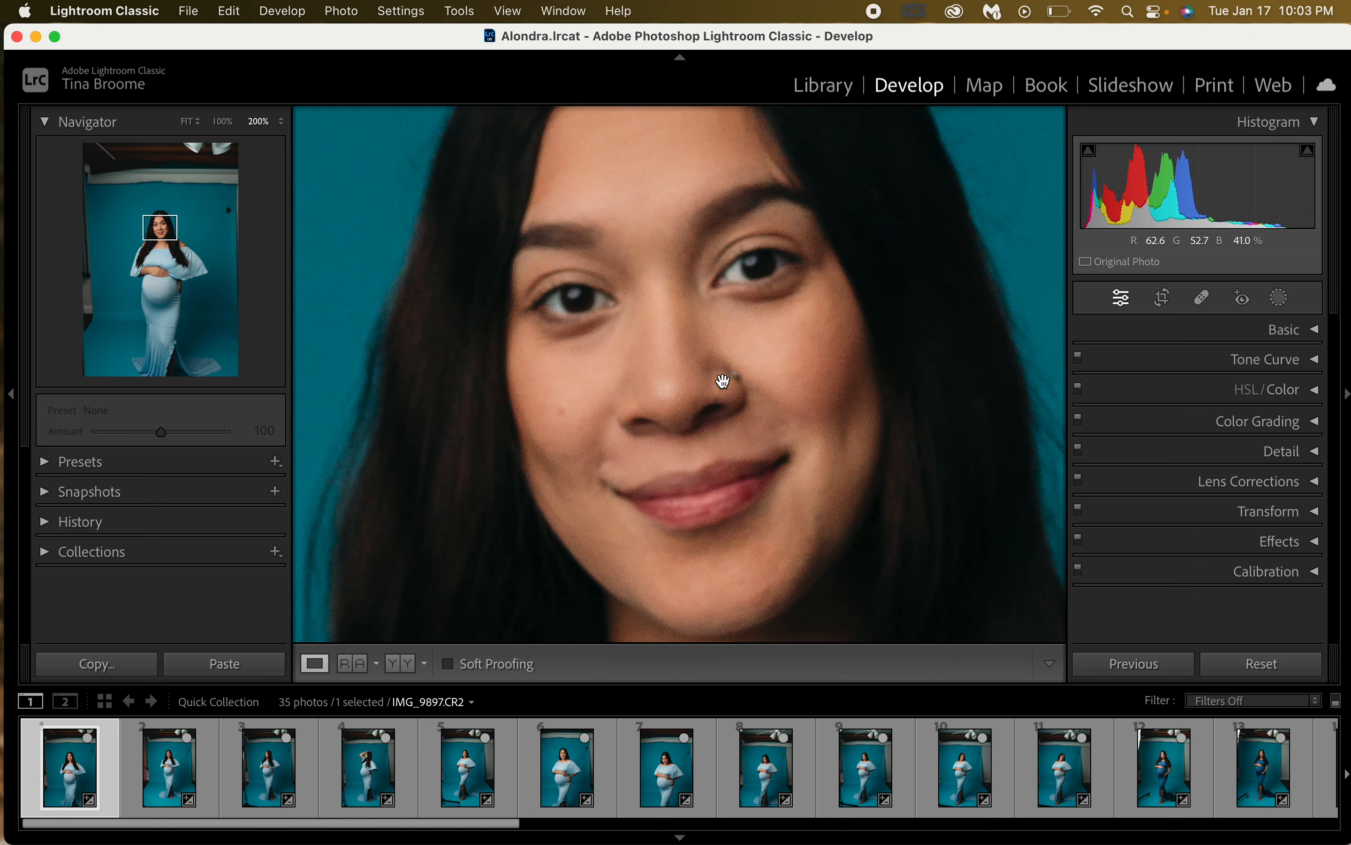
pyautogui.press('super+minus')
pyautogui.press('super+minus')
pyautogui.scroll(-1, 722, 381)
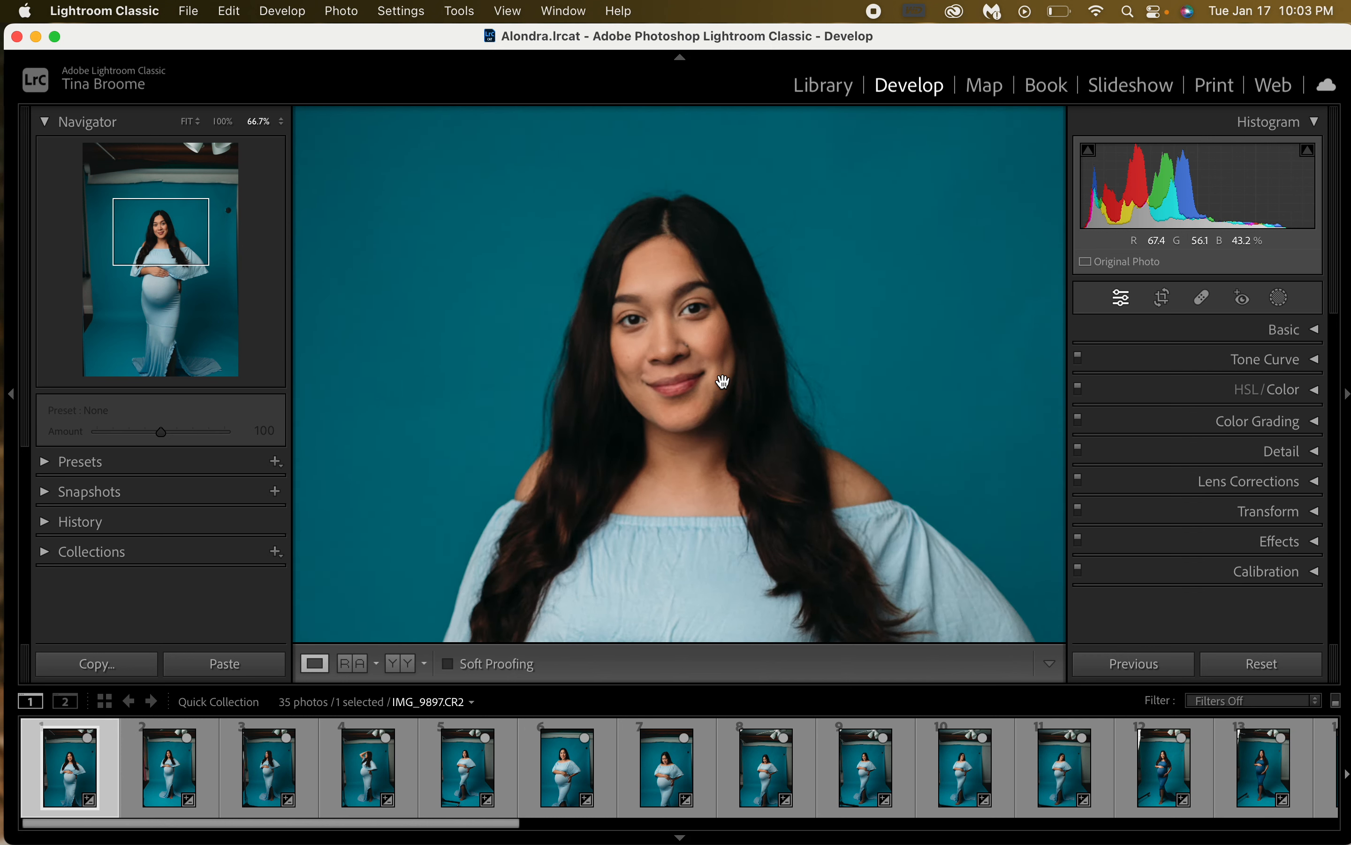
pyautogui.press('super+equal')
pyautogui.press('super+equal')
pyautogui.press('super+equal')
pyautogui.press('super+equal')
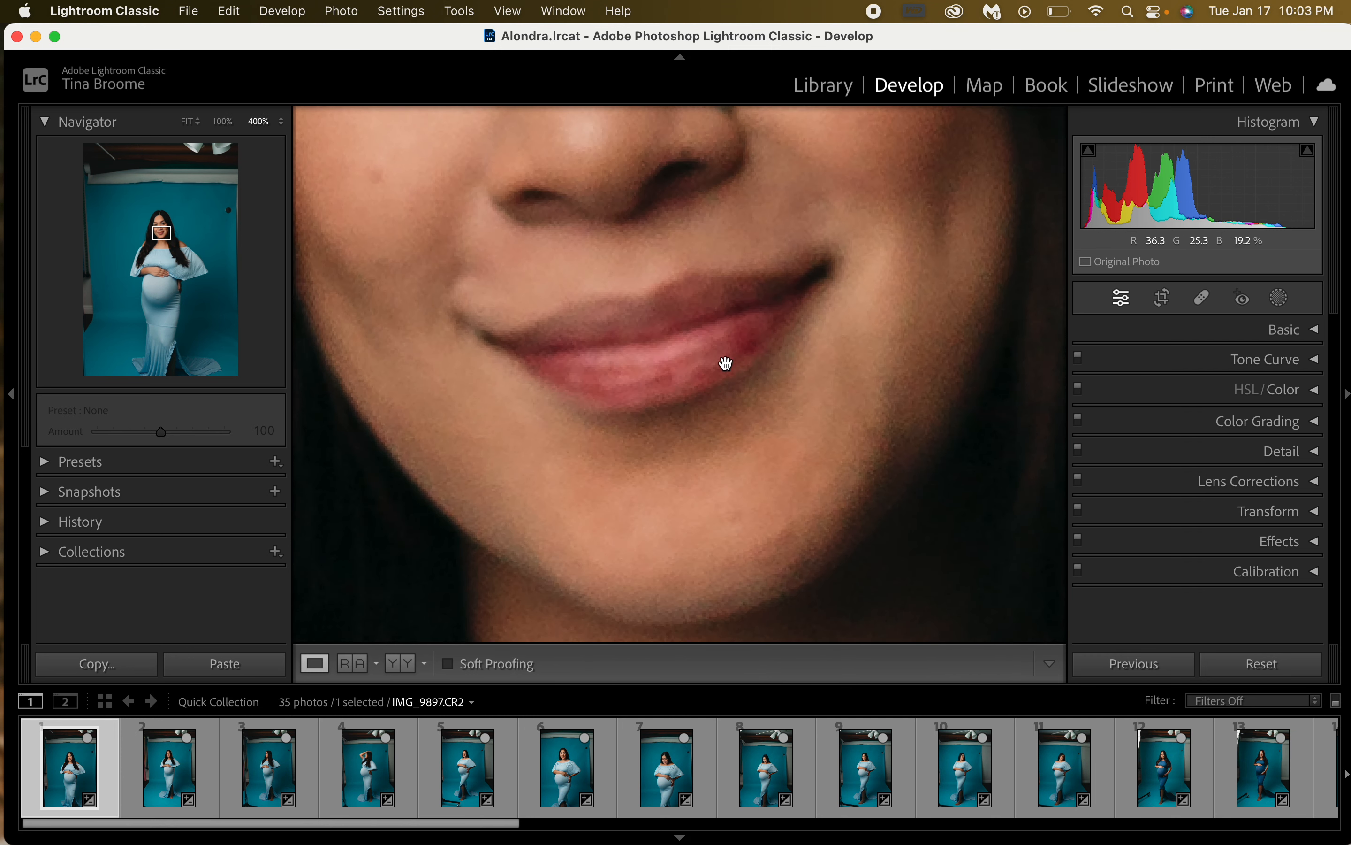
# Zoom out from the woman's lips and compare the photo's framing at 66.7% and 50% zoom
pyautogui.press('super+minus')
pyautogui.press('super+minus')
pyautogui.press('super+minus')
pyautogui.press('super+minus')
pyautogui.press('super+minus')
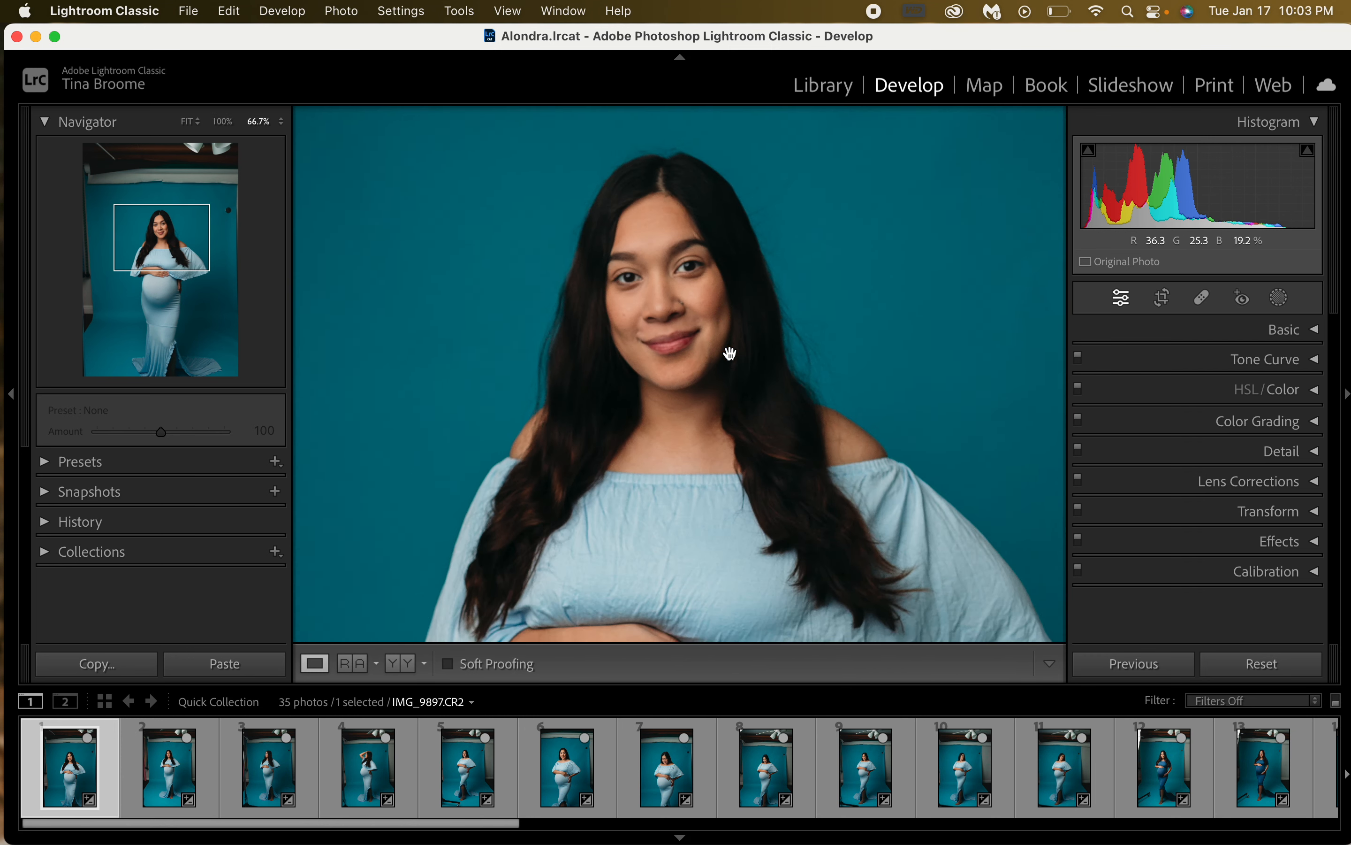
pyautogui.press('super+minus')
pyautogui.press('super+equal')
pyautogui.press('super+equal')
pyautogui.press('super+equal')
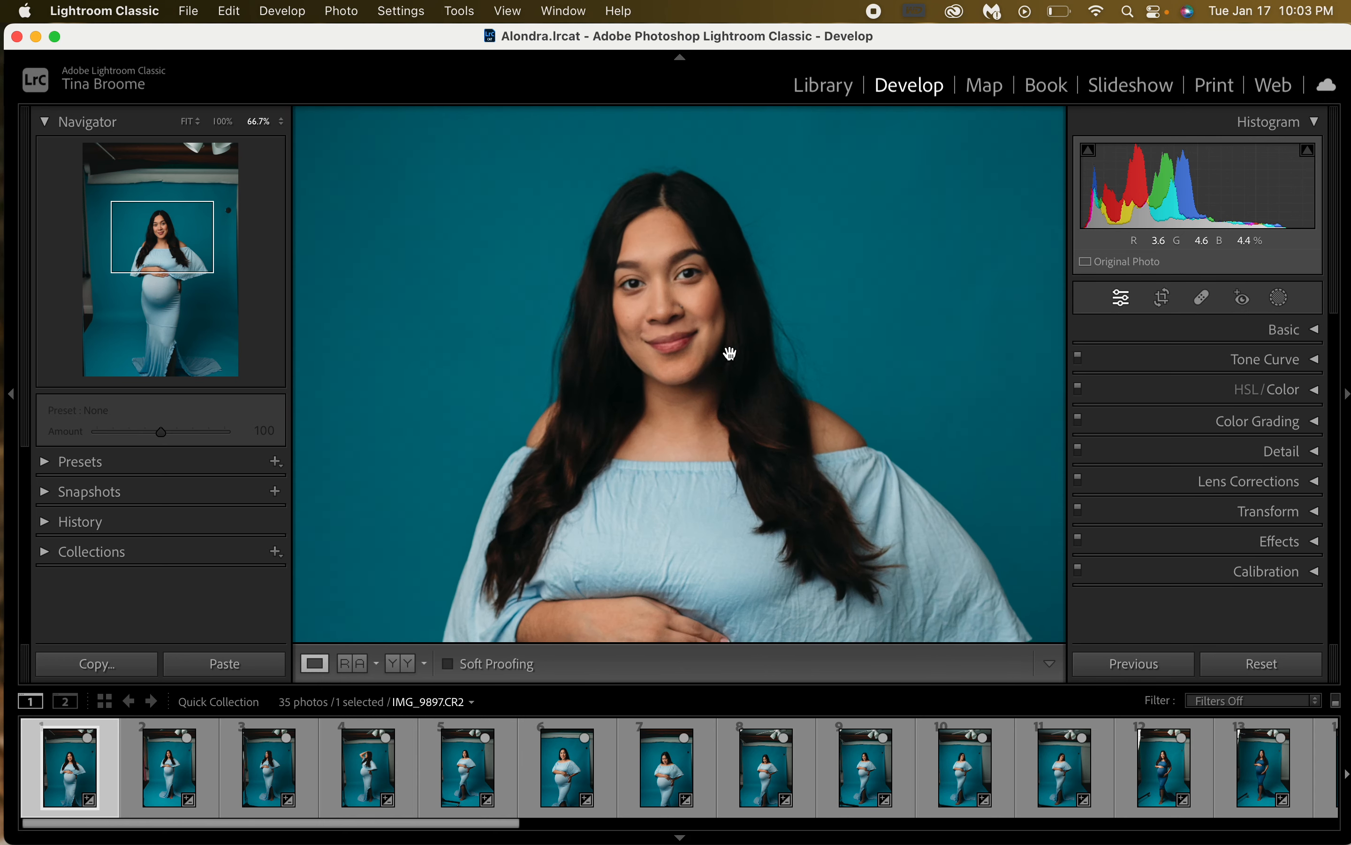
pyautogui.press('super+minus')
pyautogui.press('super+minus')
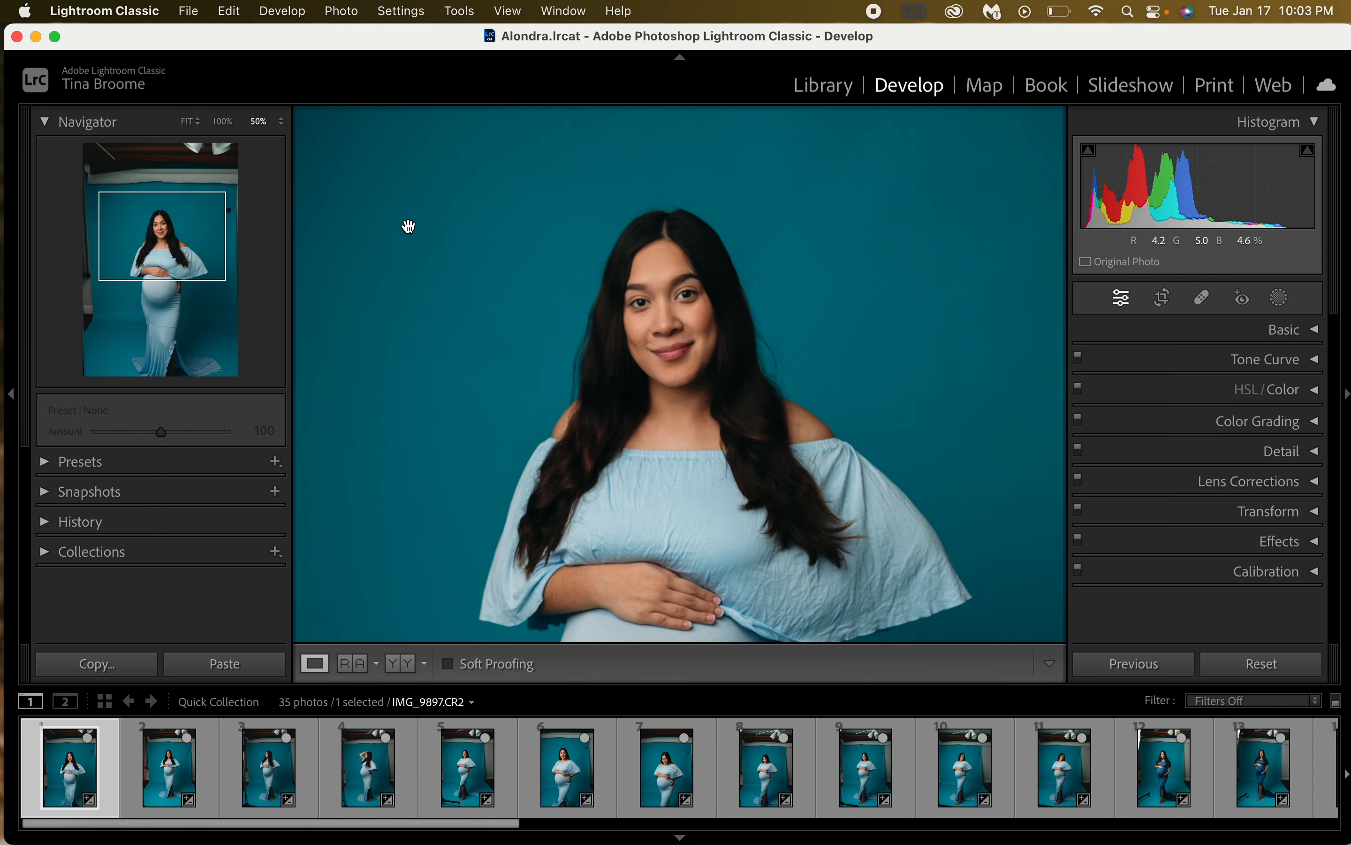
# Inspect the woman's head and shoulders at 100% zoom, then return the view to 50%
pyautogui.click(224, 122)
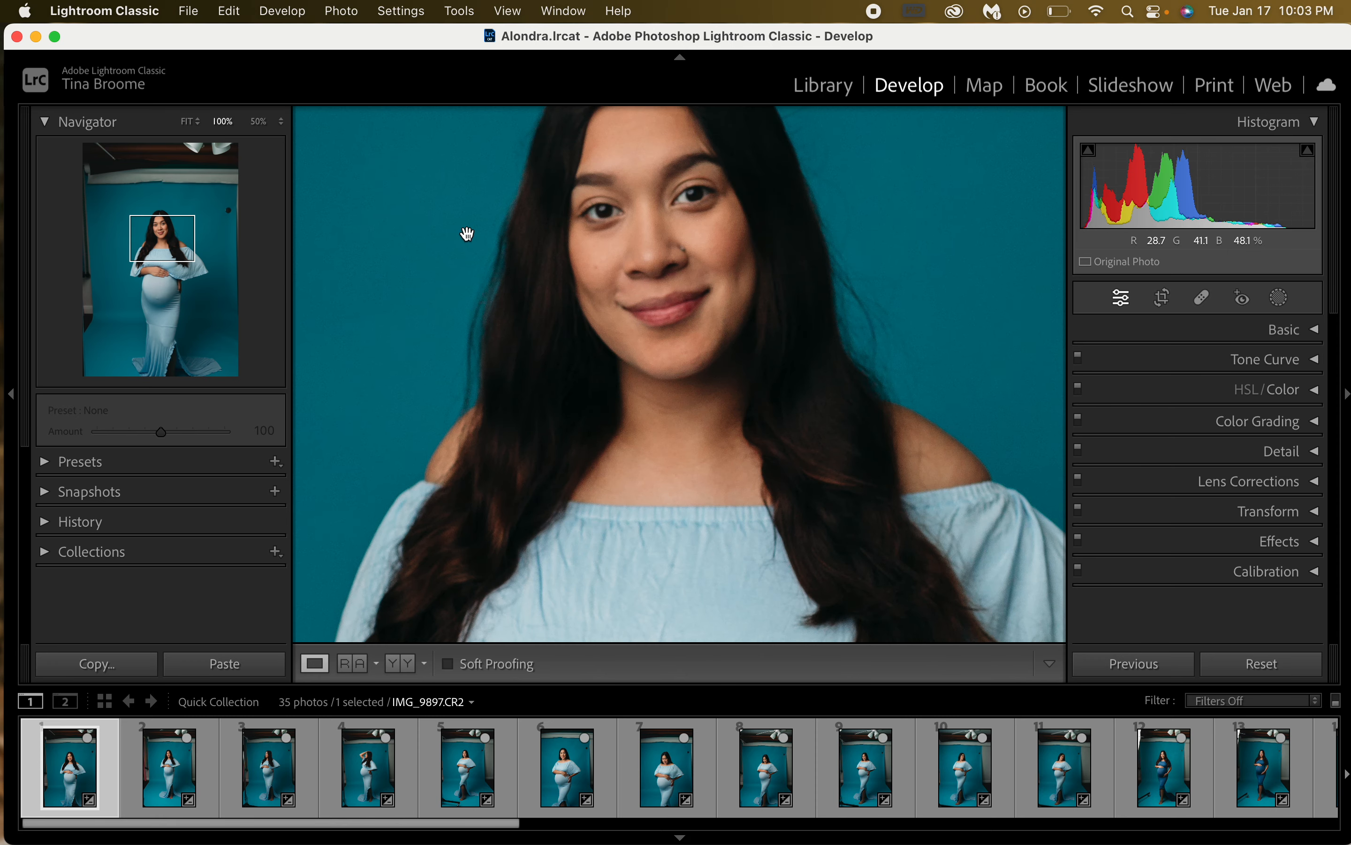
pyautogui.scroll(2, 468, 234)
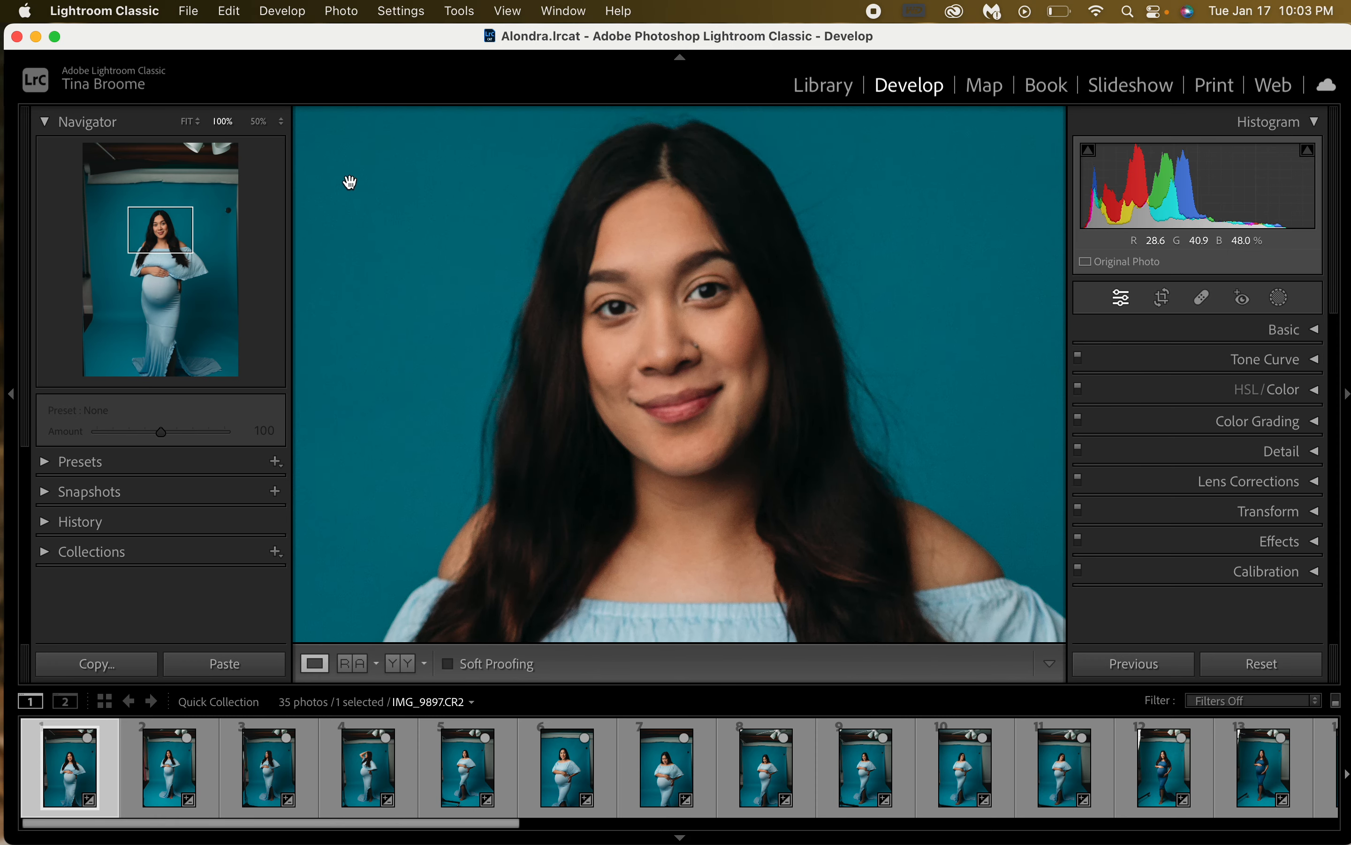
pyautogui.click(260, 122)
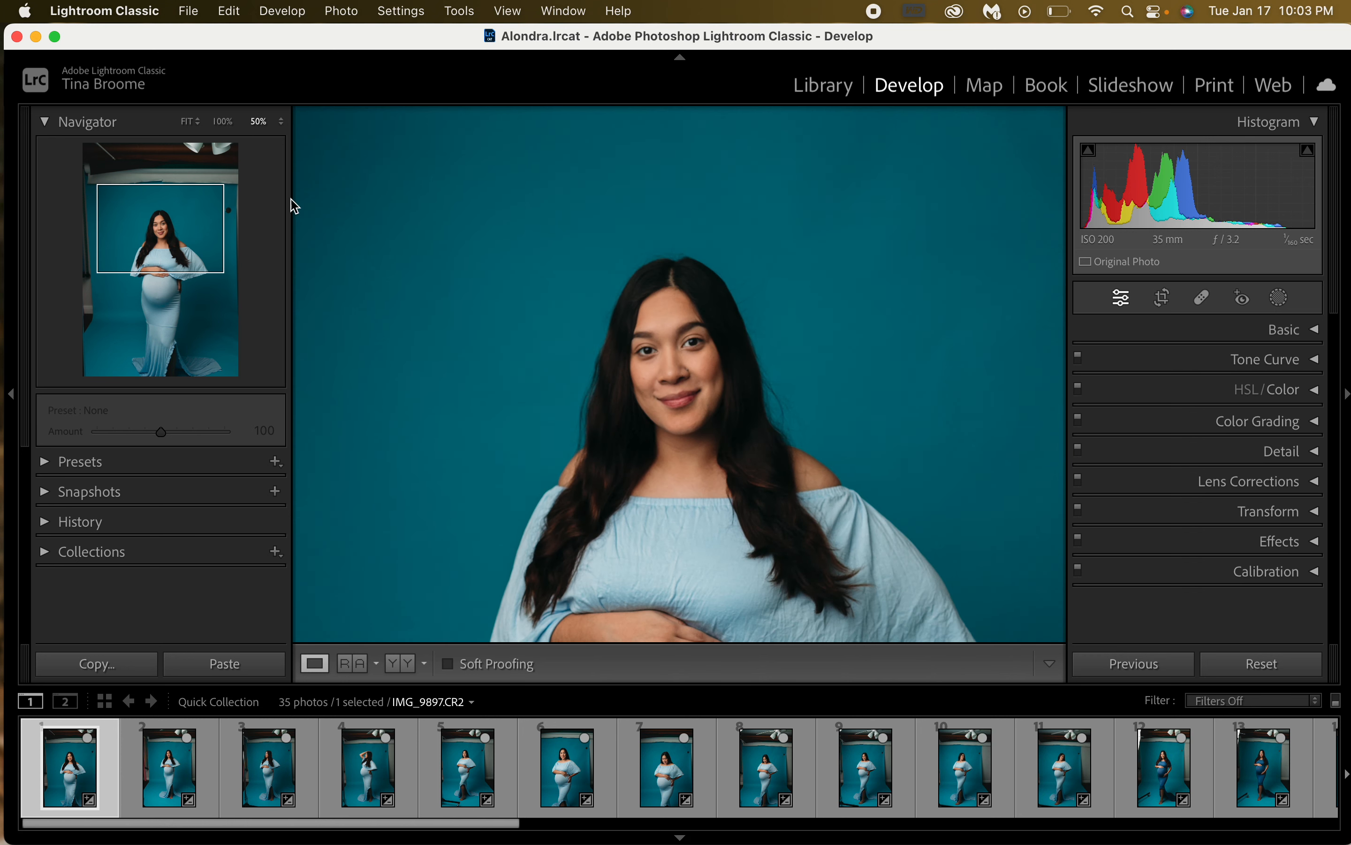
# Examine the face using the 1600%, 300% and 200% preset zoom levels
pyautogui.click(282, 124)
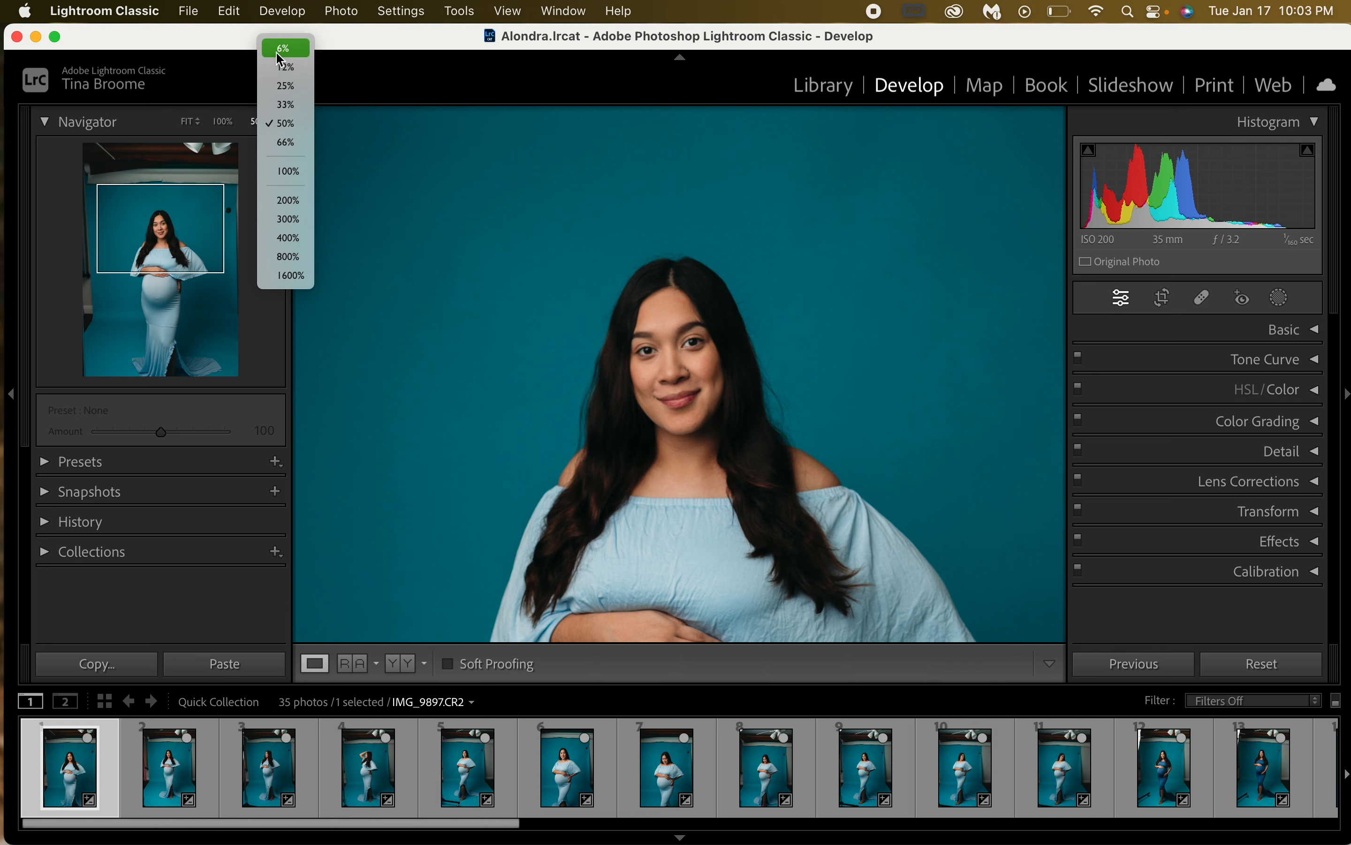
pyautogui.click(305, 276)
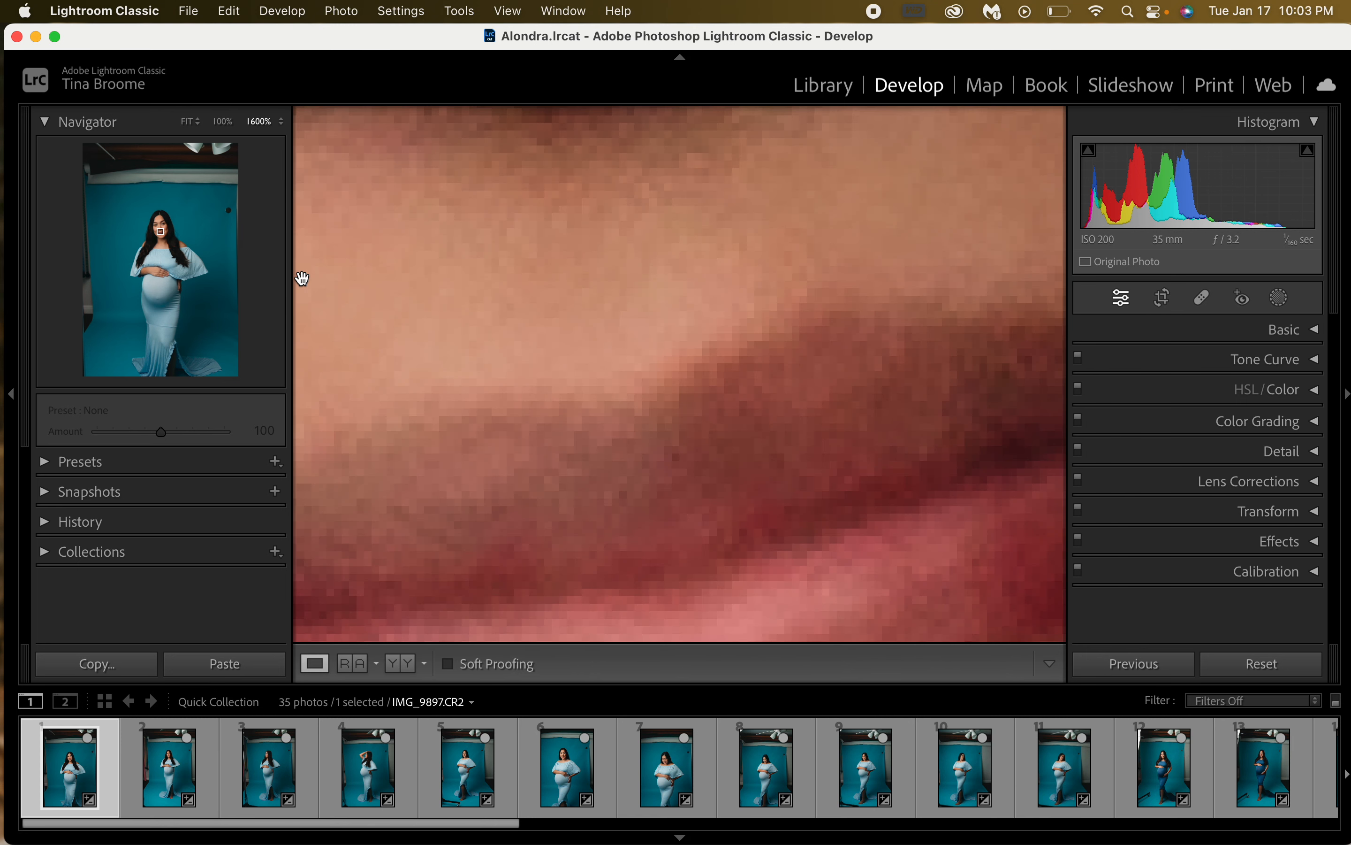
pyautogui.click(281, 123)
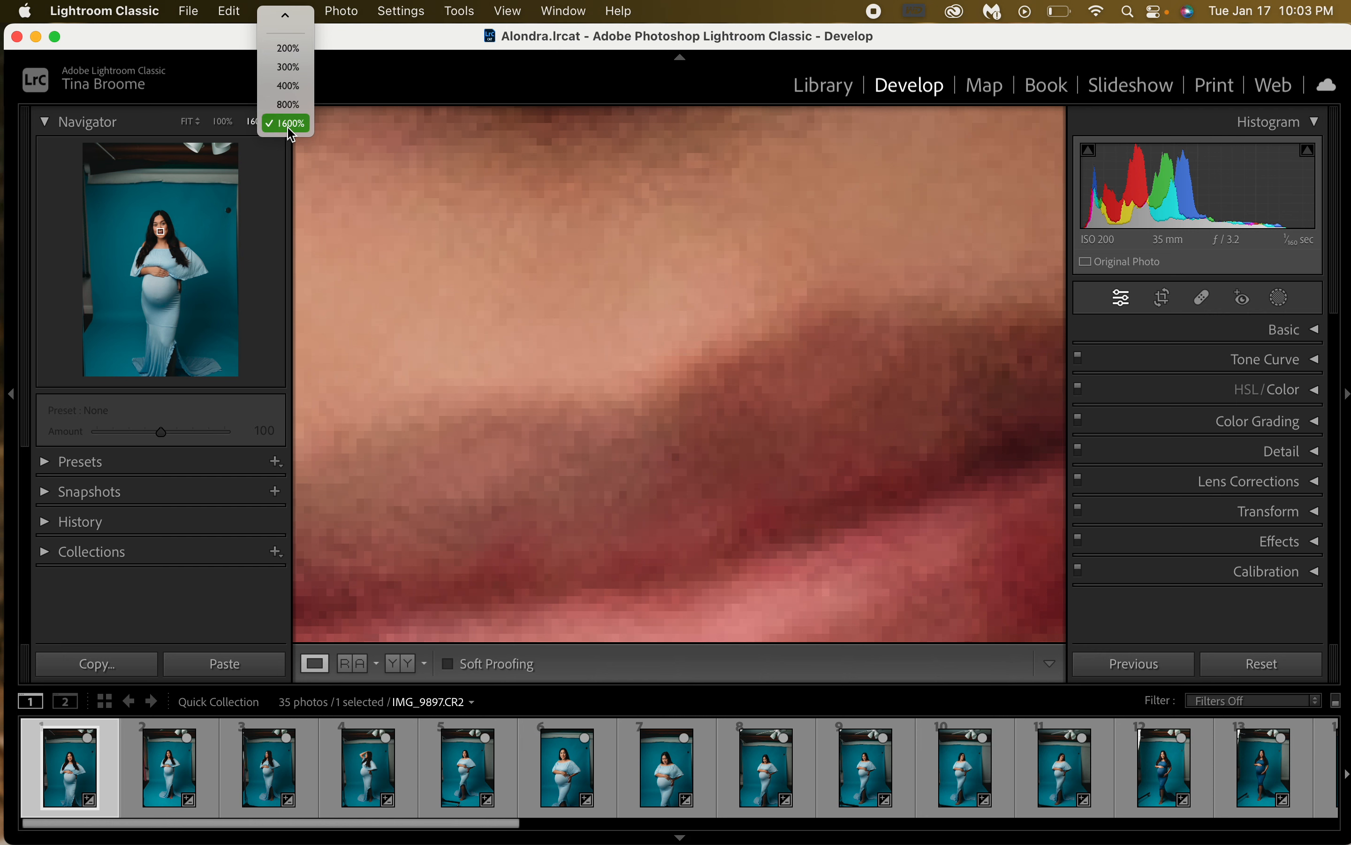
pyautogui.click(289, 66)
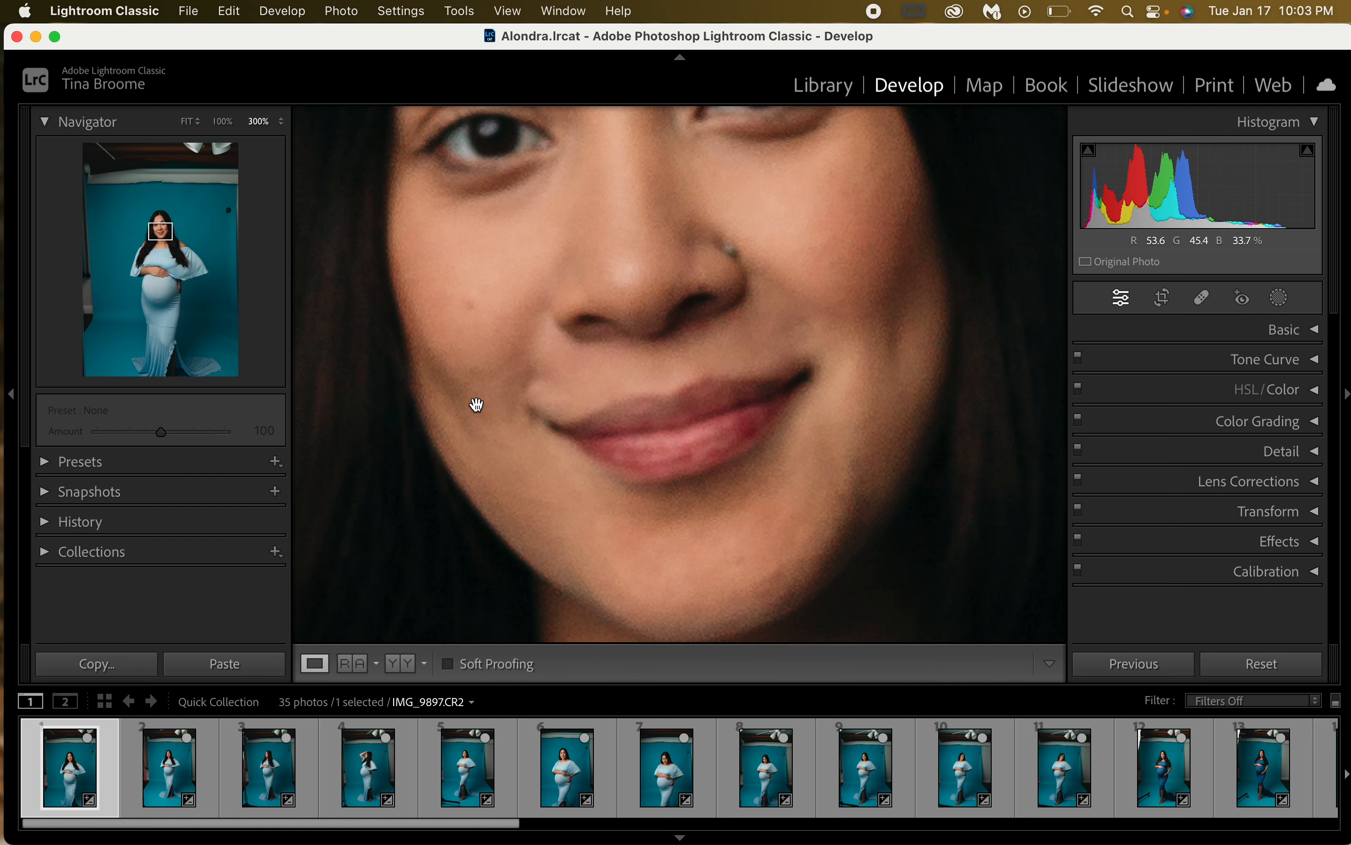
pyautogui.scroll(3, 477, 408)
pyautogui.click(281, 129)
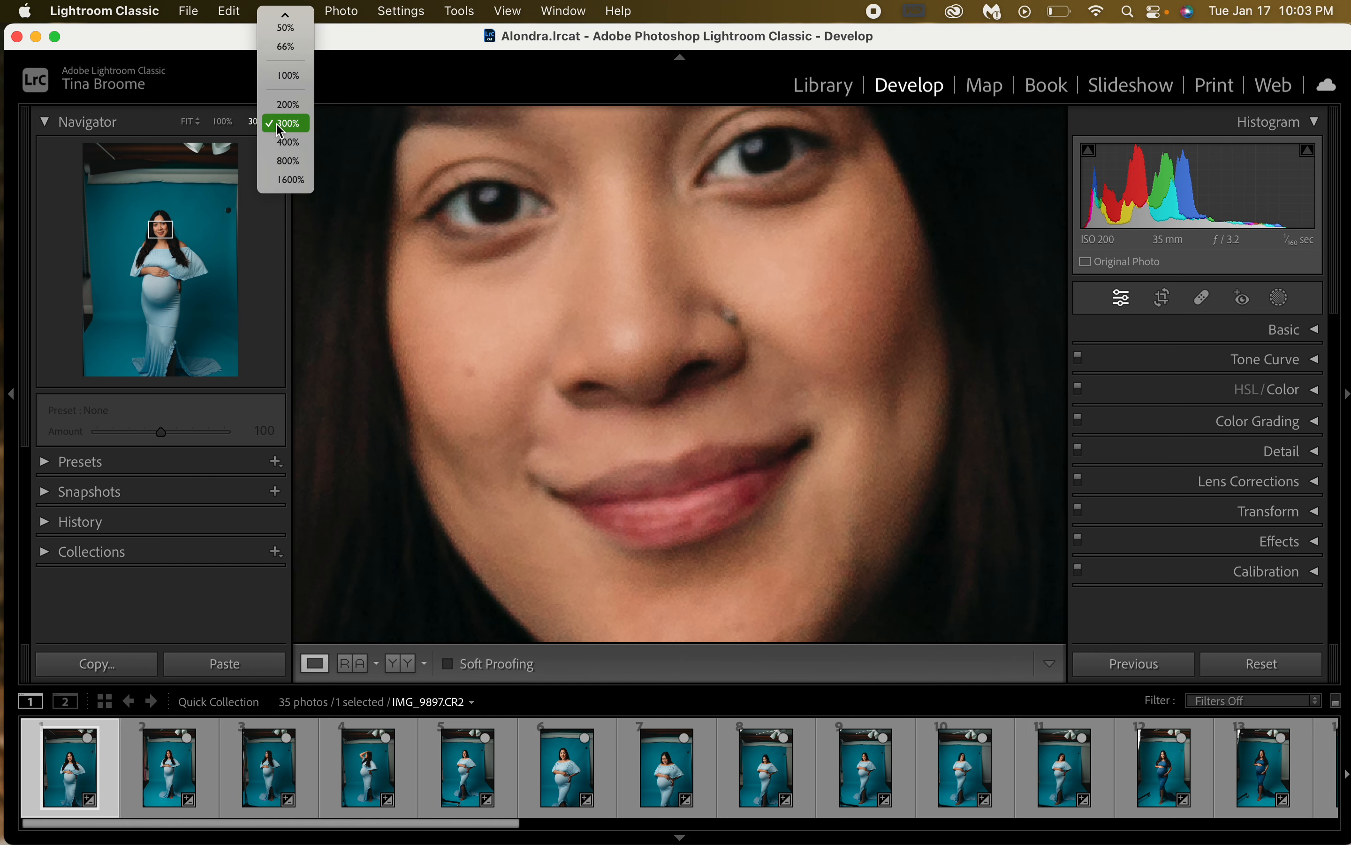
pyautogui.click(288, 104)
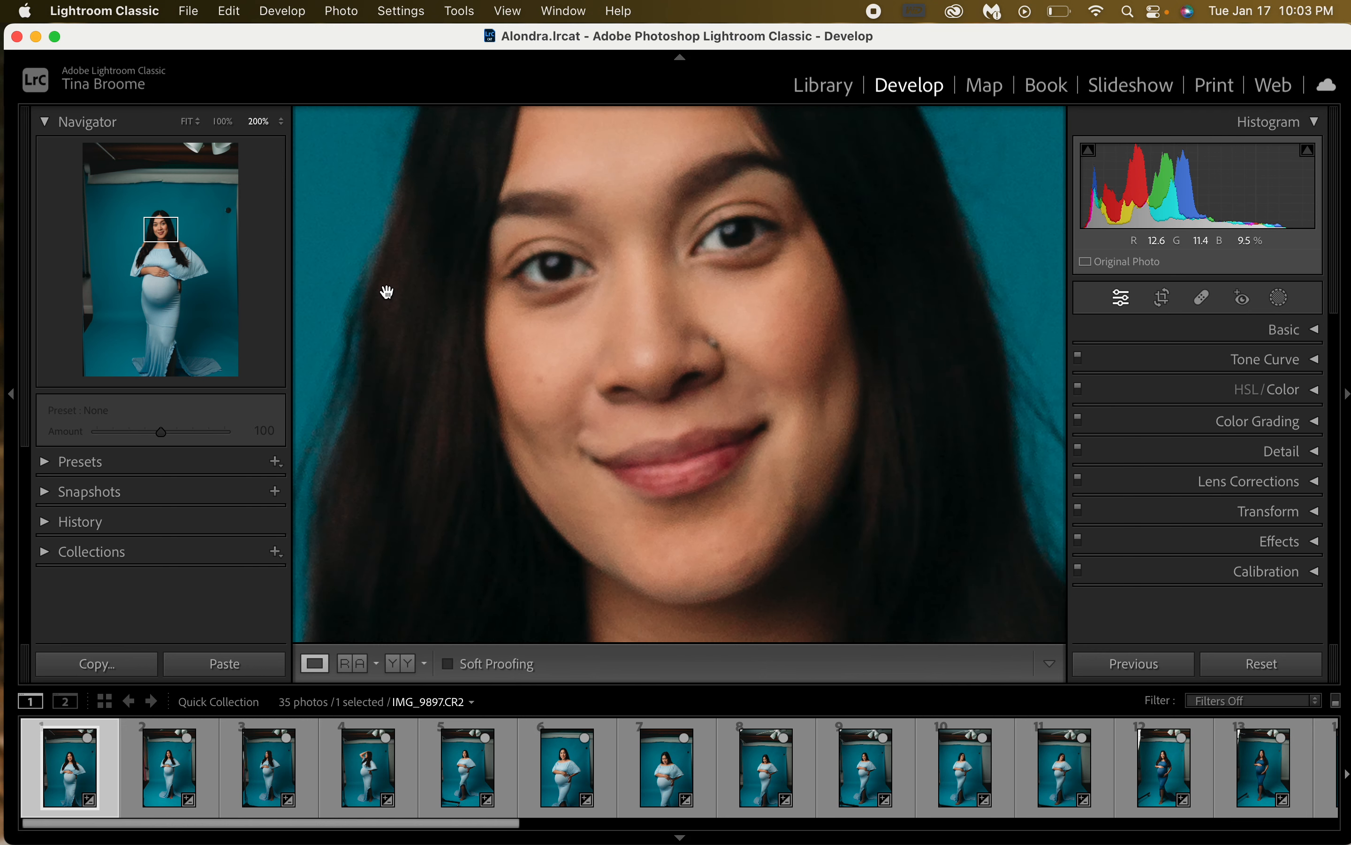
# Return the zoom to 50% and reframe the view on the backdrop's upper-right area with the Navigator
pyautogui.press('super+minus')
pyautogui.press('super+minus')
pyautogui.press('super+minus')
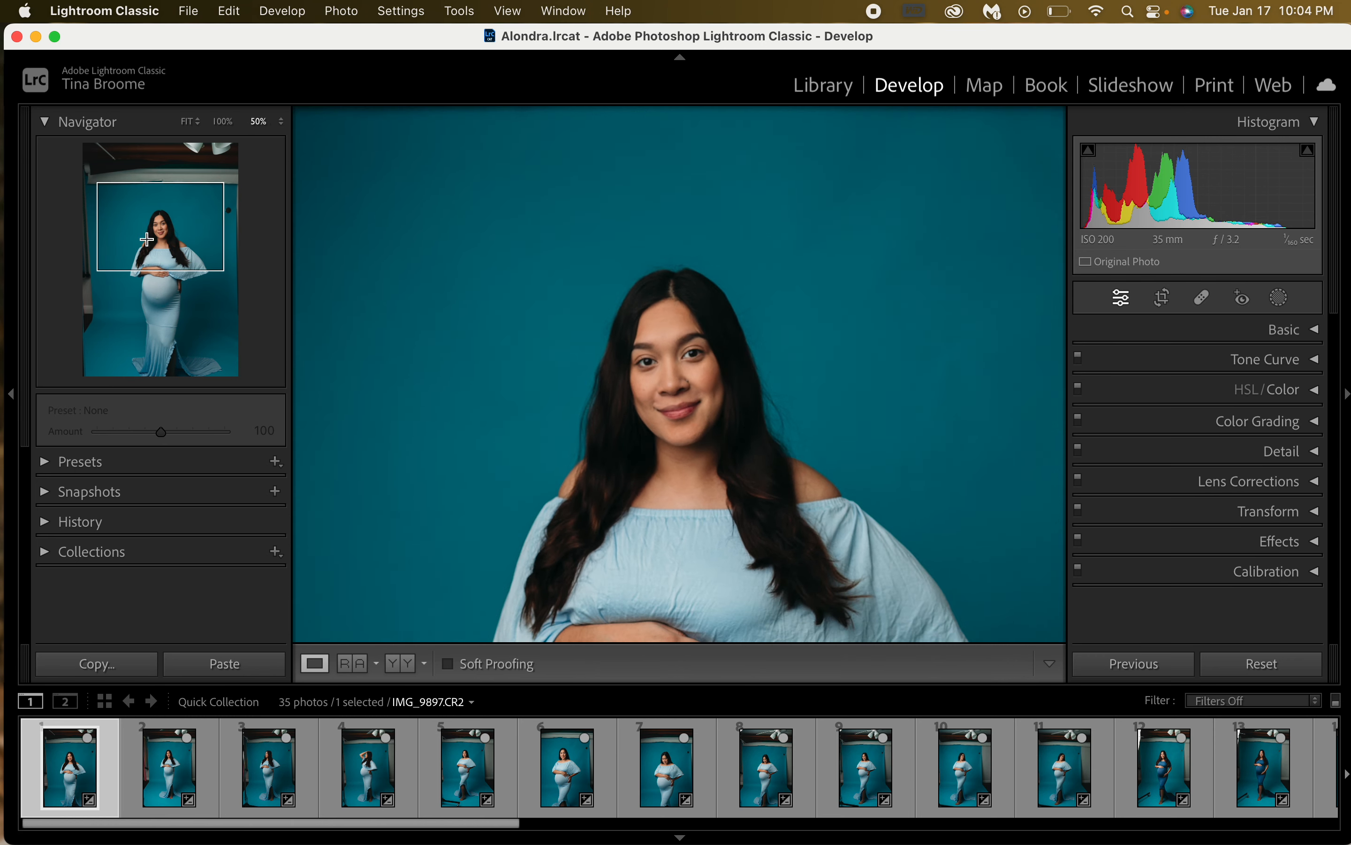
pyautogui.moveTo(132, 343); pyautogui.dragTo(181, 218)
# Collapse and re-expand the Navigator, and slightly reduce the filmstrip's height
pyautogui.click(44, 122)
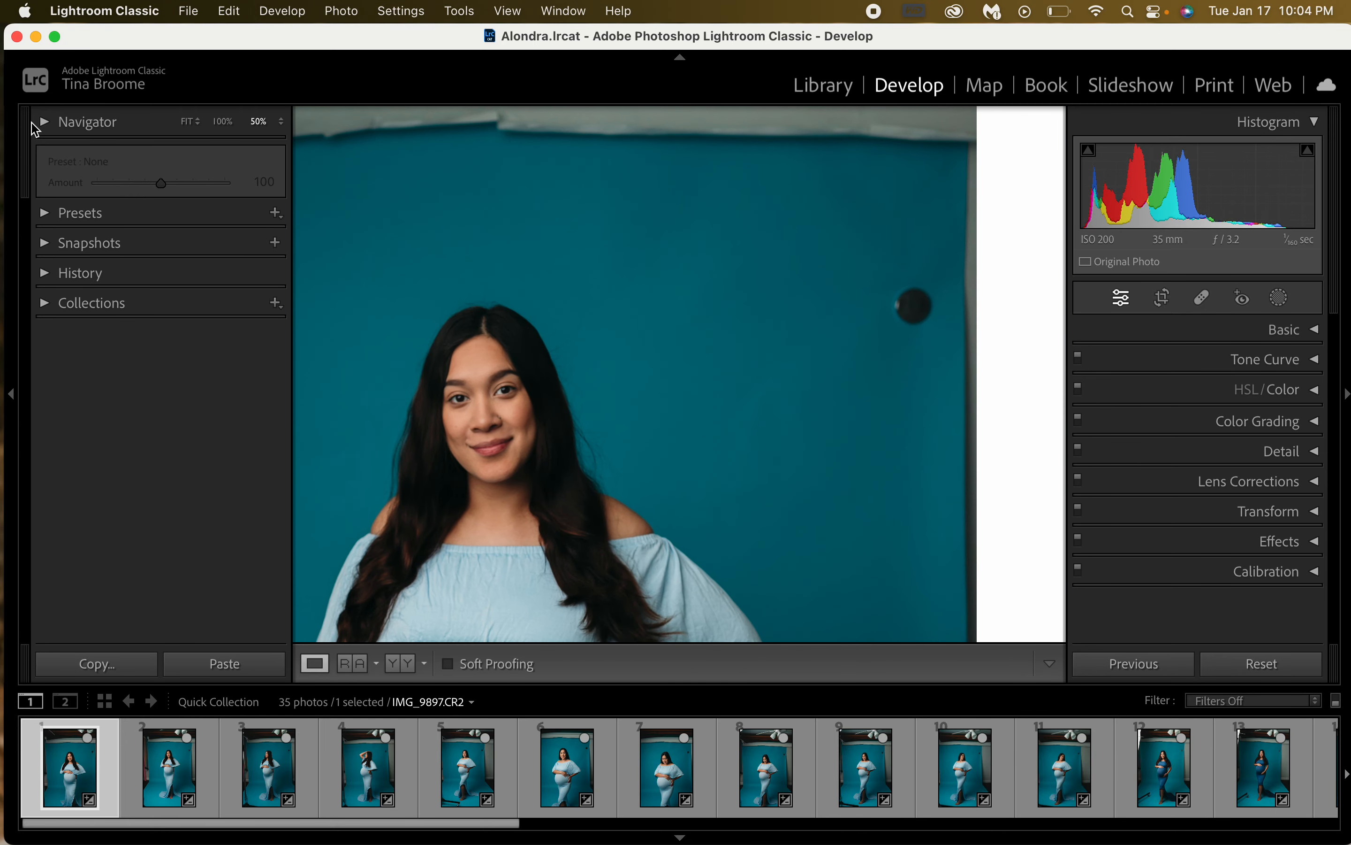
pyautogui.click(46, 126)
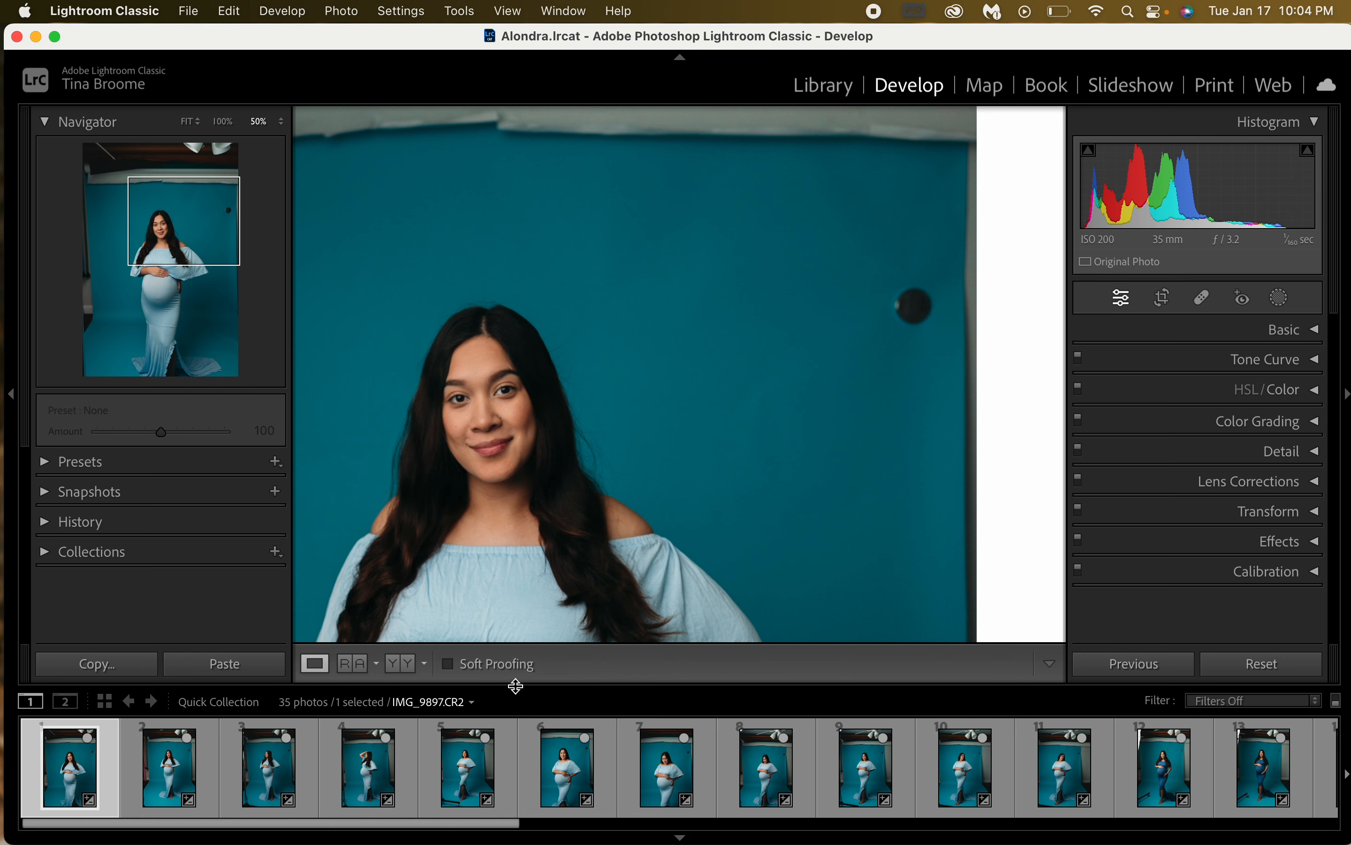
pyautogui.moveTo(515, 684)
pyautogui.mouseDown()
pyautogui.moveTo(517, 753)
pyautogui.moveTo(525, 678)
pyautogui.moveTo(517, 730)
pyautogui.moveTo(523, 697)
pyautogui.mouseUp()
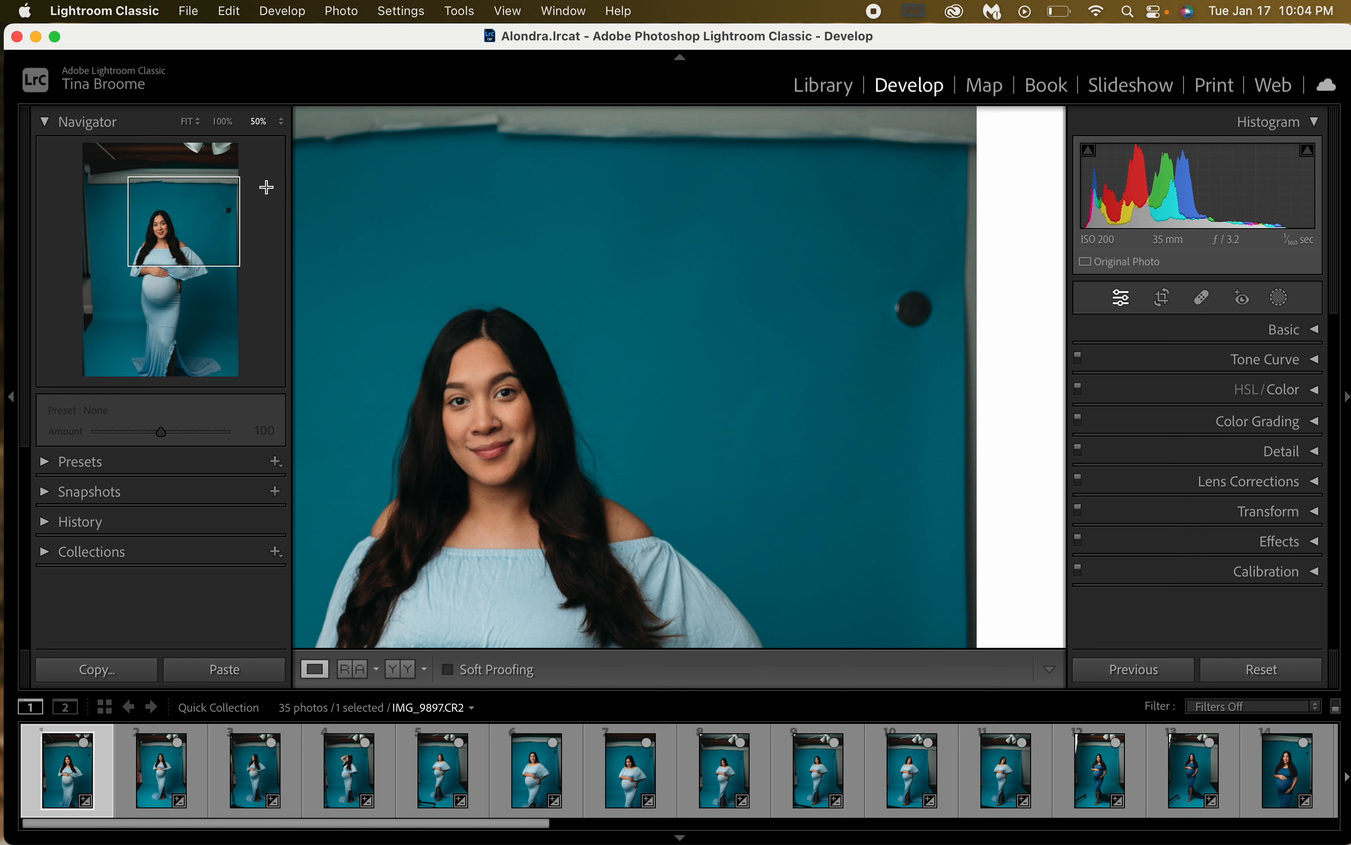
pyautogui.moveTo(291, 268); pyautogui.dragTo(159, 264)
# Expand the Presets list and browse the User Presets, previewing Fiji Mood and Studio 2022 new on the photo
pyautogui.click(45, 463)
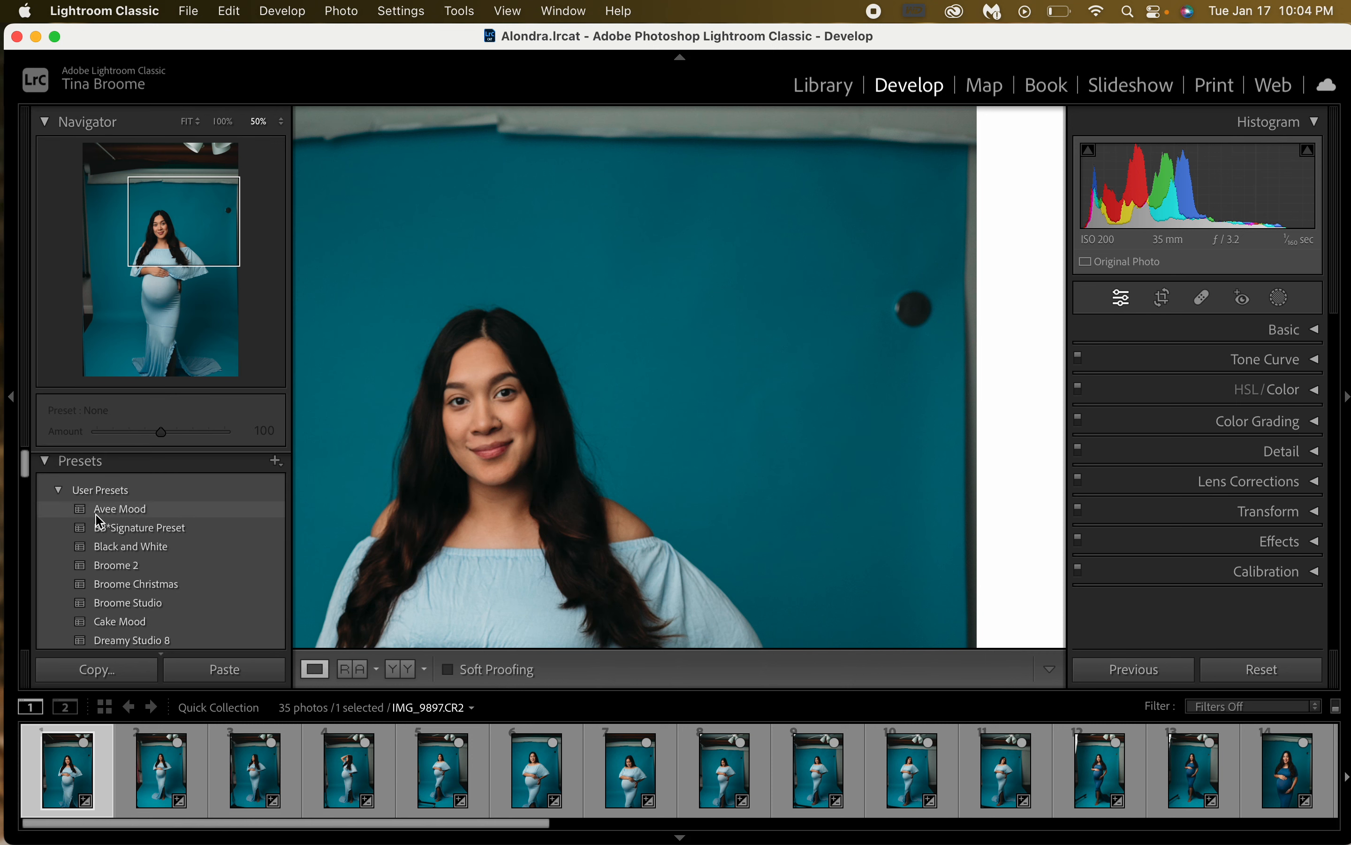
pyautogui.scroll(-3, 98, 522)
pyautogui.scroll(3, 100, 522)
pyautogui.scroll(-3, 109, 459)
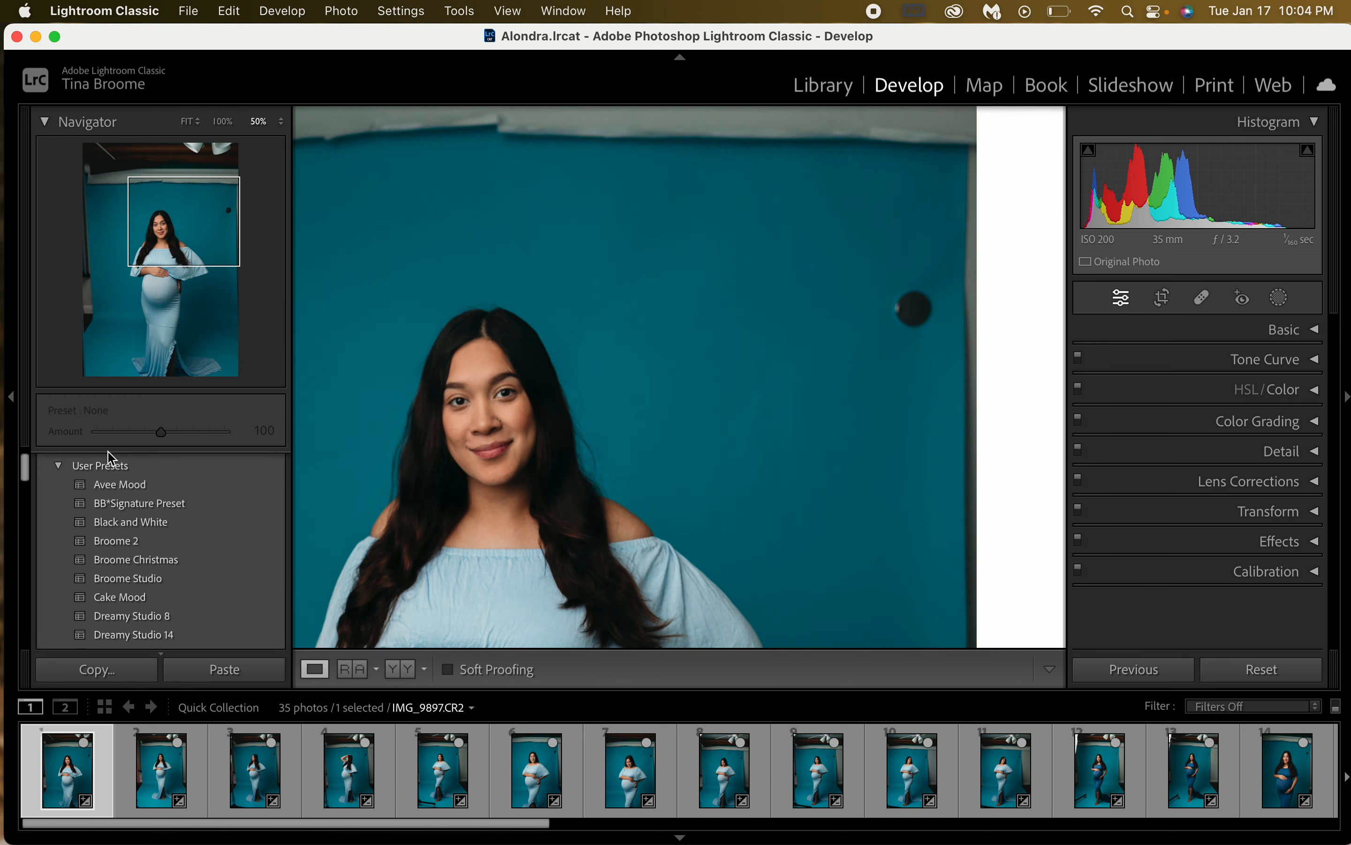
pyautogui.scroll(3, 111, 459)
pyautogui.scroll(-5, 120, 553)
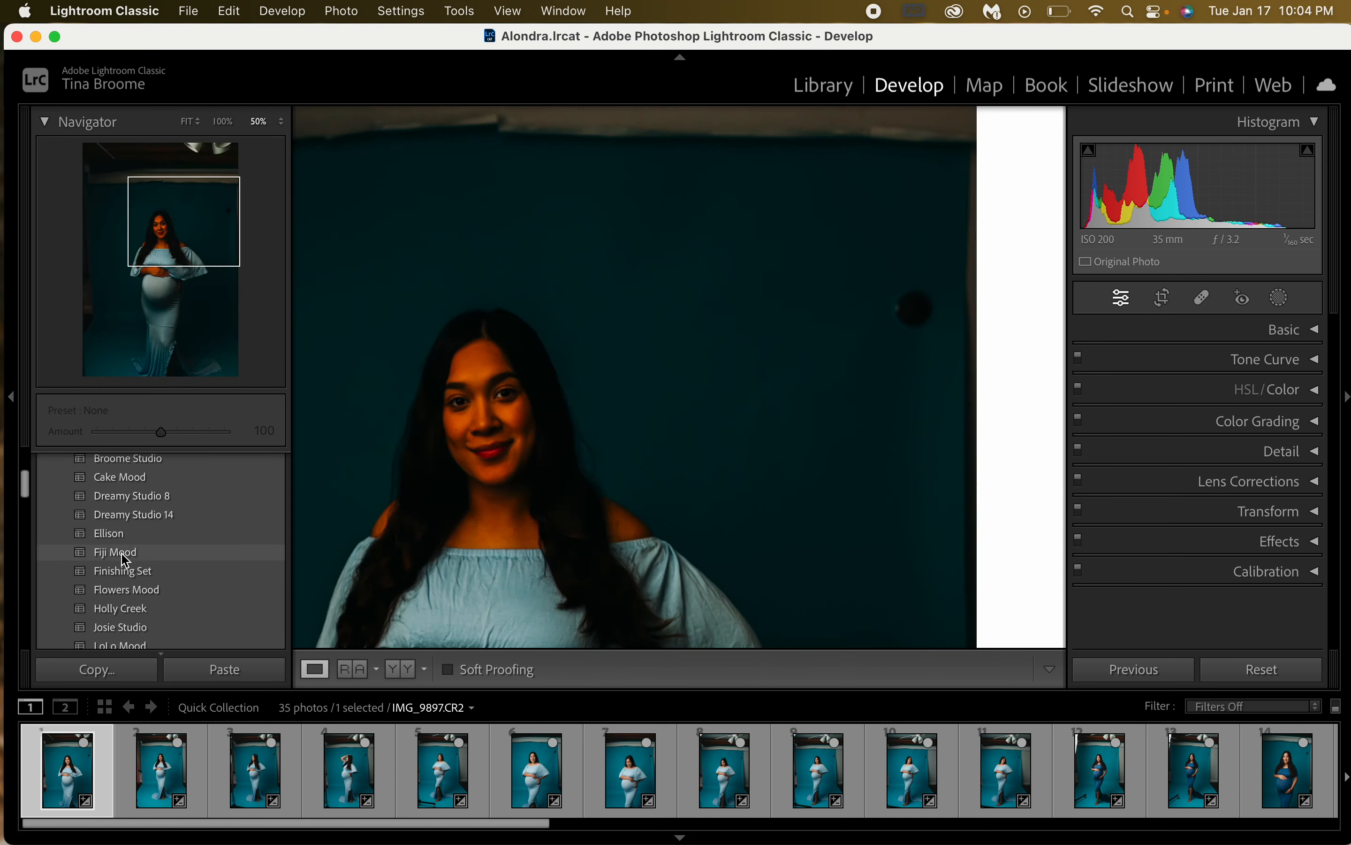
pyautogui.scroll(-4, 131, 553)
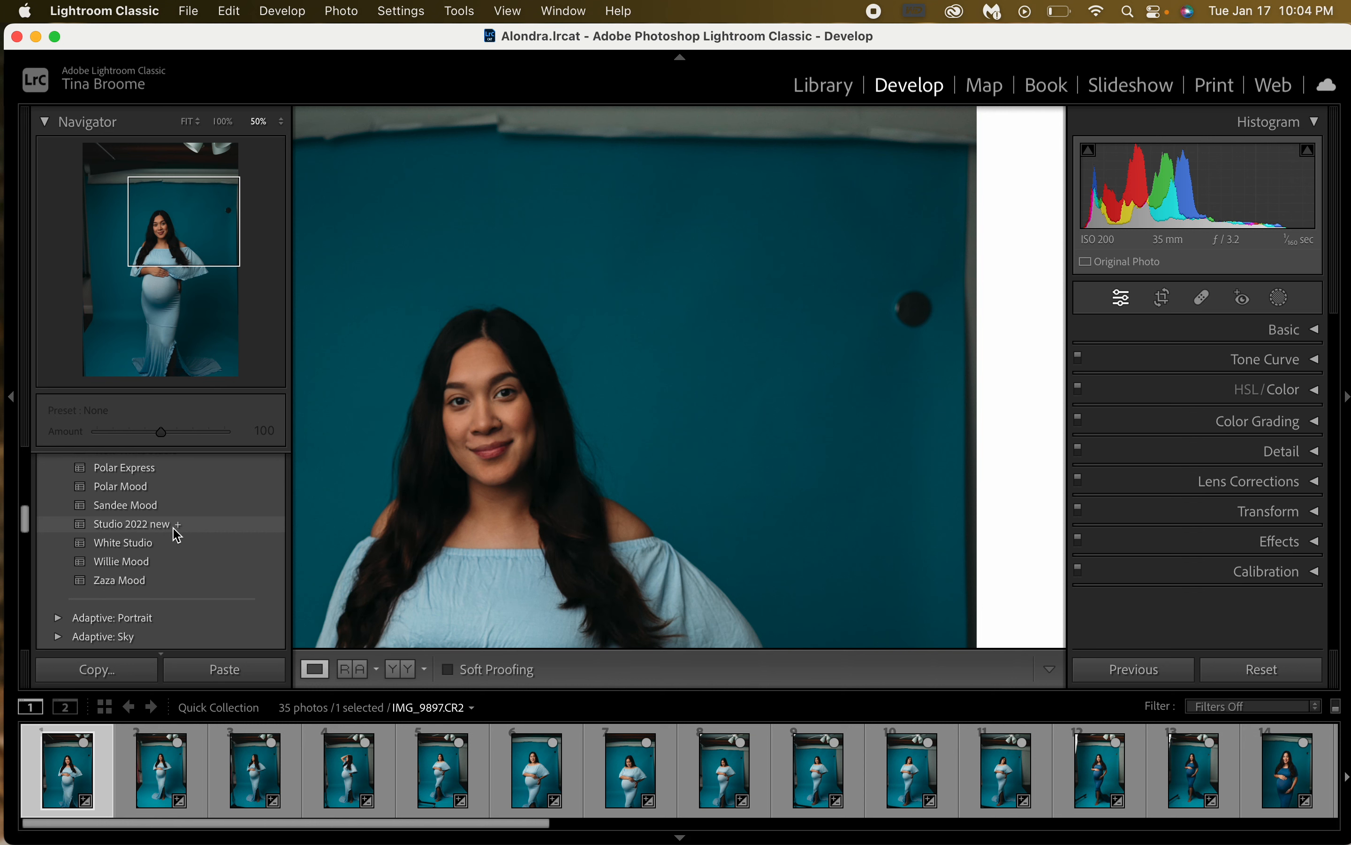
pyautogui.scroll(1, 176, 535)
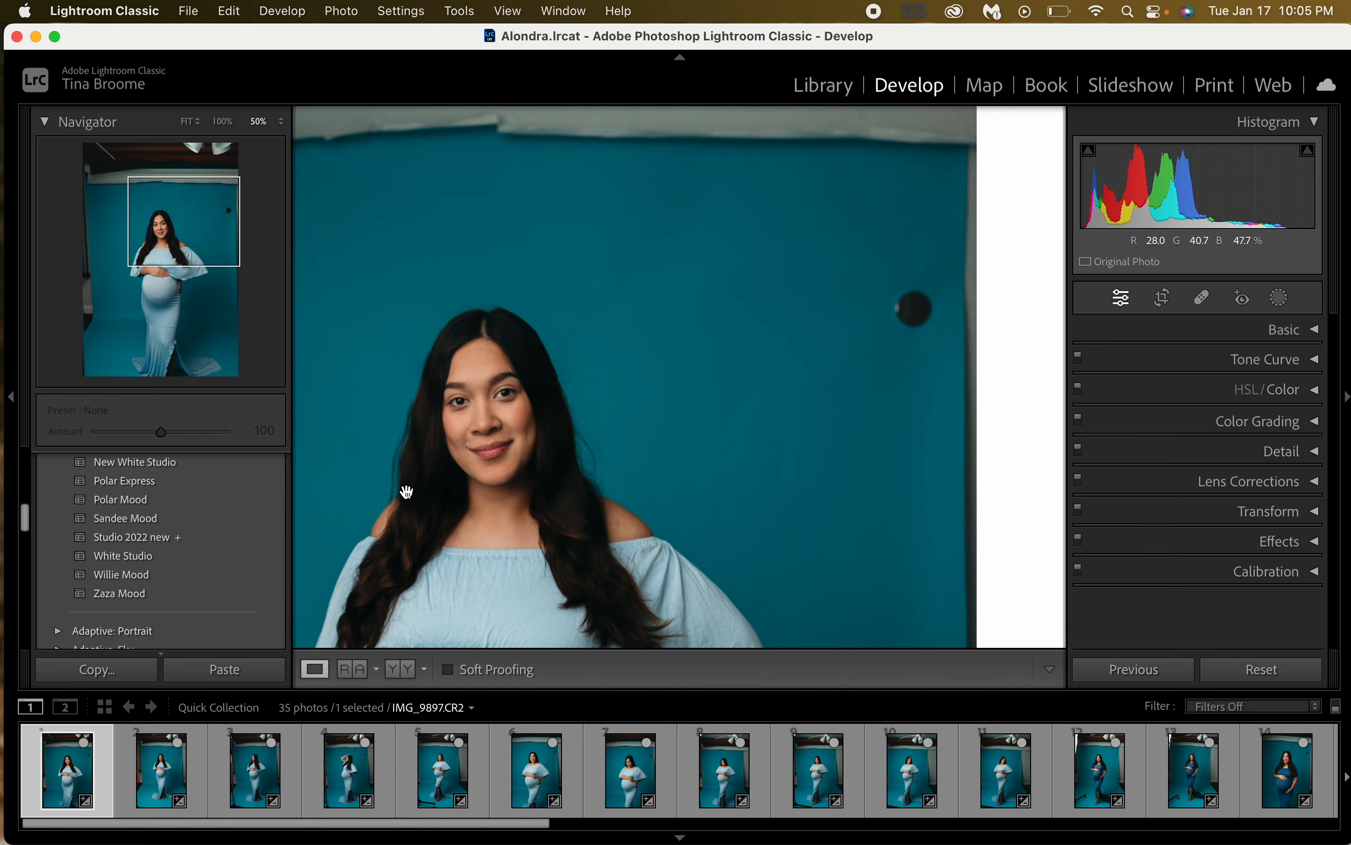
# Fit the whole photo in the view and preview the Polar Express, Sandee Mood and Zaza Mood presets on it
pyautogui.click(185, 125)
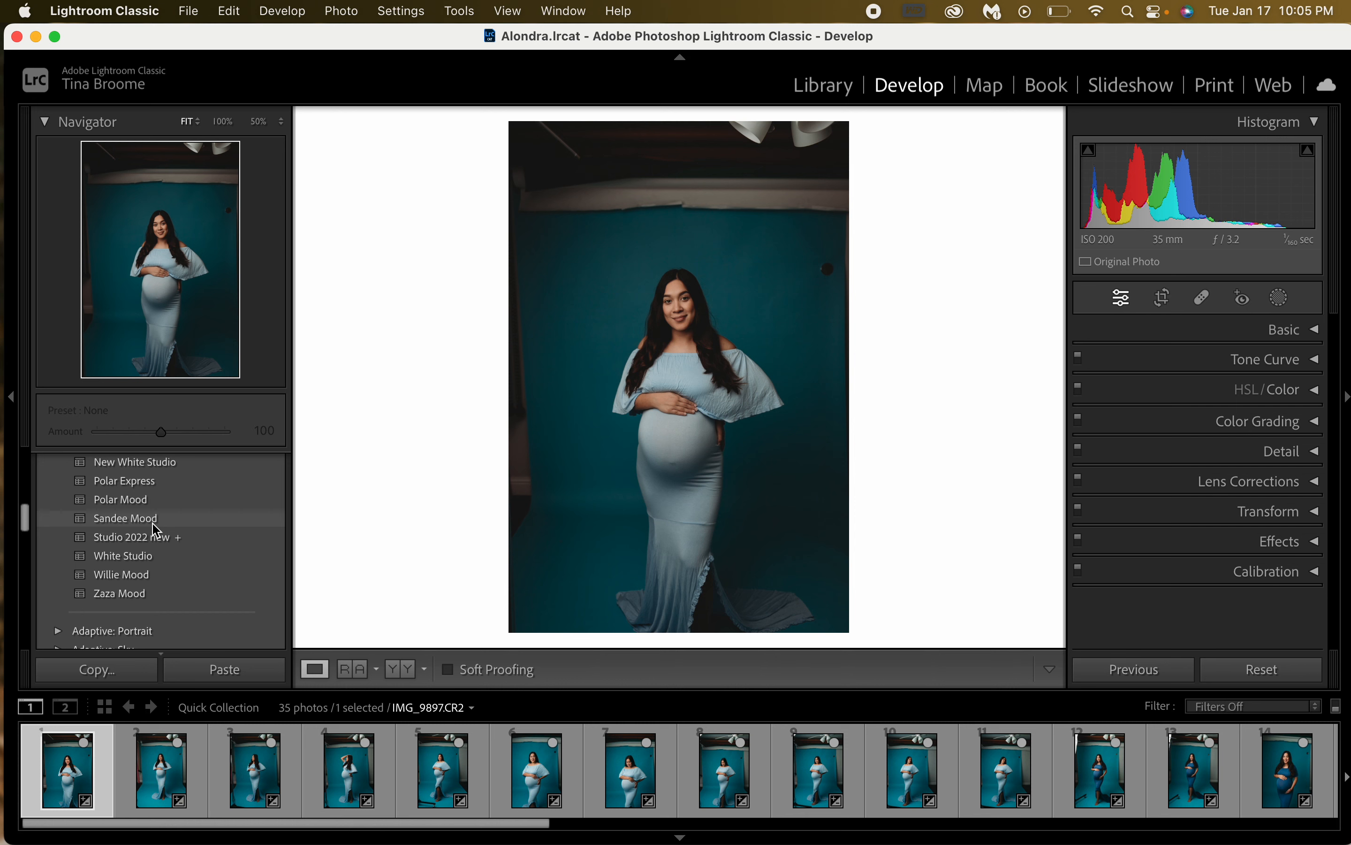
pyautogui.scroll(1, 156, 534)
pyautogui.scroll(2, 156, 537)
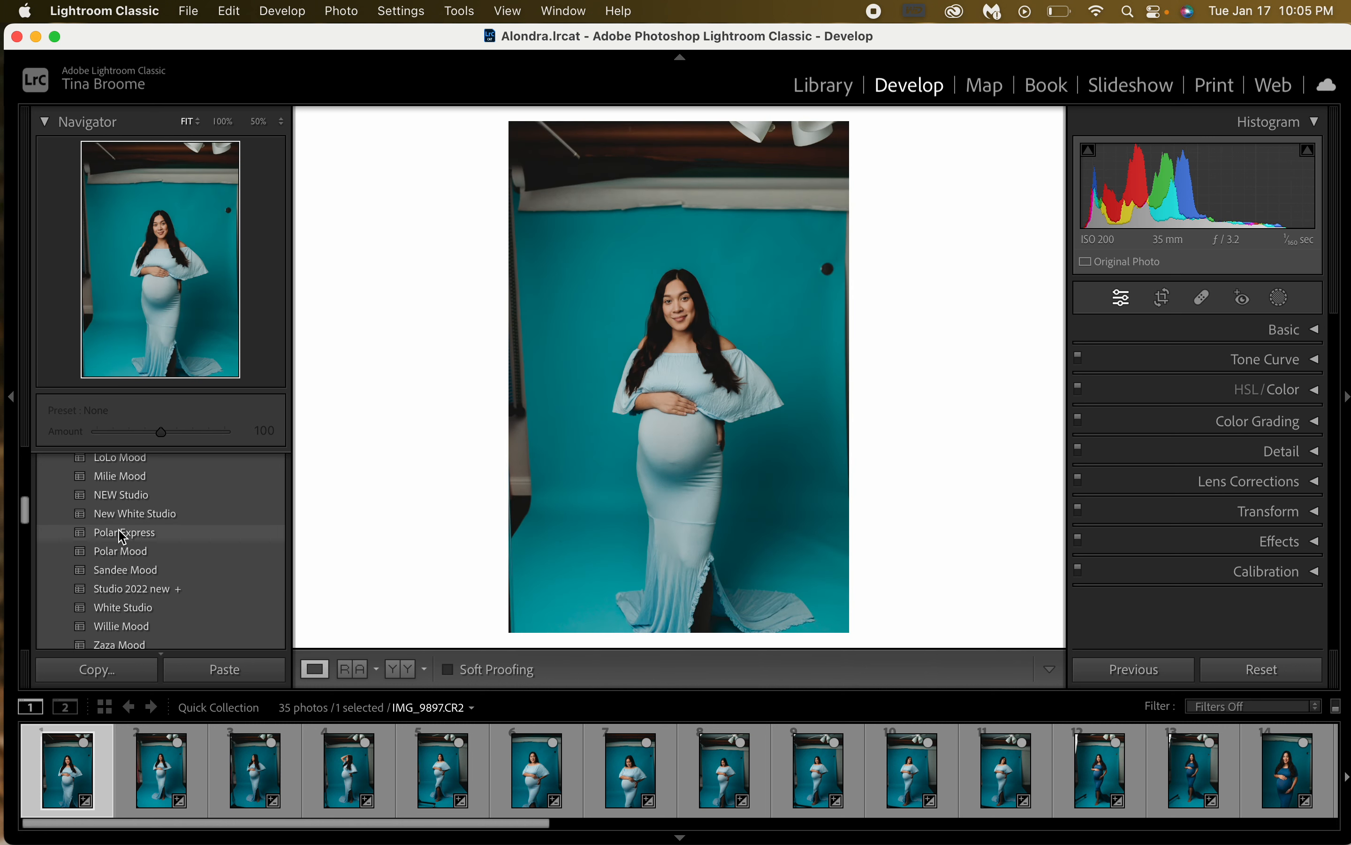
pyautogui.click(132, 552)
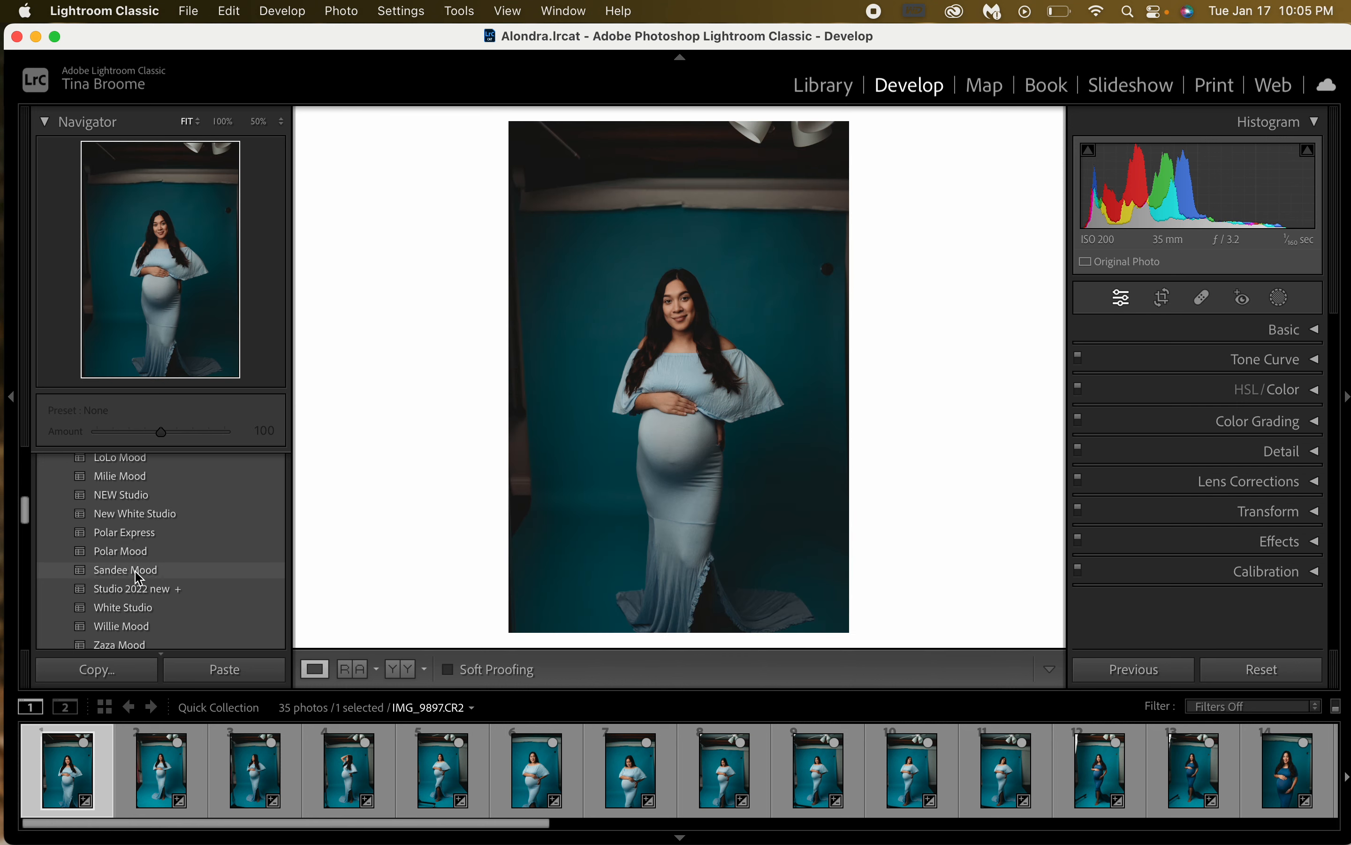
pyautogui.scroll(-2, 139, 578)
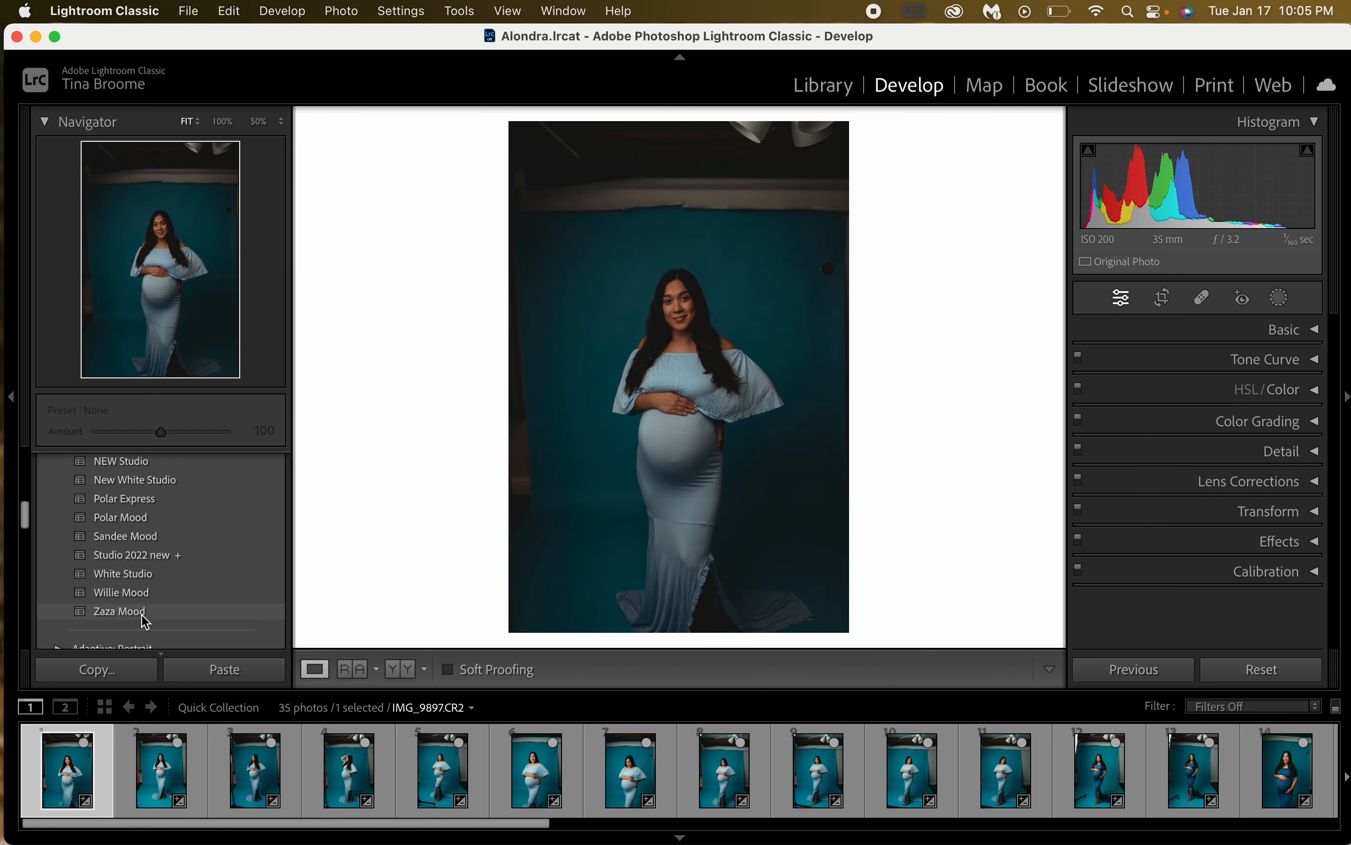
# Preview more user presets, including Josie Studio, Finishing Set, BB*Signature Preset, Cake Mood, Broome Christmas and Dreamy Studio 14
pyautogui.scroll(3, 143, 615)
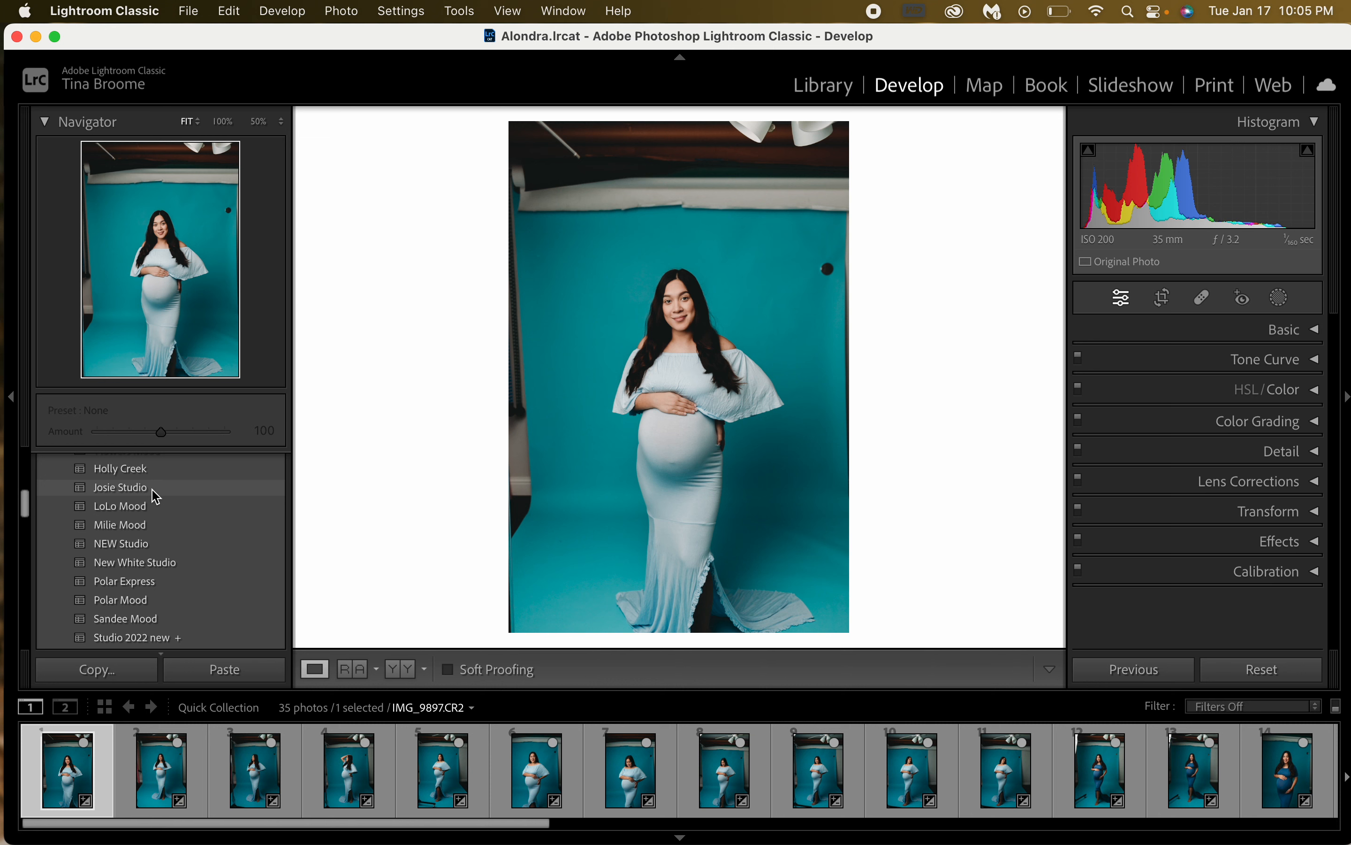
pyautogui.scroll(3, 156, 496)
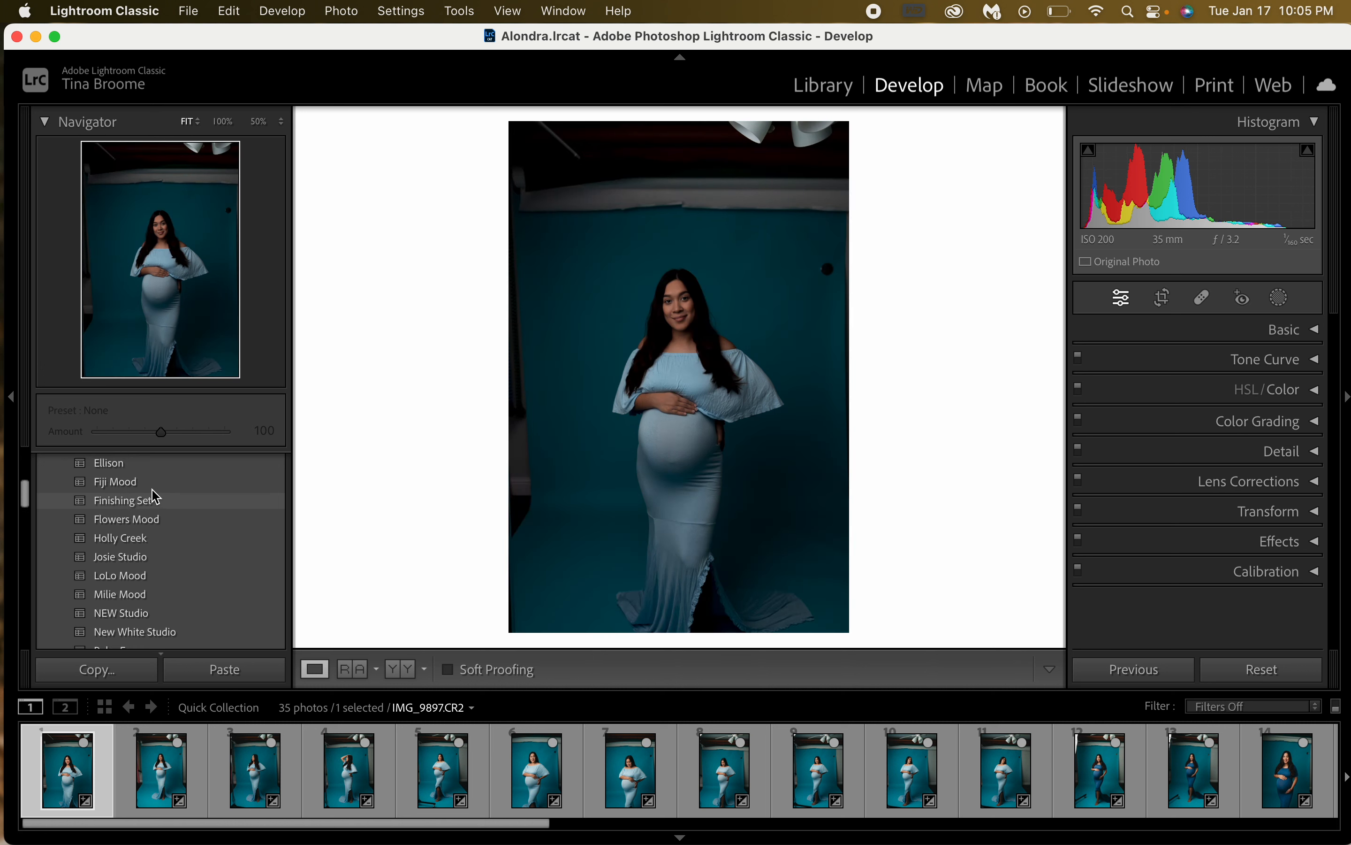
pyautogui.scroll(10, 158, 502)
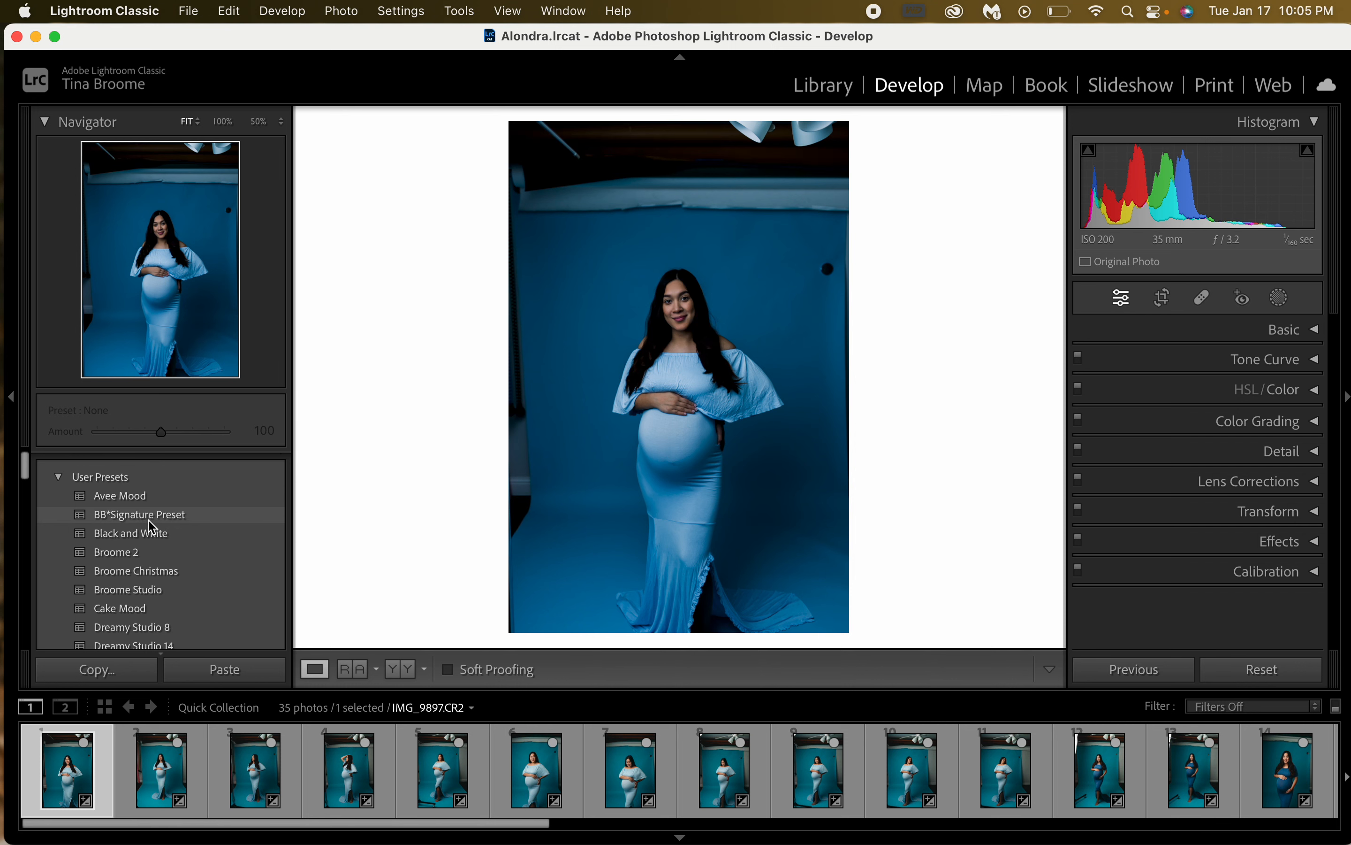
pyautogui.scroll(-2, 154, 536)
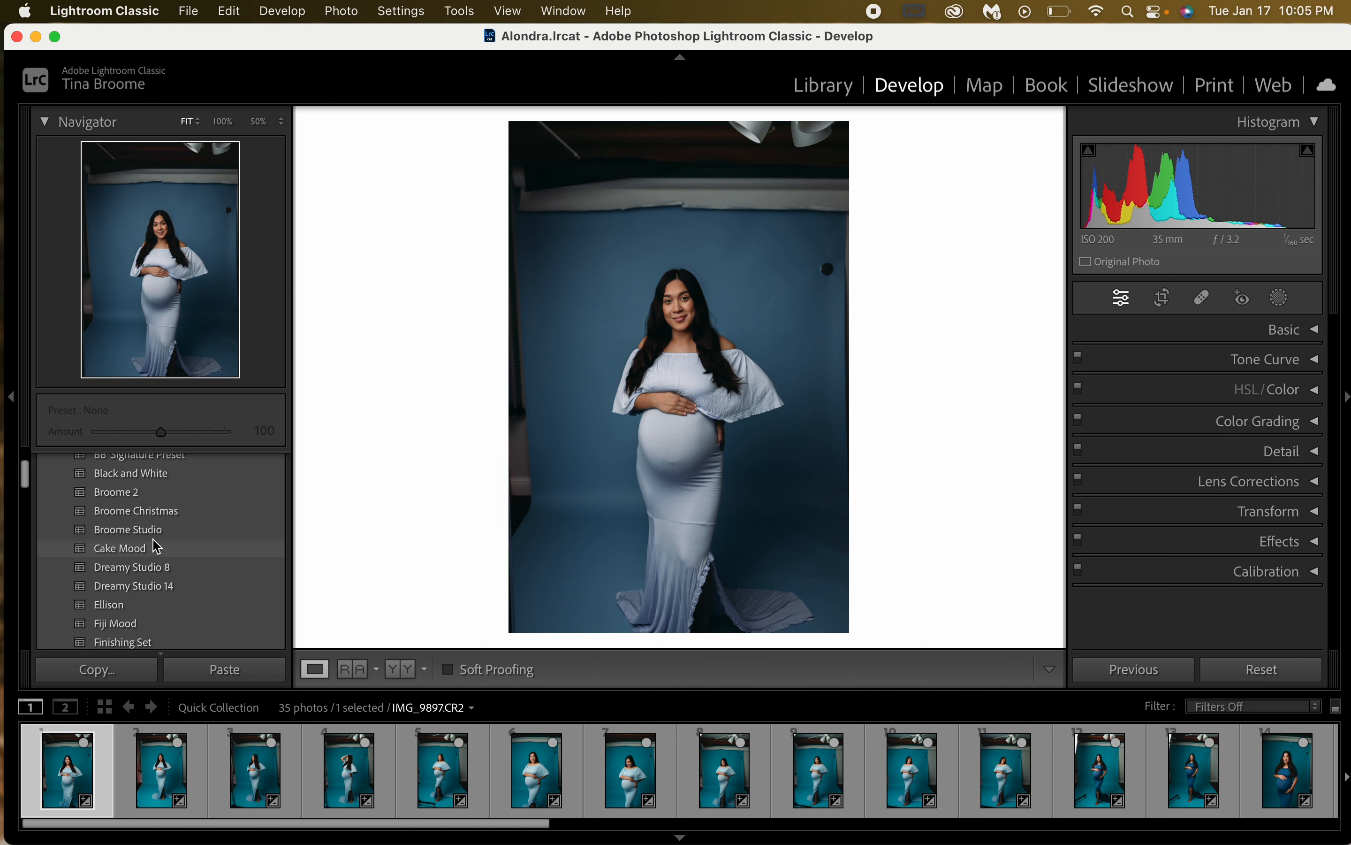
pyautogui.scroll(-2, 179, 477)
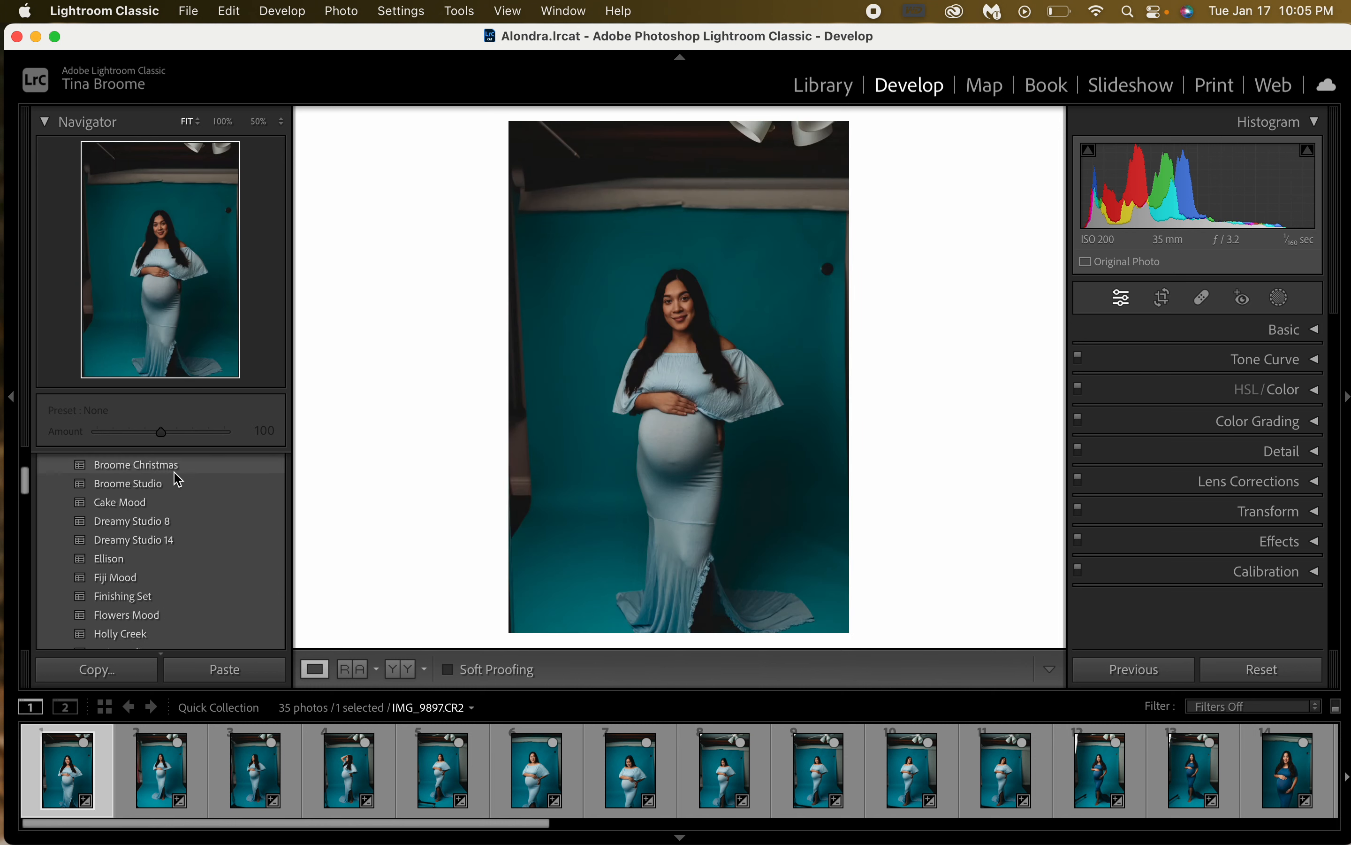
pyautogui.scroll(-2, 176, 479)
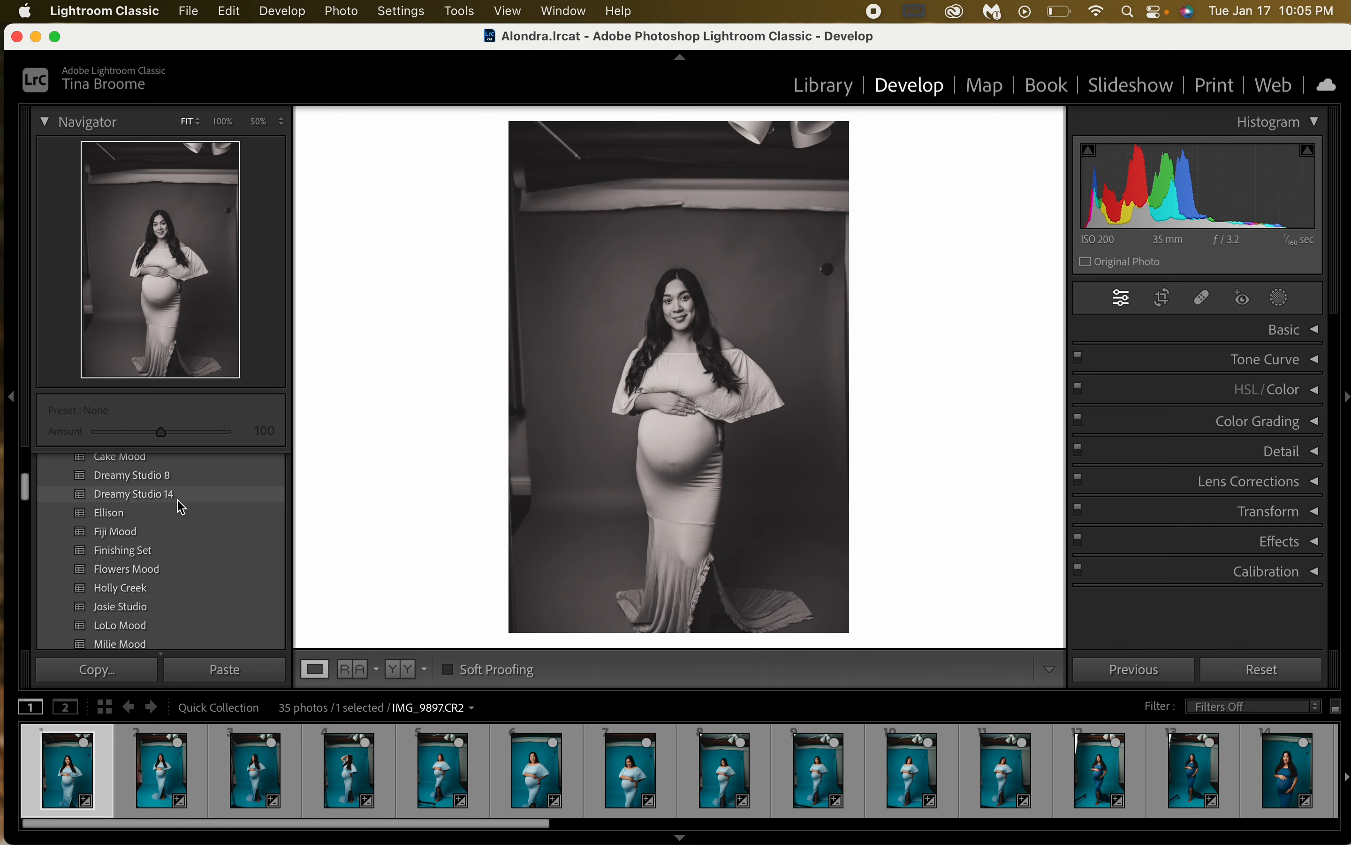
pyautogui.scroll(-9, 161, 522)
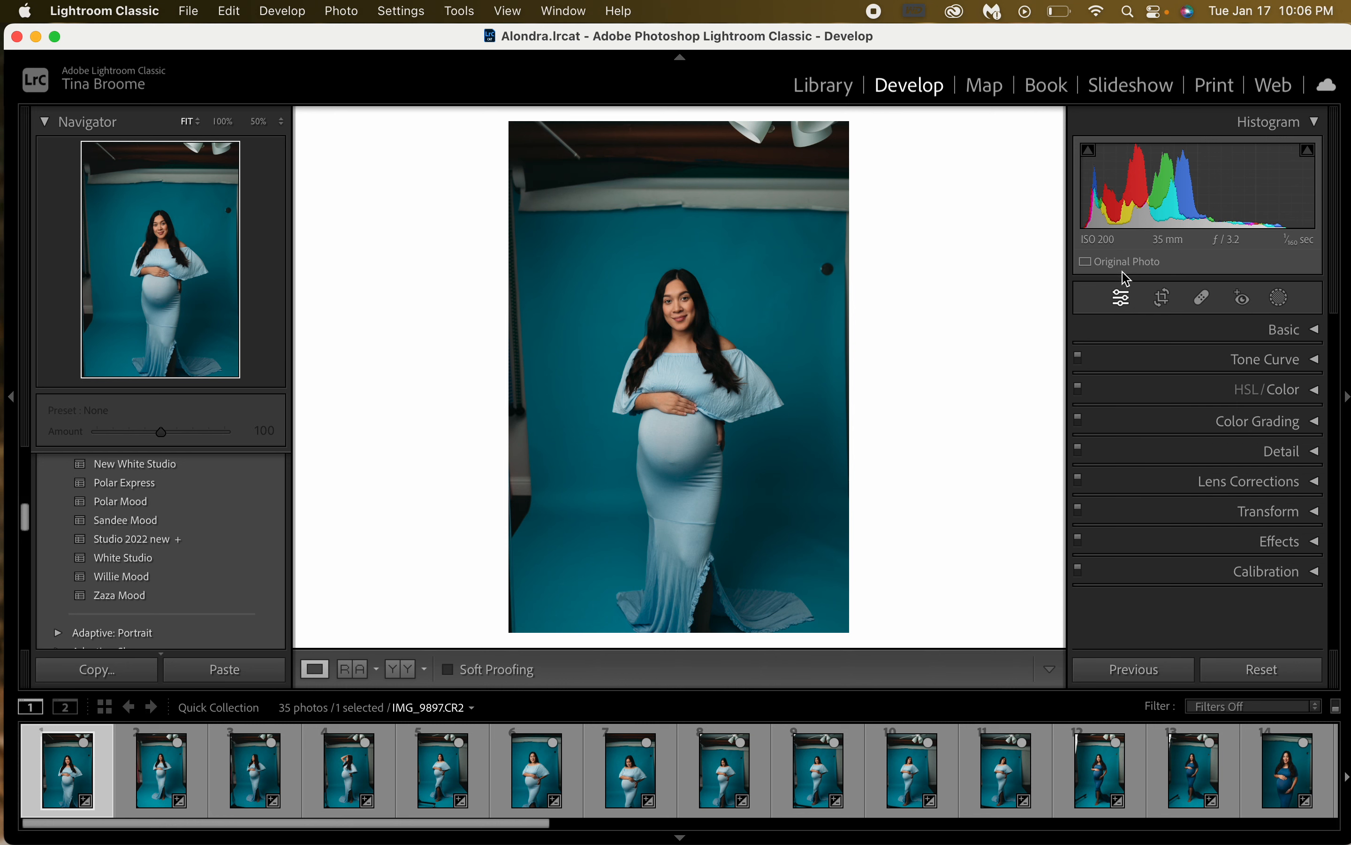
# Switch between the Crop & Straighten tool and the Edit settings, ending with the crop options open
pyautogui.click(1167, 300)
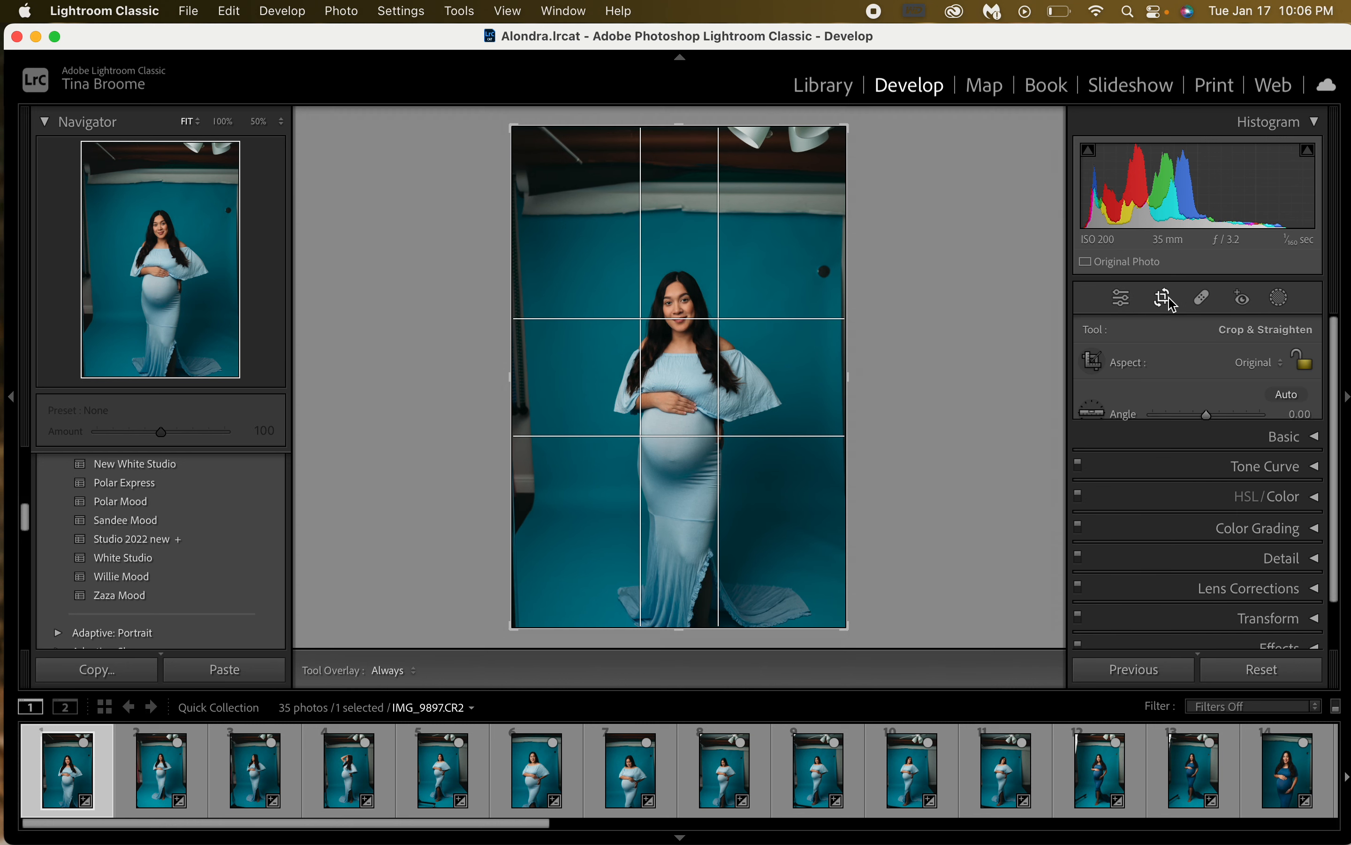
pyautogui.click(1123, 298)
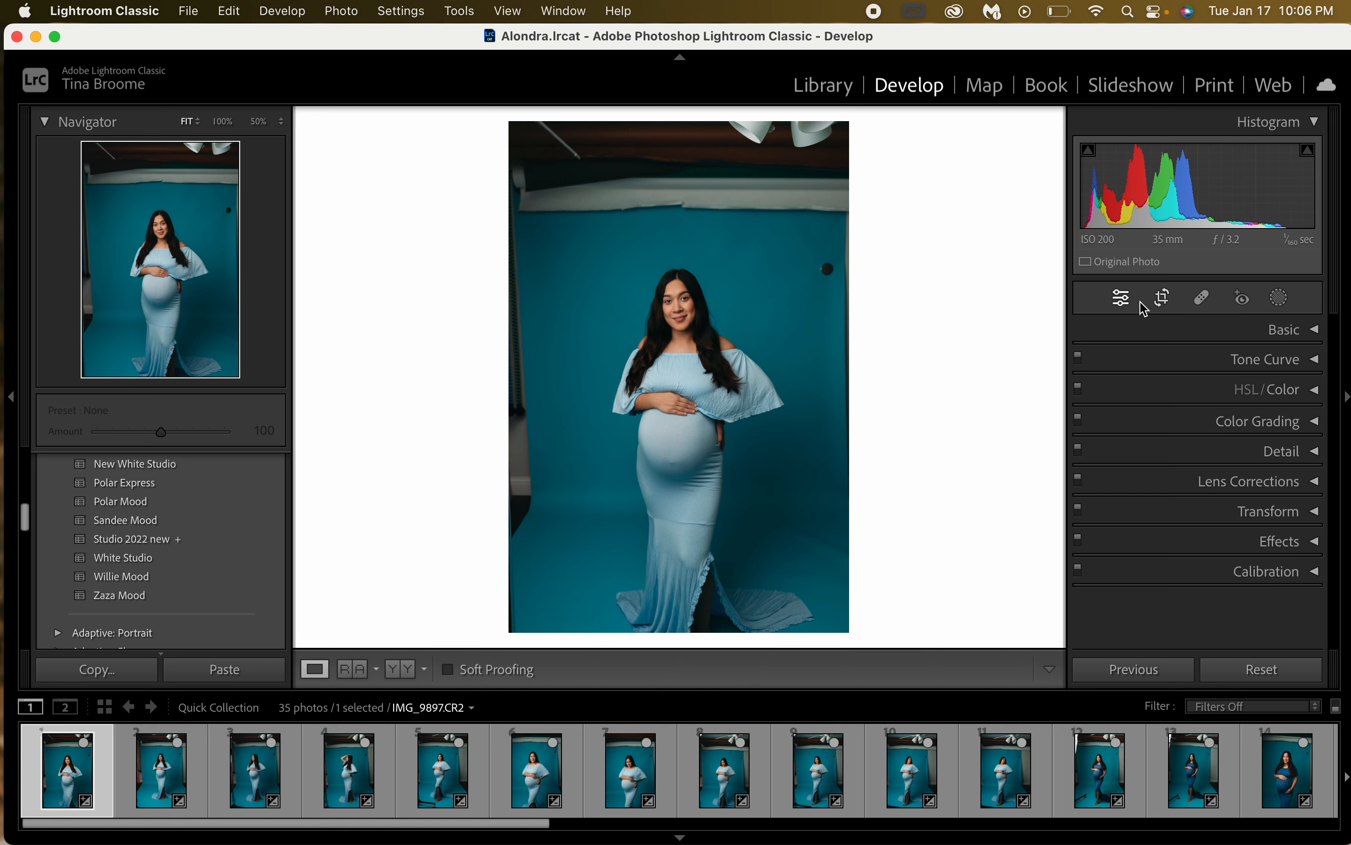
pyautogui.click(1164, 300)
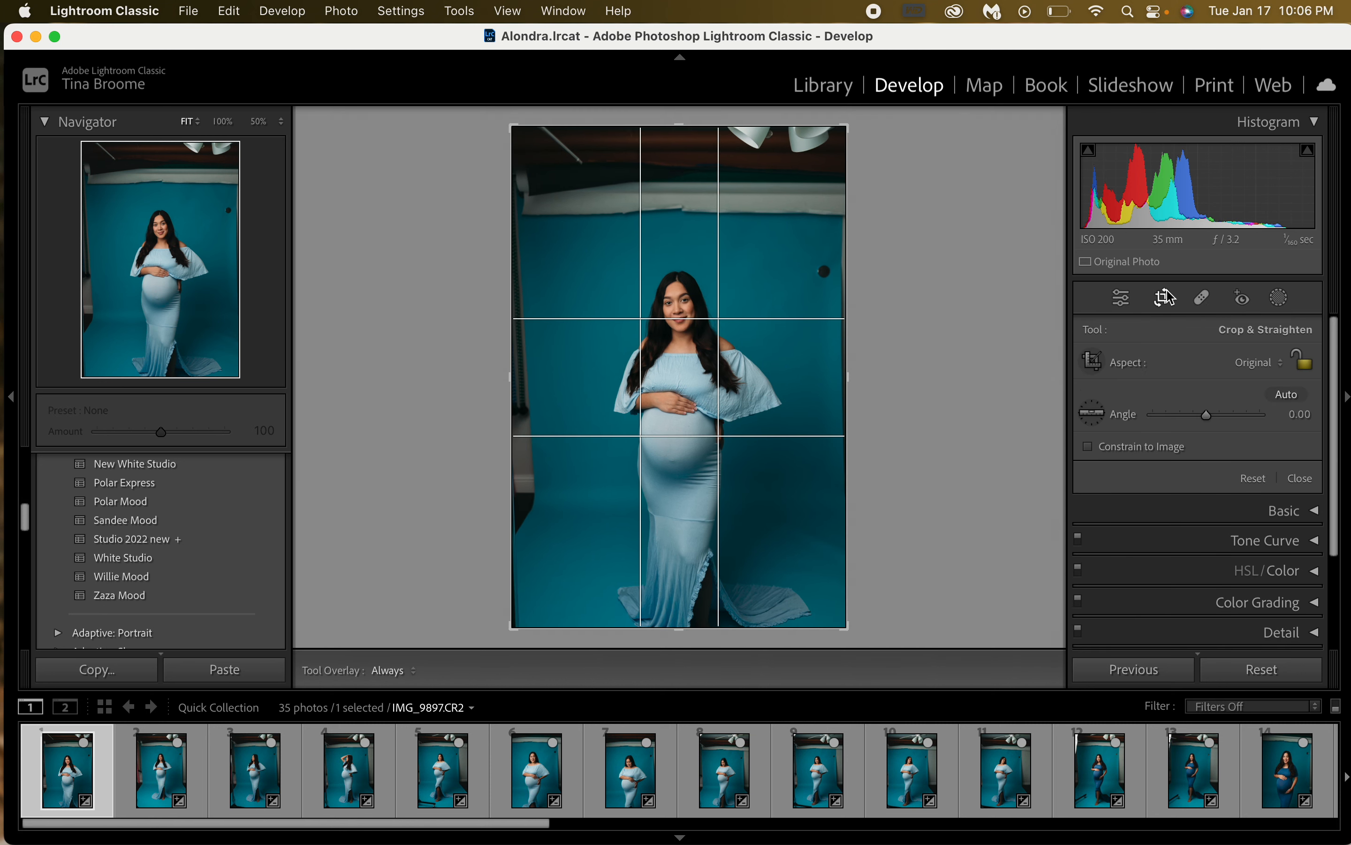
# Crop the photo to cut off the studio ceiling above the backdrop and trim both side edges
pyautogui.moveTo(723, 126); pyautogui.dragTo(719, 175)
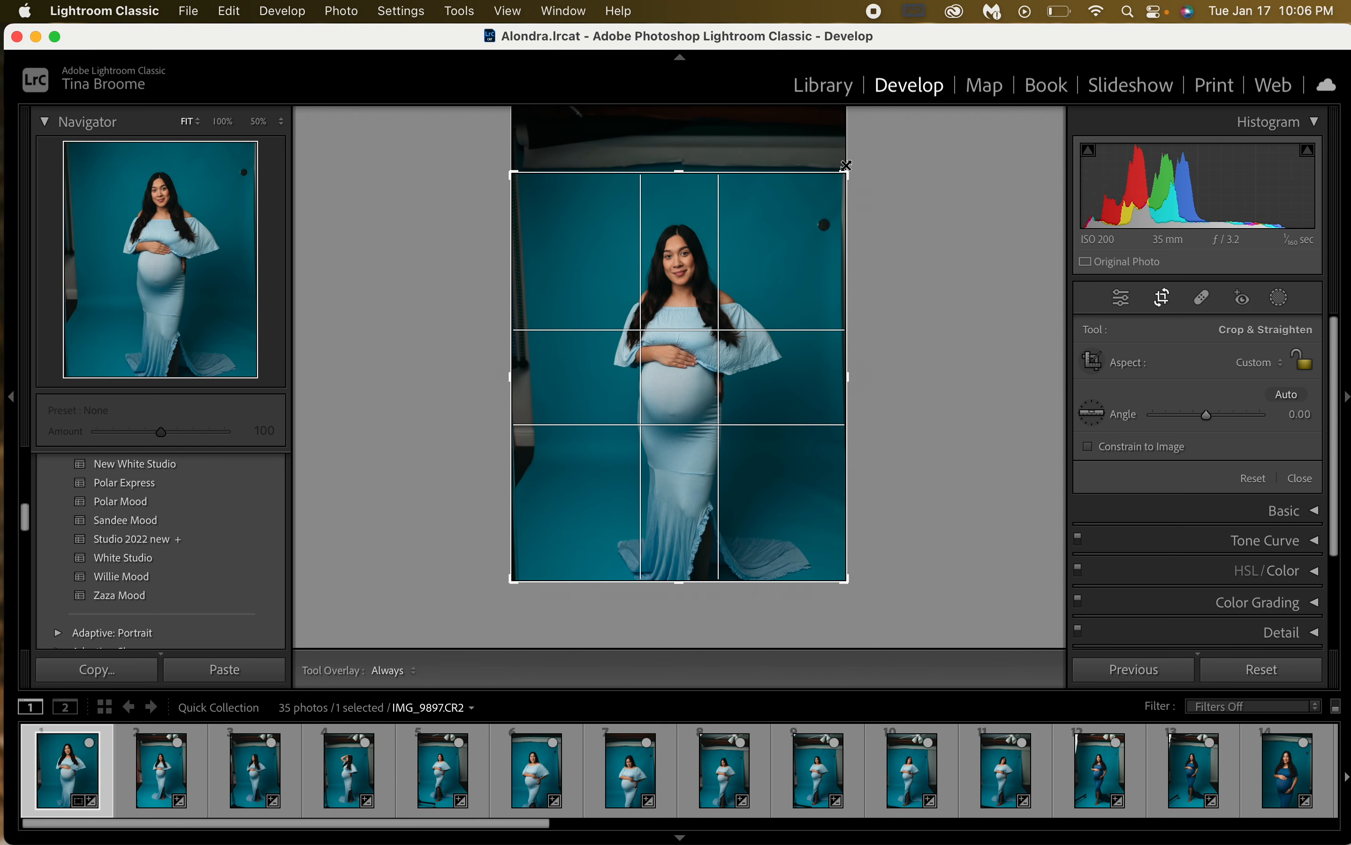
pyautogui.moveTo(847, 170); pyautogui.dragTo(840, 171)
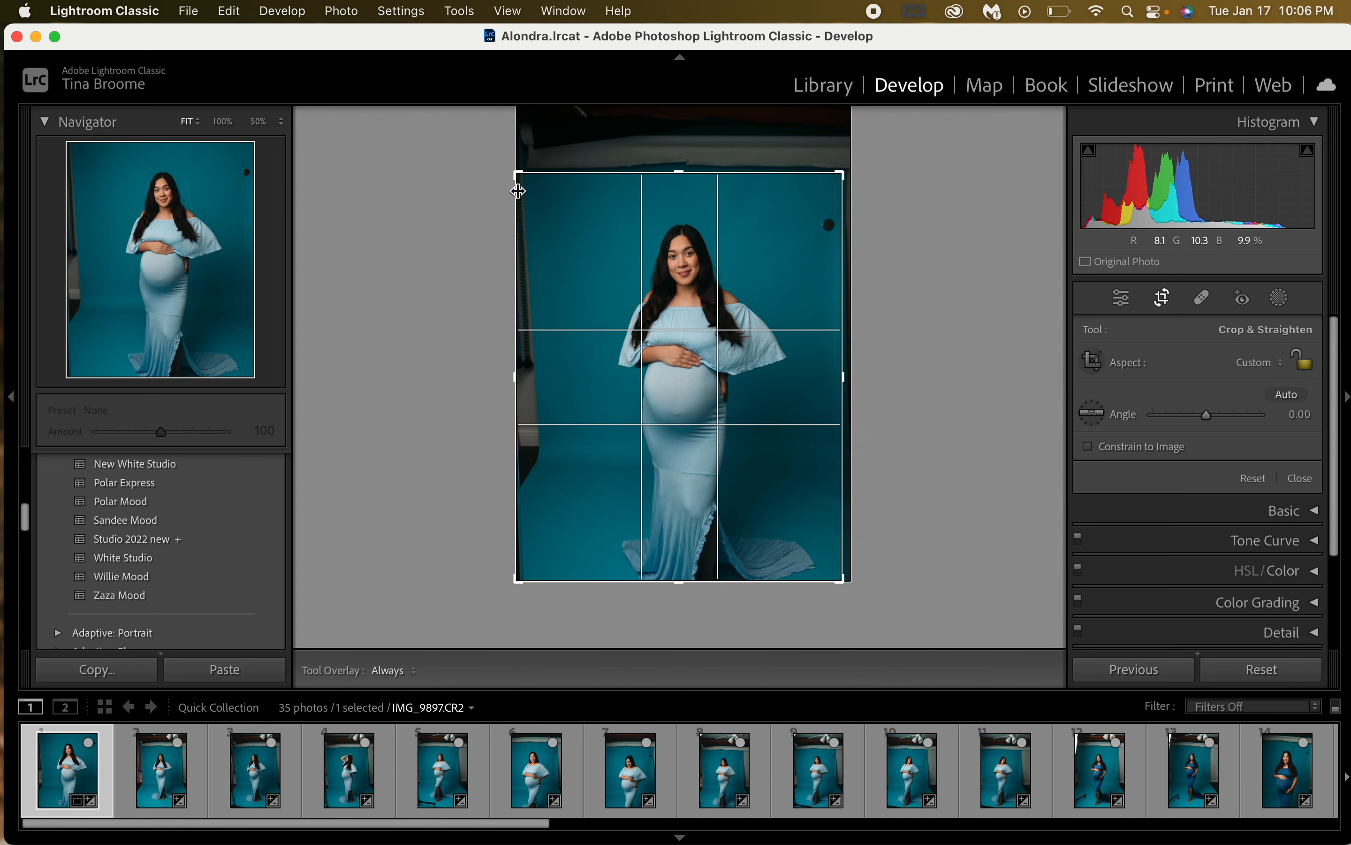
pyautogui.moveTo(517, 187); pyautogui.dragTo(533, 191)
pyautogui.press('Return')
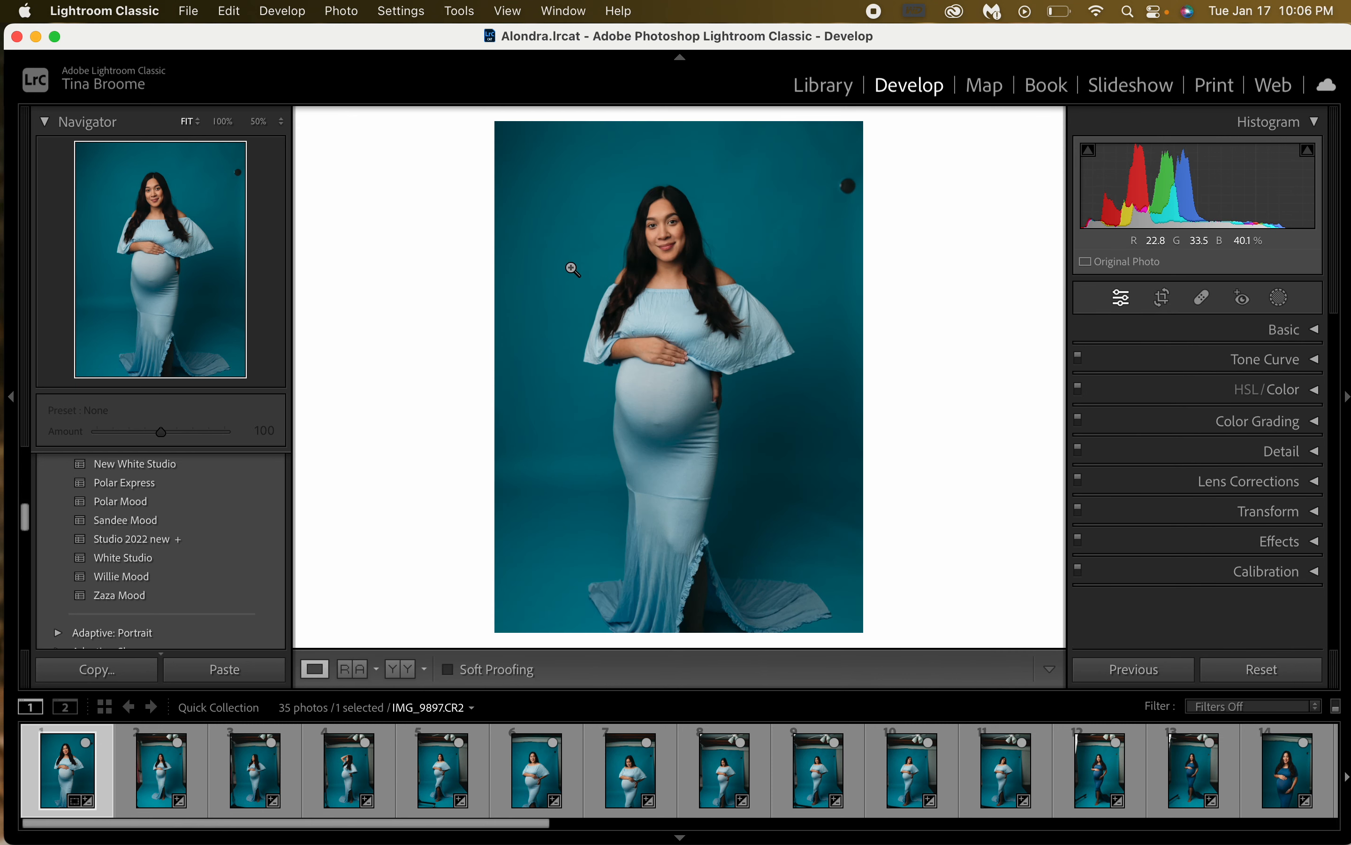
# Remove the dark spot on the backdrop and a plain area beside it with the Healing tool's content-aware Remove mode at size 78
pyautogui.click(1204, 299)
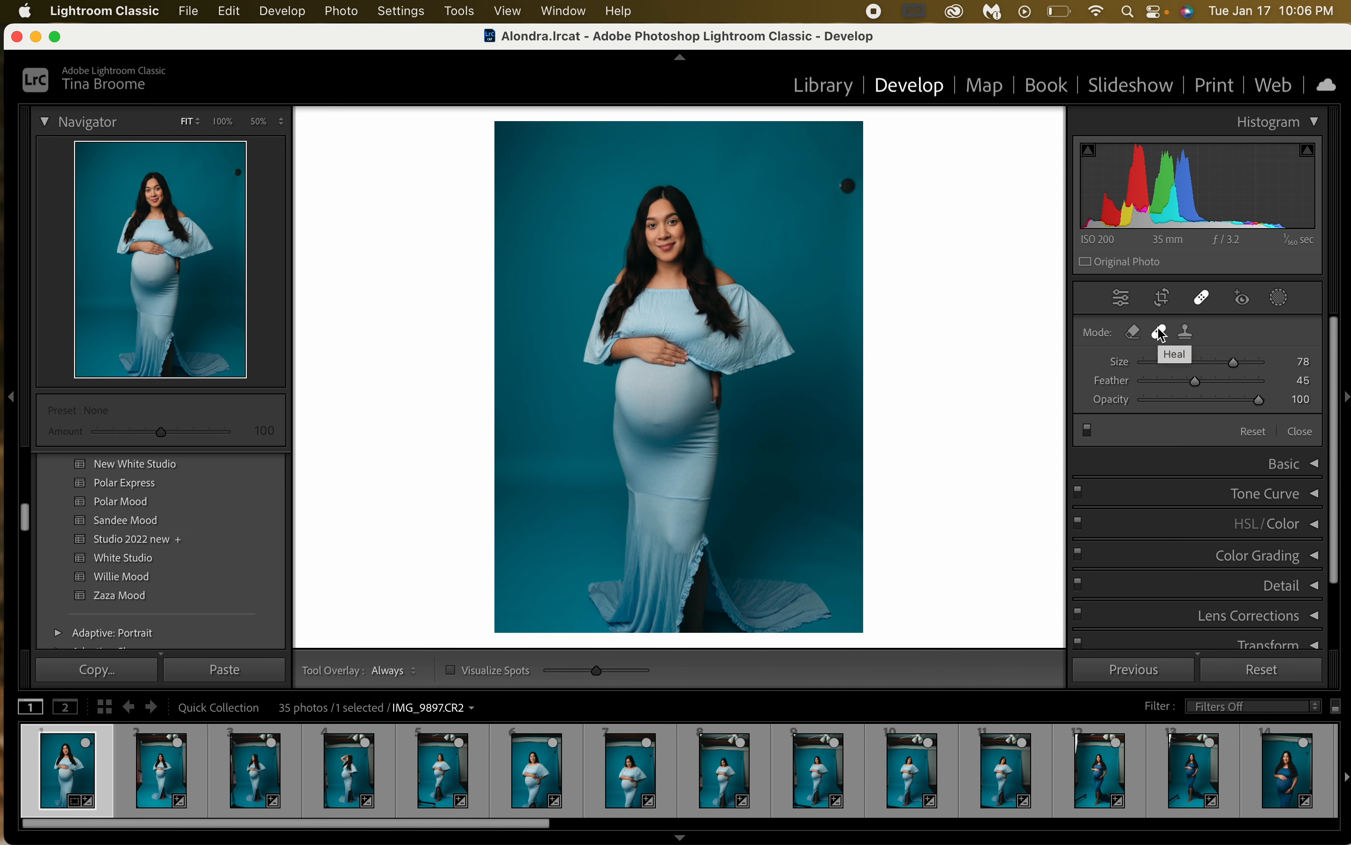
pyautogui.click(1134, 334)
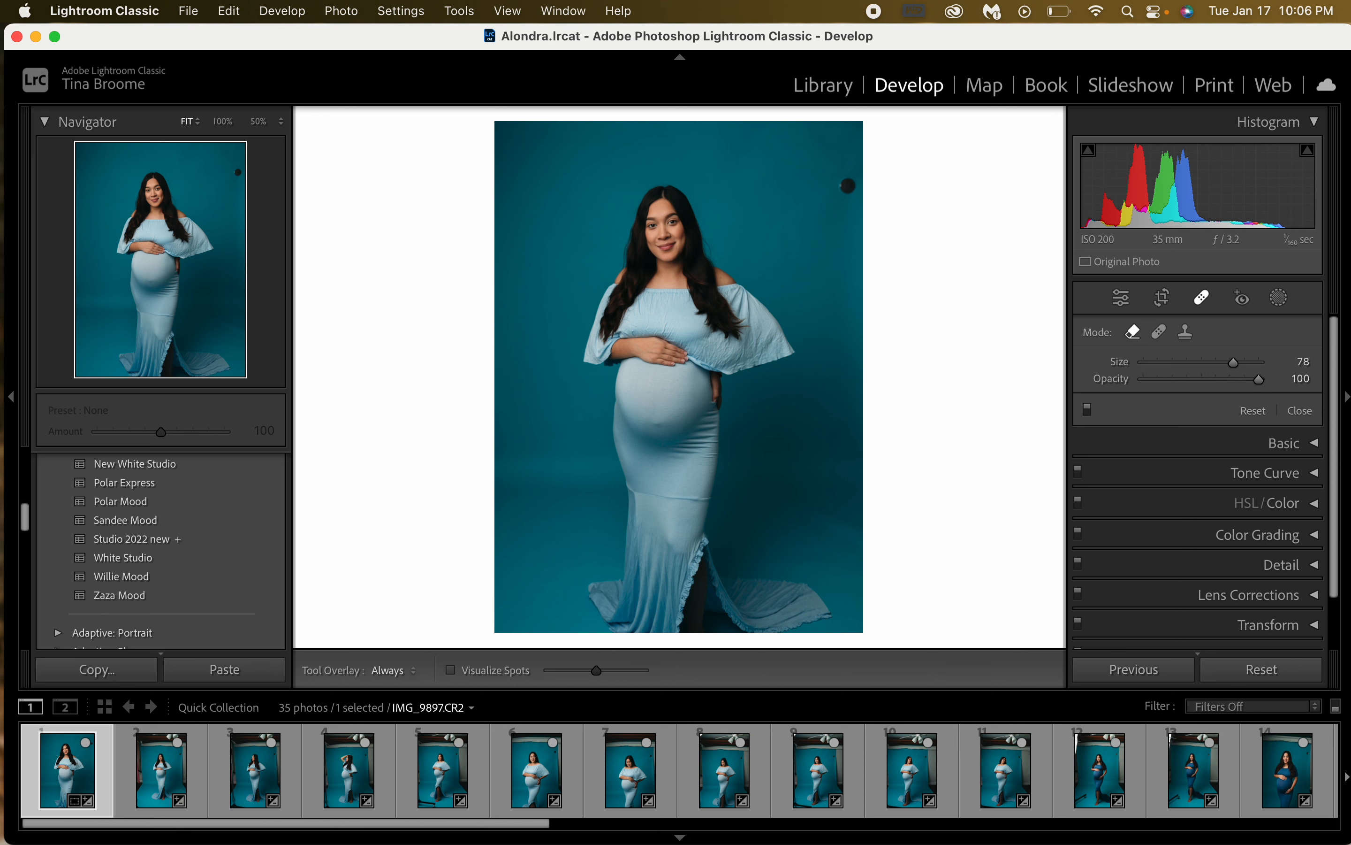
pyautogui.click(815, 209)
pyautogui.click(851, 186)
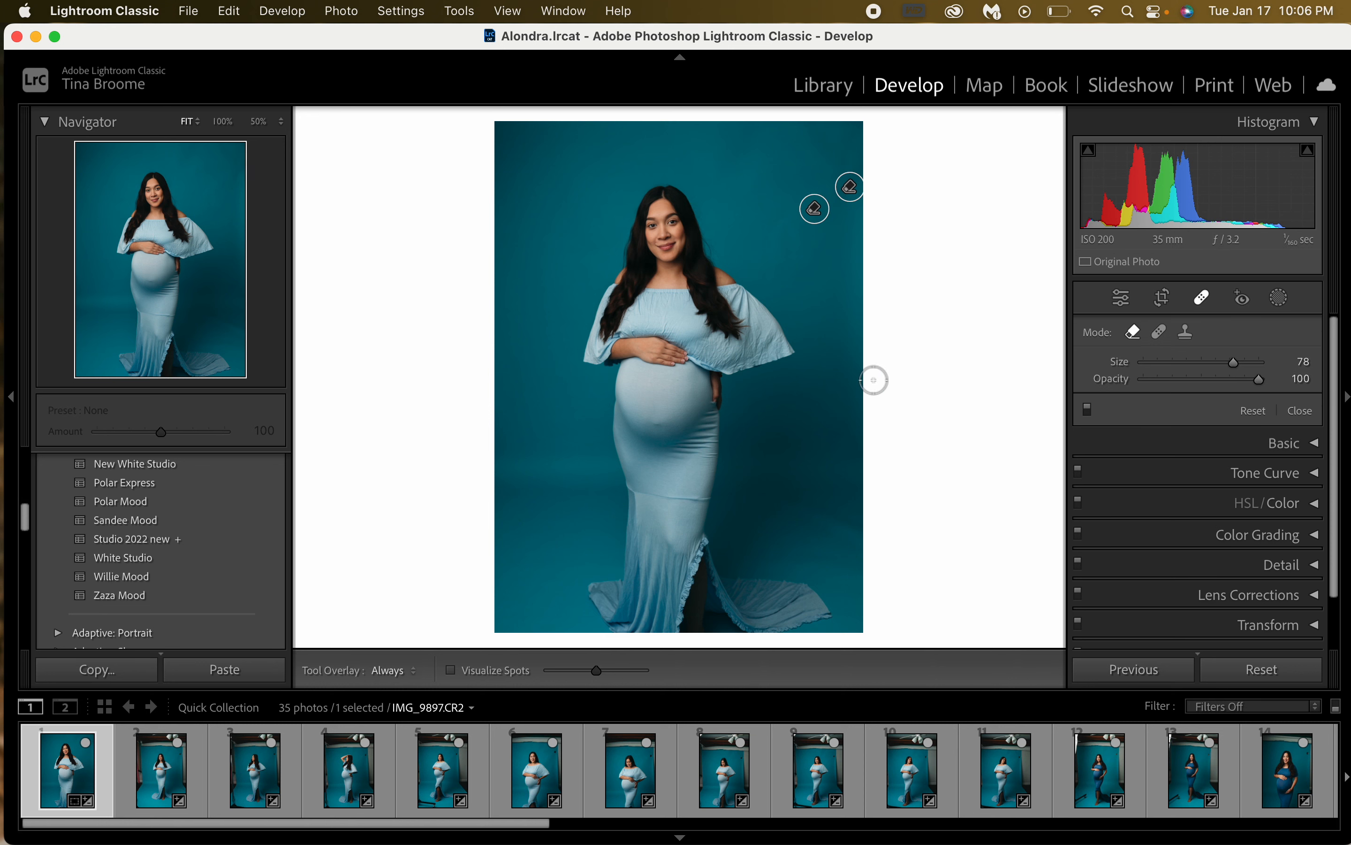
pyautogui.press('q')
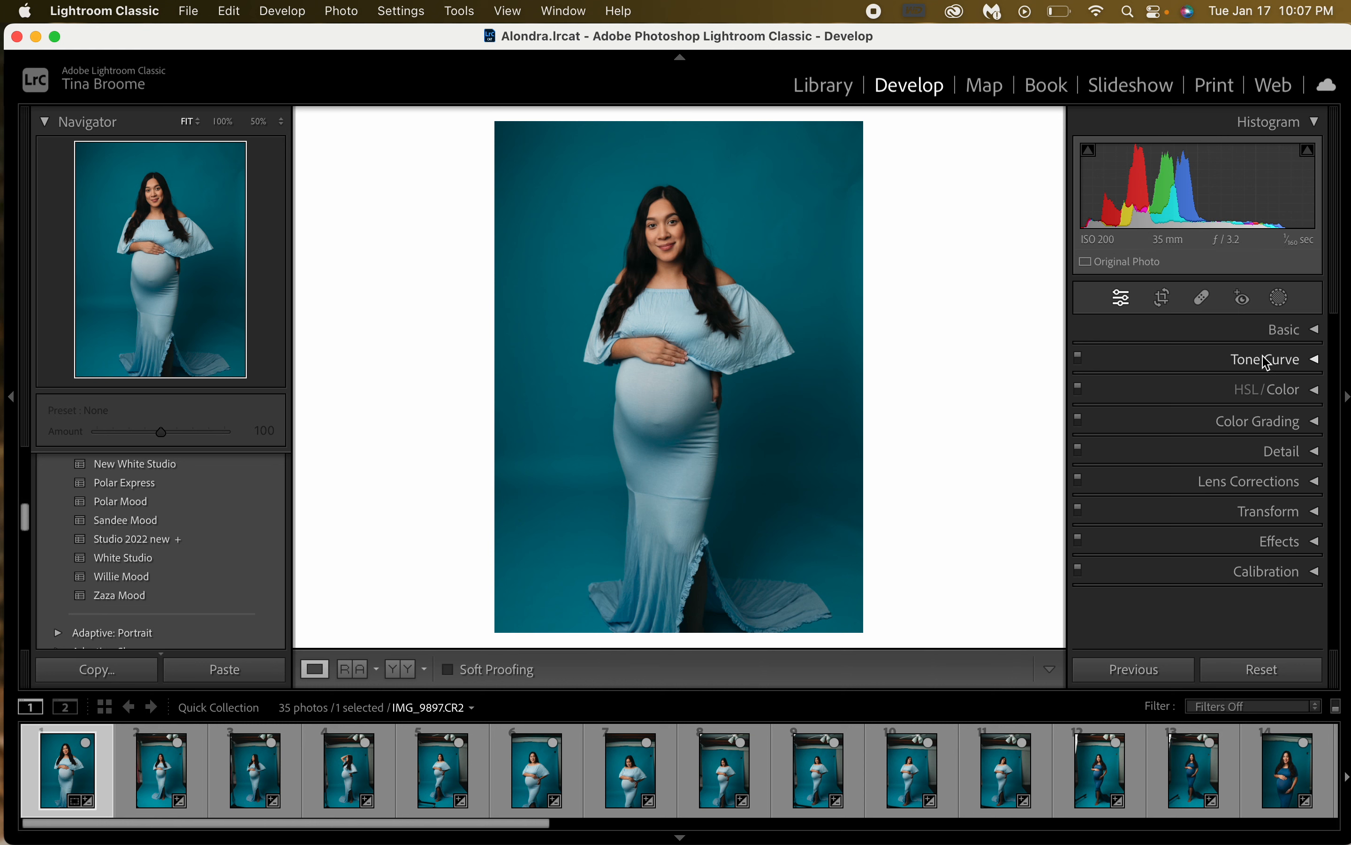
# Place a larger removal spot of size 89 and opacity 21 on the backdrop beside the woman's shoulder
pyautogui.click(1206, 301)
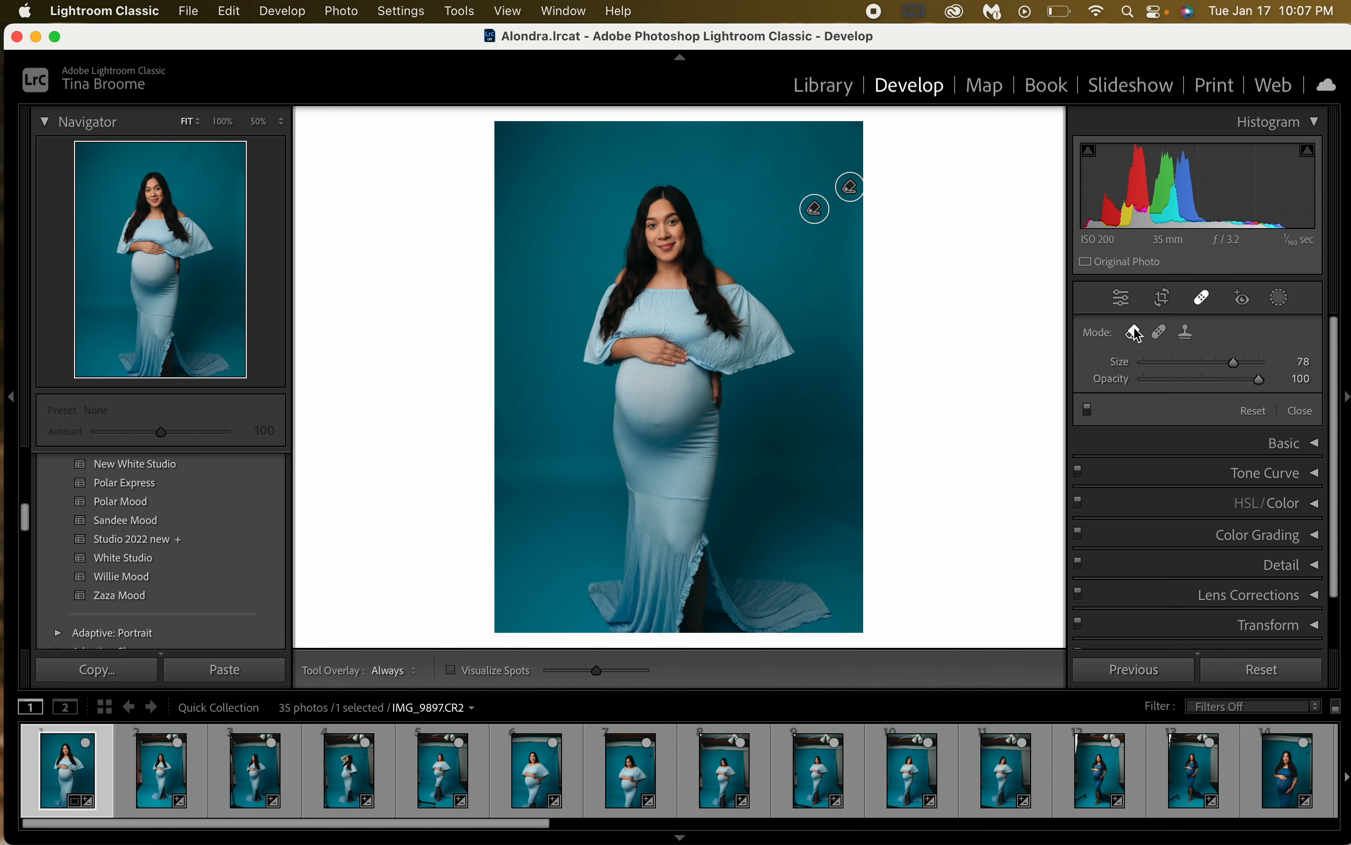
pyautogui.moveTo(1237, 364)
pyautogui.mouseDown()
pyautogui.moveTo(1179, 371)
pyautogui.moveTo(1276, 356)
pyautogui.moveTo(1190, 381)
pyautogui.moveTo(1234, 388)
pyautogui.moveTo(1171, 398)
pyautogui.moveTo(1198, 383)
pyautogui.moveTo(1168, 379)
pyautogui.mouseUp()
pyautogui.click(808, 270)
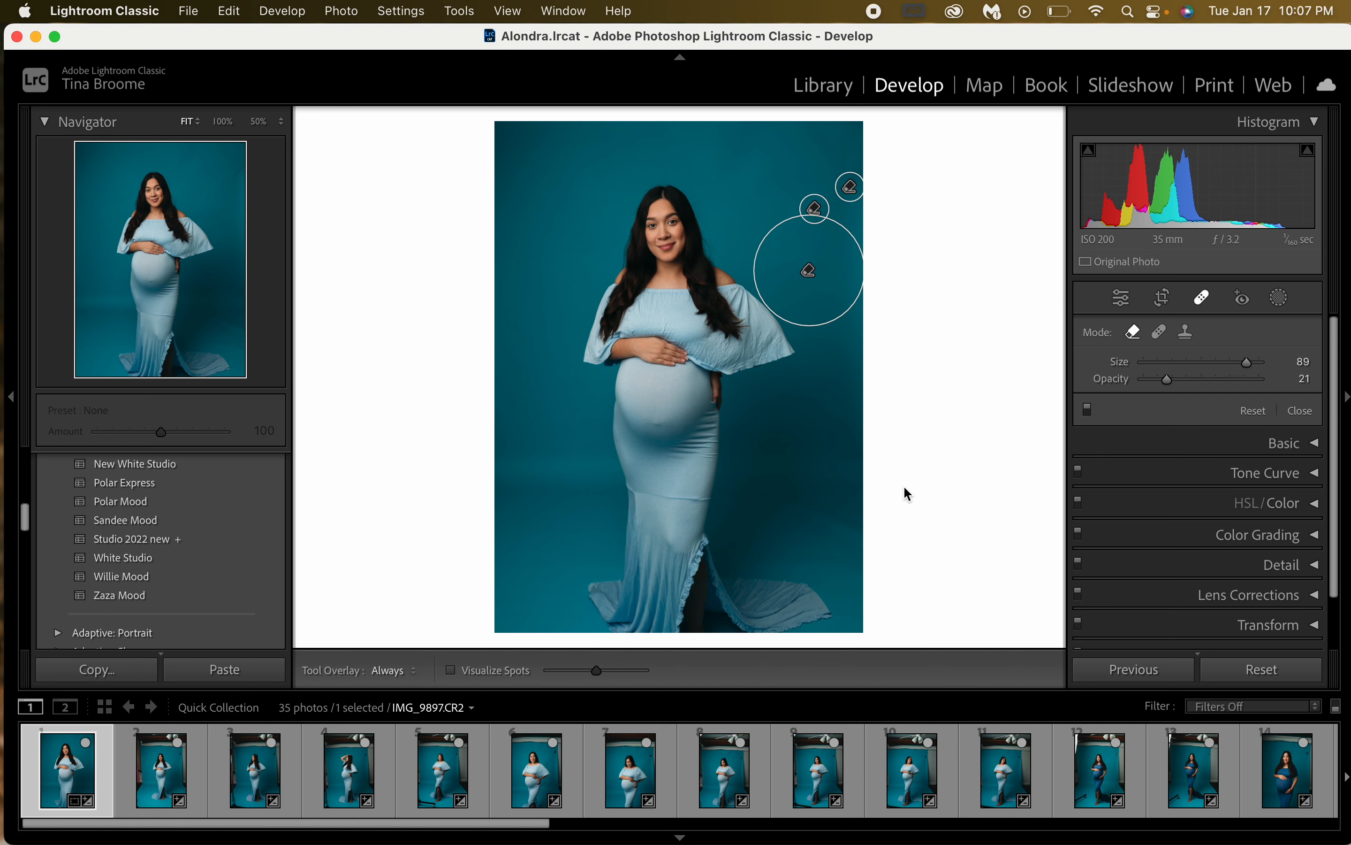
pyautogui.press('q')
# Undo the three removal spots placed on the backdrop
pyautogui.press('super+z')
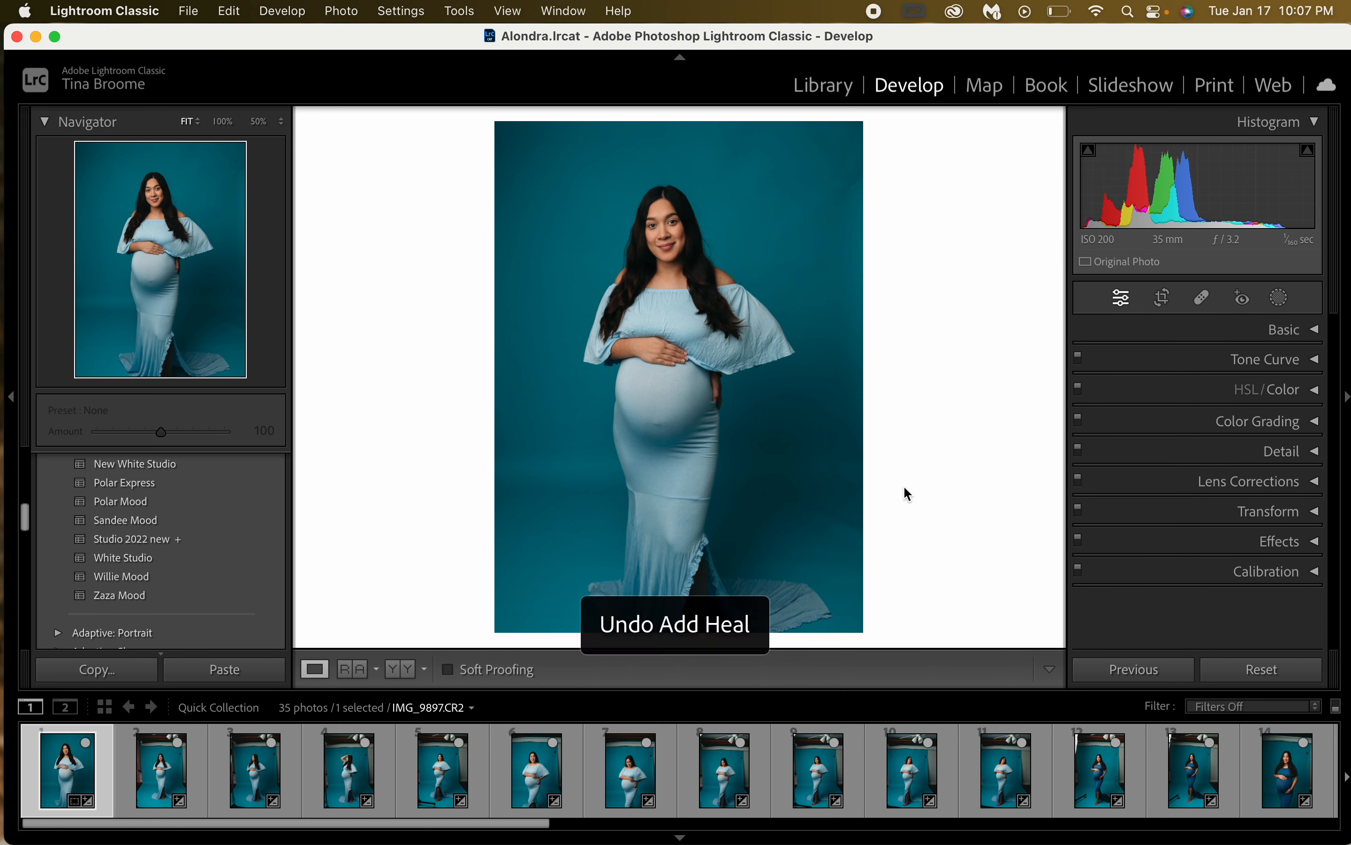
pyautogui.press('super+z')
pyautogui.press('super+z')
# Try different Remove brush sizes over the backdrop's dark spot, then remove it with size 78 and opacity 21
pyautogui.click(1202, 297)
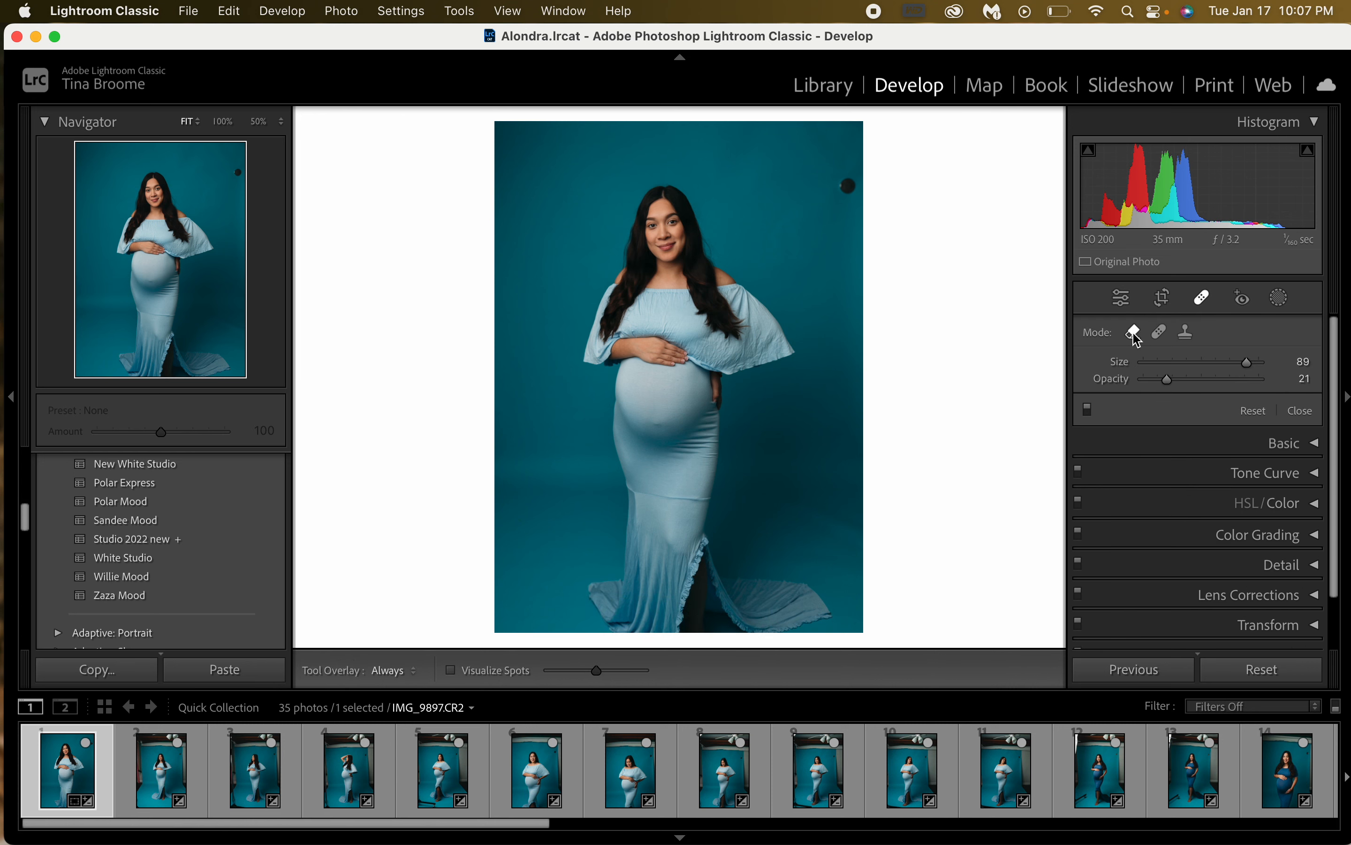
pyautogui.scroll(-3, 845, 185)
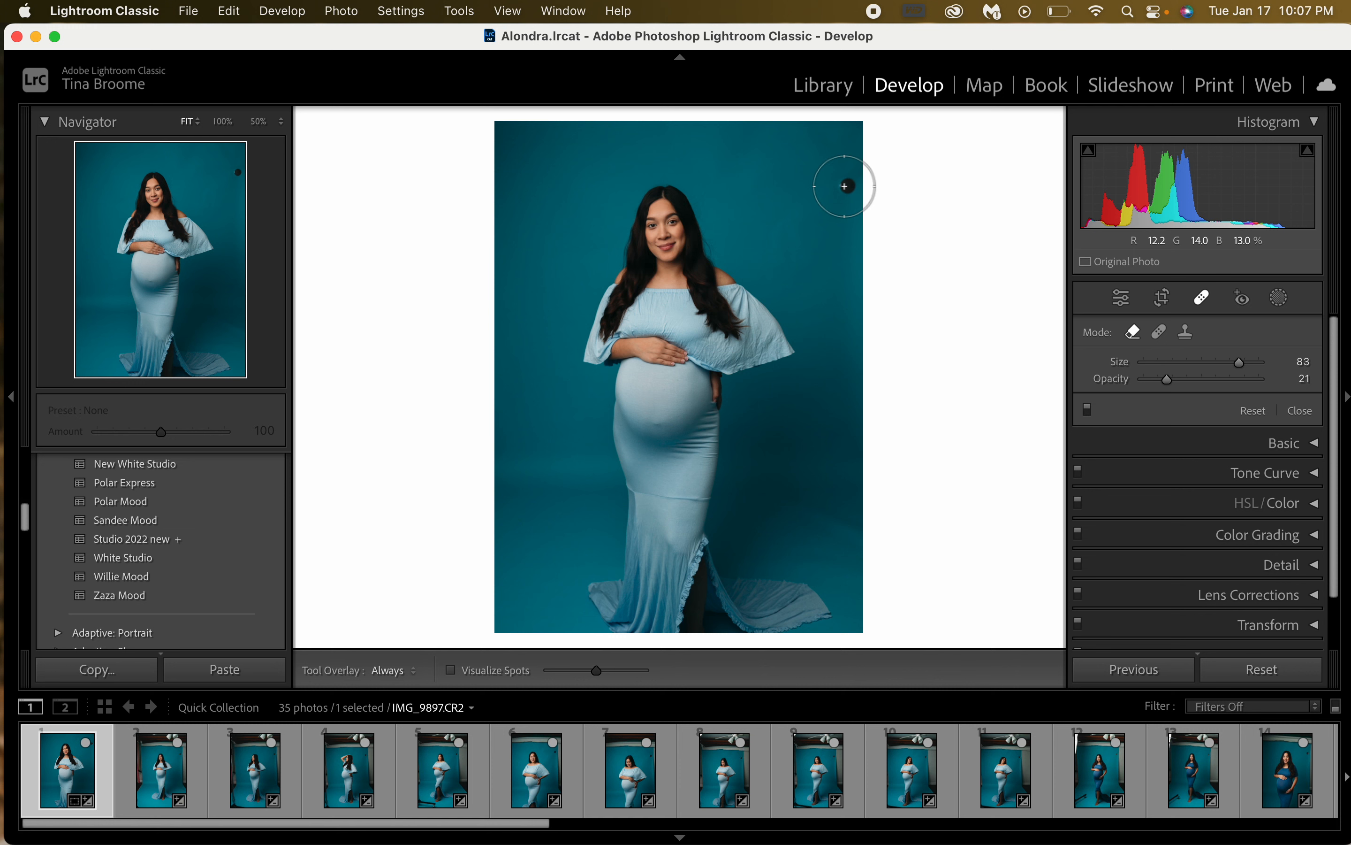
pyautogui.scroll(-3, 845, 185)
pyautogui.scroll(3, 845, 185)
pyautogui.scroll(4, 845, 186)
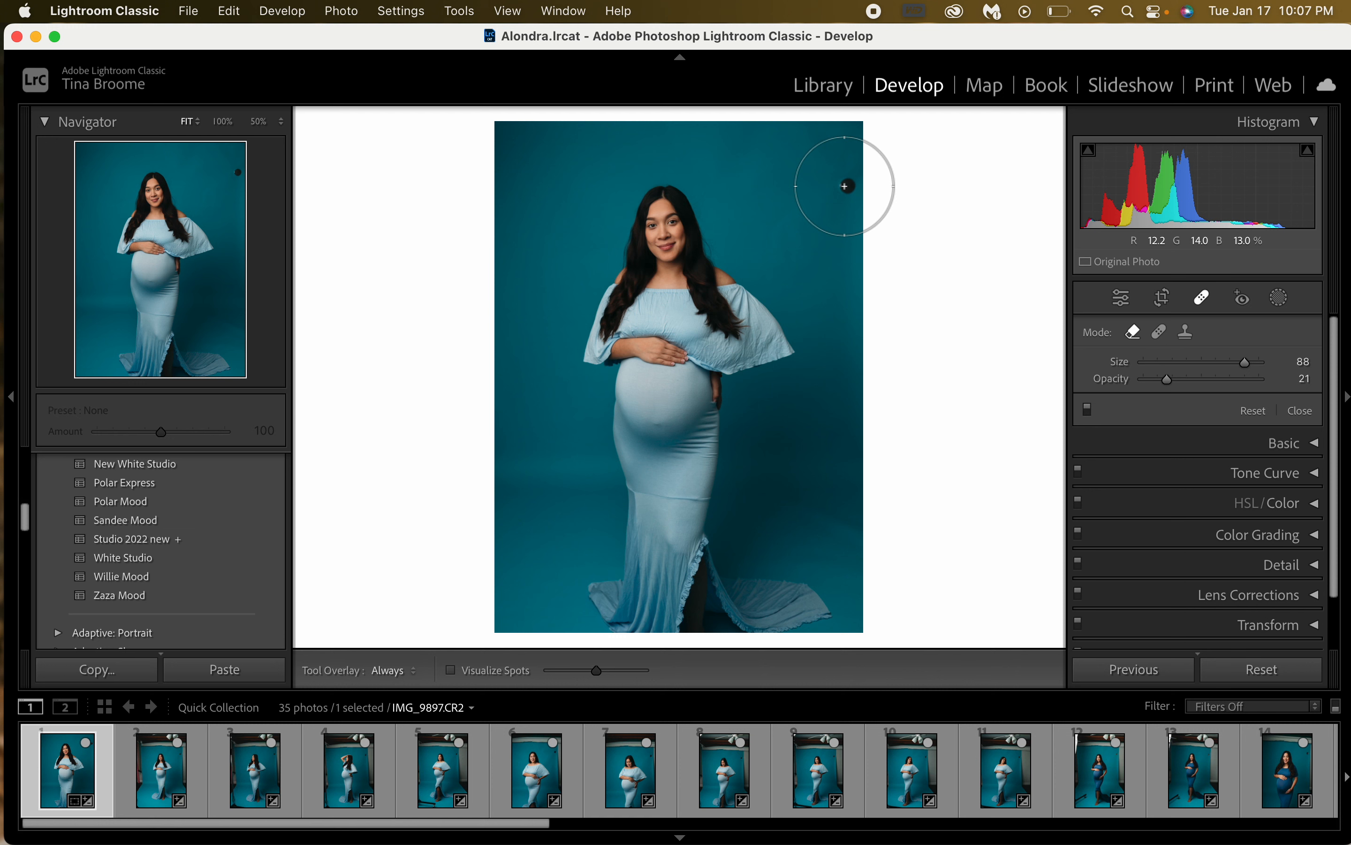
pyautogui.scroll(1, 845, 185)
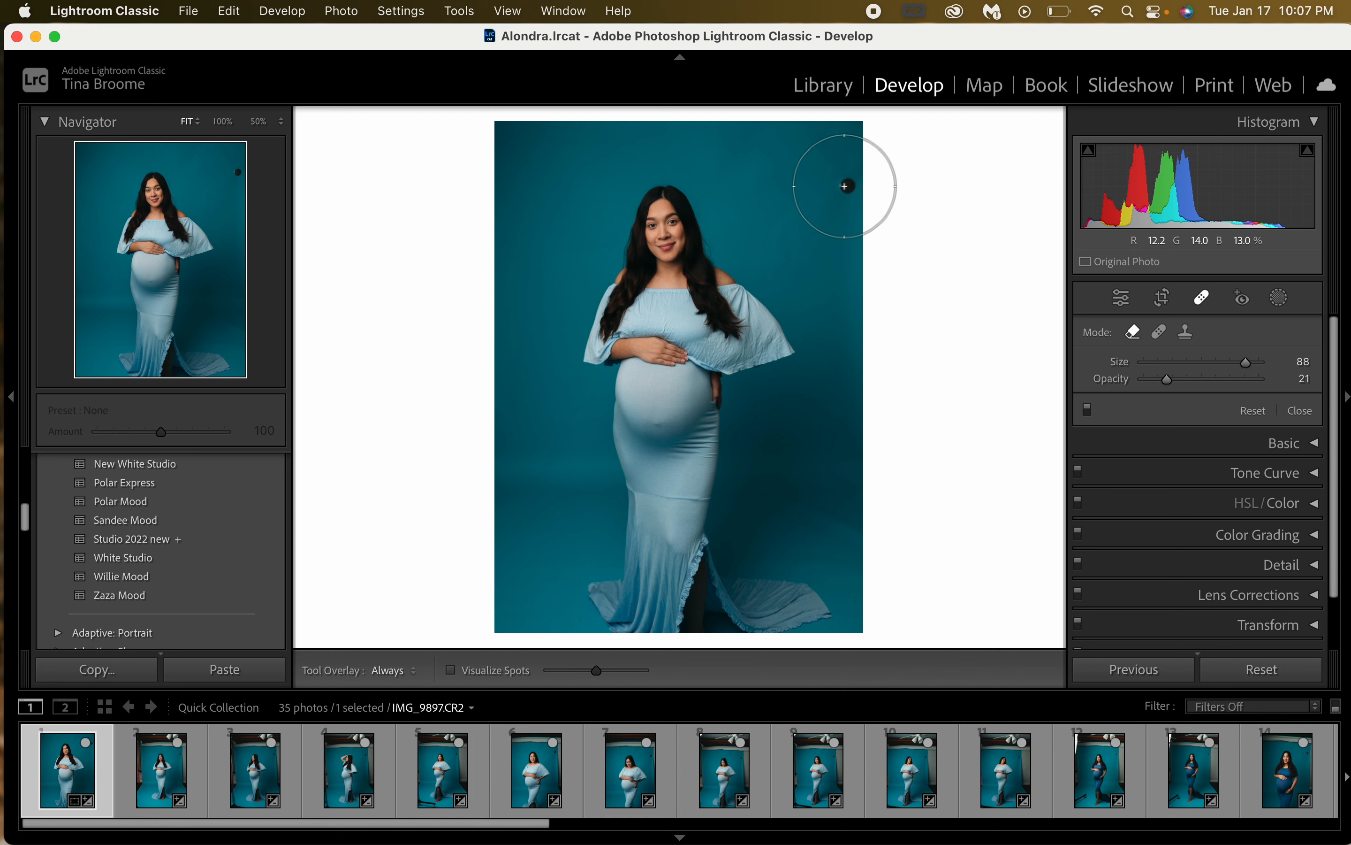
pyautogui.scroll(-7, 845, 185)
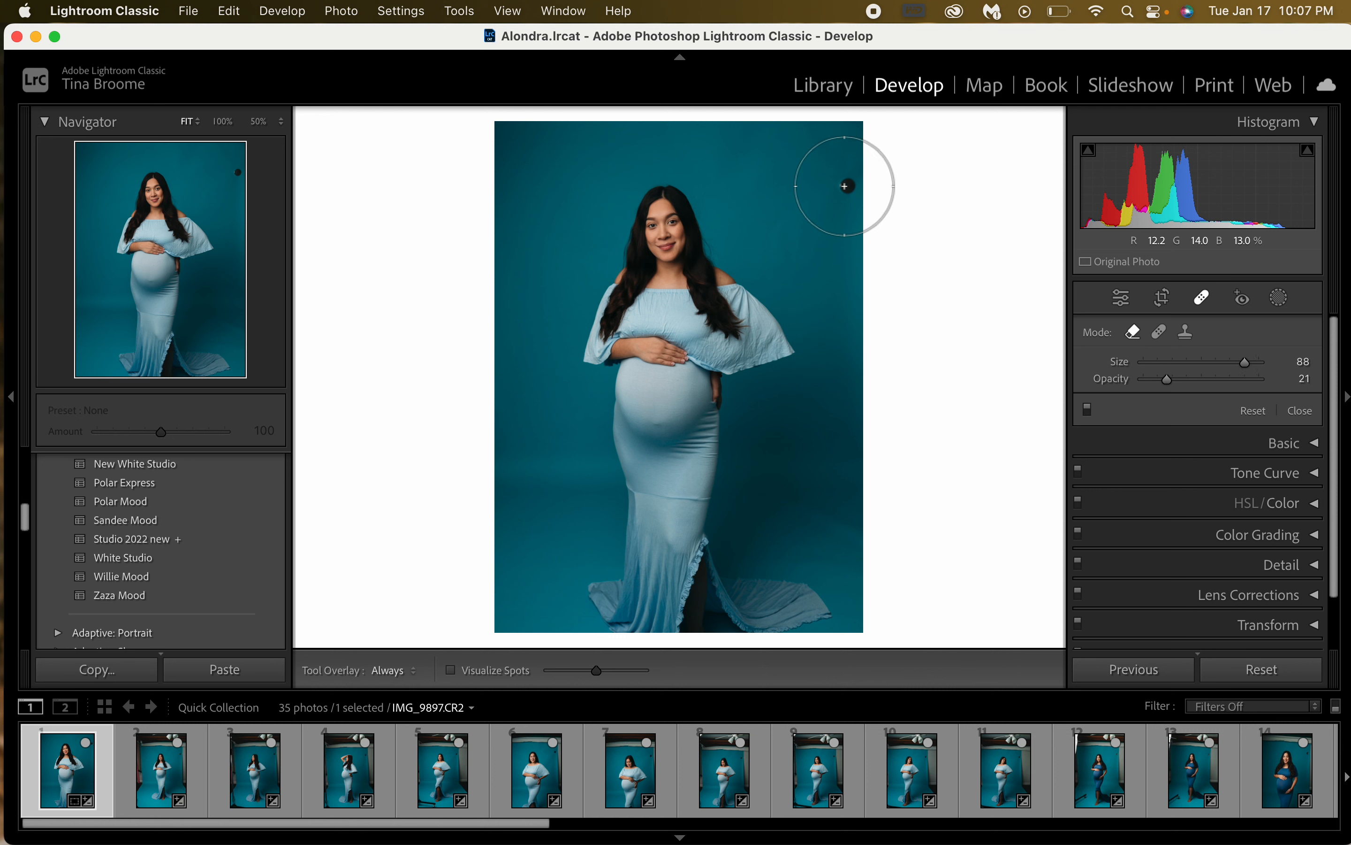
pyautogui.scroll(-1, 845, 185)
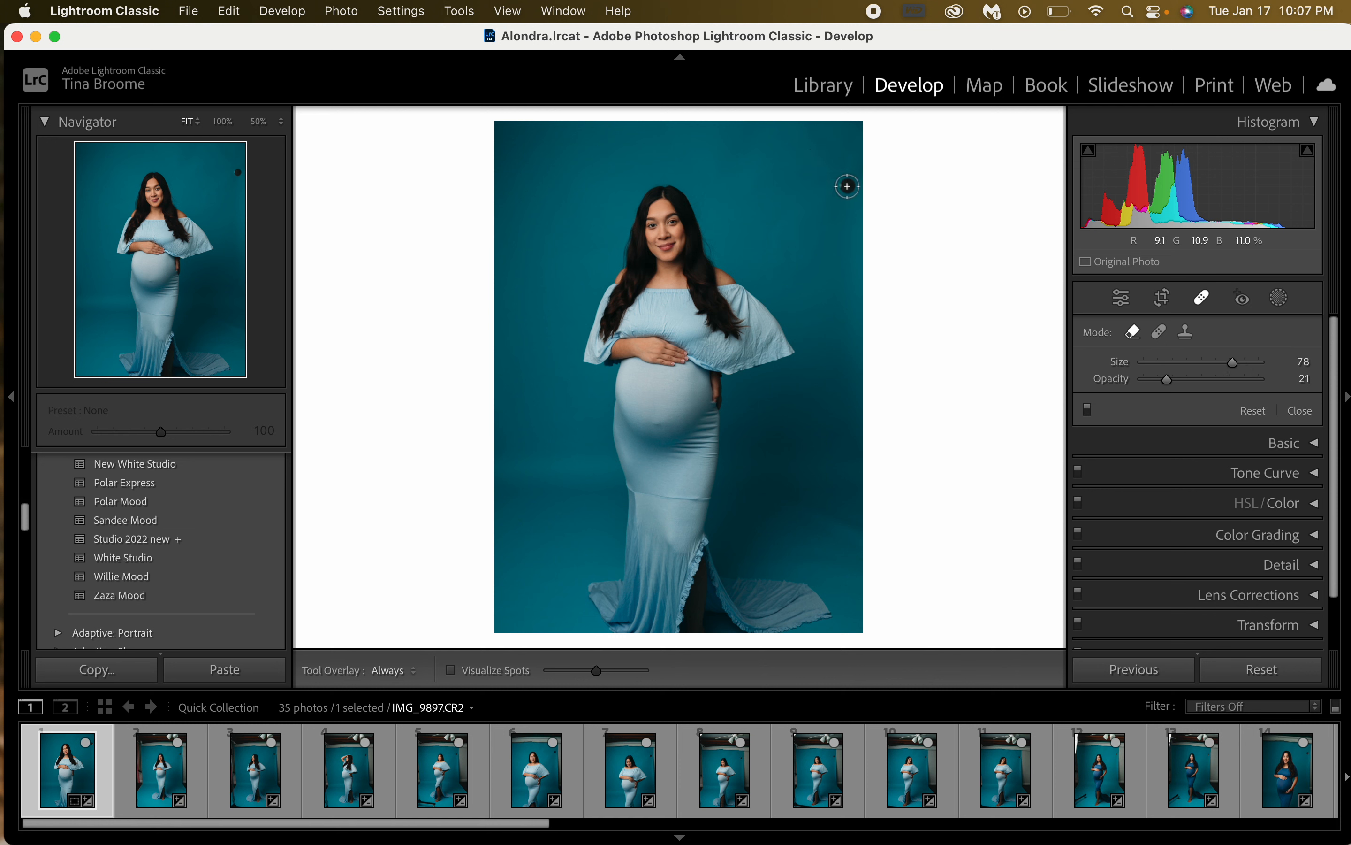
pyautogui.click(846, 185)
pyautogui.press('q')
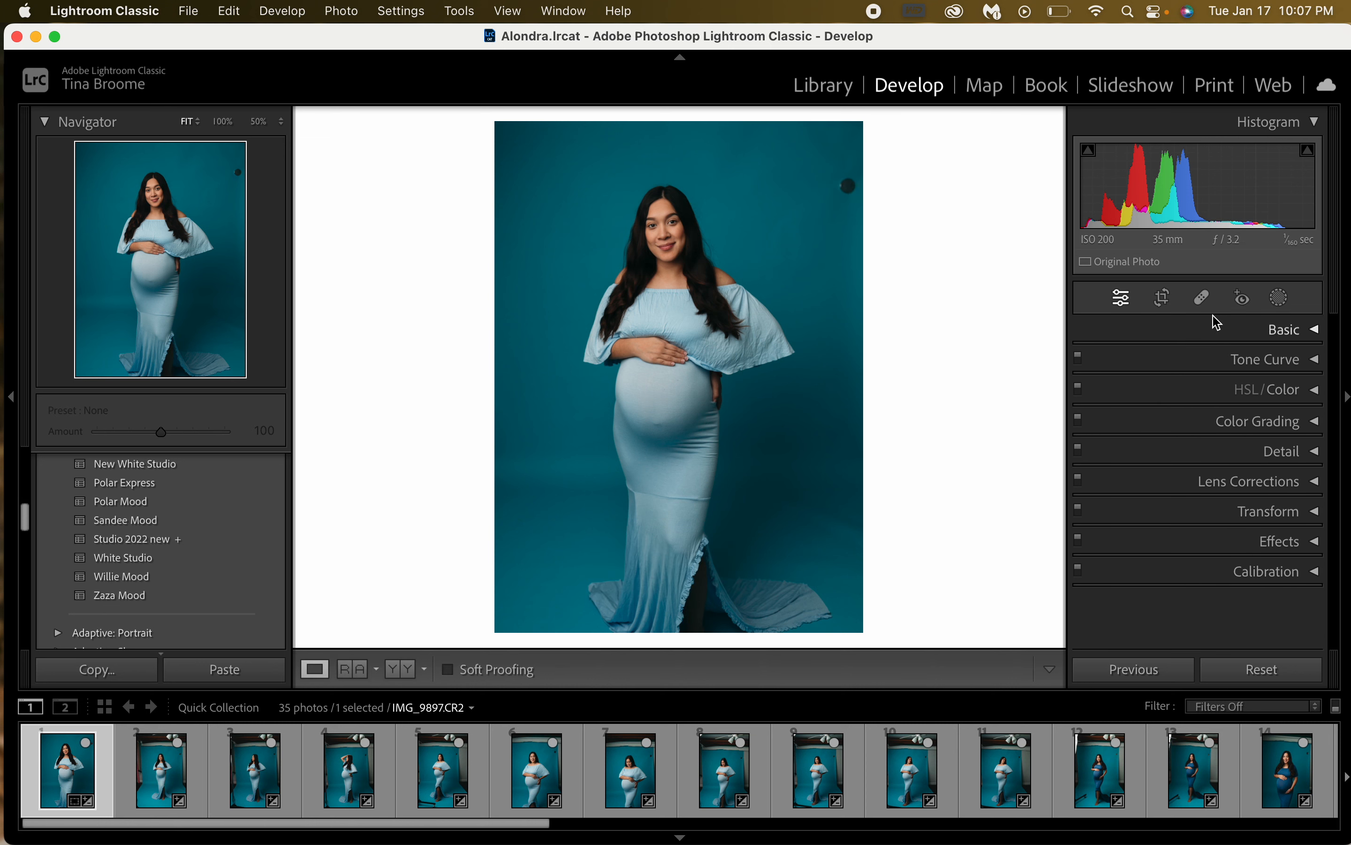
# Add another removal spot on the plain backdrop just beside the dark spot and leave the Healing tool
pyautogui.click(1201, 298)
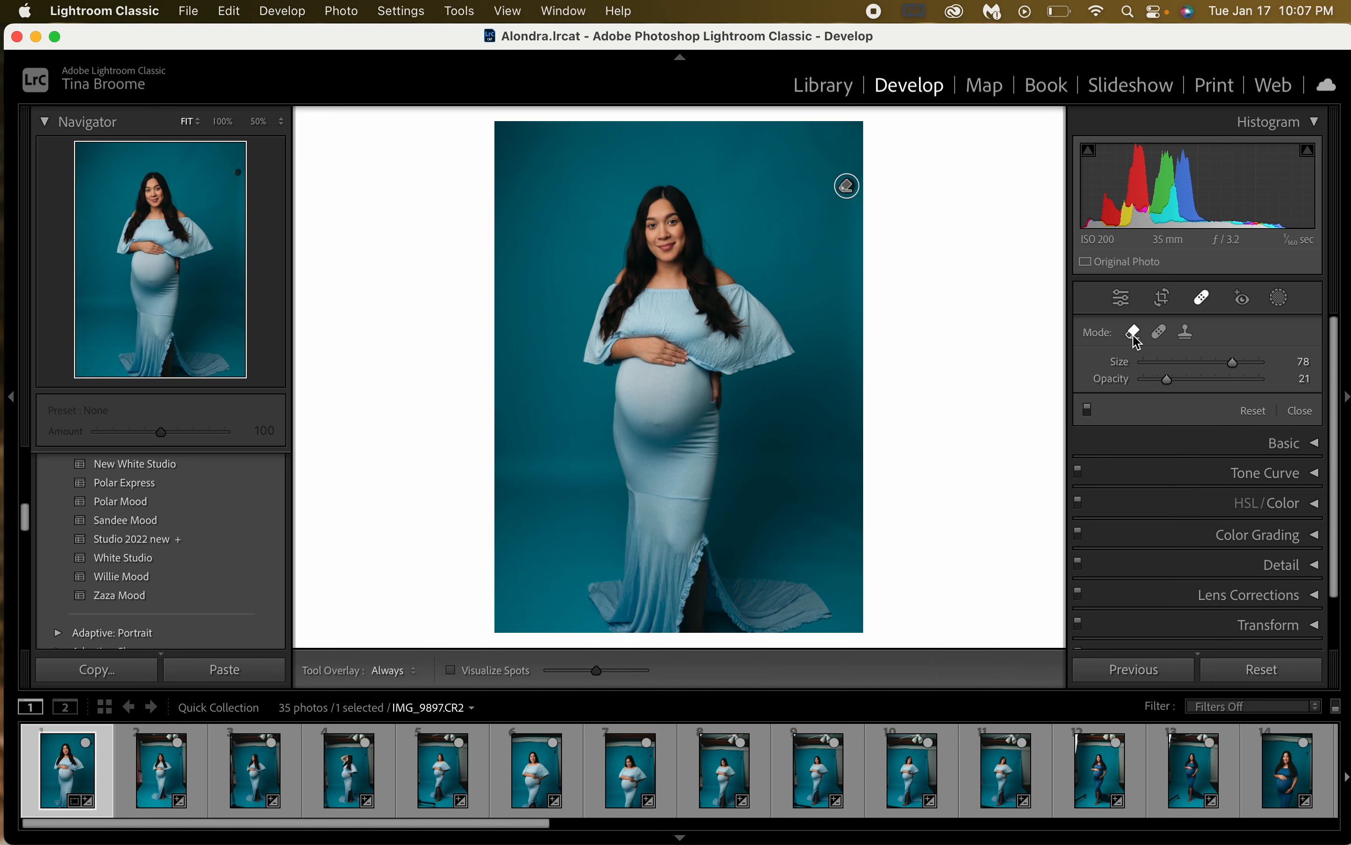
pyautogui.click(808, 208)
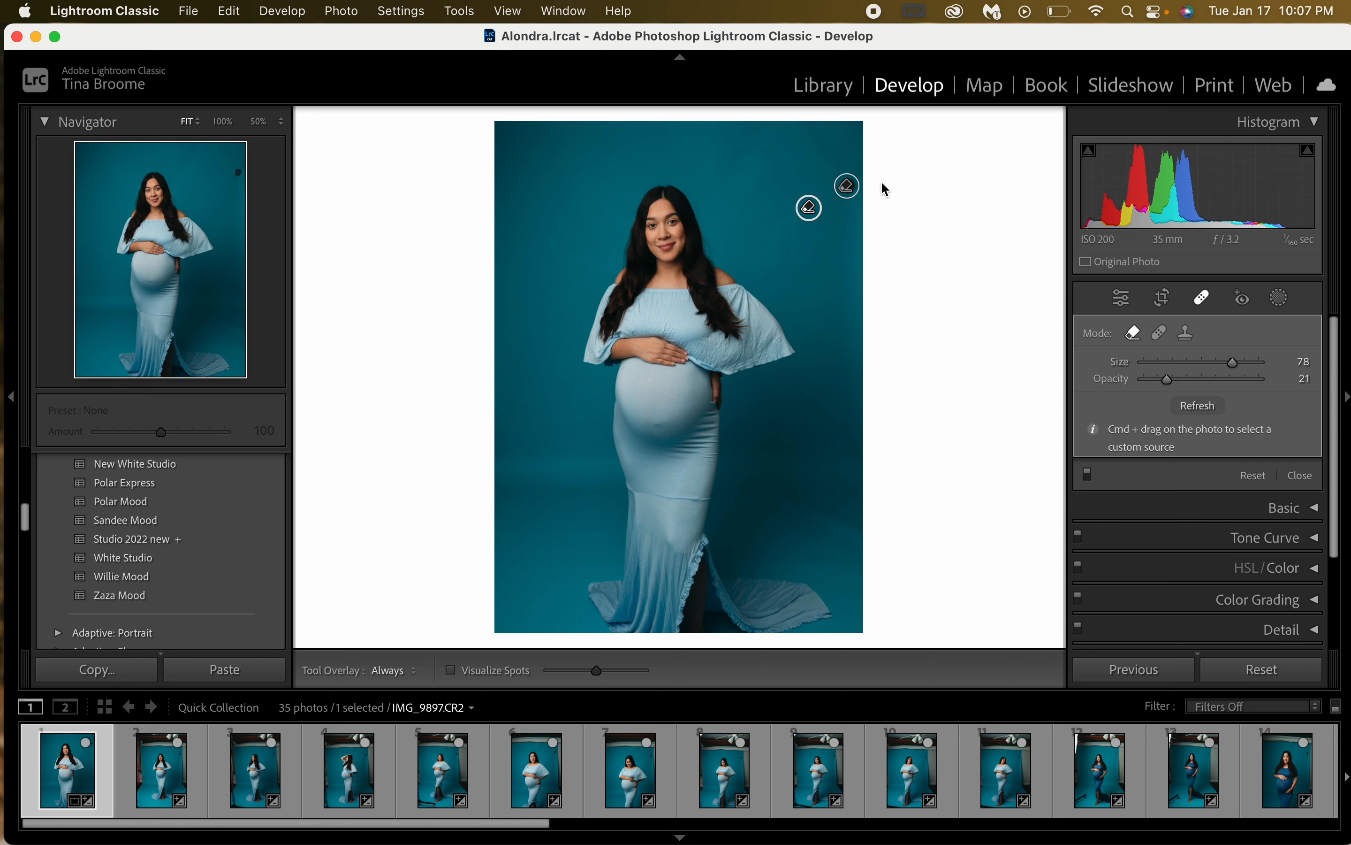
pyautogui.press('q')
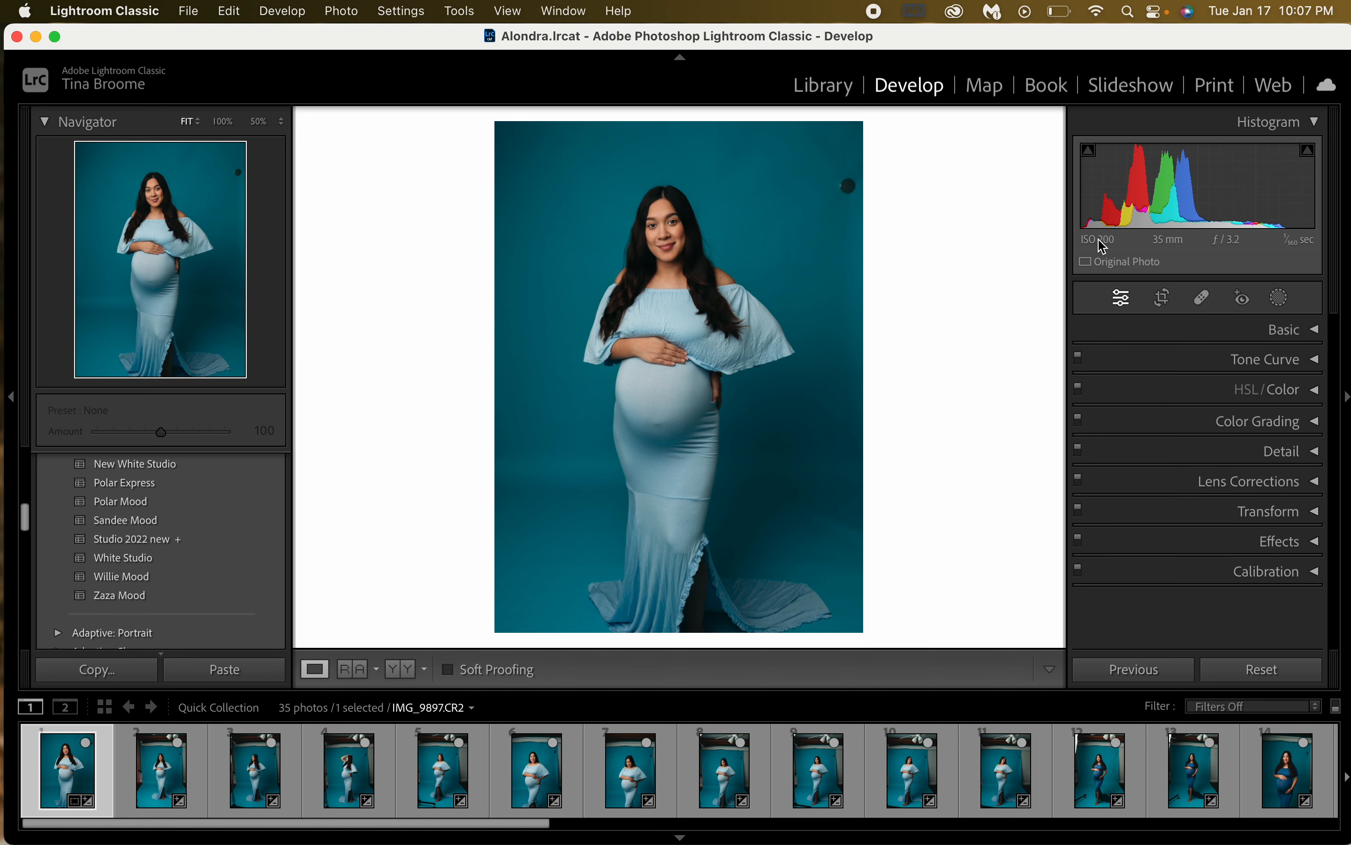
# Look briefly at the crop settings, then return to the Healing tool and delete the remaining removal spot beside the dark spot
pyautogui.click(1163, 299)
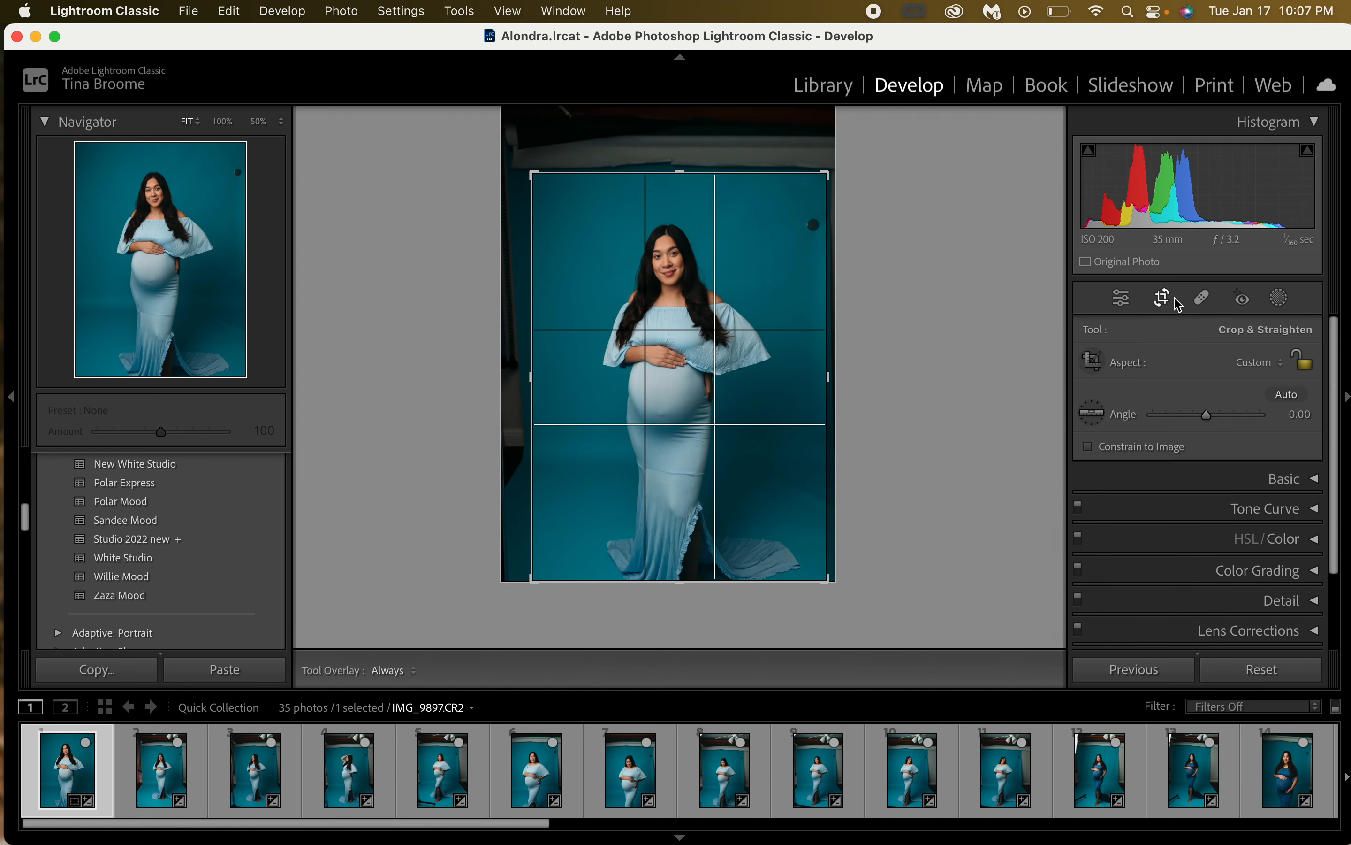
pyautogui.click(1202, 296)
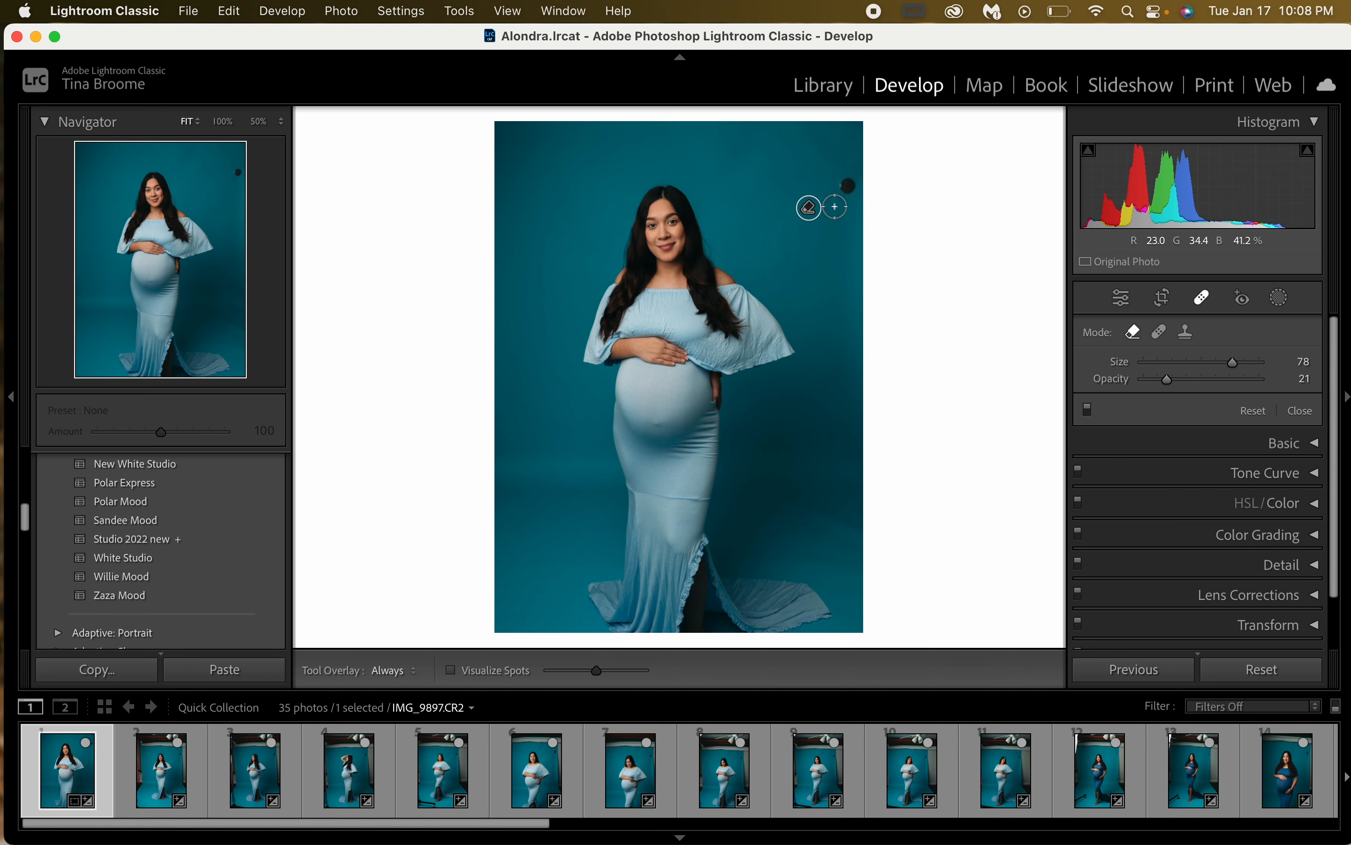
pyautogui.click(809, 209)
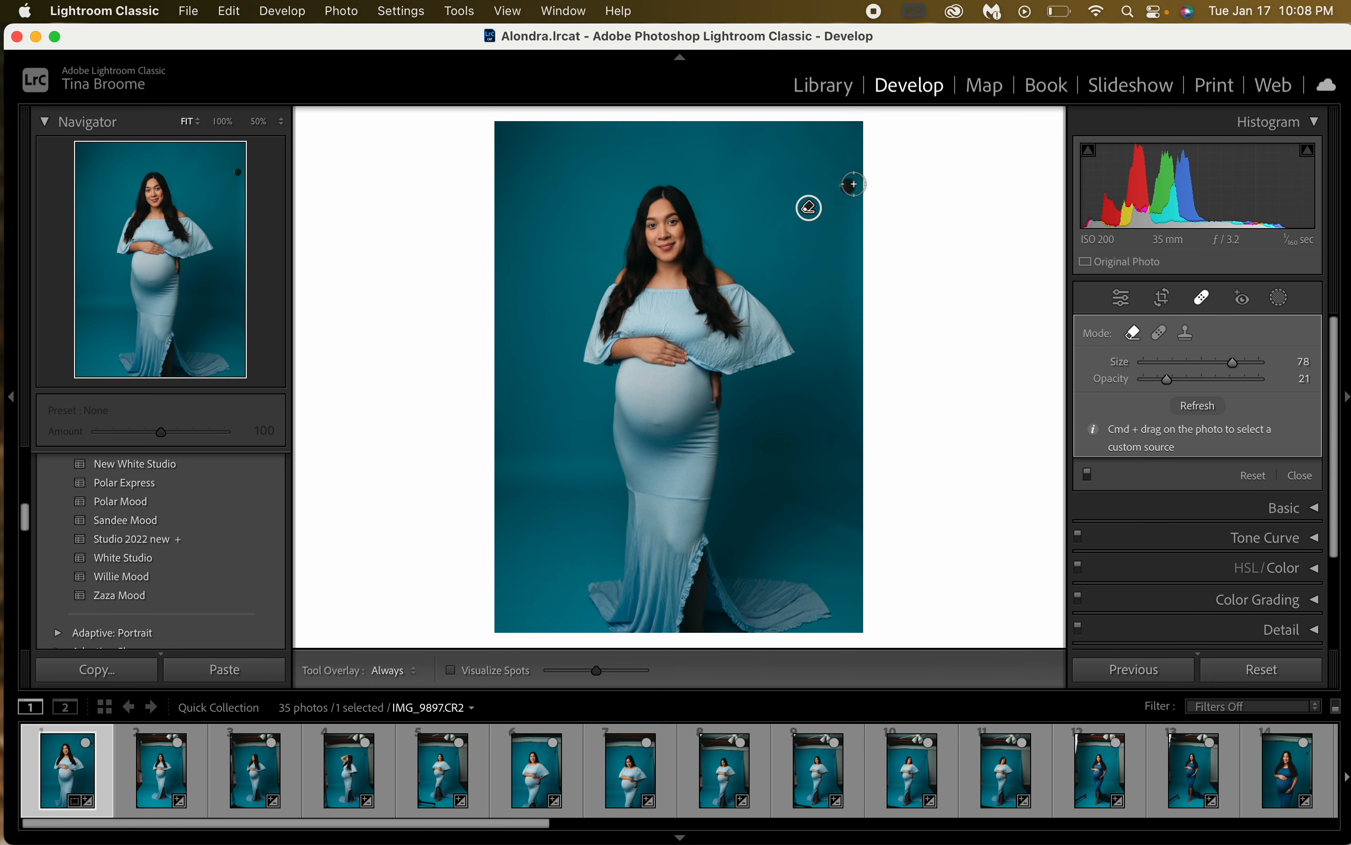
pyautogui.click(809, 208)
pyautogui.press('Delete')
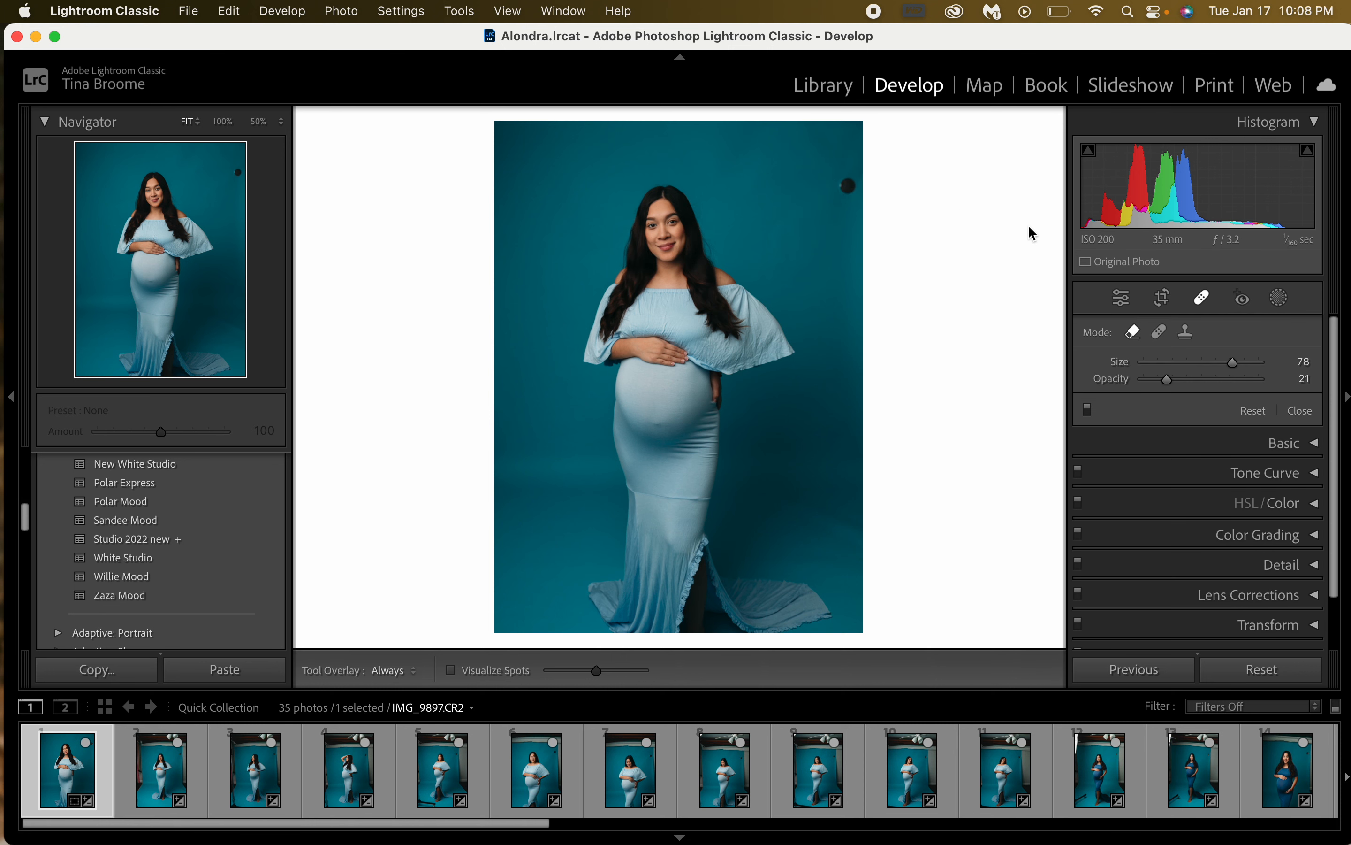
# Switch to Heal mode and heal the backdrop's dark spot at size 78, feather 45 and opacity 21
pyautogui.click(1160, 332)
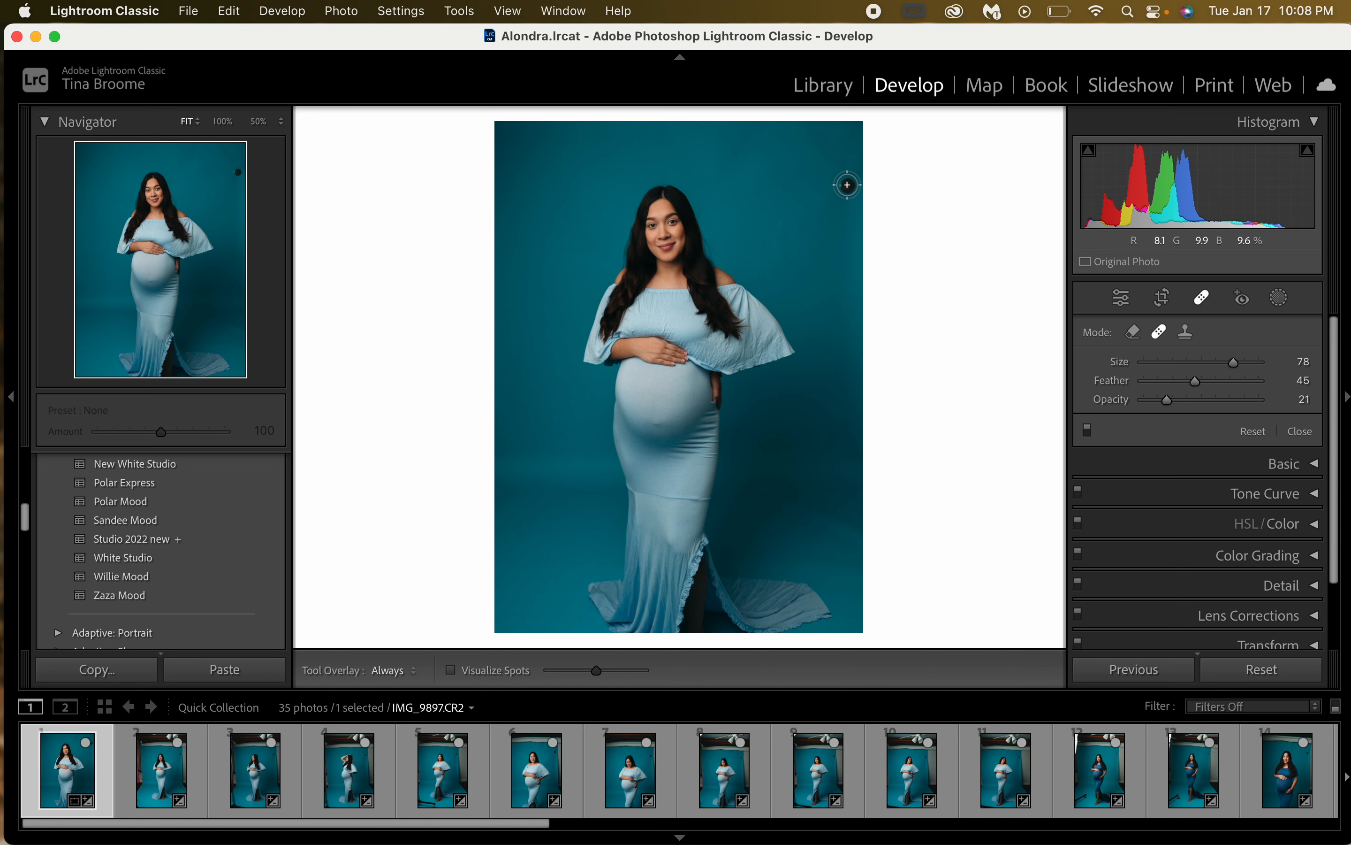
pyautogui.click(846, 187)
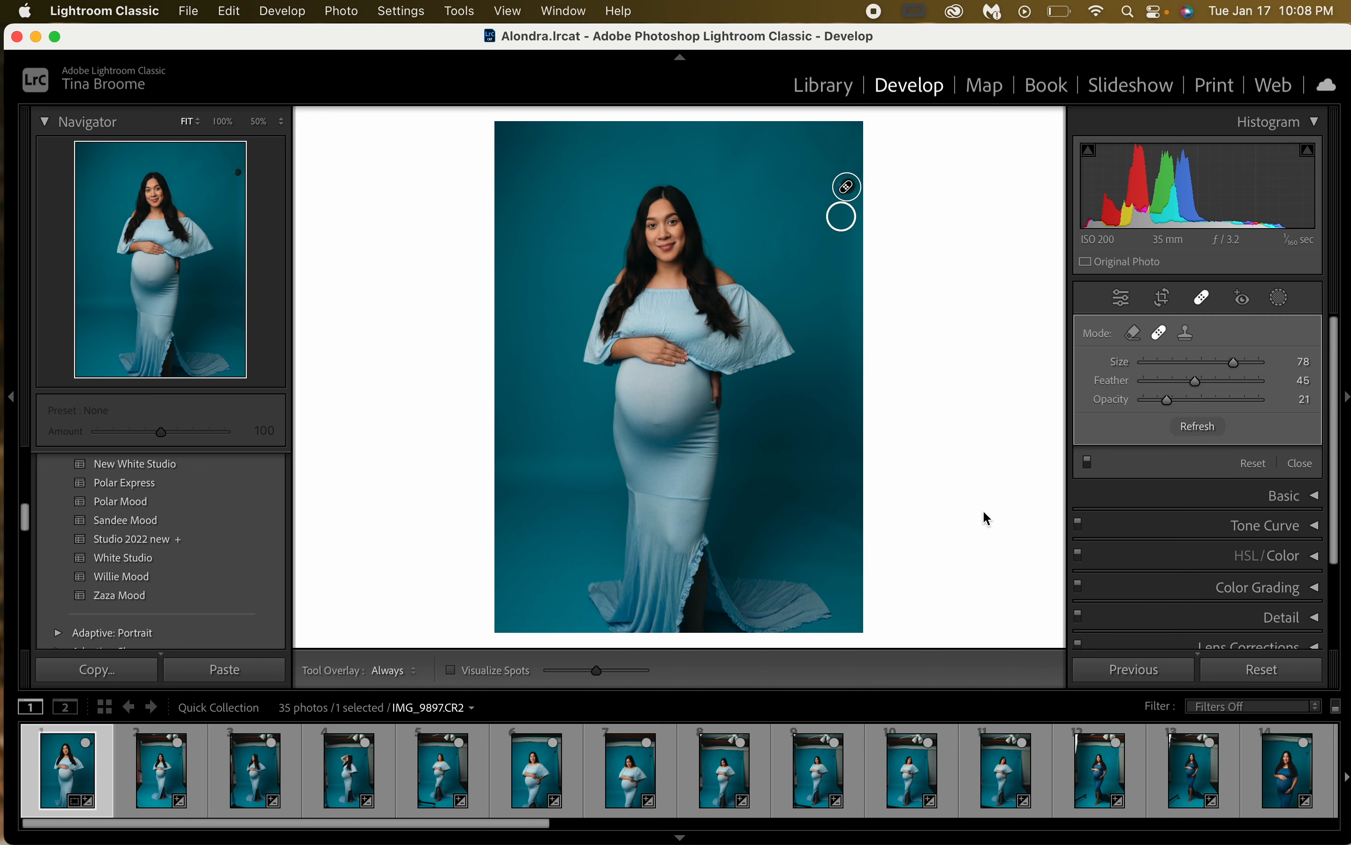
pyautogui.press('q')
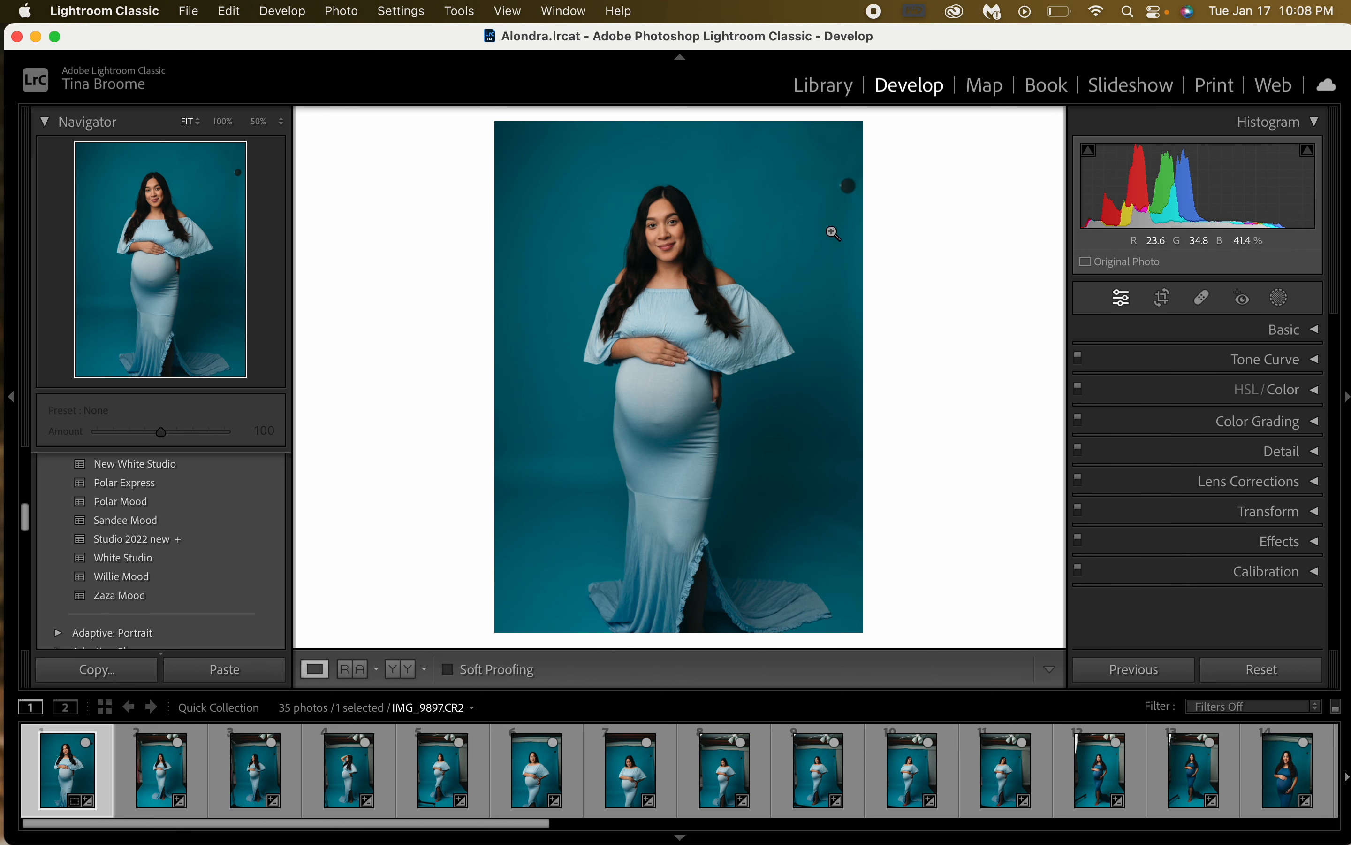
# Delete the faint heal spot and heal the backdrop's dark spot again with the Heal opacity set to 100
pyautogui.click(1203, 298)
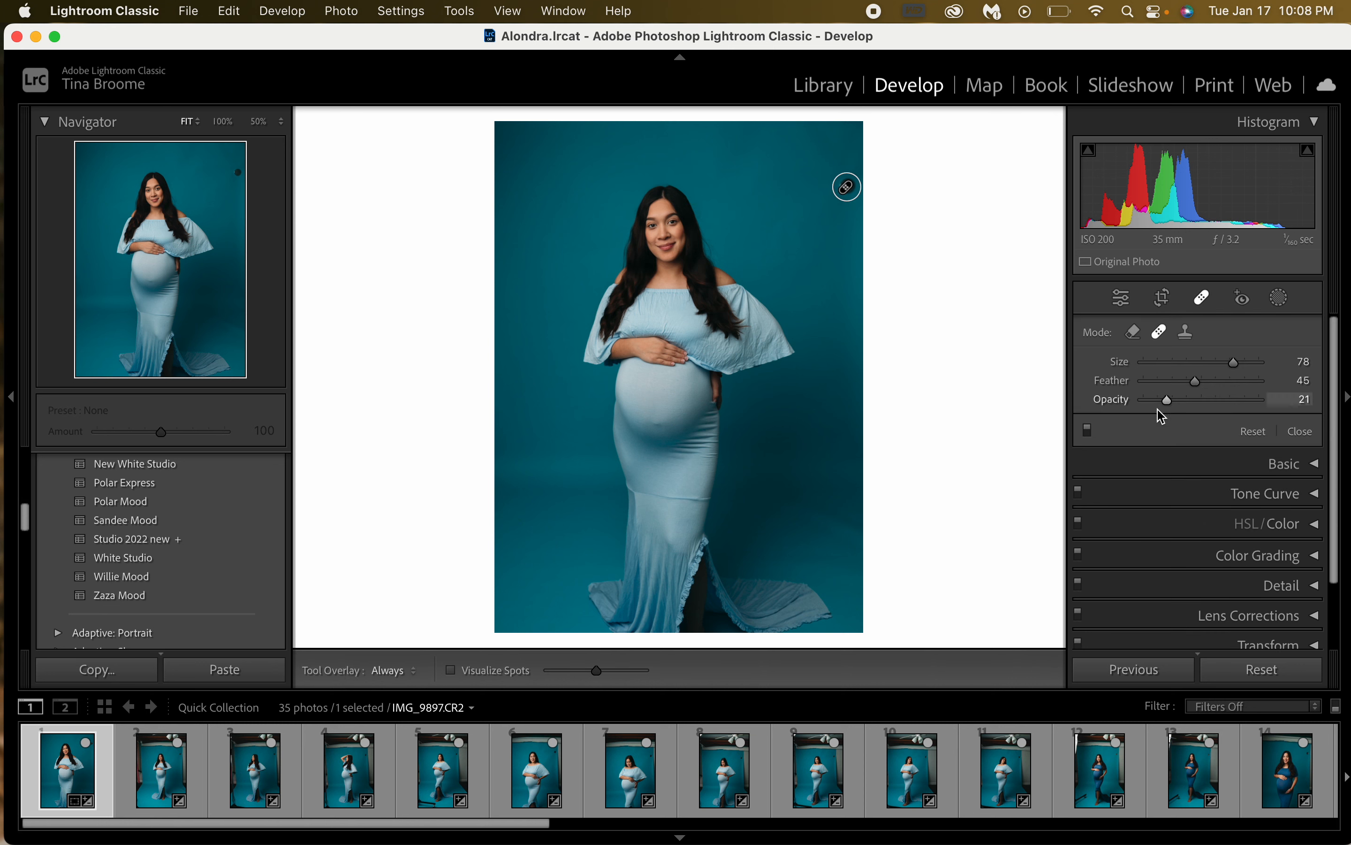
pyautogui.moveTo(1166, 400); pyautogui.dragTo(1326, 412)
pyautogui.click(847, 188)
pyautogui.press('Delete')
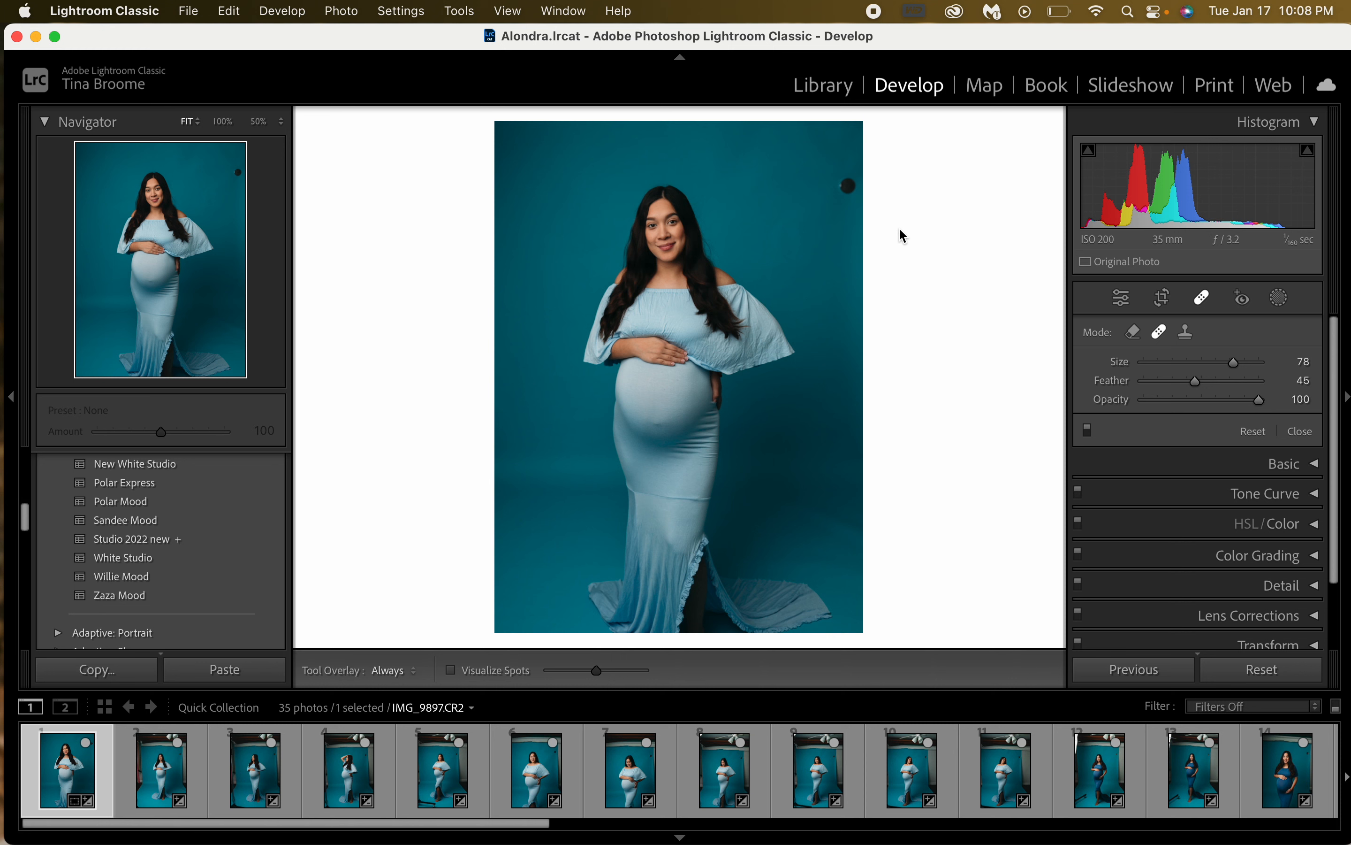
pyautogui.click(848, 187)
pyautogui.press('q')
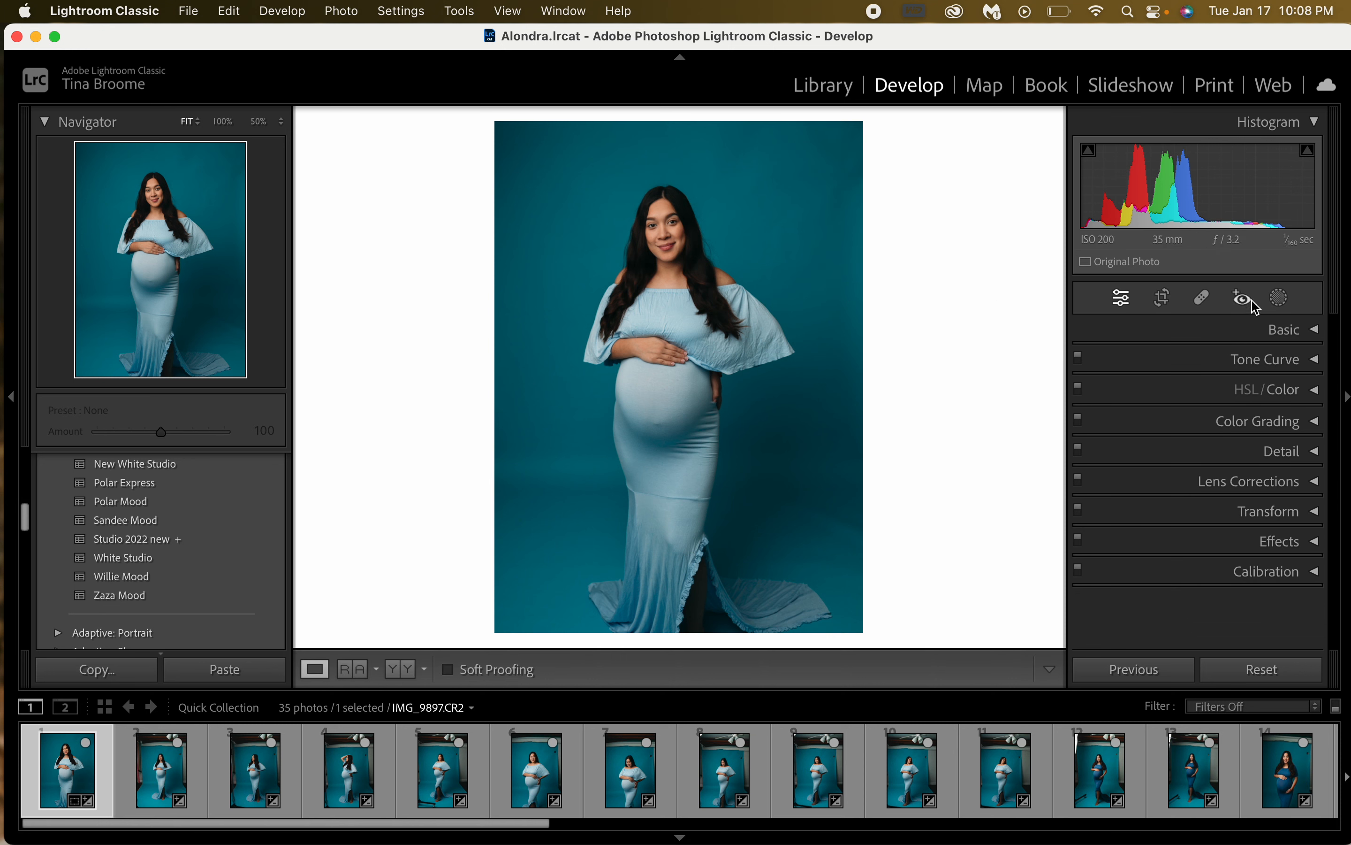
pyautogui.click(1201, 299)
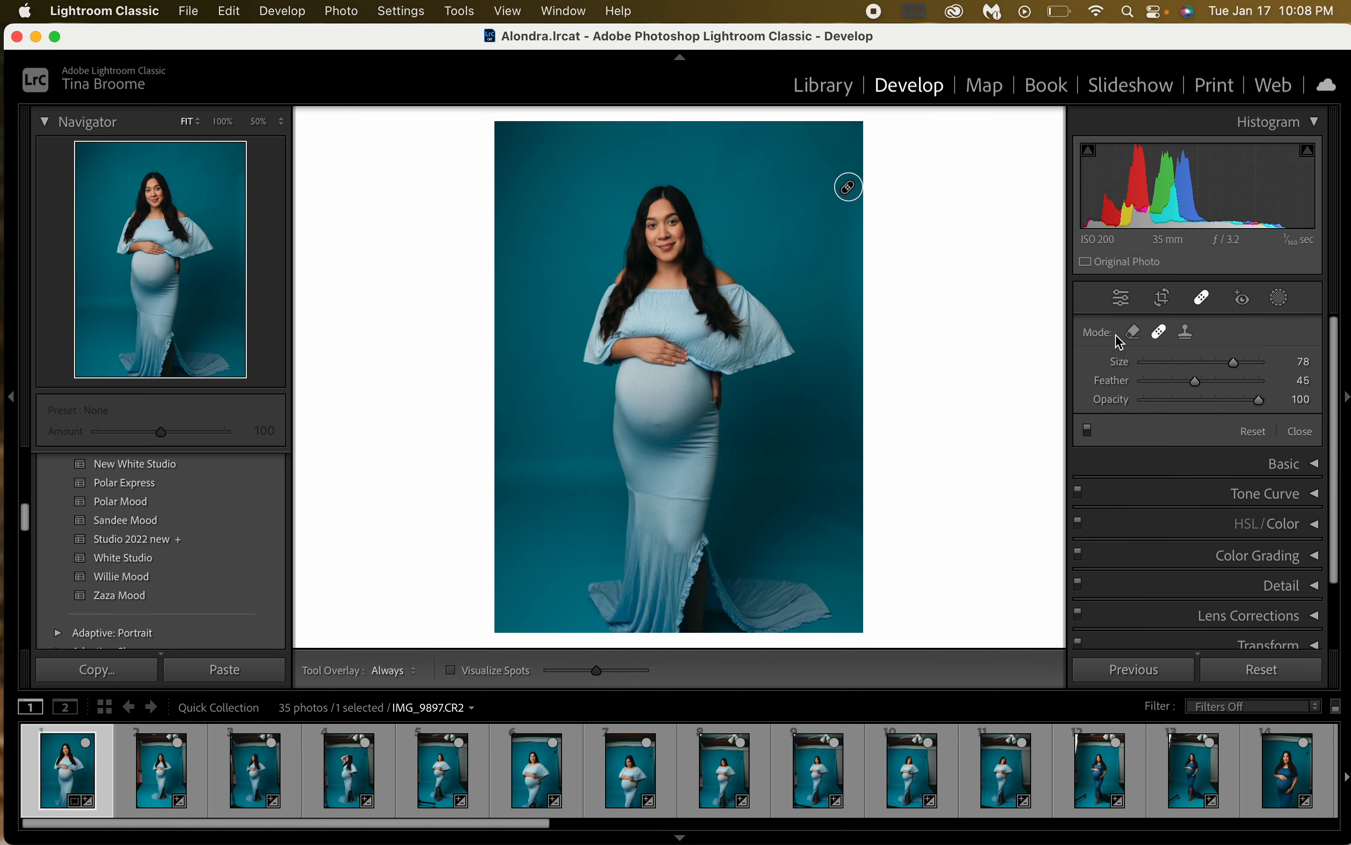
pyautogui.click(1206, 304)
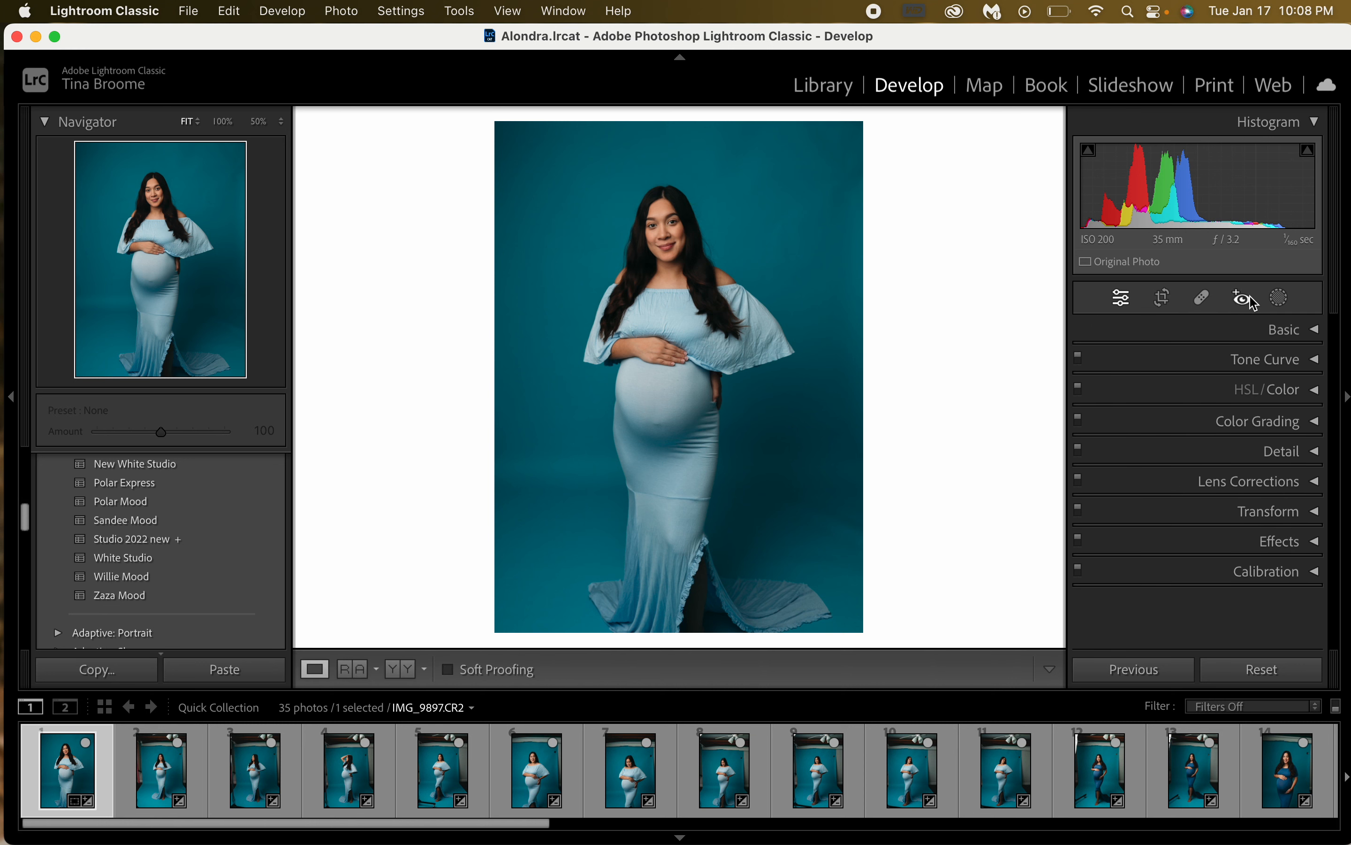
# Examine the Red Eye Correction tool's Red Eye and Pet Eye modes, then leave the tool
pyautogui.click(1249, 300)
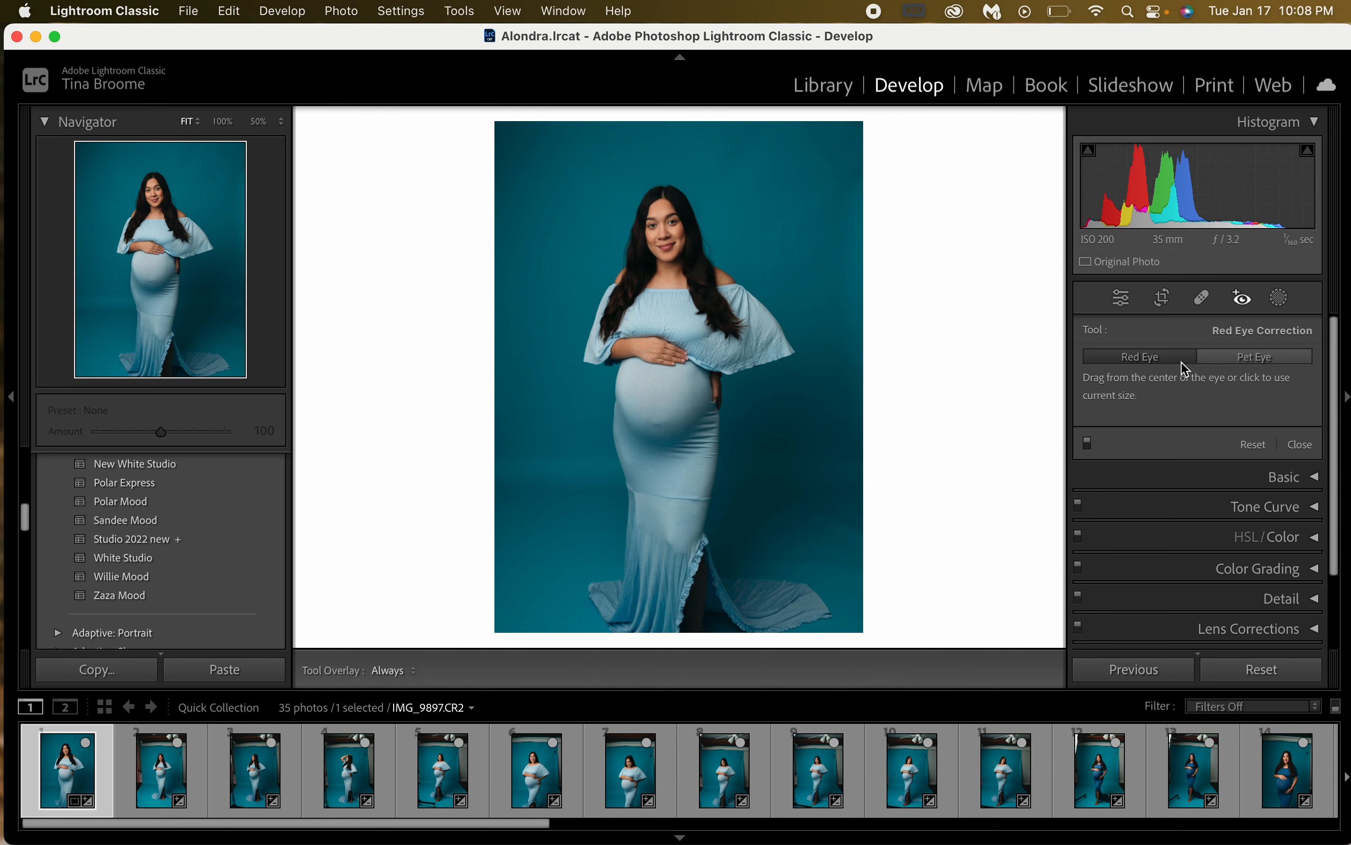
pyautogui.click(1247, 358)
pyautogui.click(1169, 360)
pyautogui.click(1245, 302)
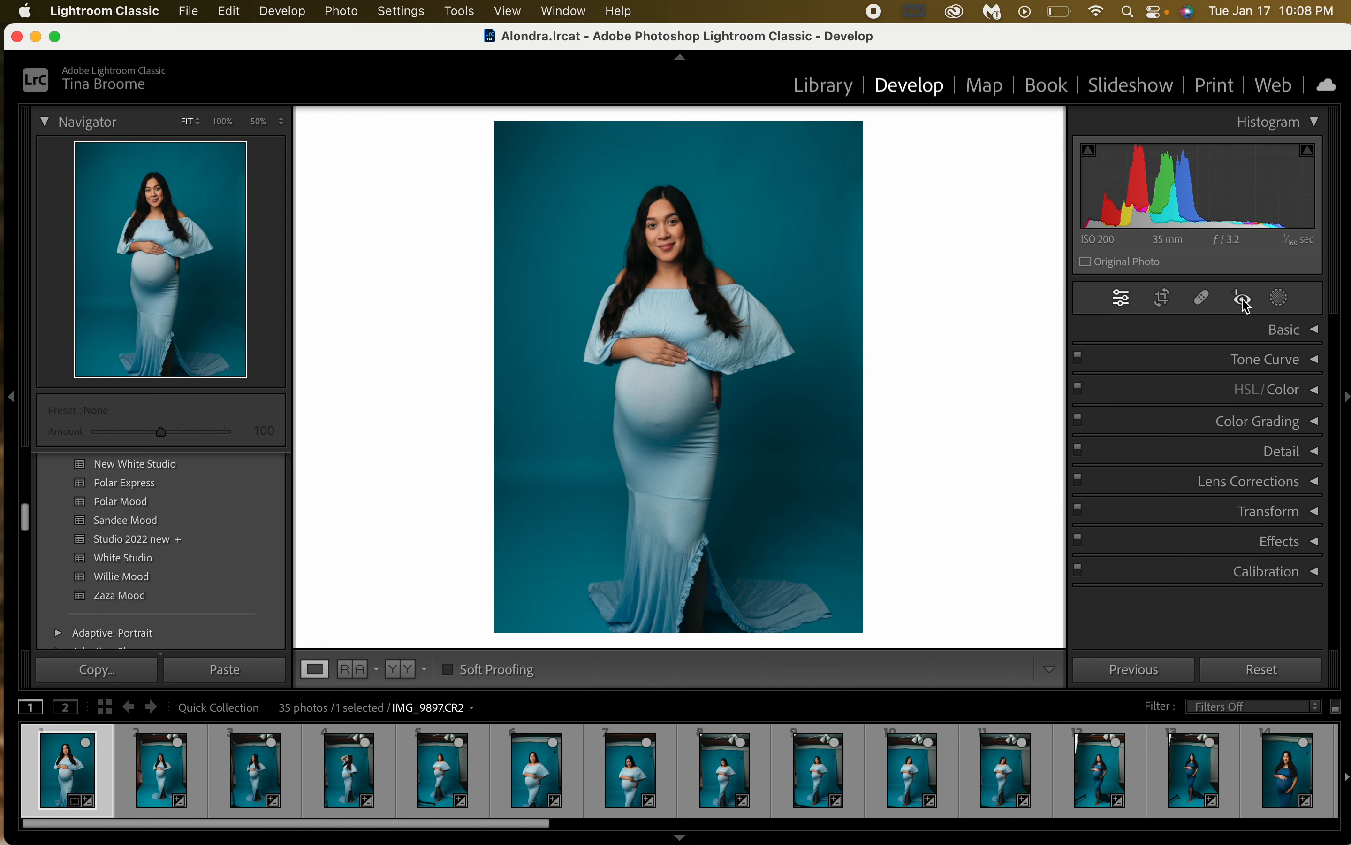
# Open the Masking tool and examine the available mask types, including the preview of the detected person's mask
pyautogui.click(1281, 299)
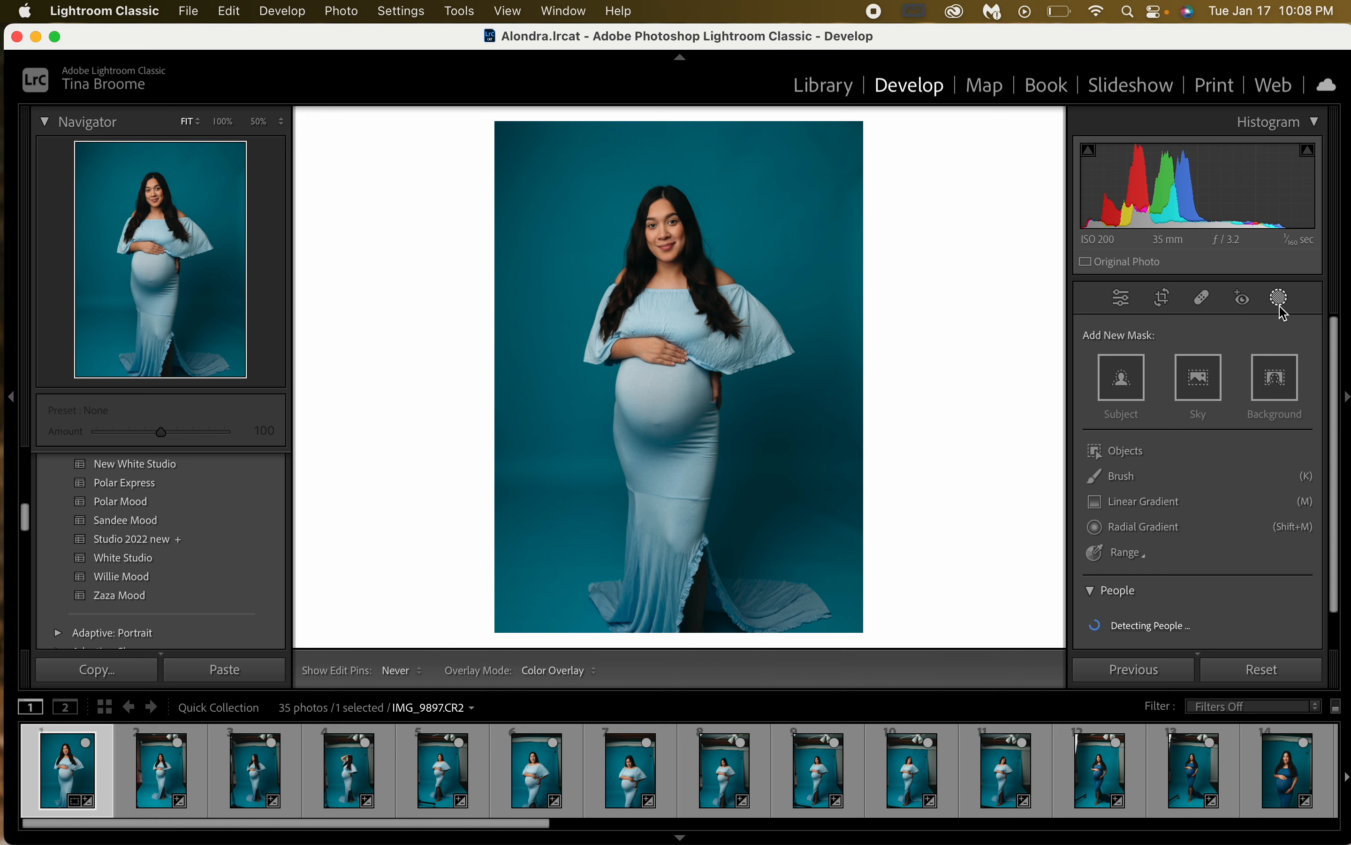
pyautogui.scroll(-2, 1133, 514)
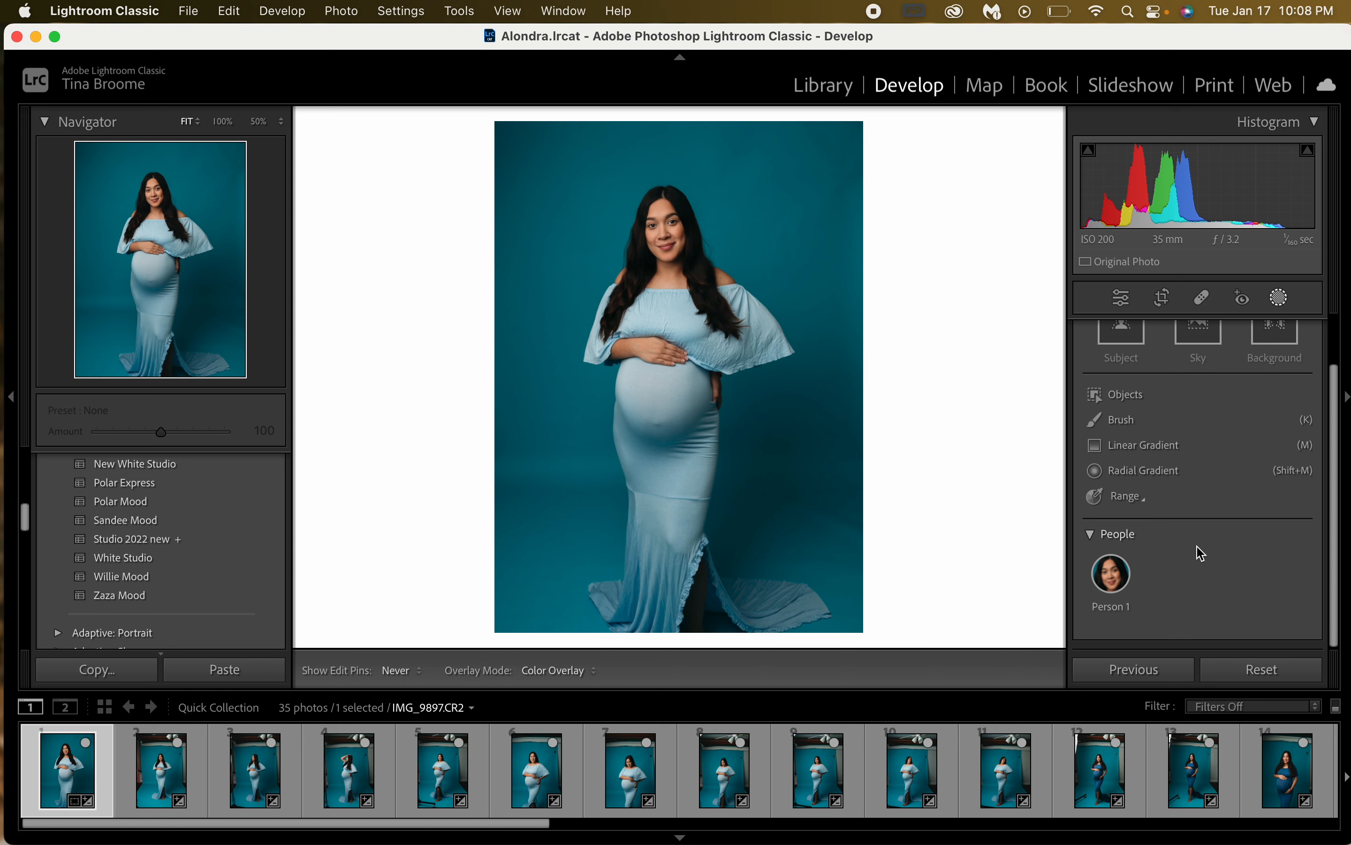
pyautogui.scroll(2, 1290, 554)
pyautogui.scroll(-2, 1290, 553)
pyautogui.moveTo(1117, 586)
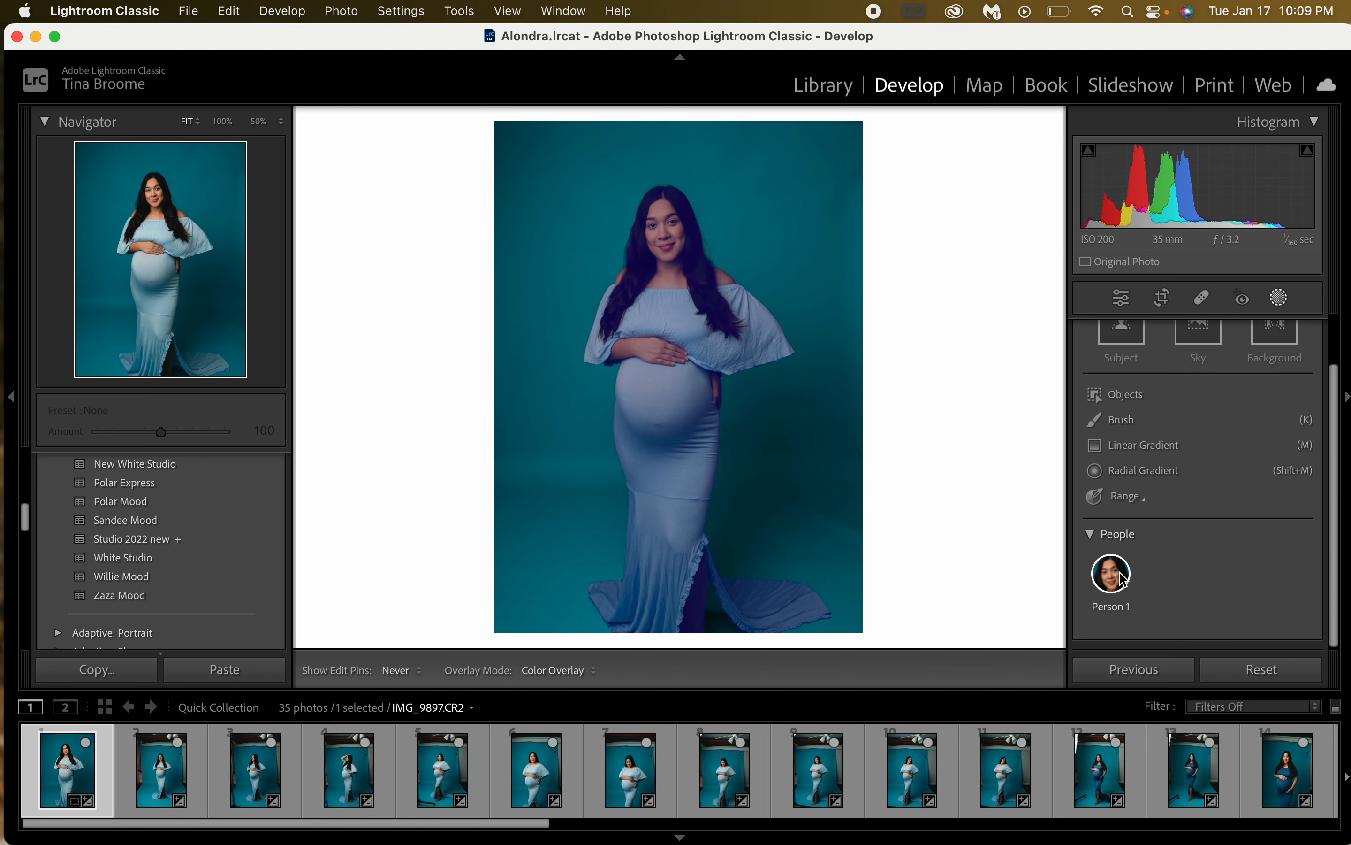
pyautogui.scroll(2, 1186, 528)
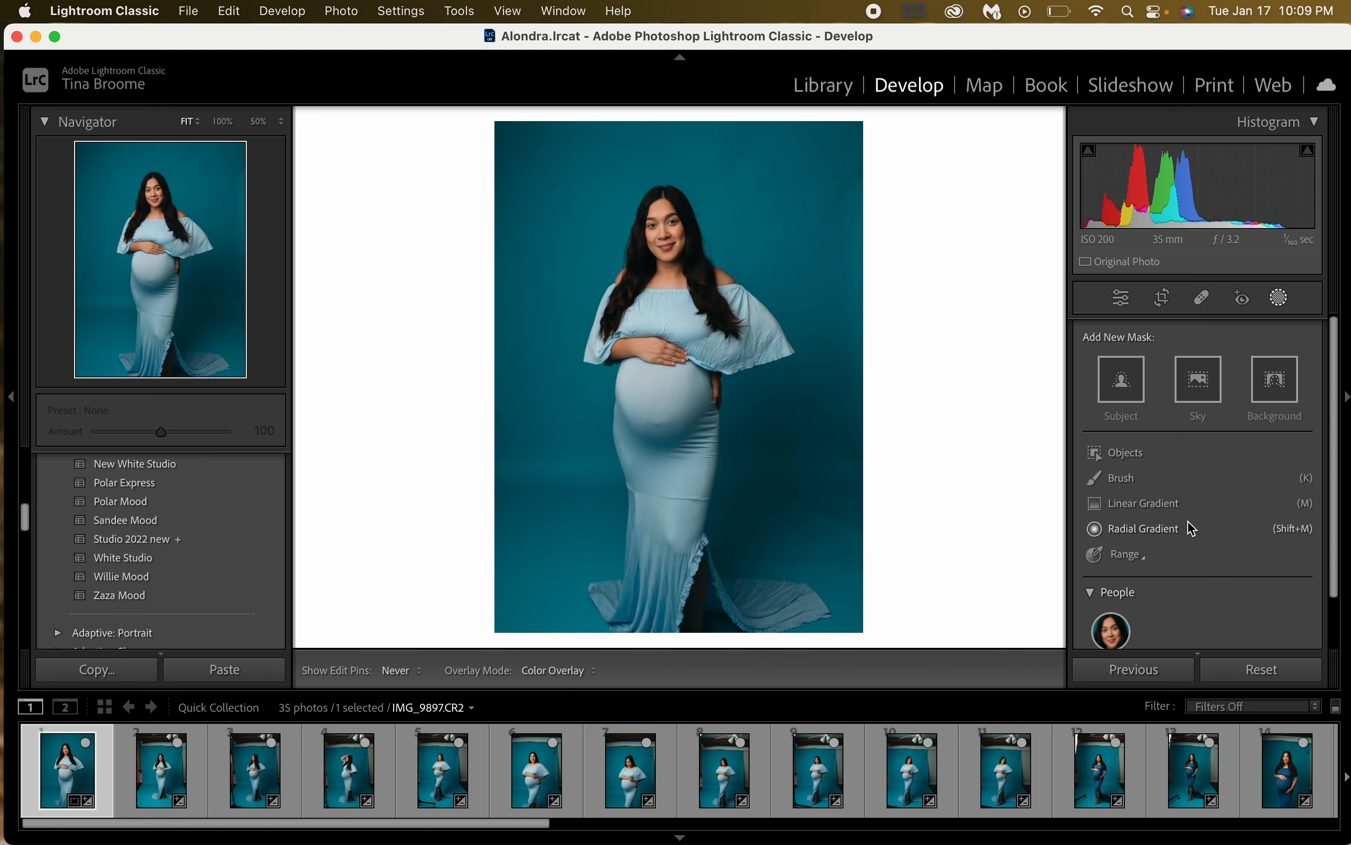
# Try a Subject mask with Exposure at −0.18, then undo both the adjustment and the mask
pyautogui.click(1120, 384)
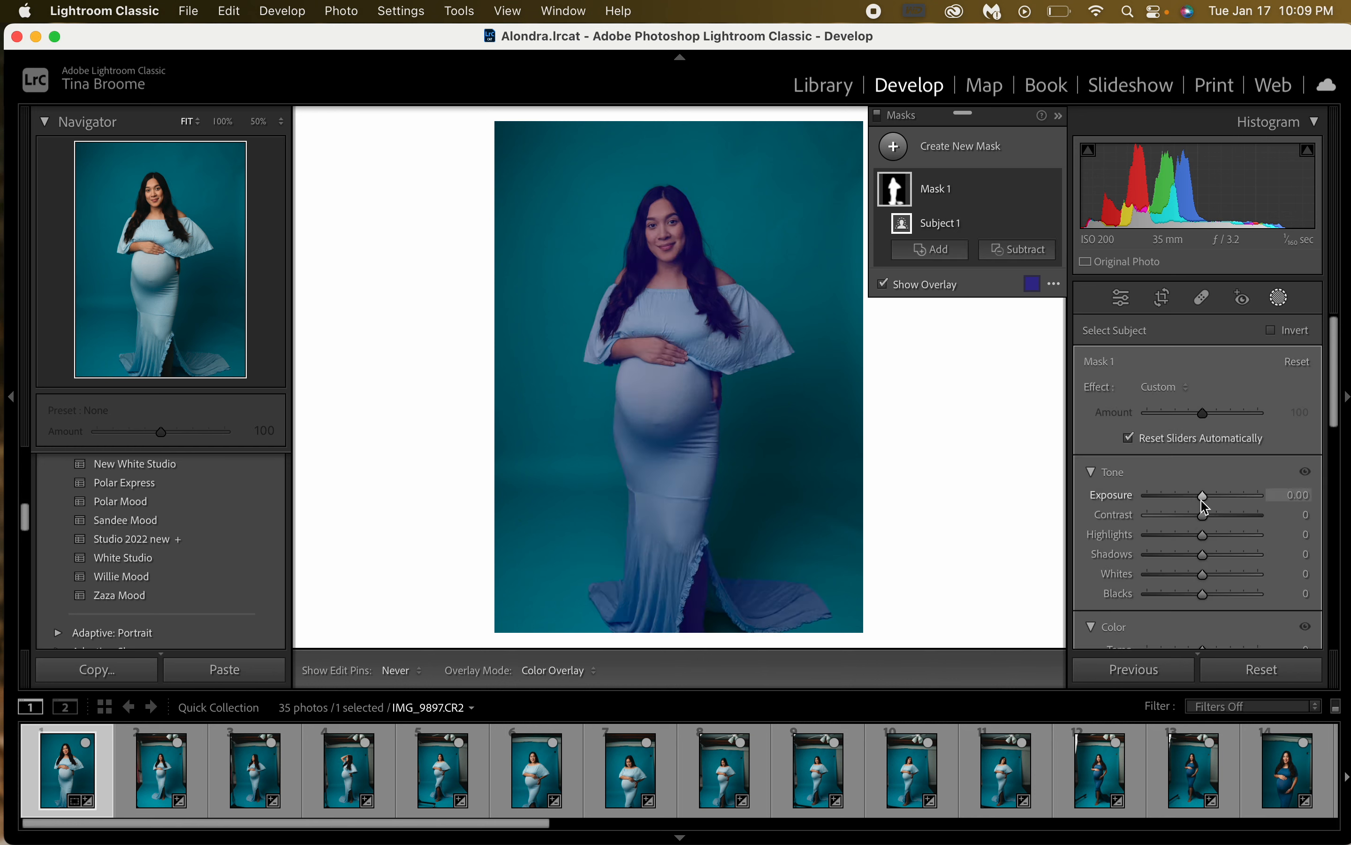
pyautogui.moveTo(1203, 497)
pyautogui.mouseDown()
pyautogui.moveTo(1216, 504)
pyautogui.moveTo(1201, 504)
pyautogui.mouseUp()
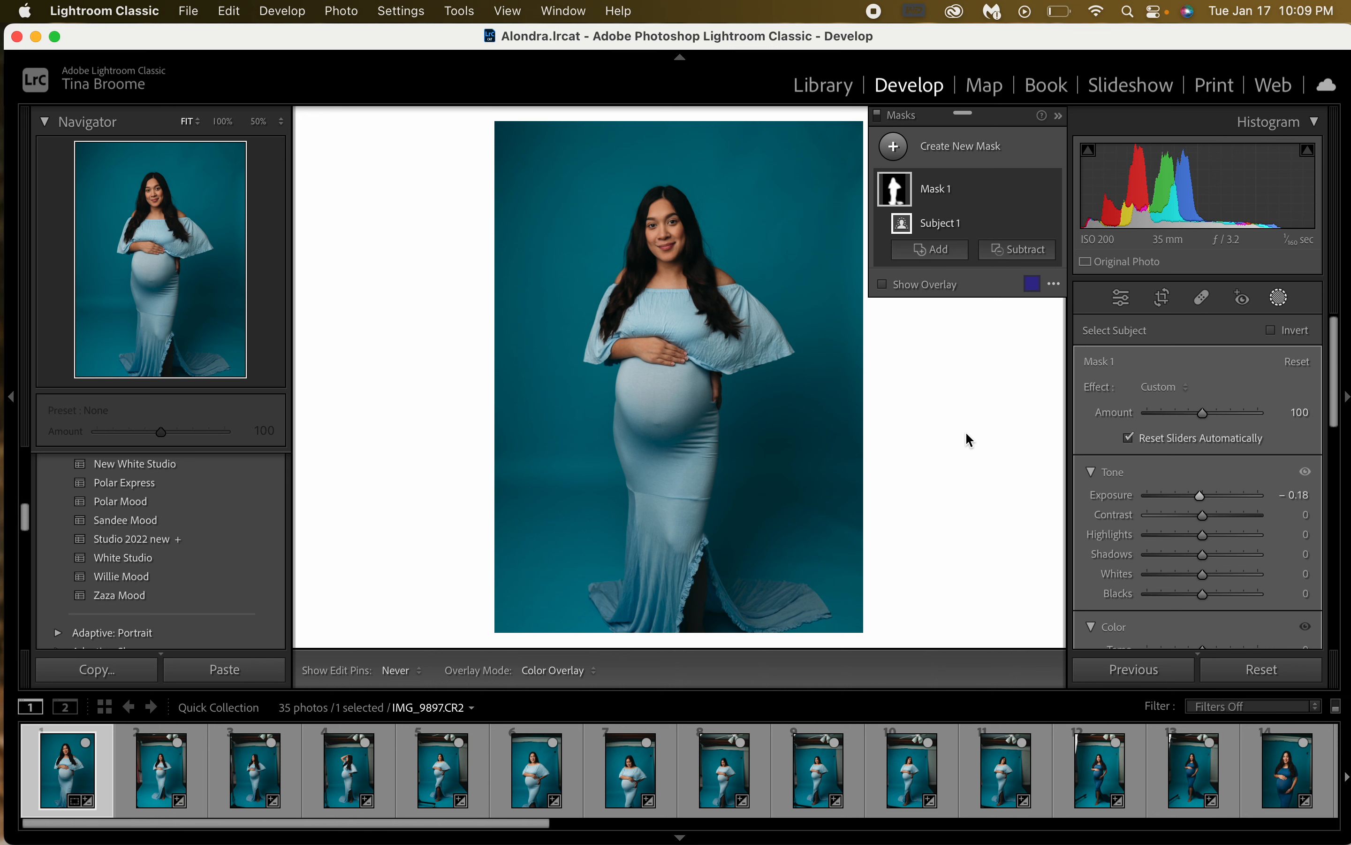
pyautogui.press('super+z')
pyautogui.press('super+z')
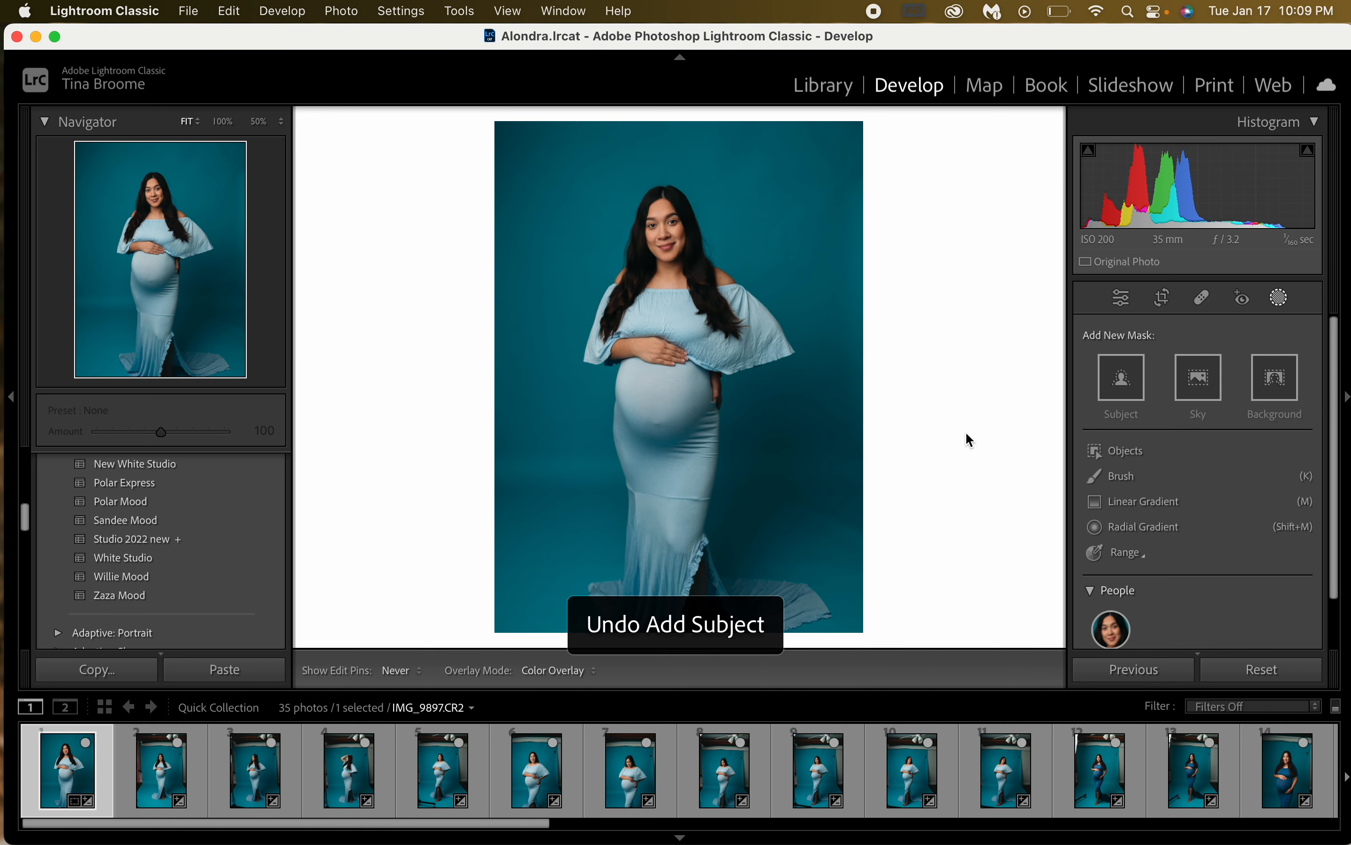
# Try a Sky mask with Exposure at 0.56, then delete the mask
pyautogui.click(1199, 378)
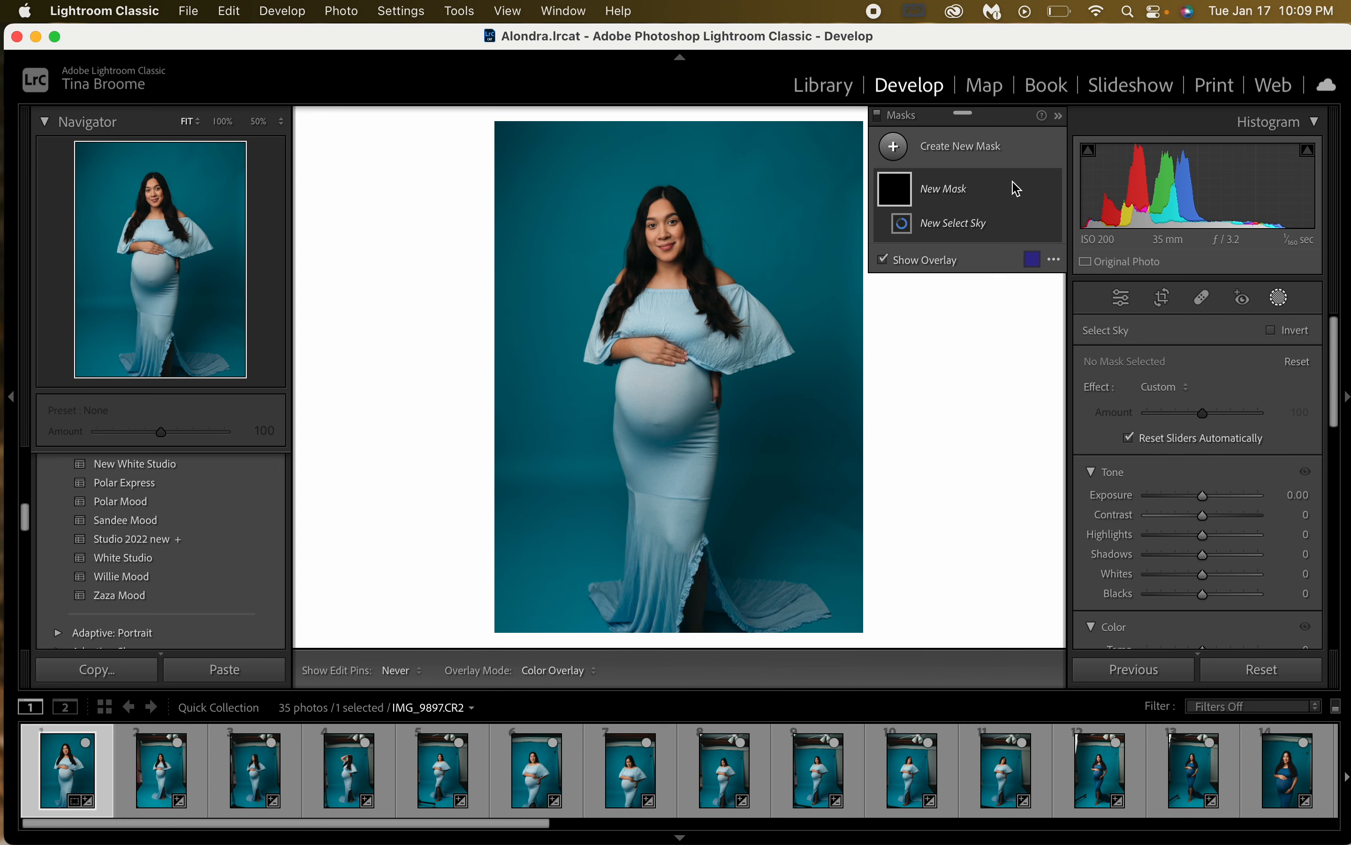
pyautogui.moveTo(1203, 496)
pyautogui.mouseDown()
pyautogui.moveTo(1278, 495)
pyautogui.moveTo(1211, 496)
pyautogui.mouseUp()
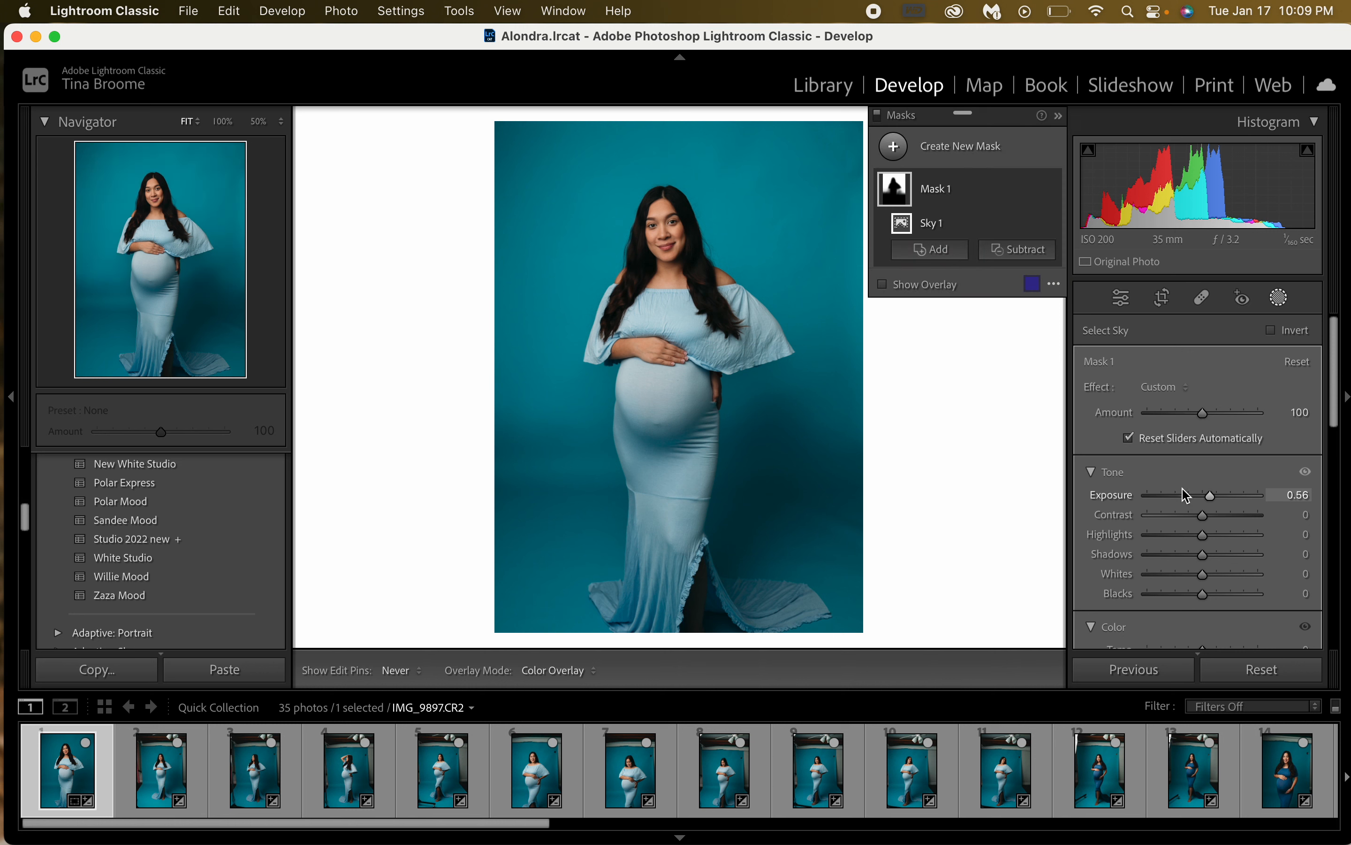
pyautogui.doubleClick(1126, 496)
pyautogui.press('Delete')
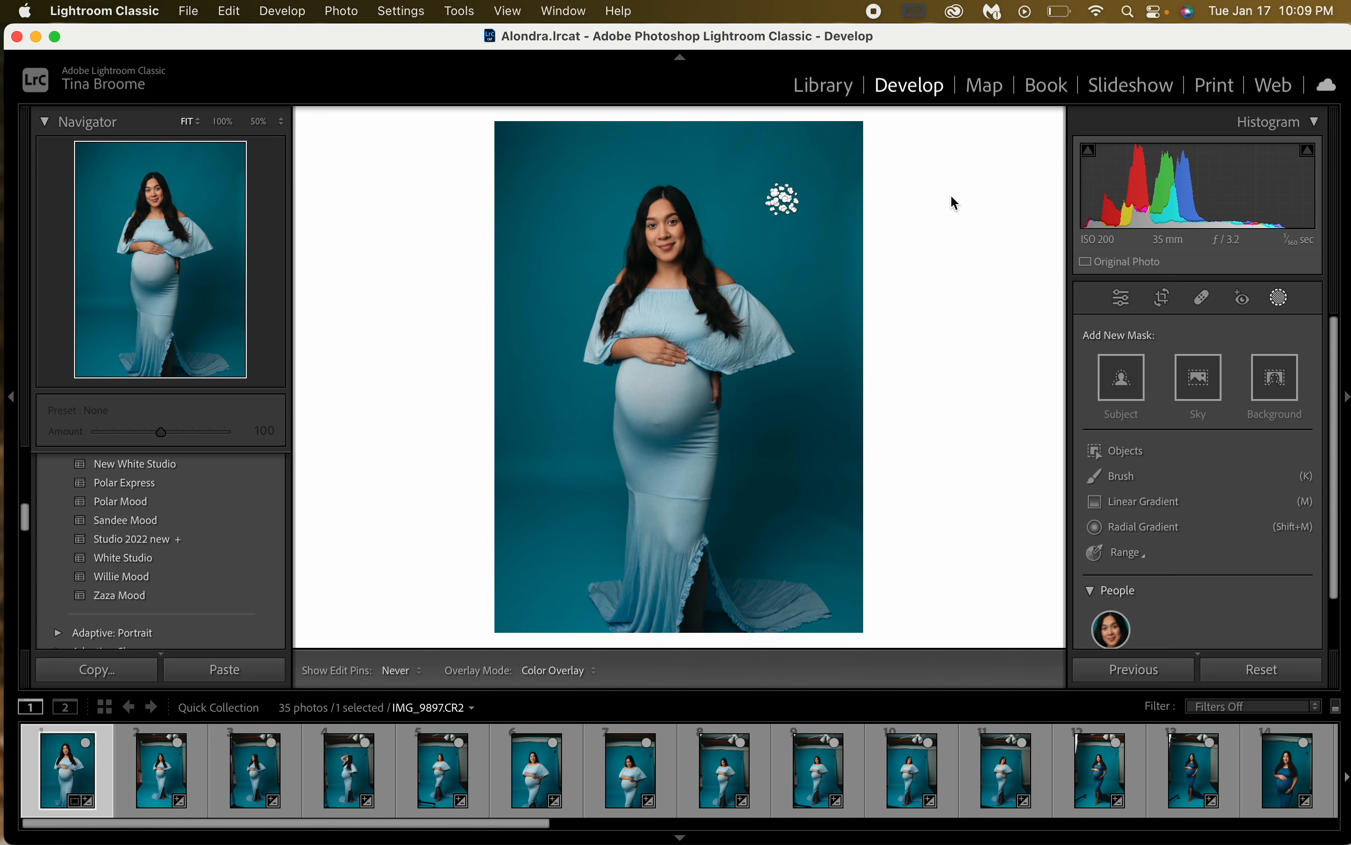
# Create a Background mask with Exposure at −0.58 and change the mask overlay colour to the red custom swatch
pyautogui.click(1285, 395)
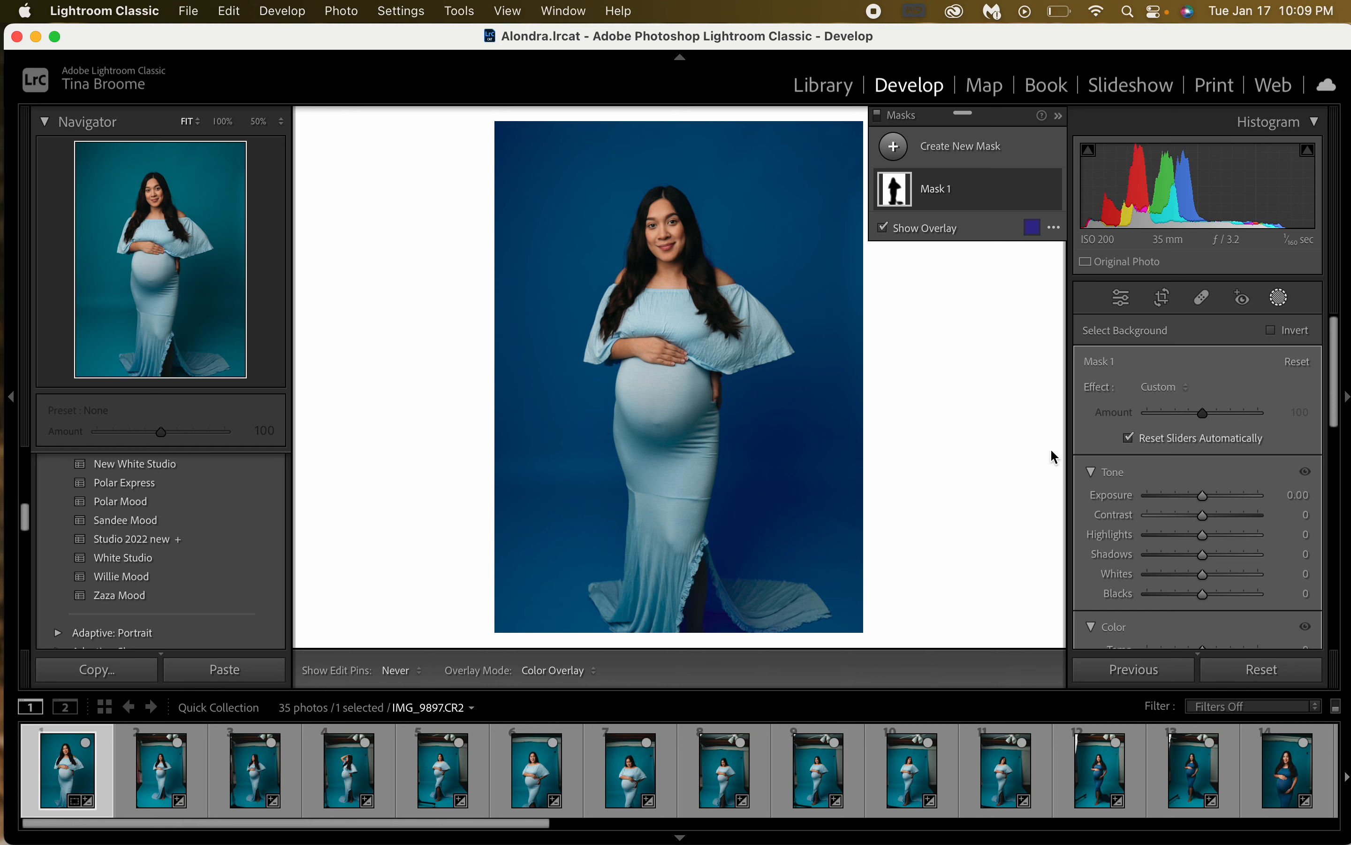
pyautogui.moveTo(1204, 496)
pyautogui.mouseDown()
pyautogui.moveTo(1221, 498)
pyautogui.moveTo(1198, 501)
pyautogui.mouseUp()
pyautogui.click(1031, 227)
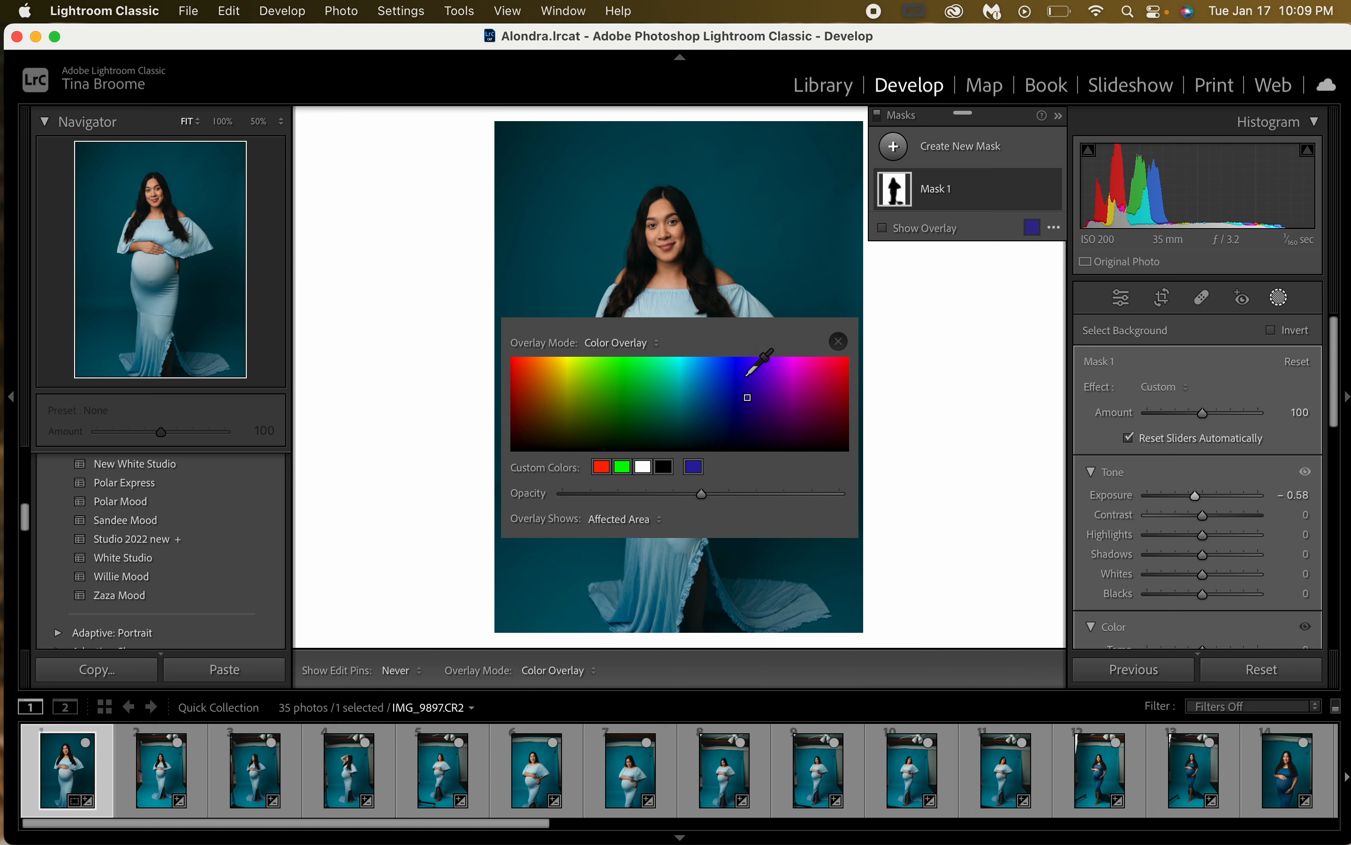
pyautogui.moveTo(756, 400); pyautogui.dragTo(838, 373)
pyautogui.press('Escape')
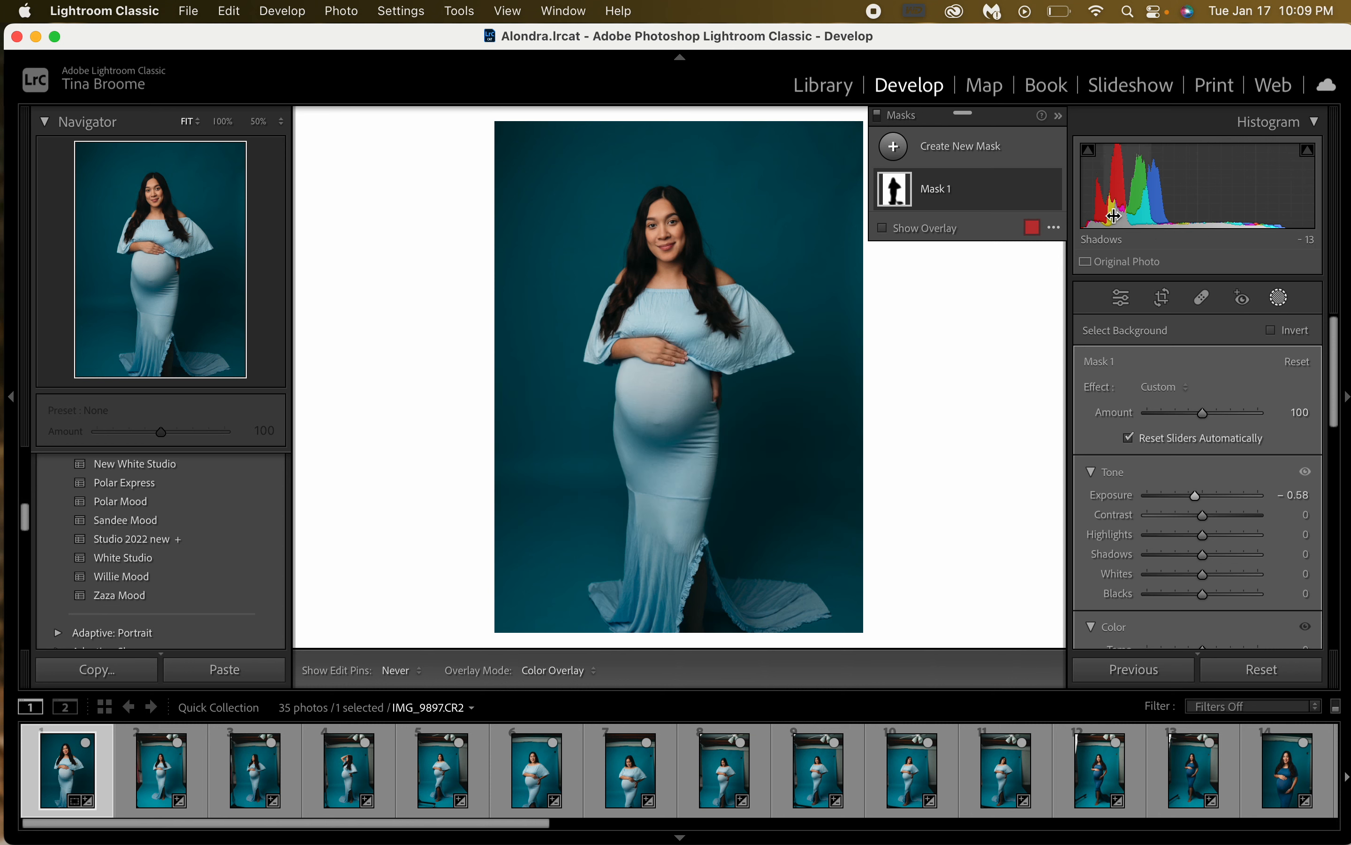
pyautogui.click(1031, 227)
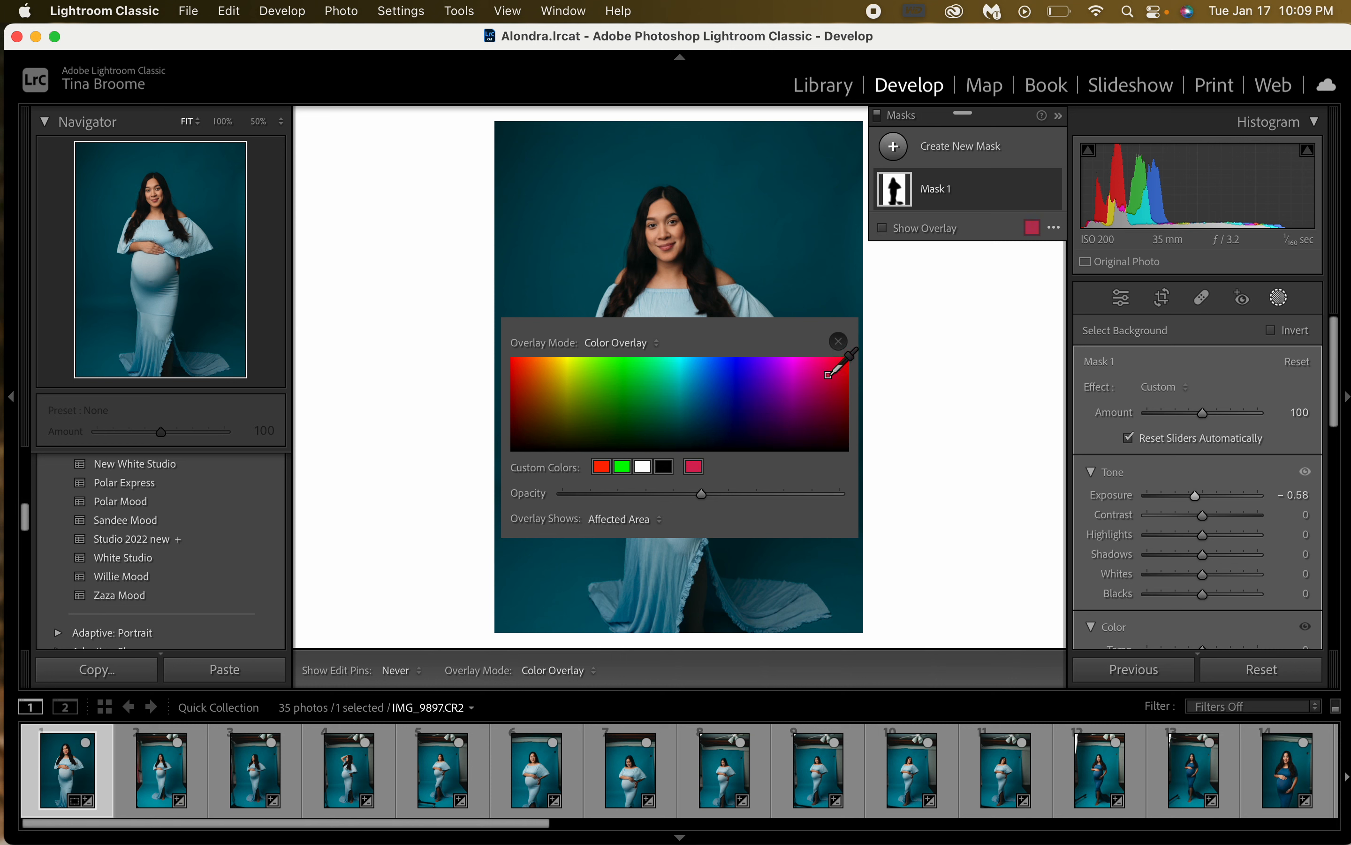
pyautogui.click(601, 466)
pyautogui.click(839, 341)
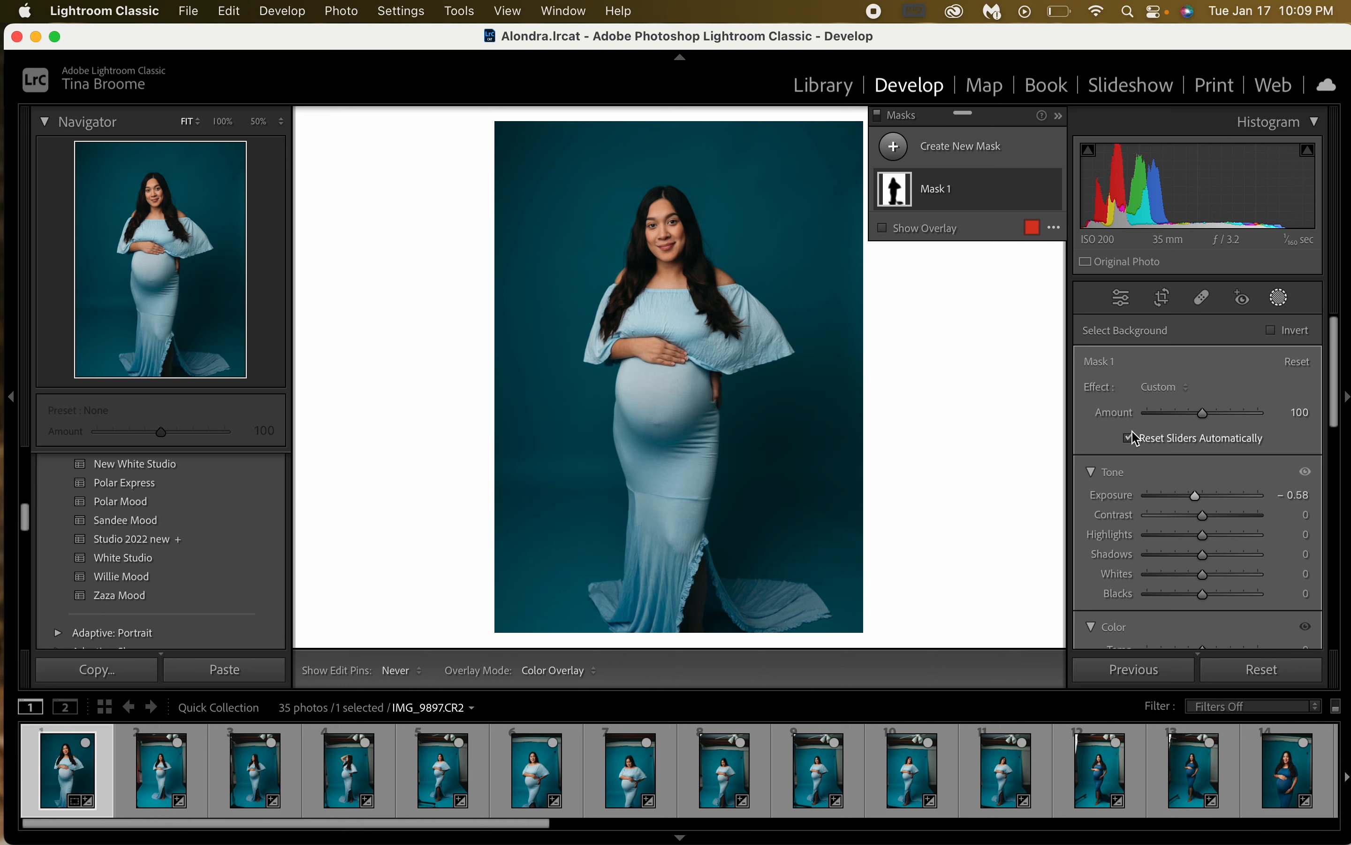
# Lower the Background mask's Amount to 27, then remove the mask and show the photo's Before view
pyautogui.moveTo(1202, 414); pyautogui.dragTo(1163, 417)
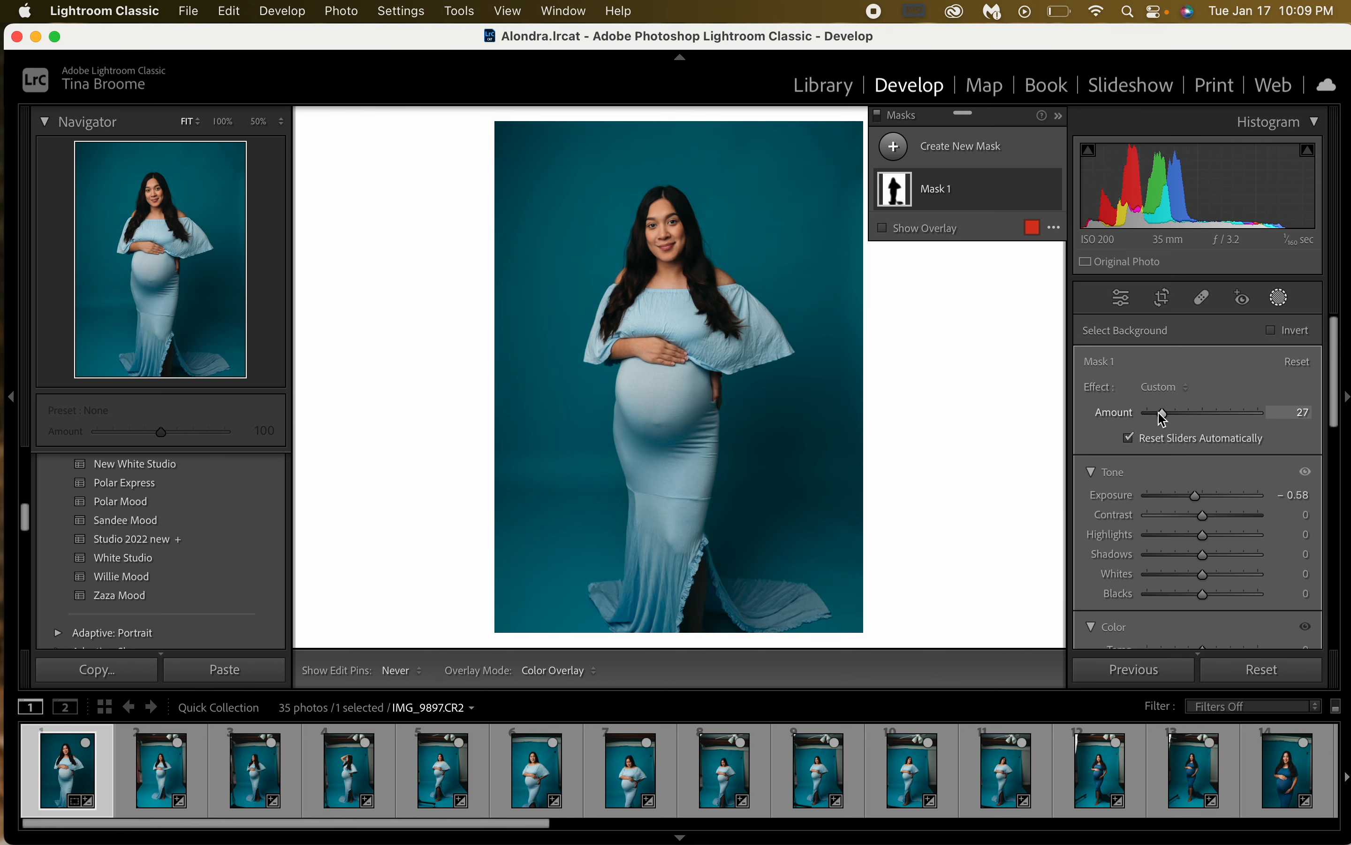
pyautogui.click(923, 197)
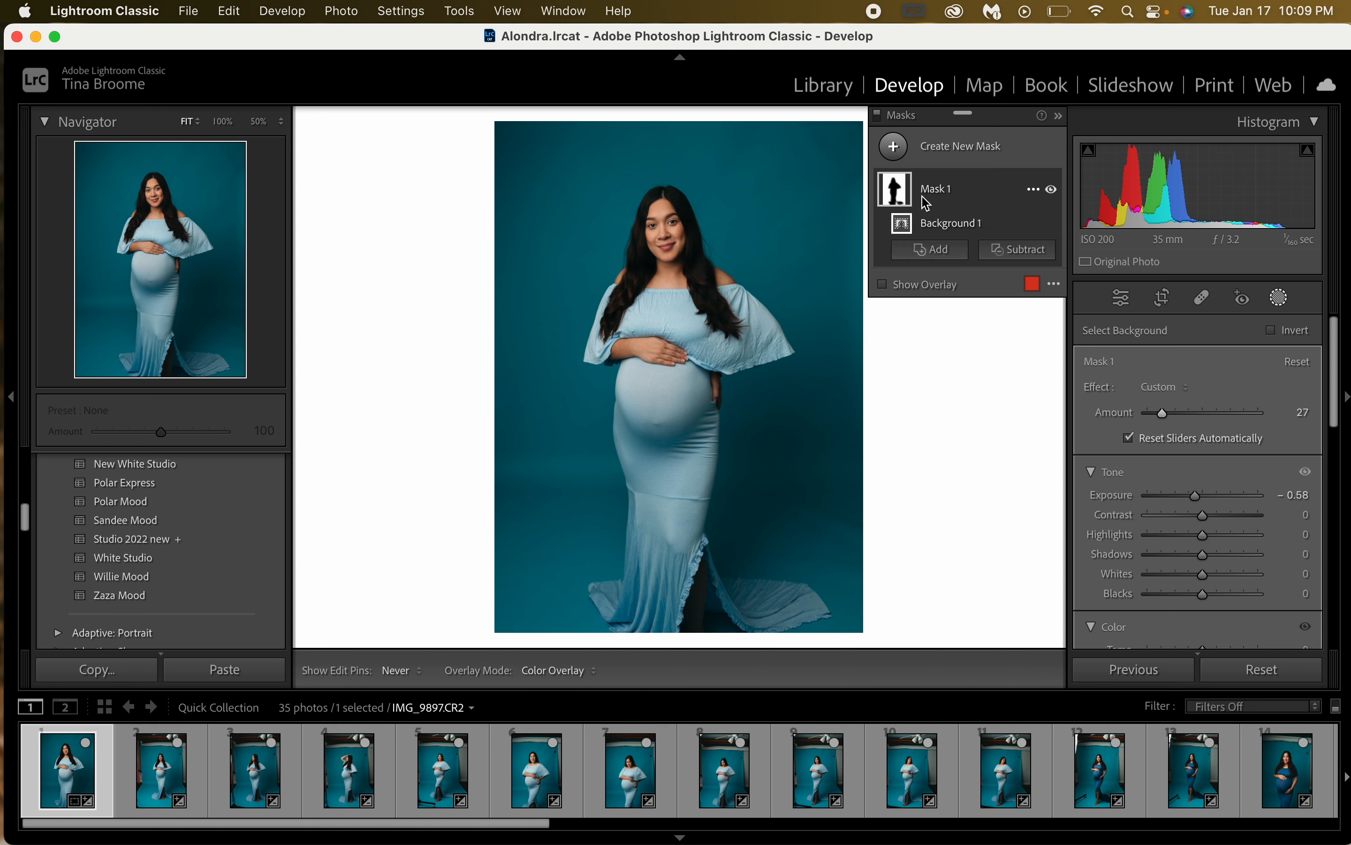
pyautogui.press('\\')
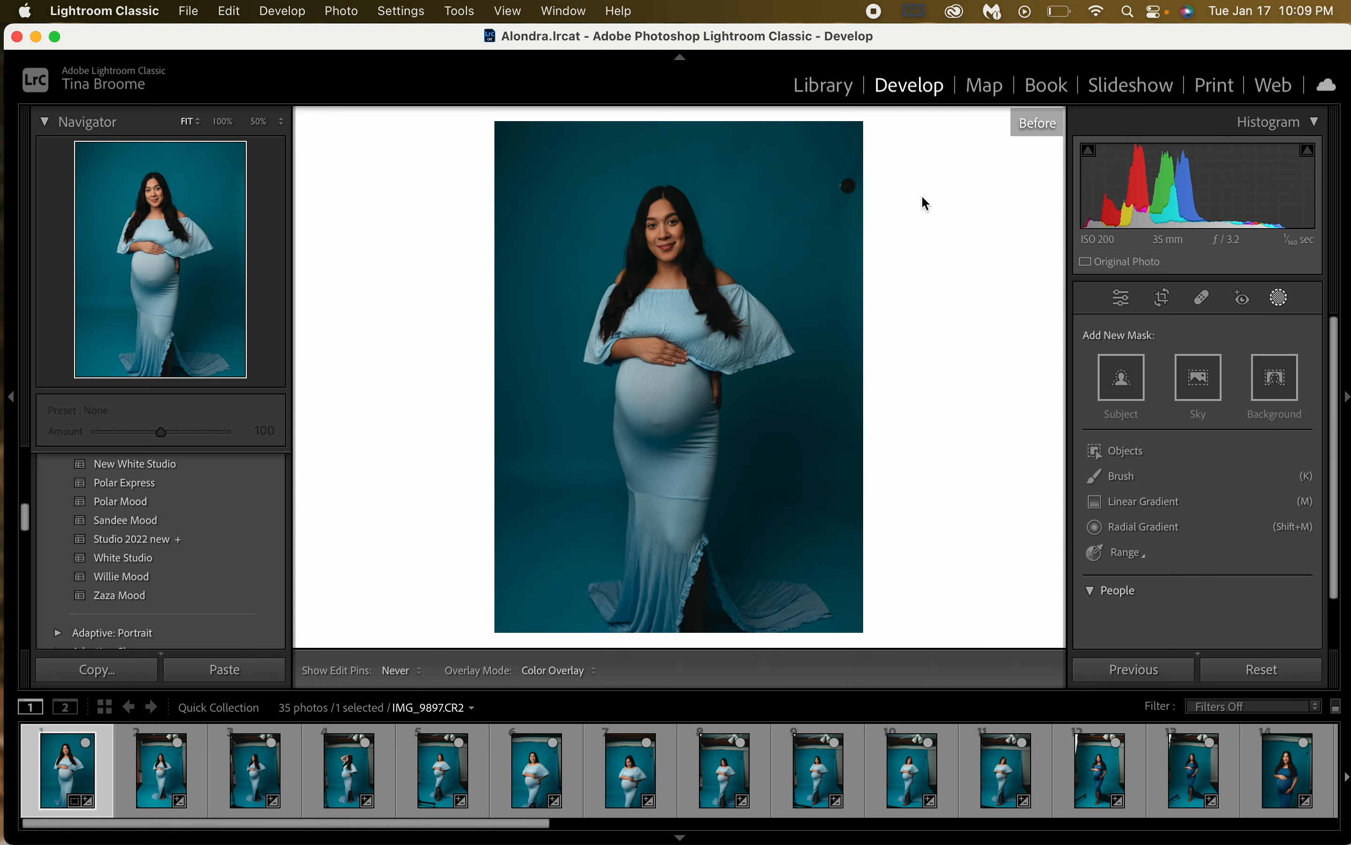
# Add a new Background mask with Exposure at 1.76, leave the Before view and reopen the mask
pyautogui.click(1266, 391)
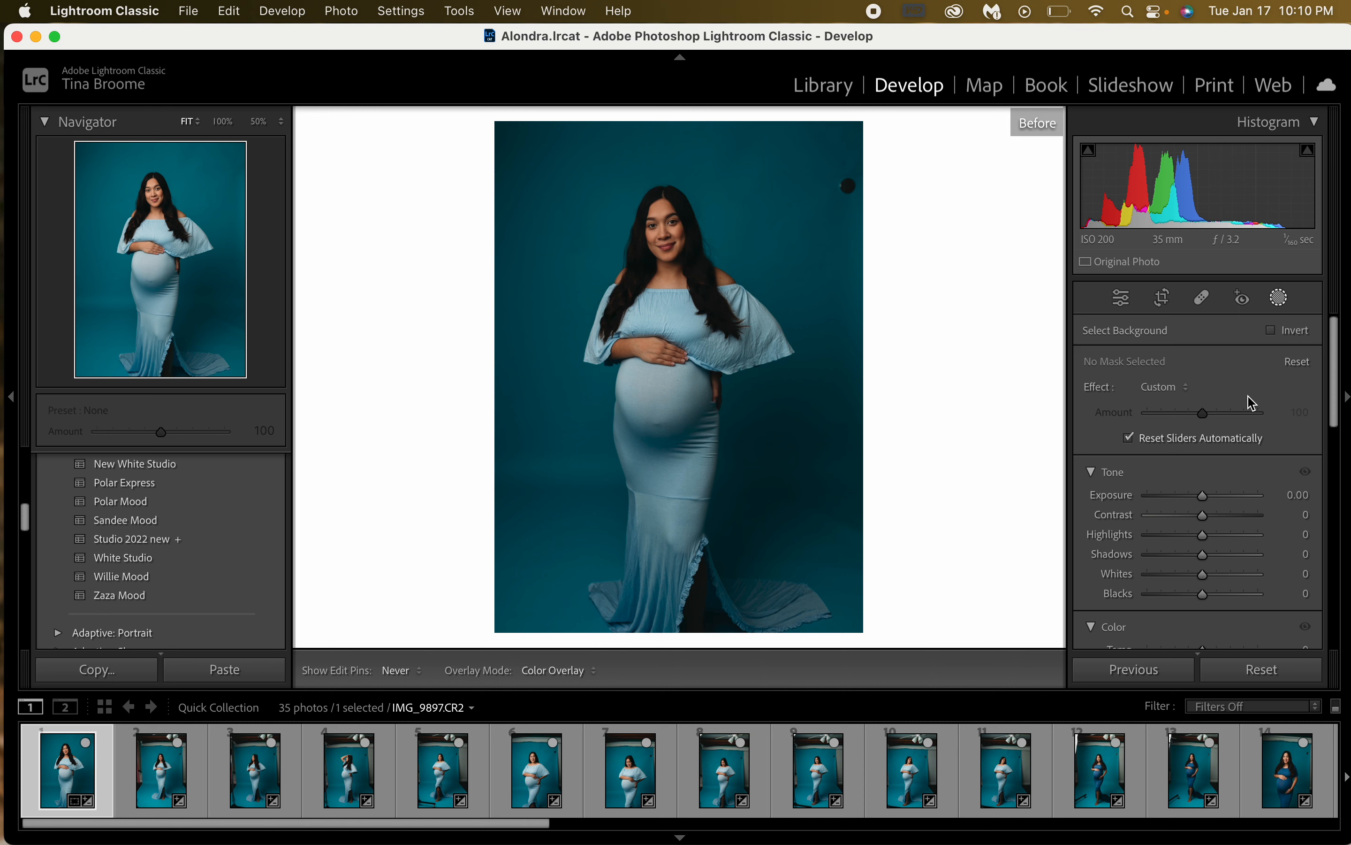
pyautogui.click(1279, 298)
pyautogui.click(1281, 300)
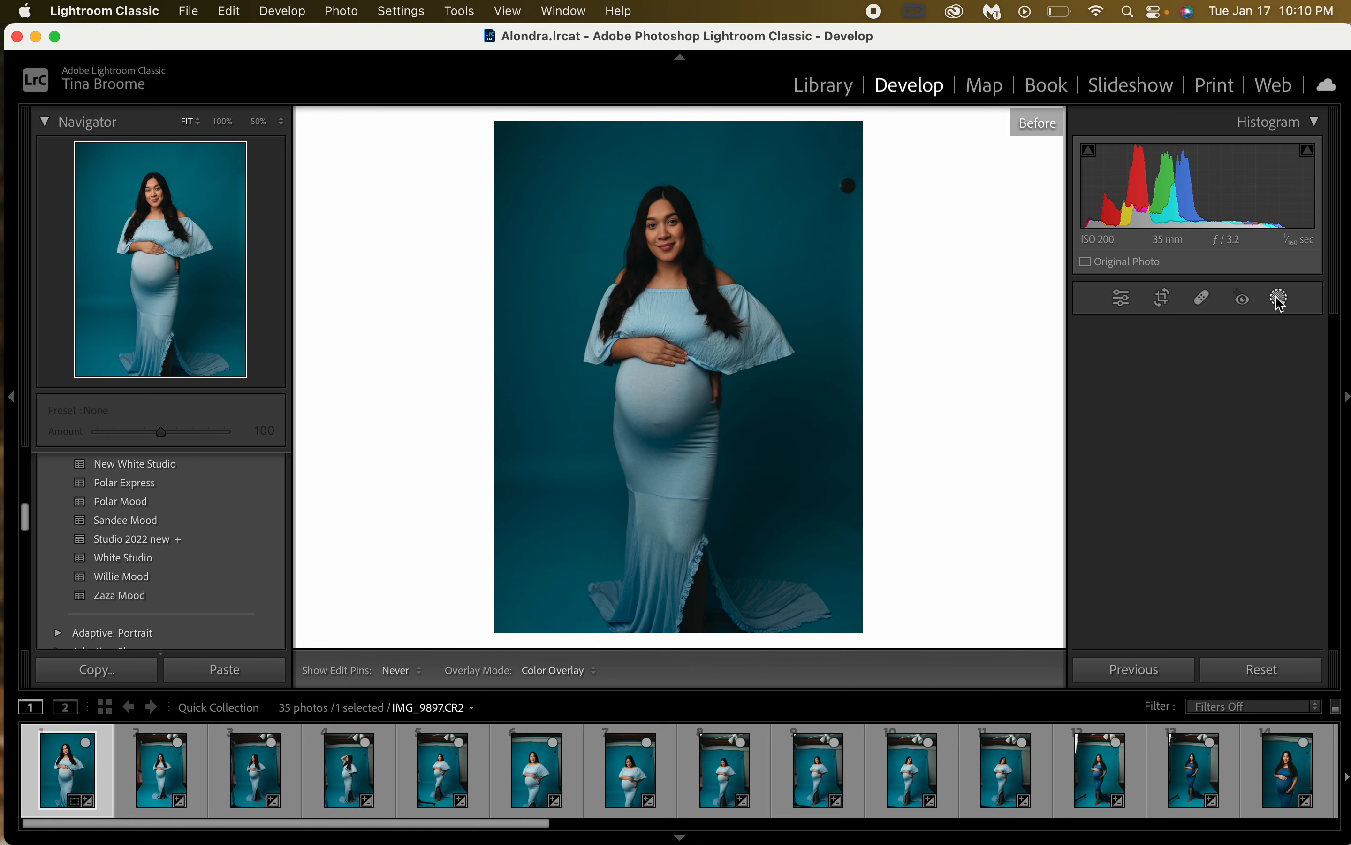
pyautogui.click(1277, 394)
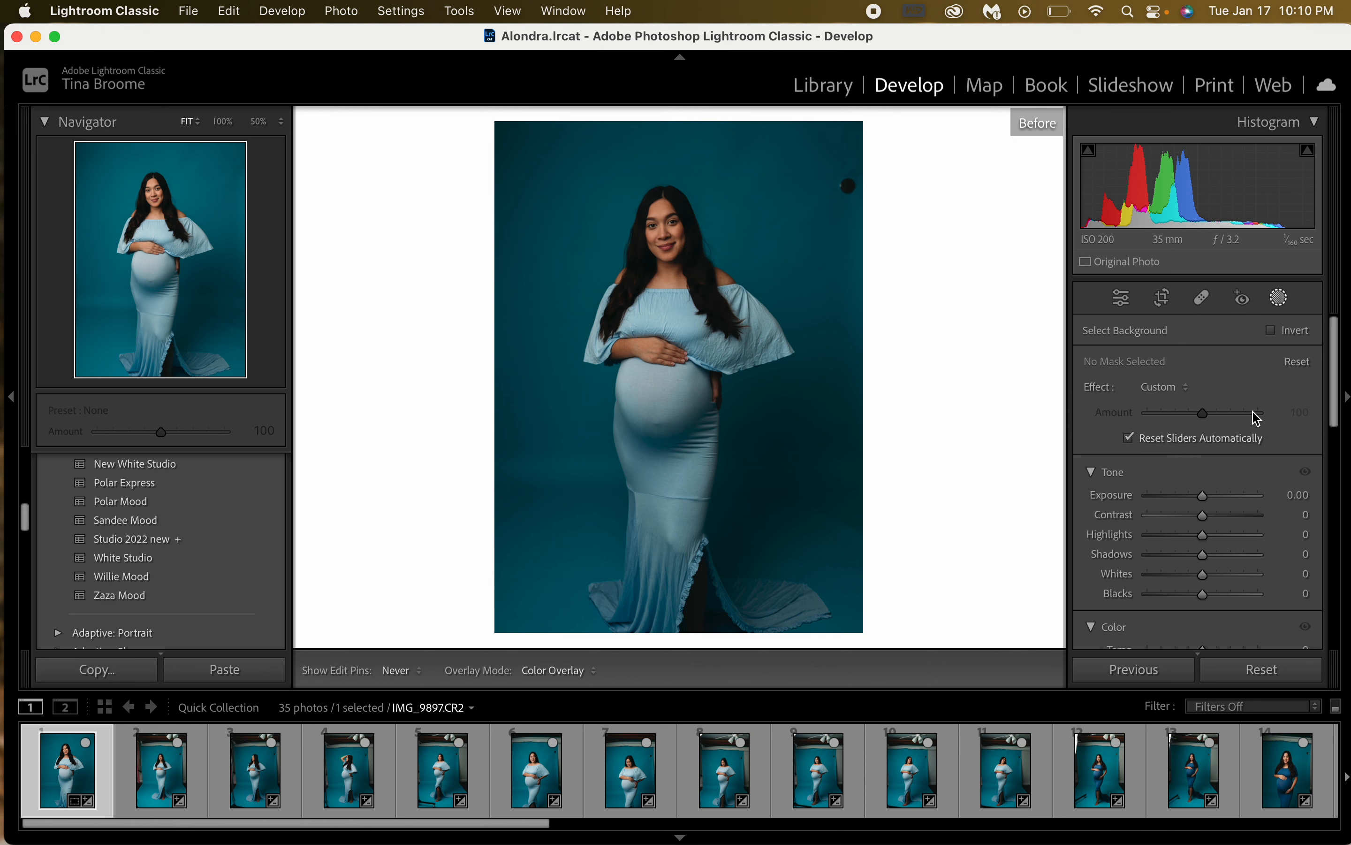
pyautogui.moveTo(1204, 498)
pyautogui.mouseDown()
pyautogui.moveTo(1240, 496)
pyautogui.moveTo(1152, 496)
pyautogui.moveTo(1227, 495)
pyautogui.mouseUp()
pyautogui.click(1289, 299)
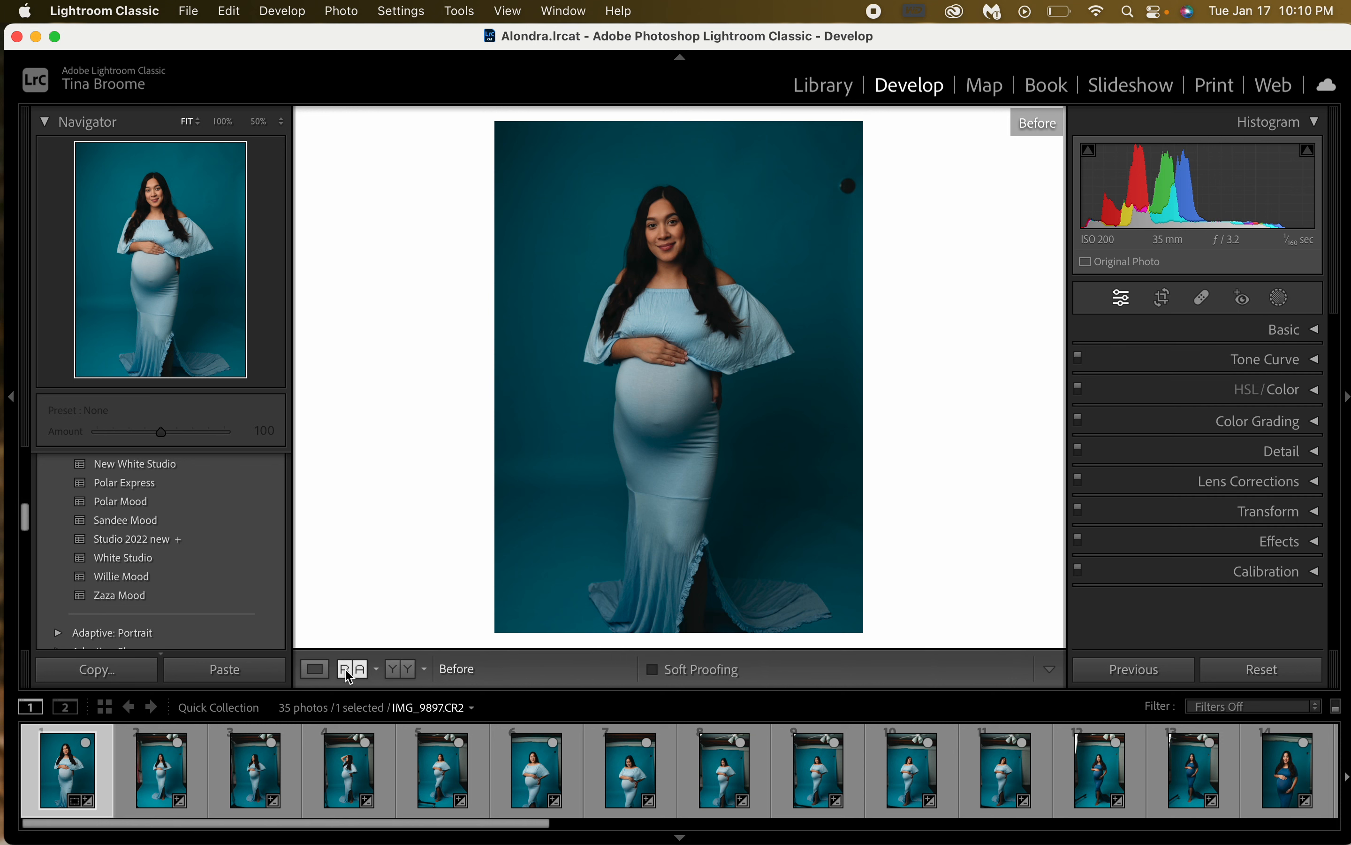
pyautogui.click(315, 669)
pyautogui.click(1280, 299)
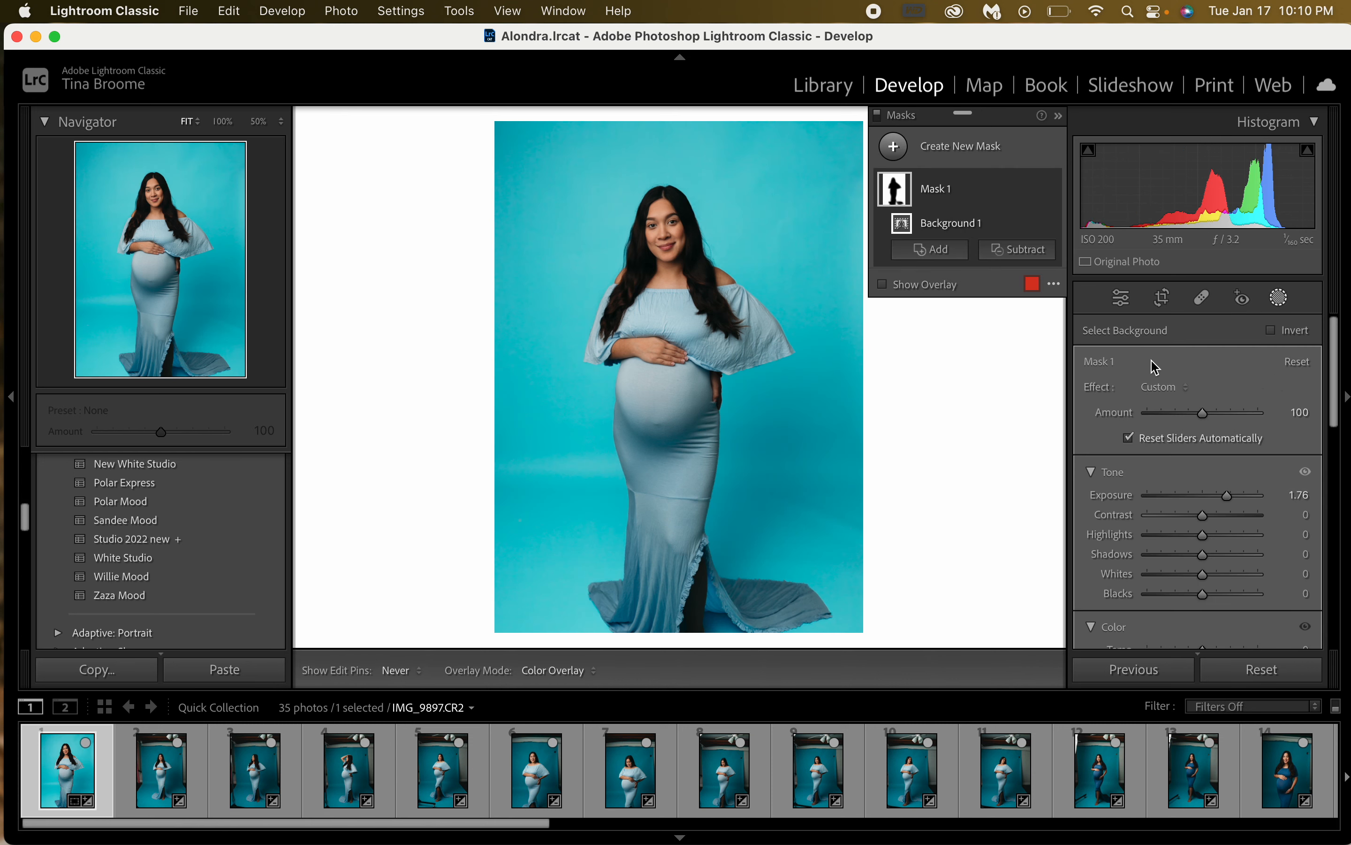
# Reset the Background mask's Exposure to 0.00
pyautogui.click(1228, 496)
pyautogui.moveTo(1228, 496)
pyautogui.mouseDown()
pyautogui.moveTo(1182, 496)
pyautogui.moveTo(1202, 496)
pyautogui.mouseUp()
pyautogui.doubleClick(1125, 503)
# Show the Background mask's overlay and change the overlay colour to blue
pyautogui.press('o')
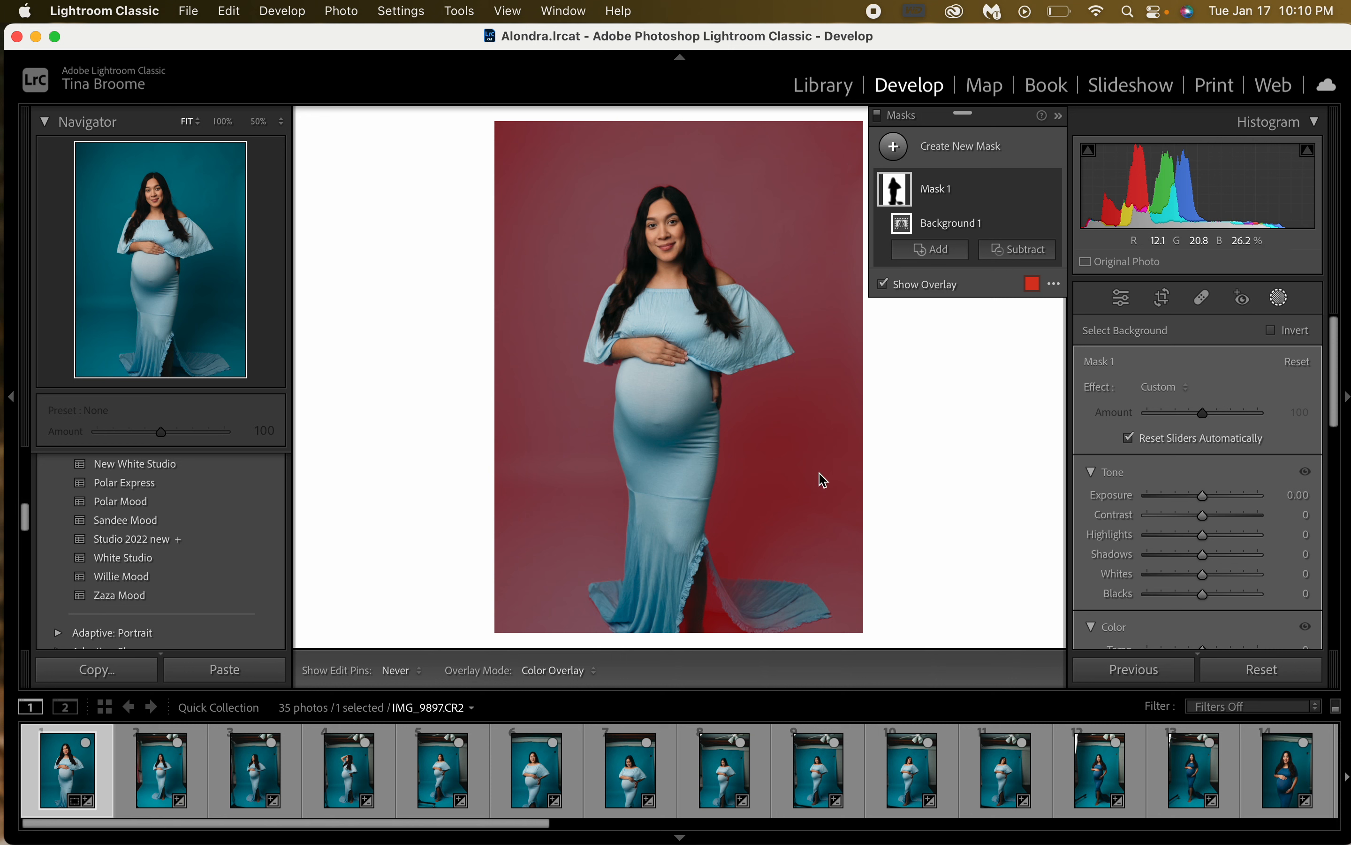
pyautogui.click(1031, 285)
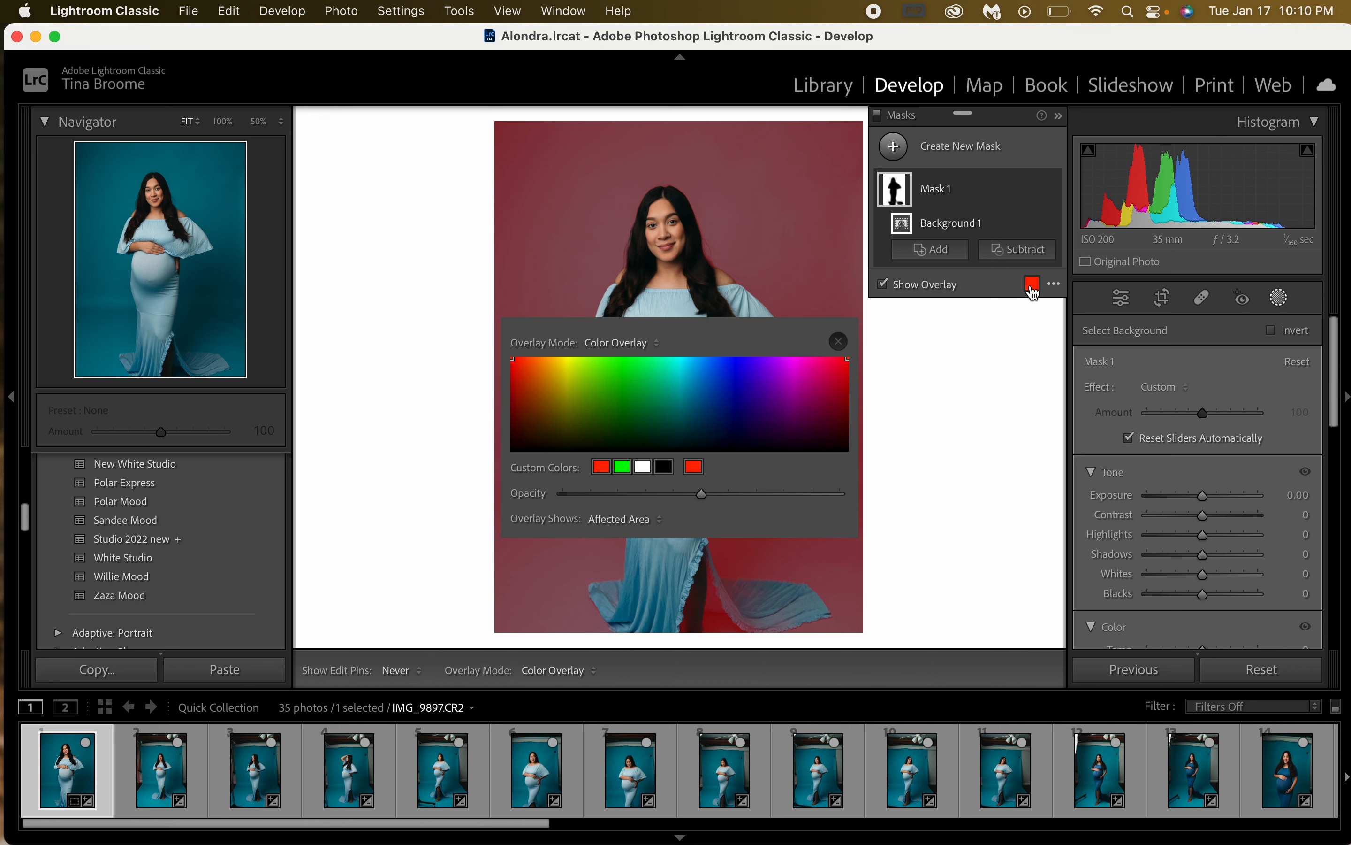
pyautogui.click(729, 370)
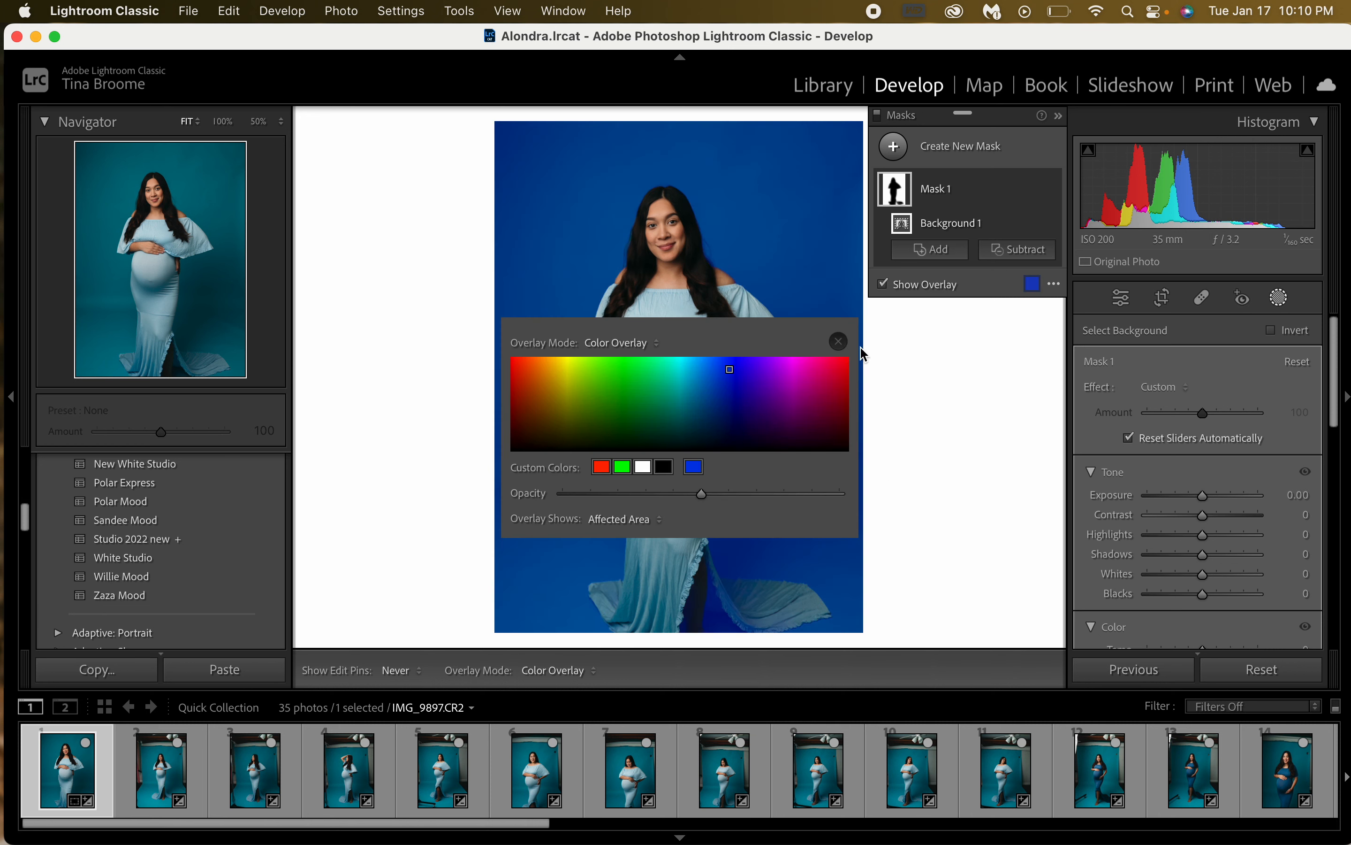
pyautogui.click(838, 341)
# Set the Background mask's Exposure to −0.57, Shadows to −13 and Sharpness to 1
pyautogui.moveTo(1203, 496)
pyautogui.mouseDown()
pyautogui.moveTo(1237, 500)
pyautogui.moveTo(1140, 504)
pyautogui.moveTo(1195, 503)
pyautogui.mouseUp()
pyautogui.moveTo(1217, 565); pyautogui.dragTo(1201, 560)
pyautogui.scroll(-4, 1204, 561)
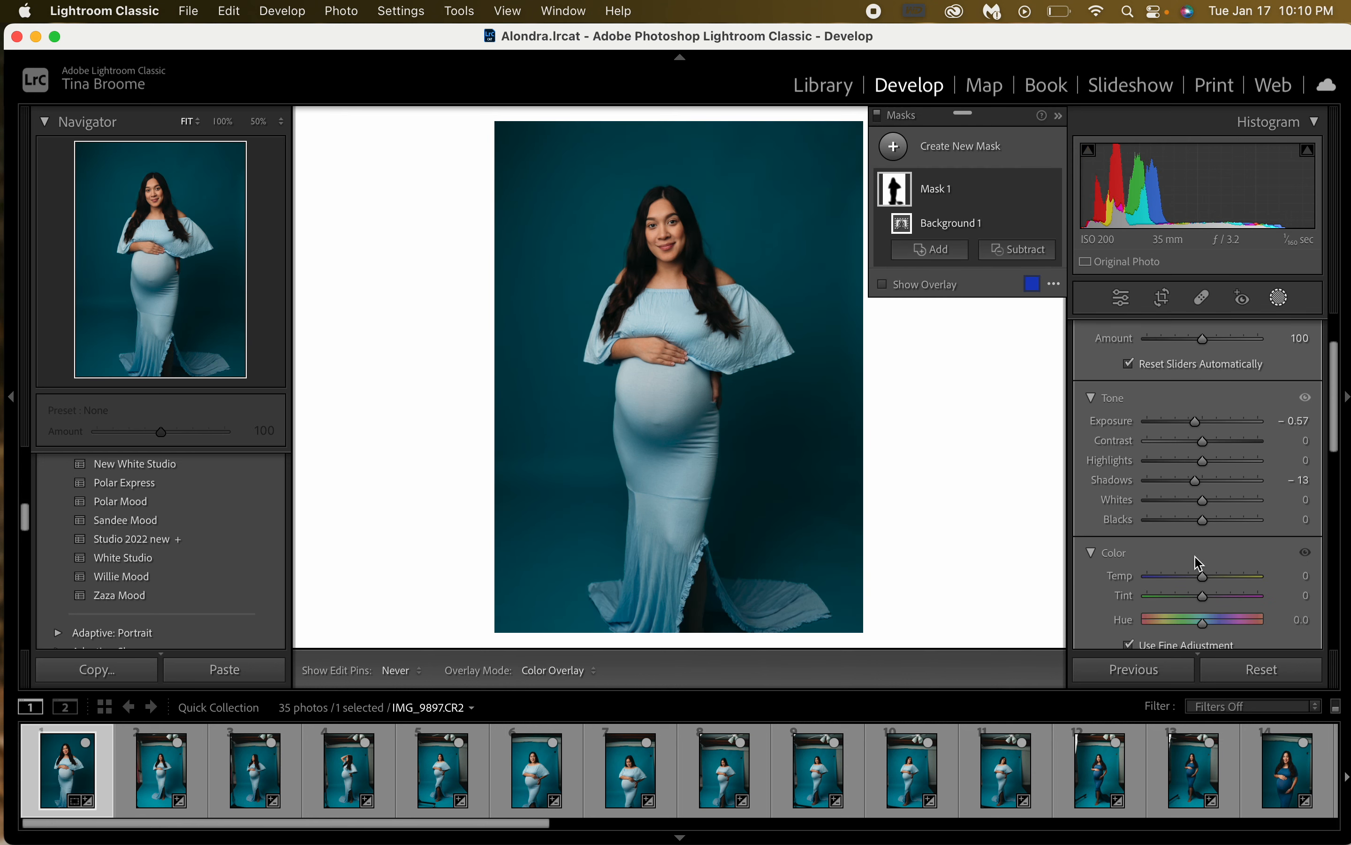
pyautogui.scroll(-5, 1209, 564)
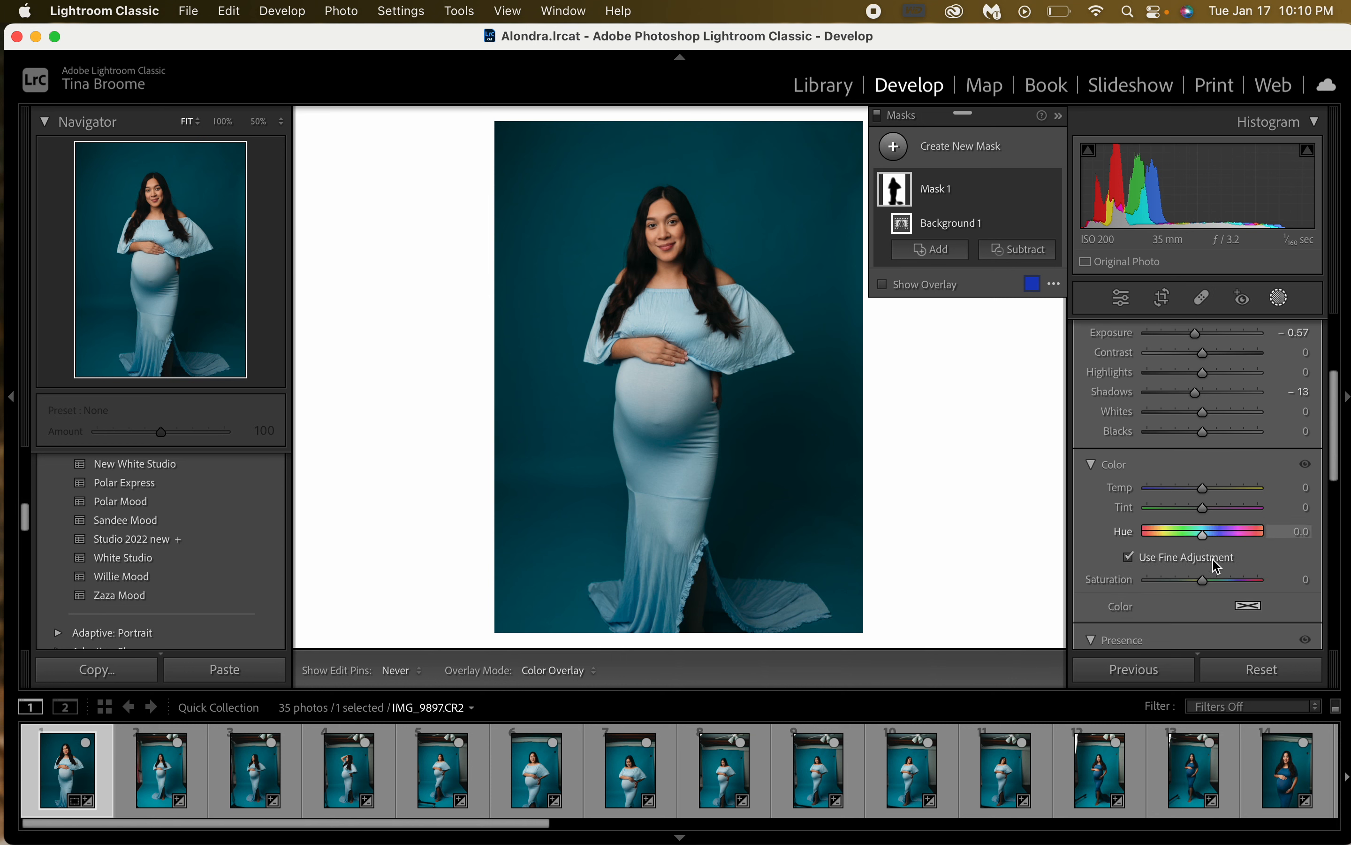
pyautogui.scroll(-5, 1218, 581)
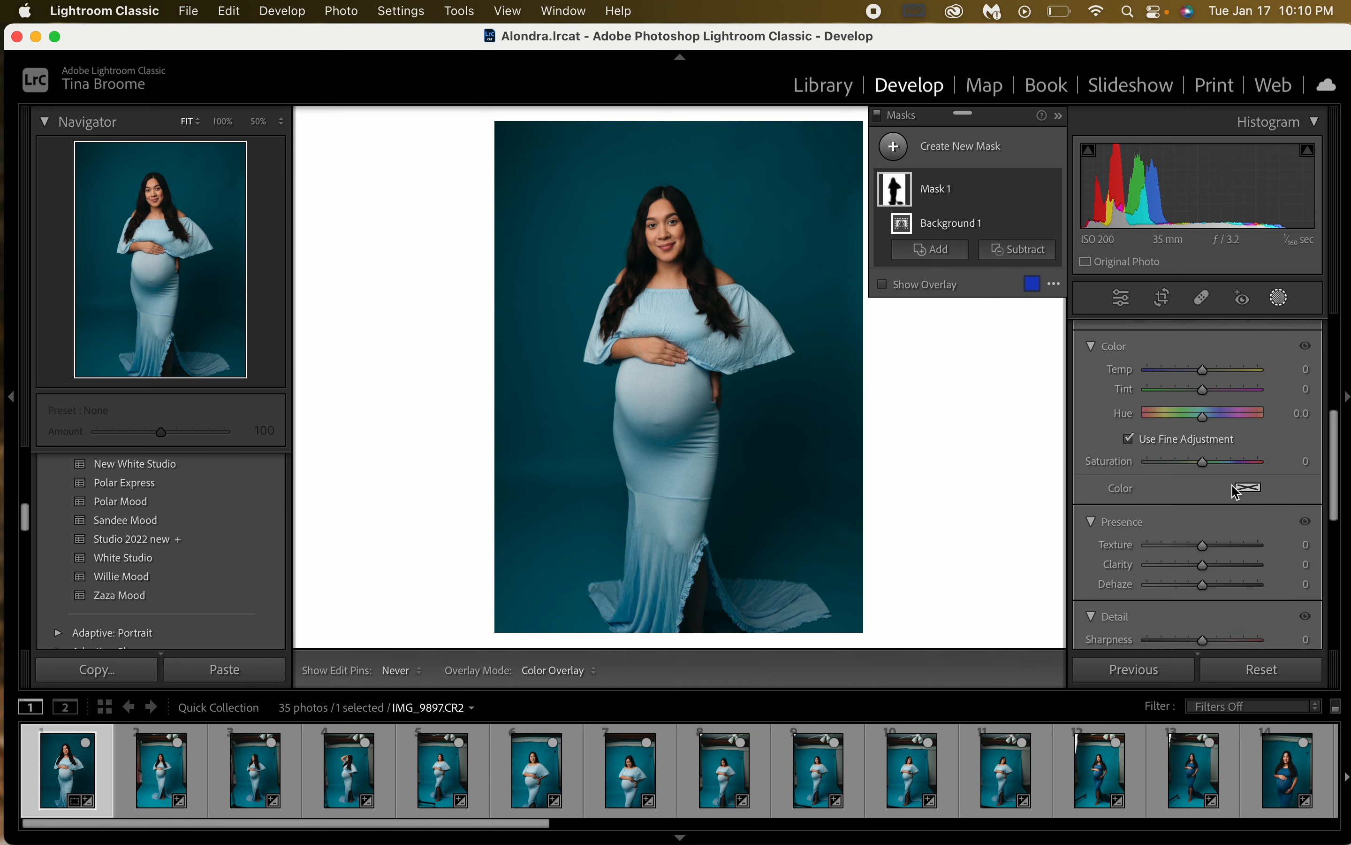
pyautogui.scroll(-2, 1234, 491)
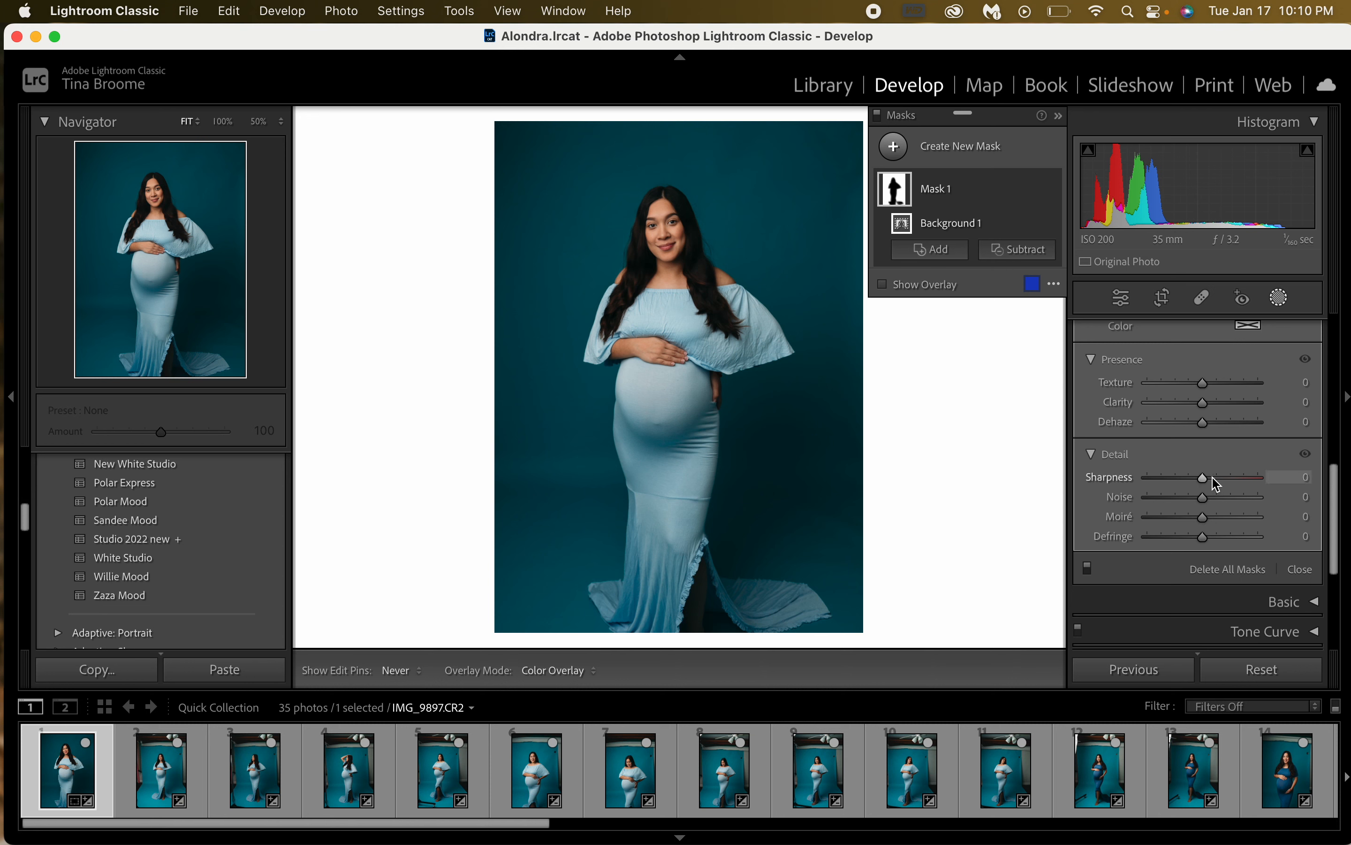
pyautogui.moveTo(1216, 481)
pyautogui.mouseDown()
pyautogui.moveTo(1204, 482)
pyautogui.moveTo(1263, 488)
pyautogui.moveTo(1204, 478)
pyautogui.mouseUp()
pyautogui.scroll(8, 1151, 472)
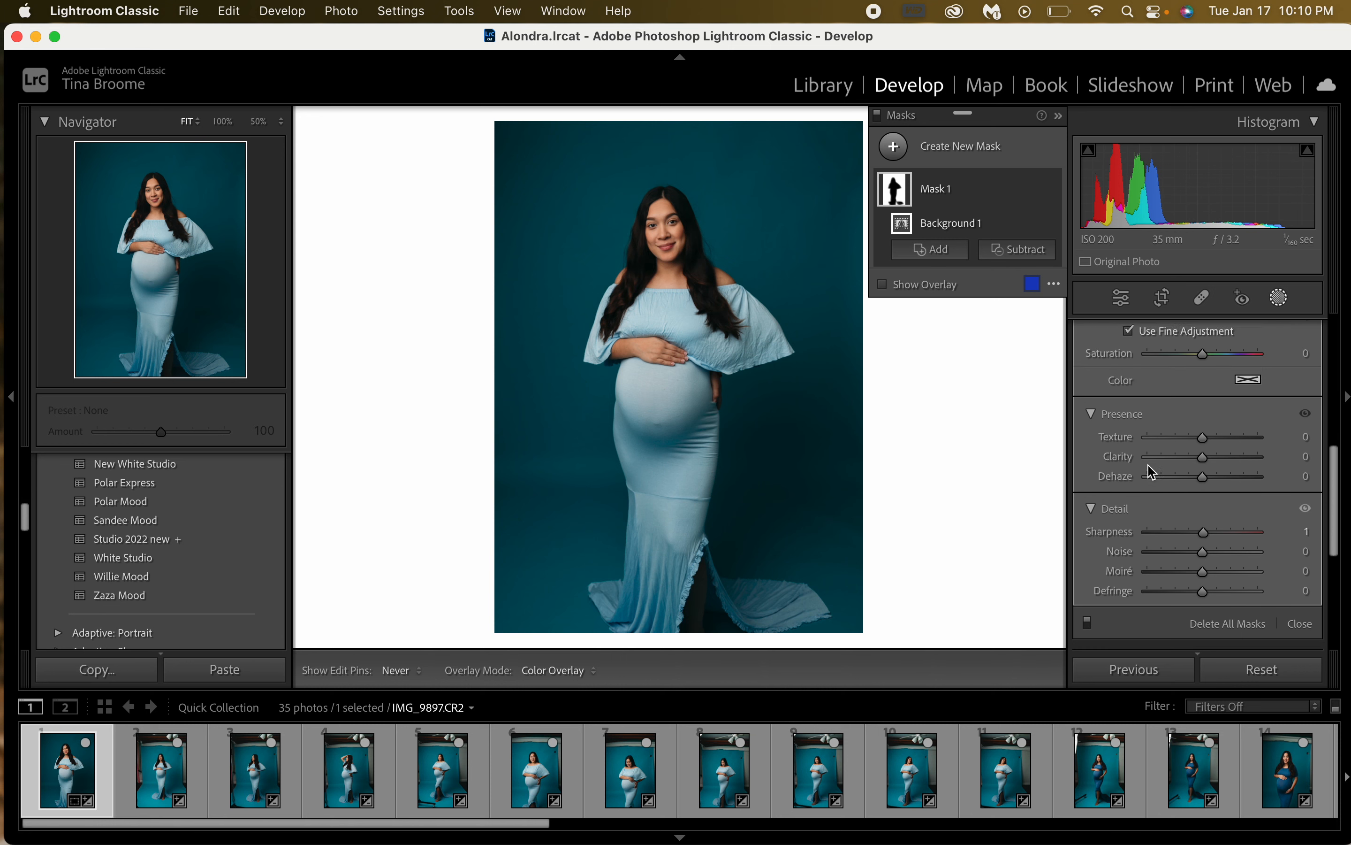
pyautogui.scroll(1, 1155, 475)
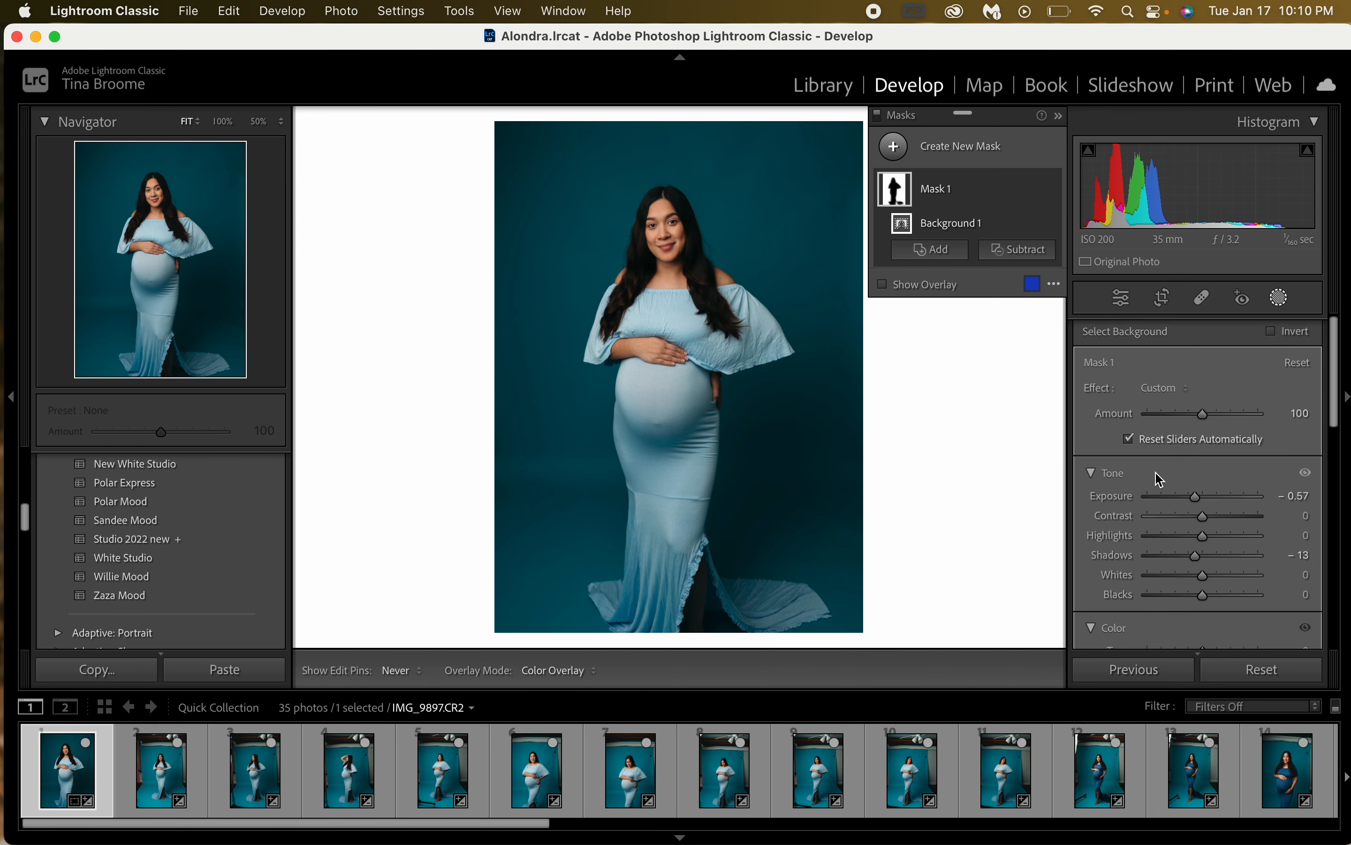
# Delete the Background mask and go back over the list of new mask types
pyautogui.click(989, 190)
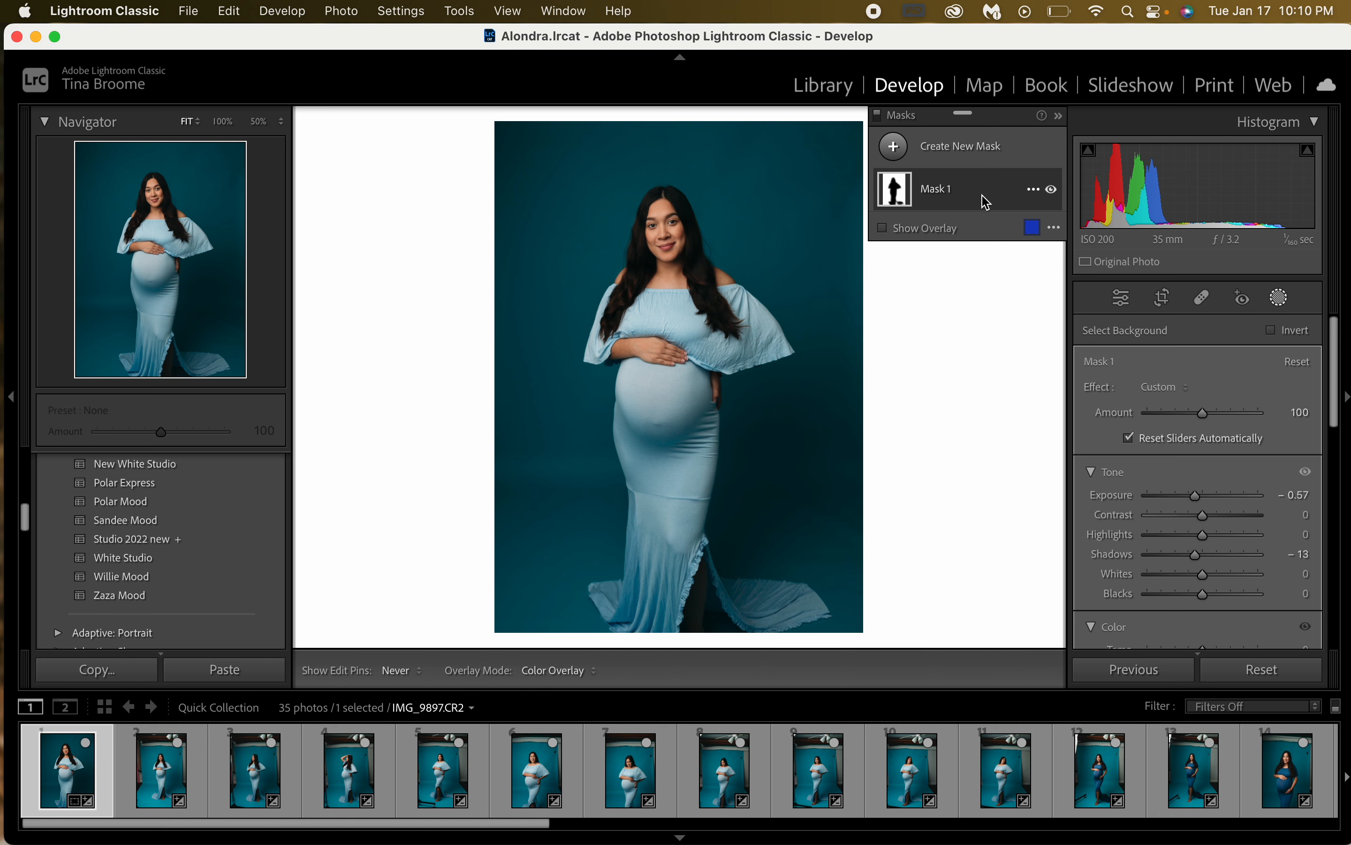
pyautogui.press('Delete')
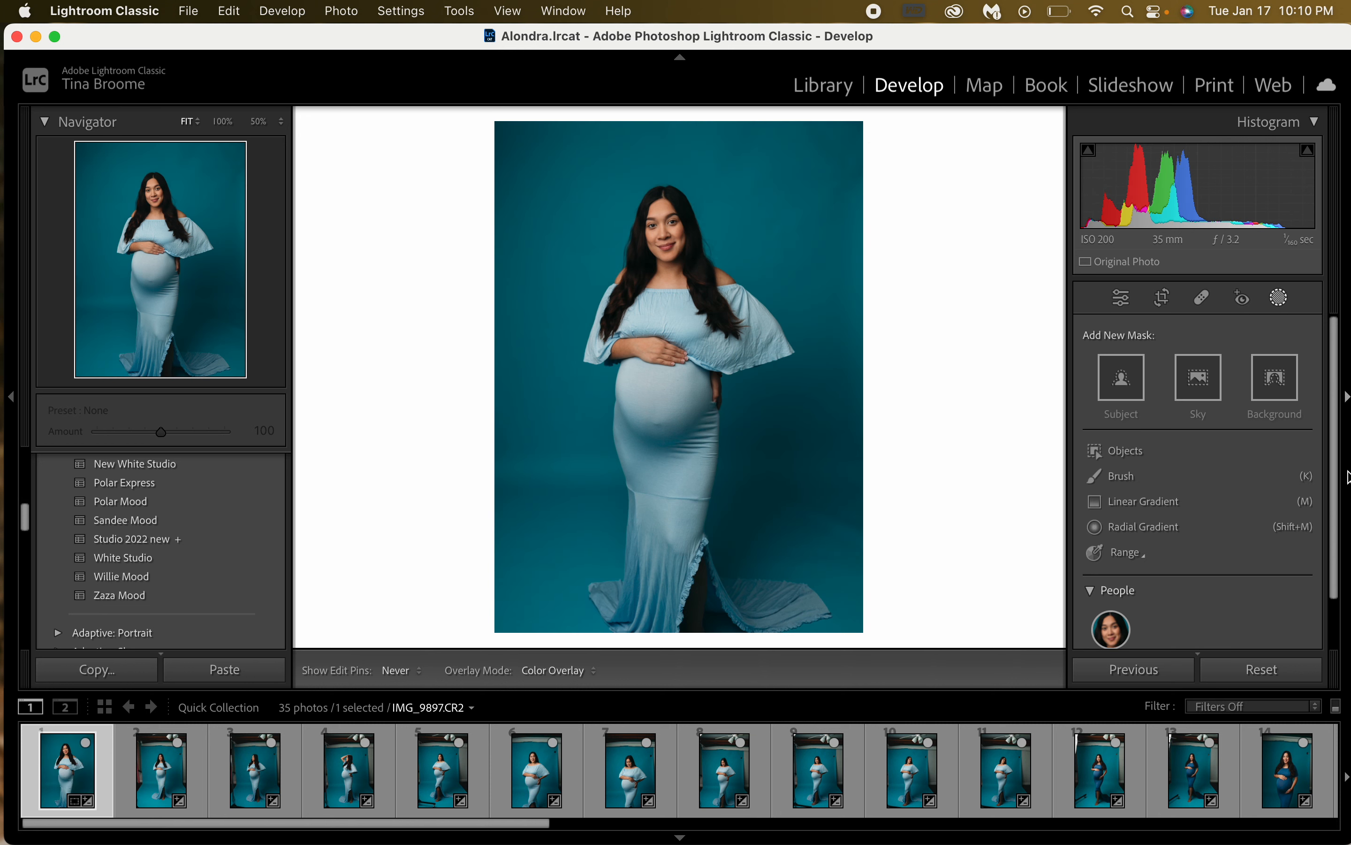
pyautogui.scroll(-2, 1222, 474)
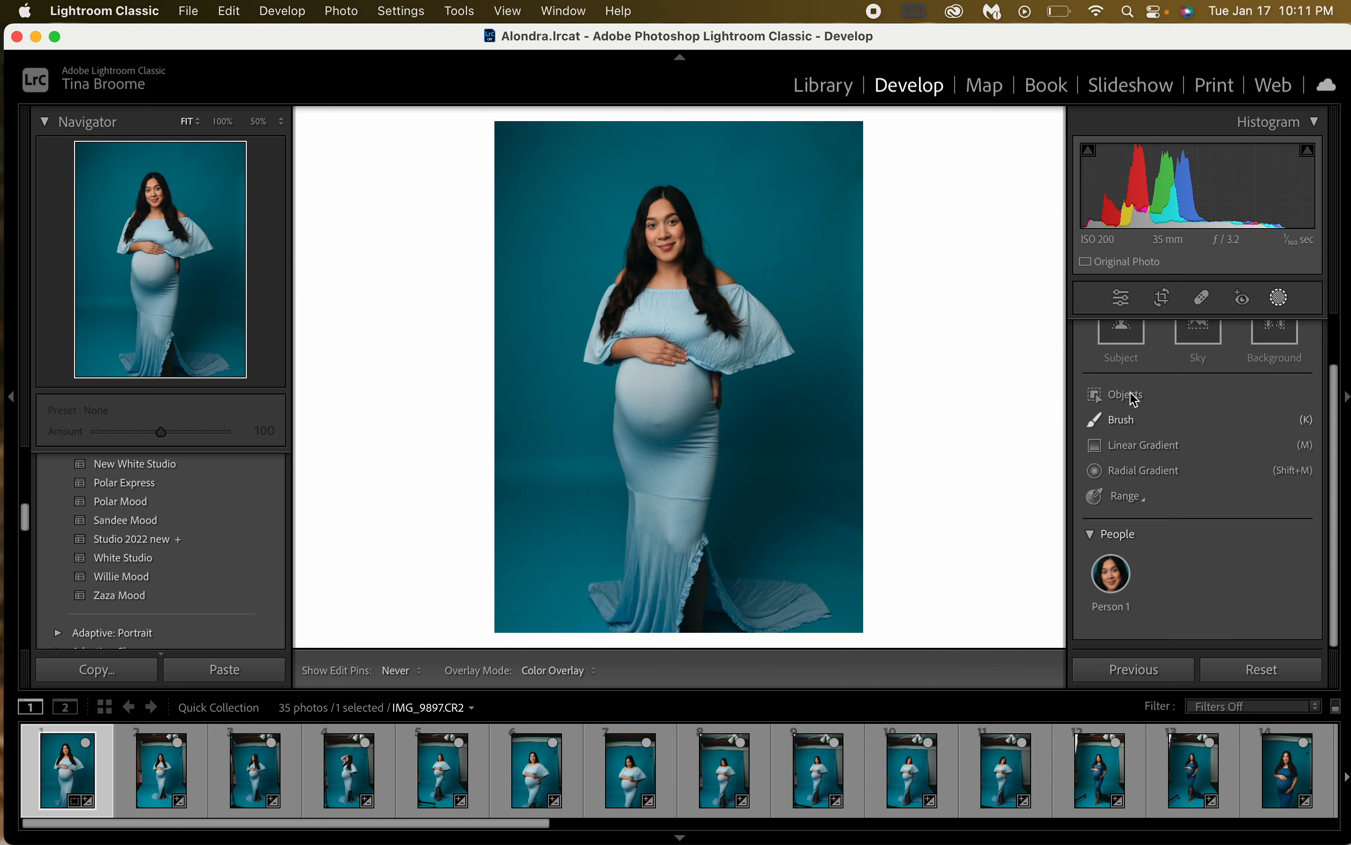
# Create a radial gradient mask centred on the woman's face and set its Exposure to 1.83
pyautogui.click(1174, 478)
pyautogui.moveTo(668, 228); pyautogui.dragTo(805, 356)
pyautogui.moveTo(1207, 469); pyautogui.dragTo(1232, 470)
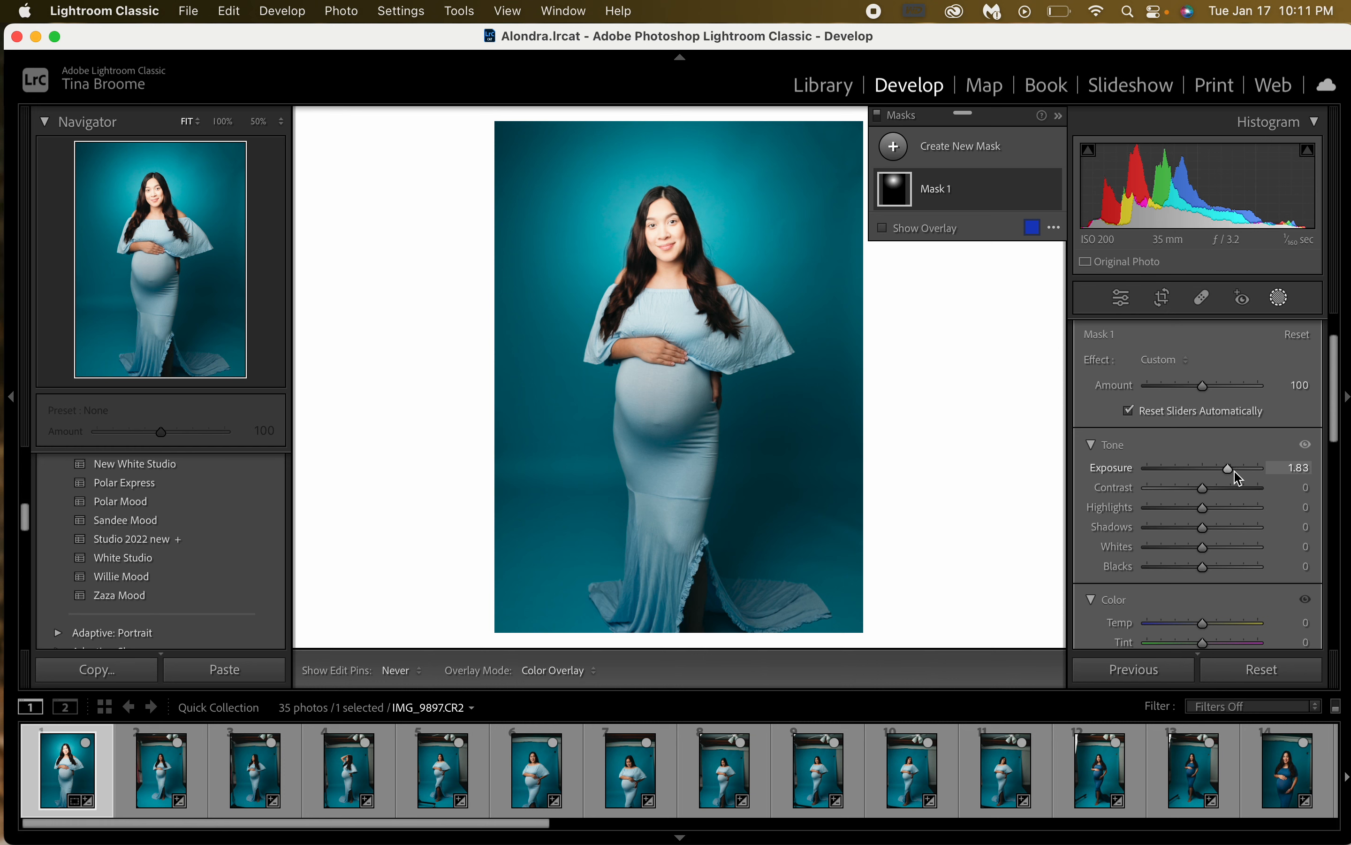
pyautogui.scroll(2, 1239, 477)
pyautogui.scroll(-5, 1239, 478)
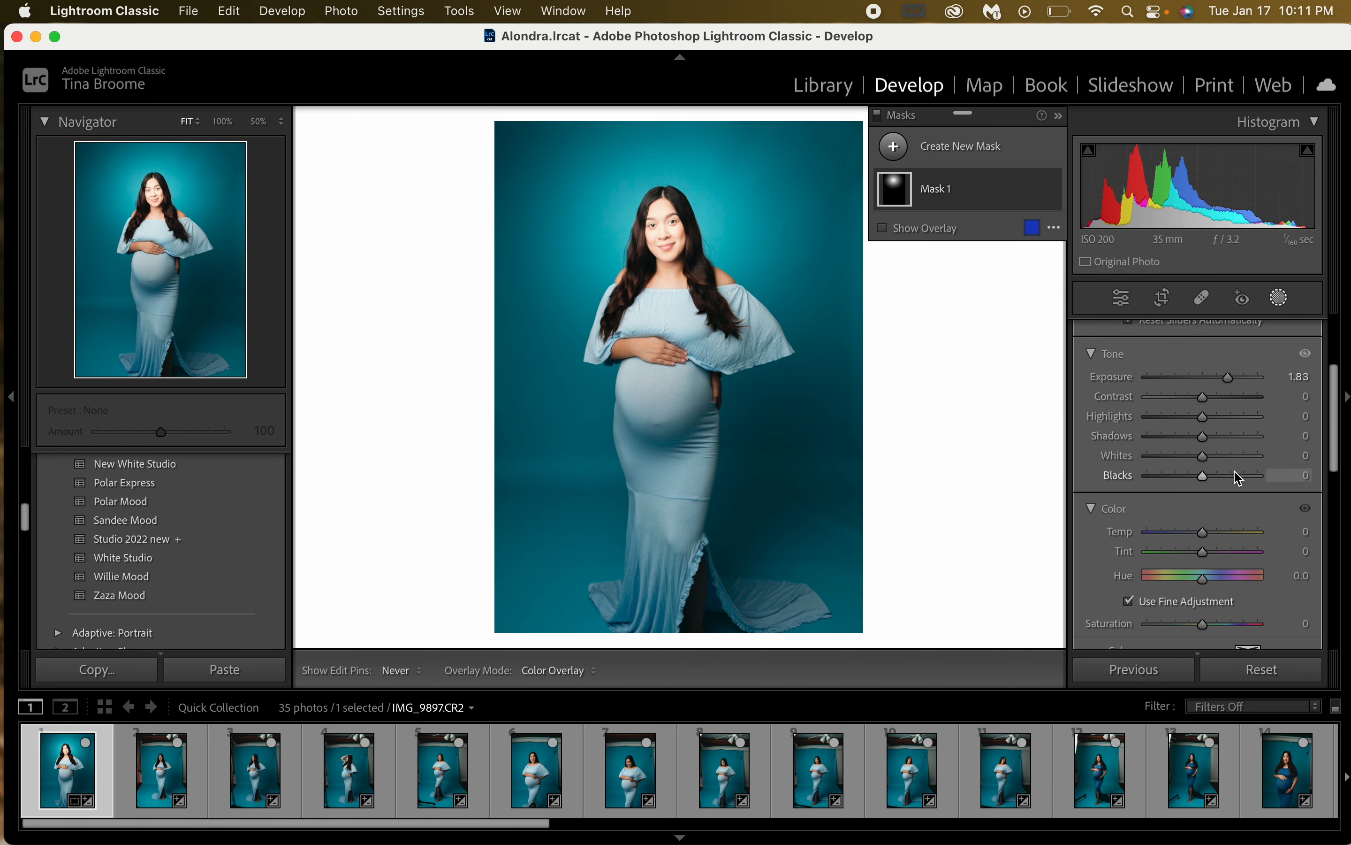
pyautogui.scroll(-10, 1239, 478)
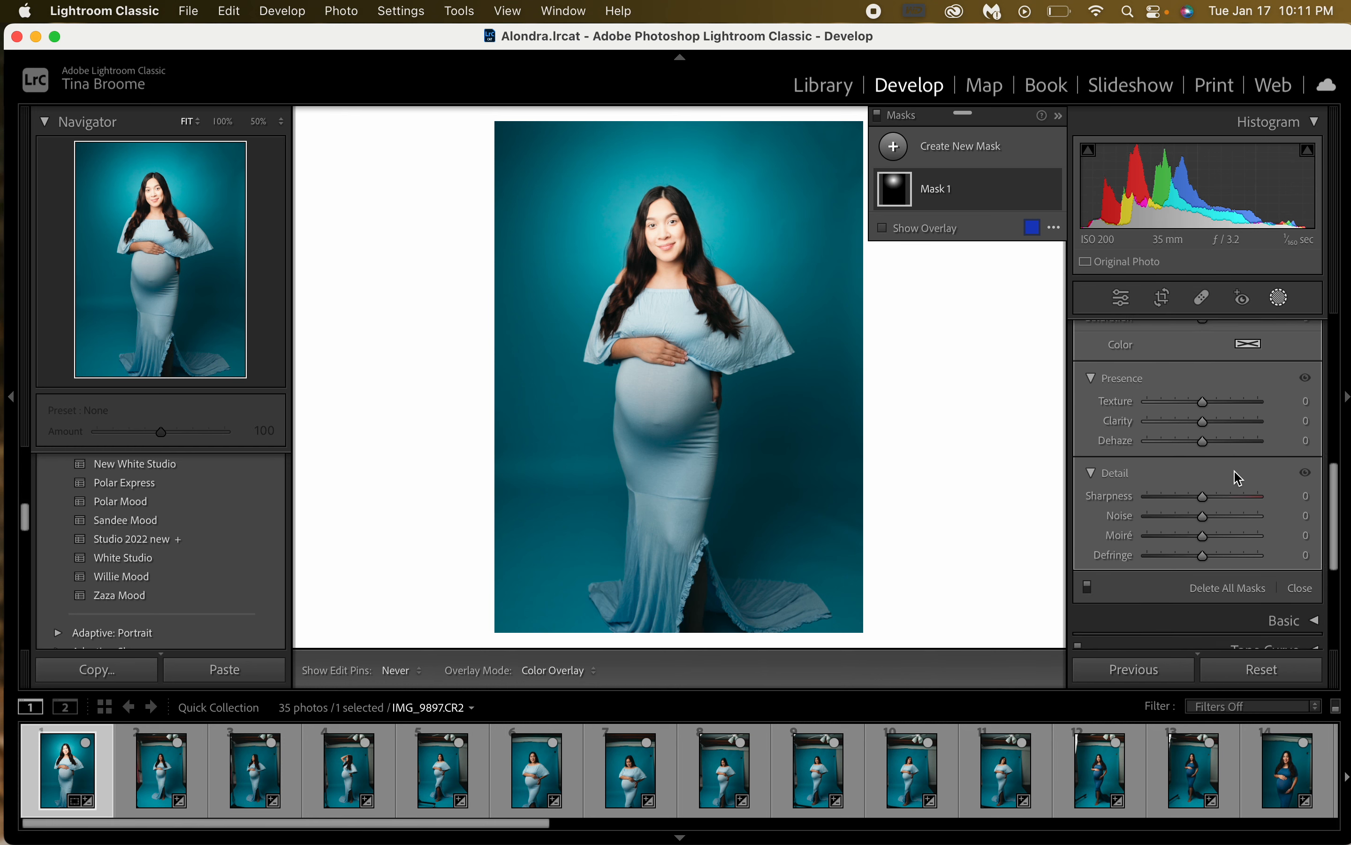
pyautogui.scroll(-4, 1239, 478)
# Invert the radial gradient mask, set its Exposure to −0.16 and turn the inversion off again
pyautogui.scroll(10, 1238, 477)
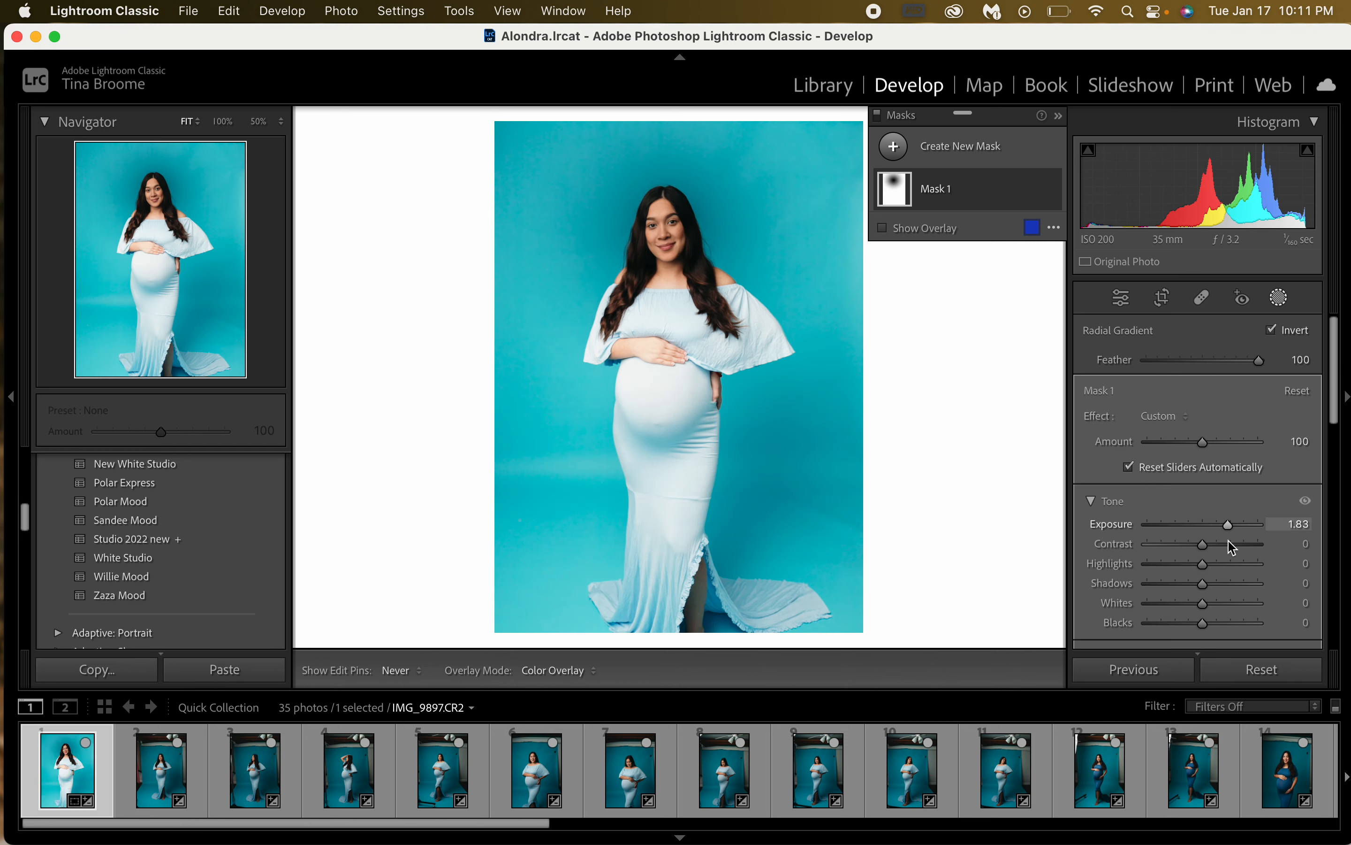
pyautogui.moveTo(1228, 525); pyautogui.dragTo(1205, 528)
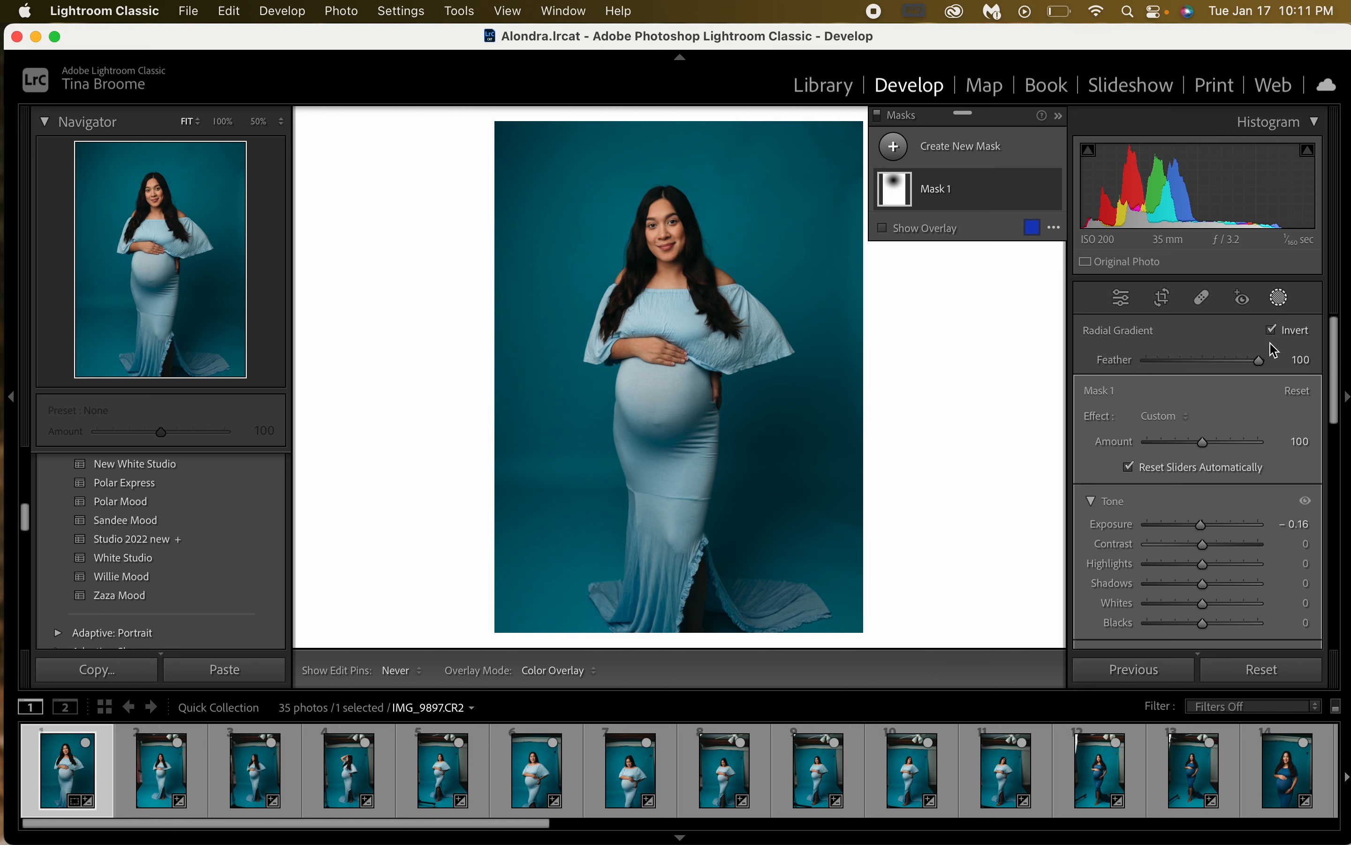
pyautogui.click(1273, 331)
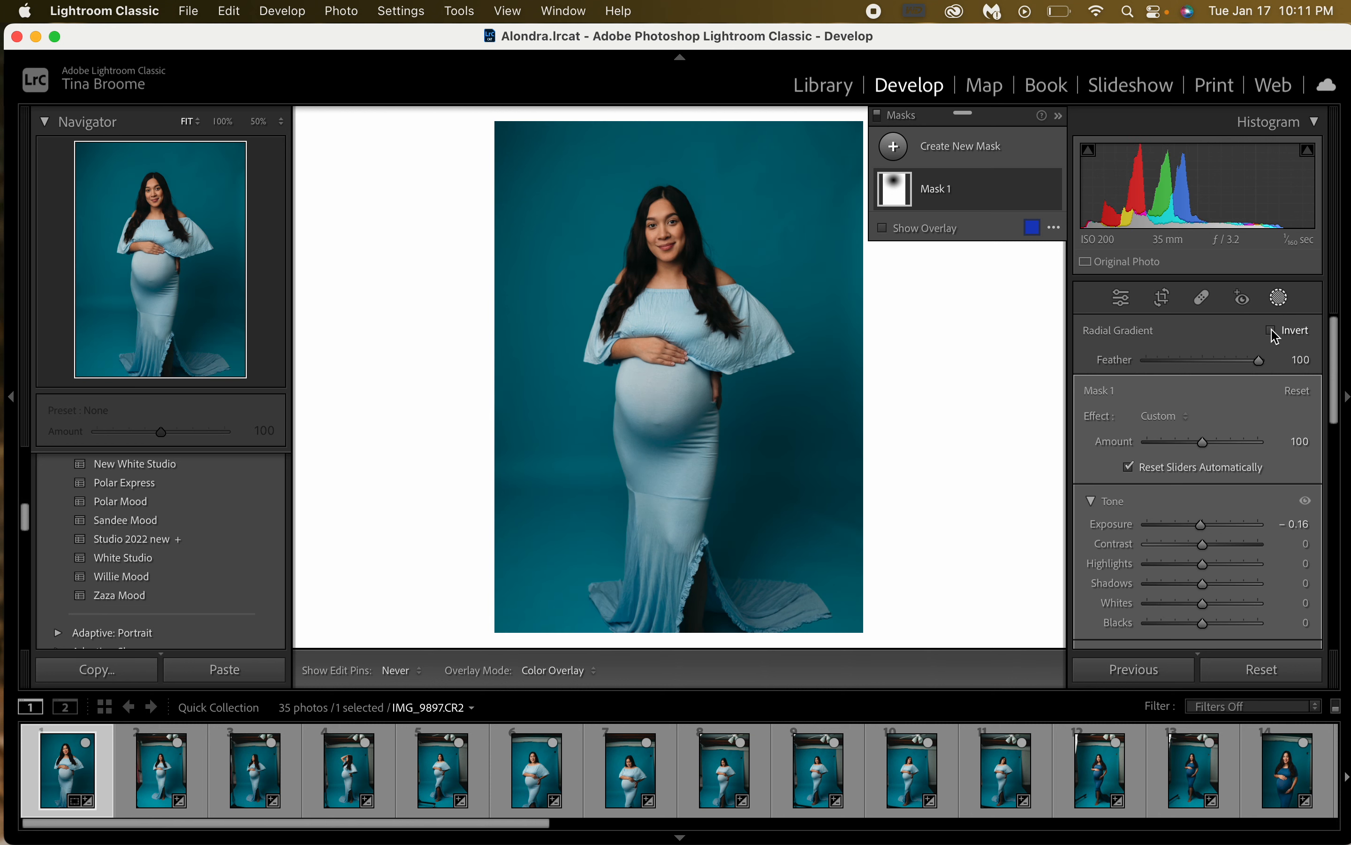
# Delete the radial gradient mask and look over the Range mask options
pyautogui.click(952, 193)
pyautogui.press('Delete')
pyautogui.press('Delete')
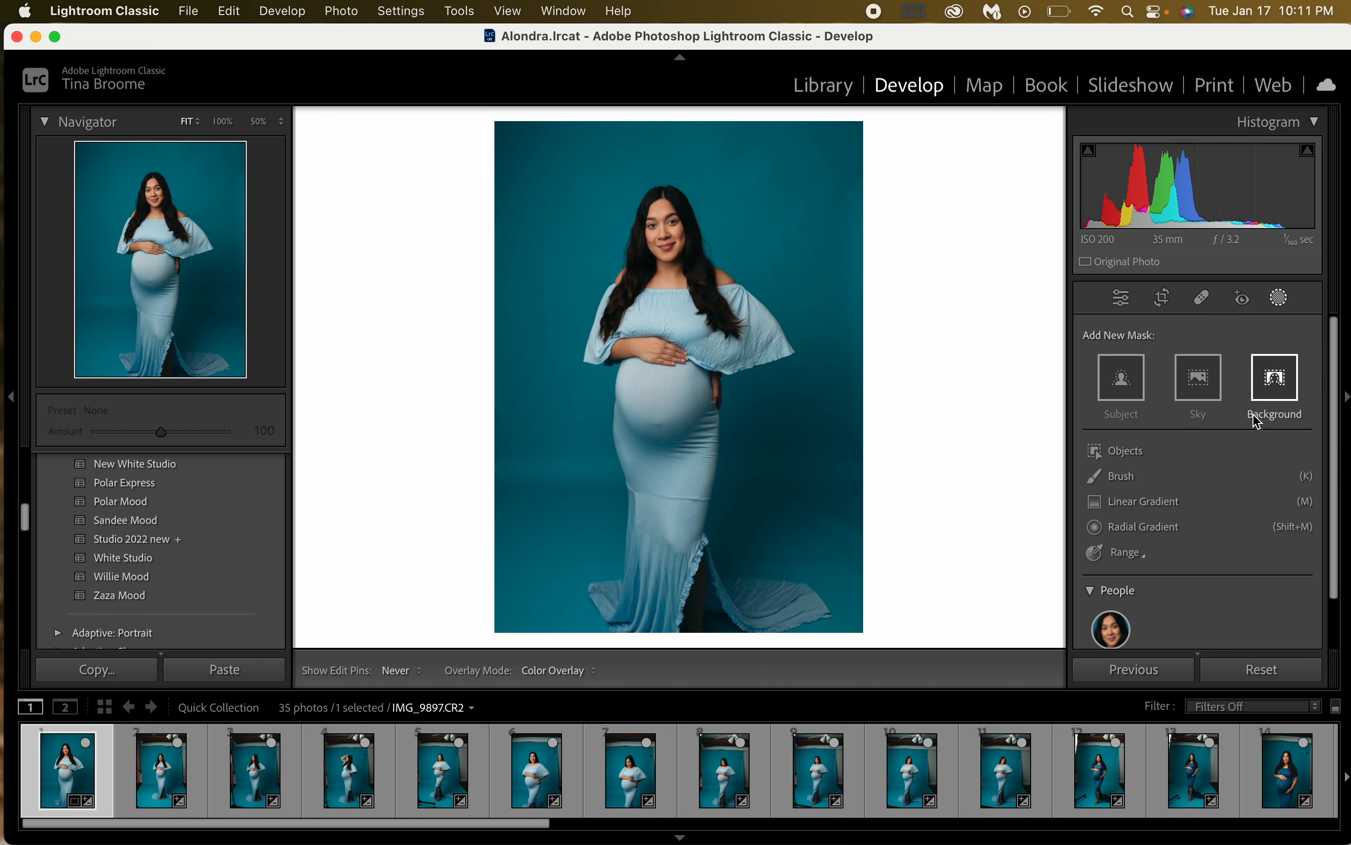
pyautogui.click(1280, 298)
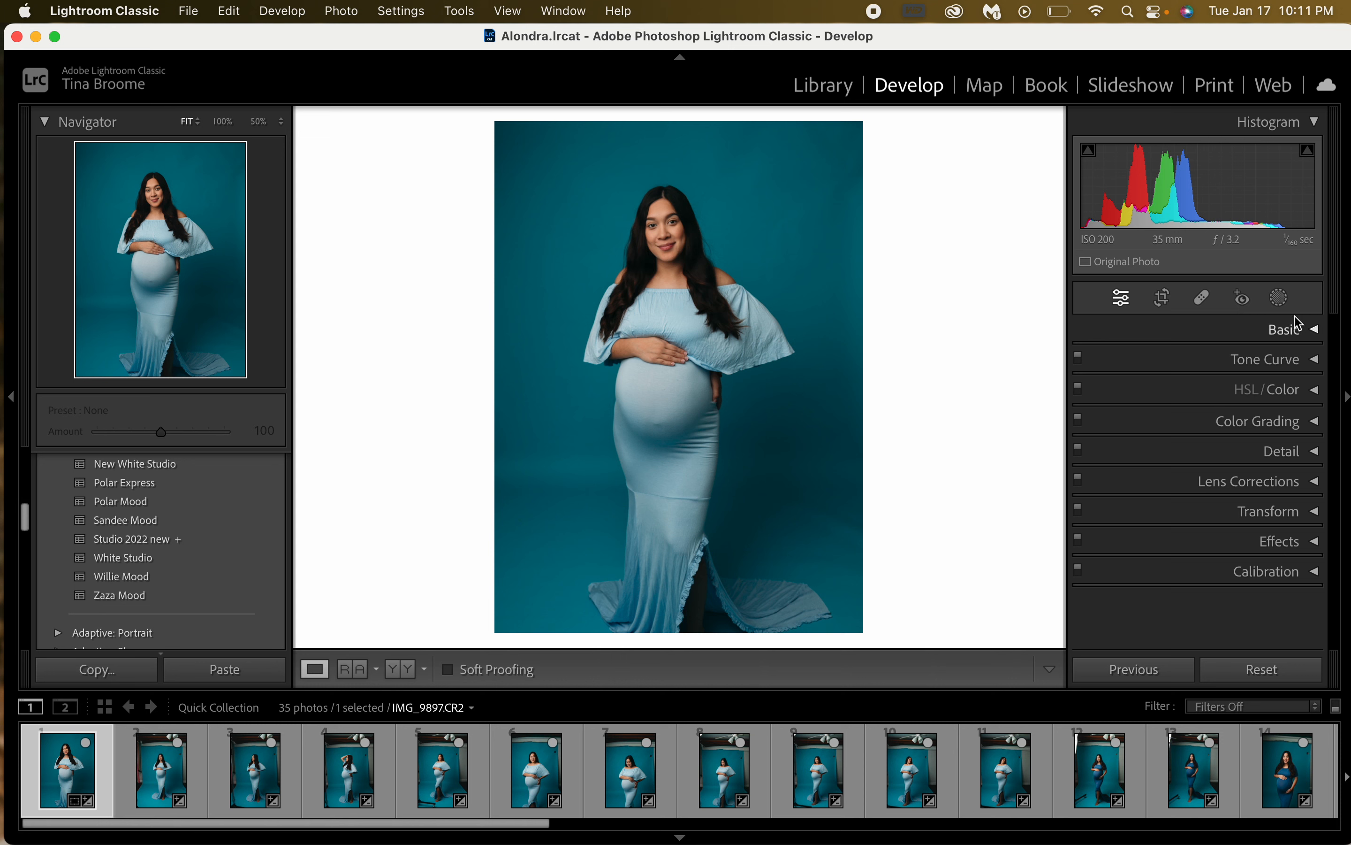
pyautogui.click(1280, 298)
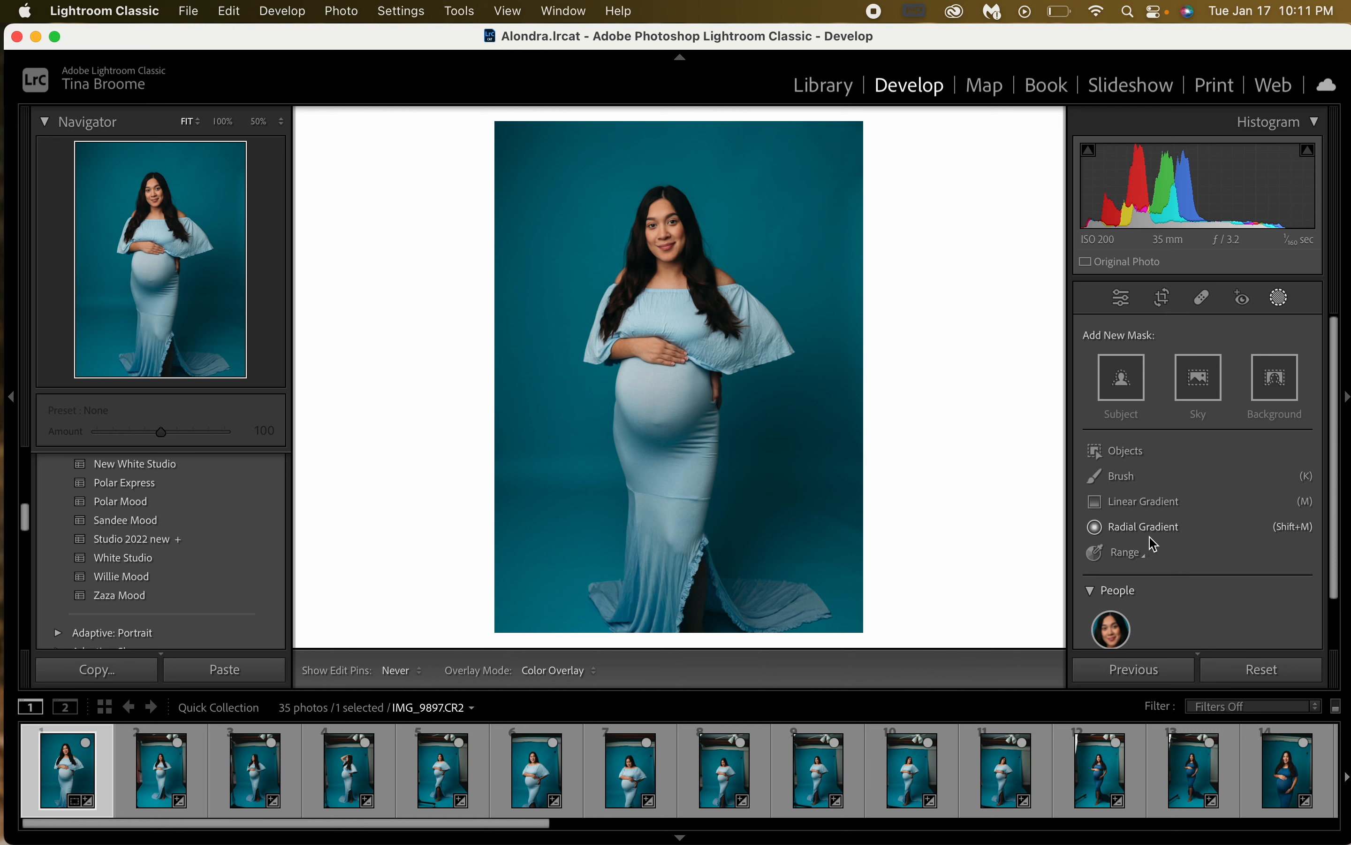
pyautogui.click(1134, 555)
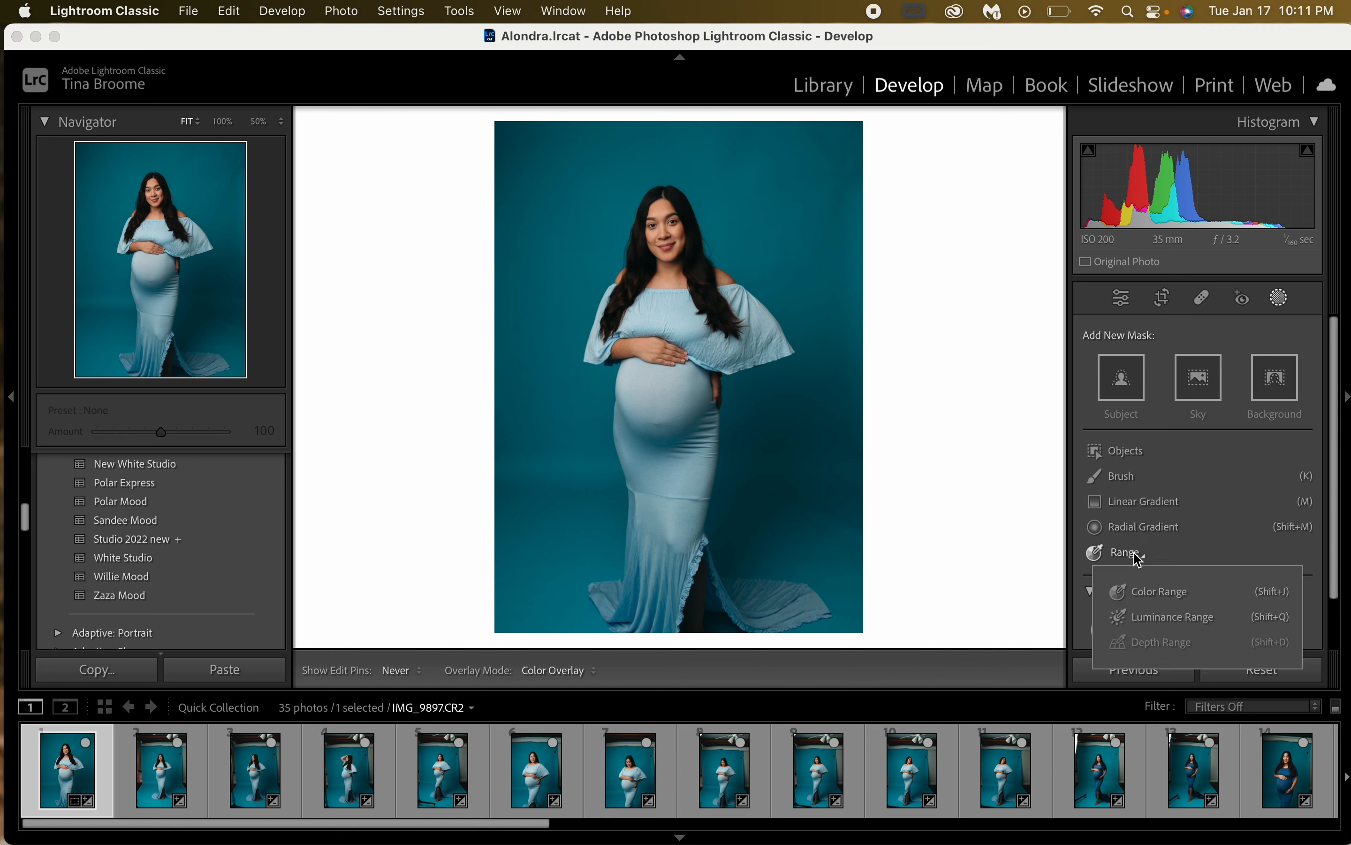
pyautogui.click(1134, 554)
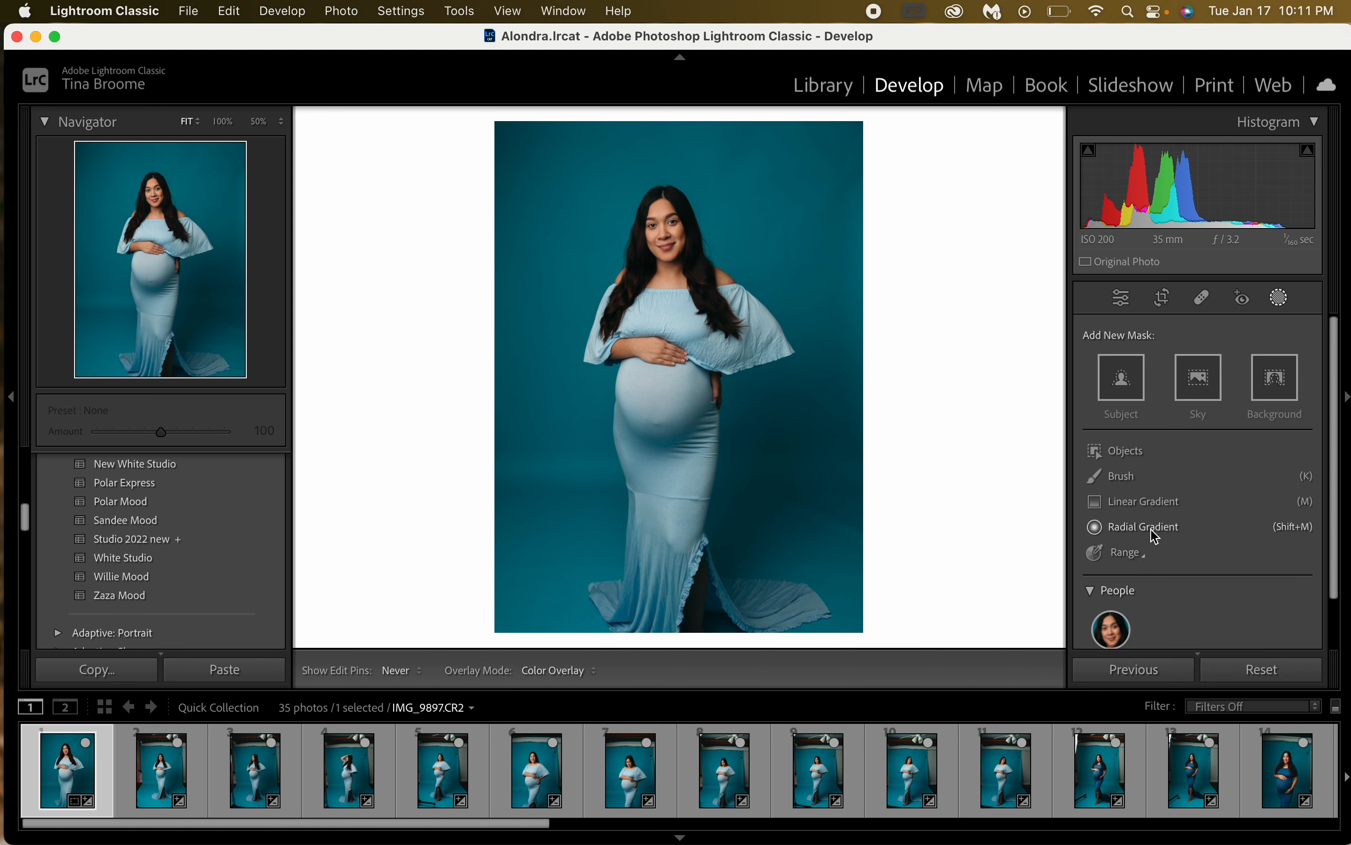
# Add a linear gradient mask running from the backdrop's upper right towards the belly, with Temp 100 and Exposure 1.03
pyautogui.click(1158, 504)
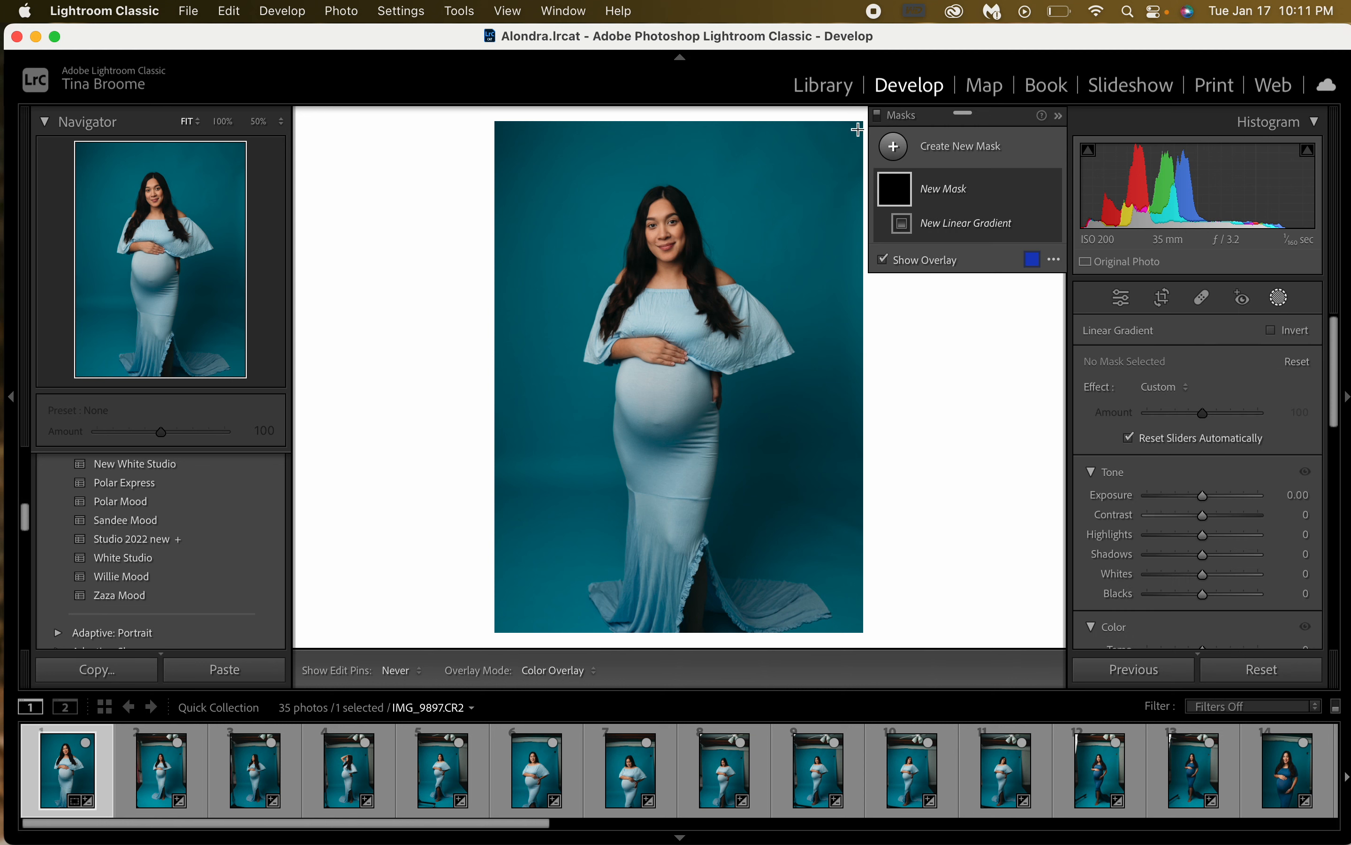
pyautogui.moveTo(814, 187); pyautogui.dragTo(715, 461)
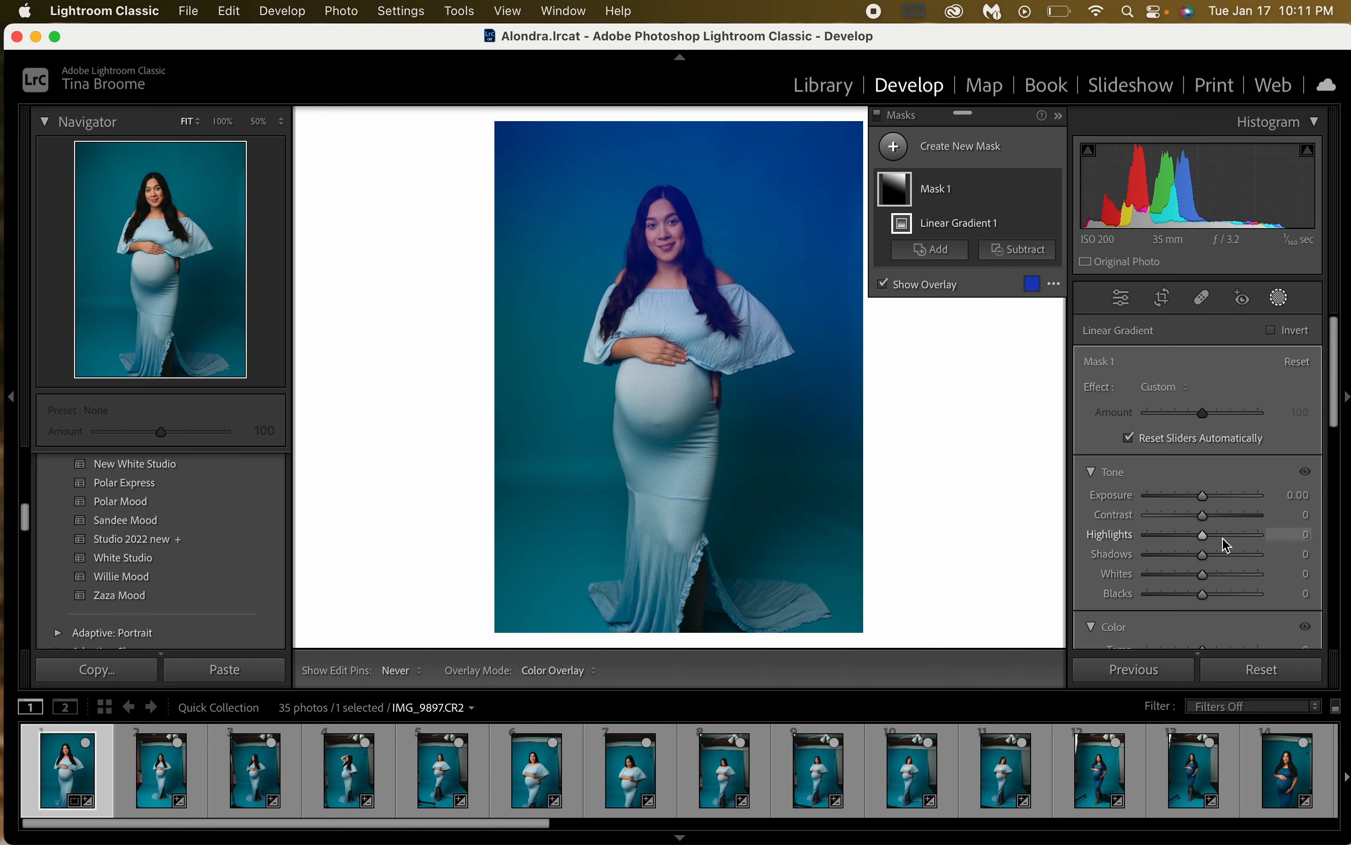
pyautogui.scroll(-4, 1222, 559)
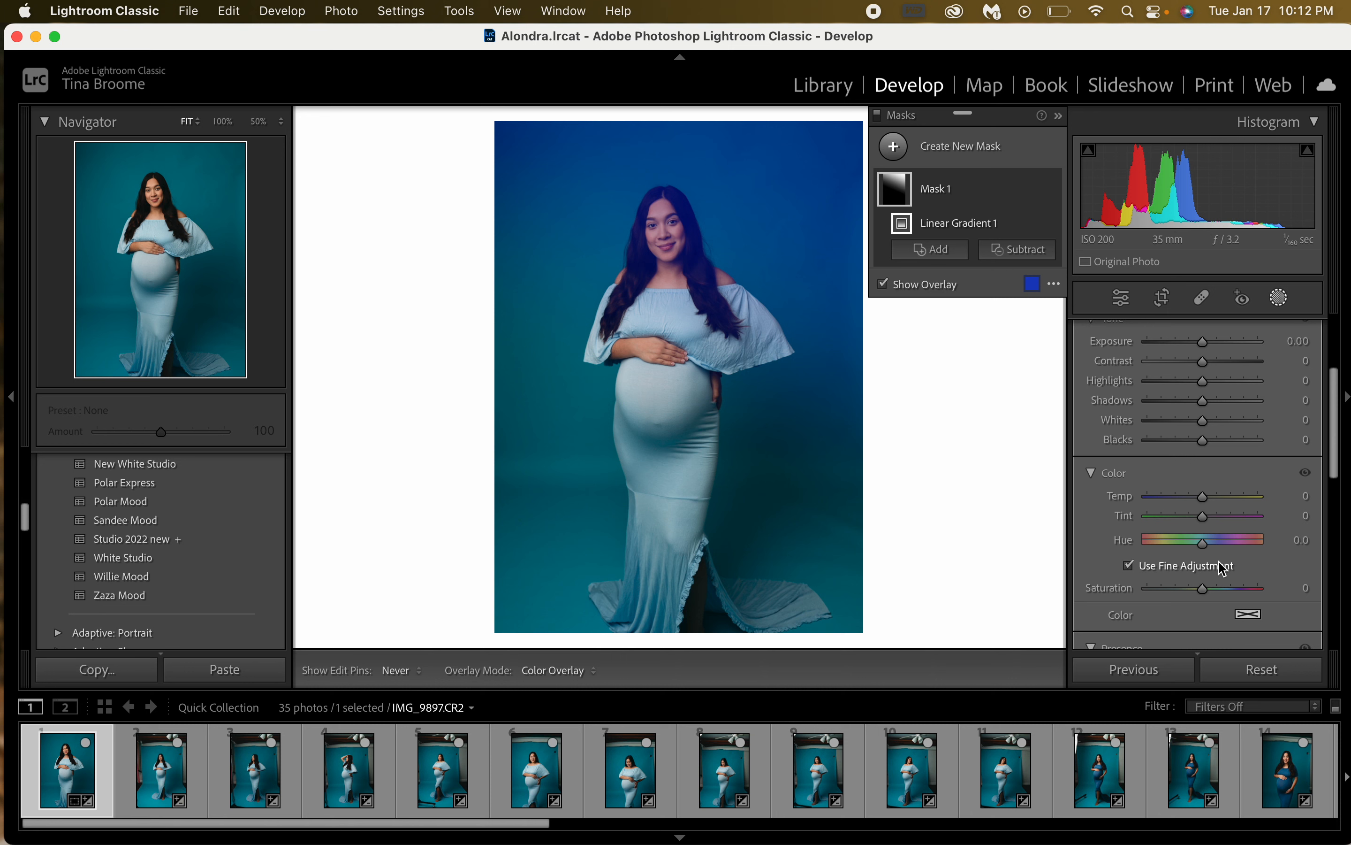
pyautogui.moveTo(1204, 497); pyautogui.dragTo(1292, 511)
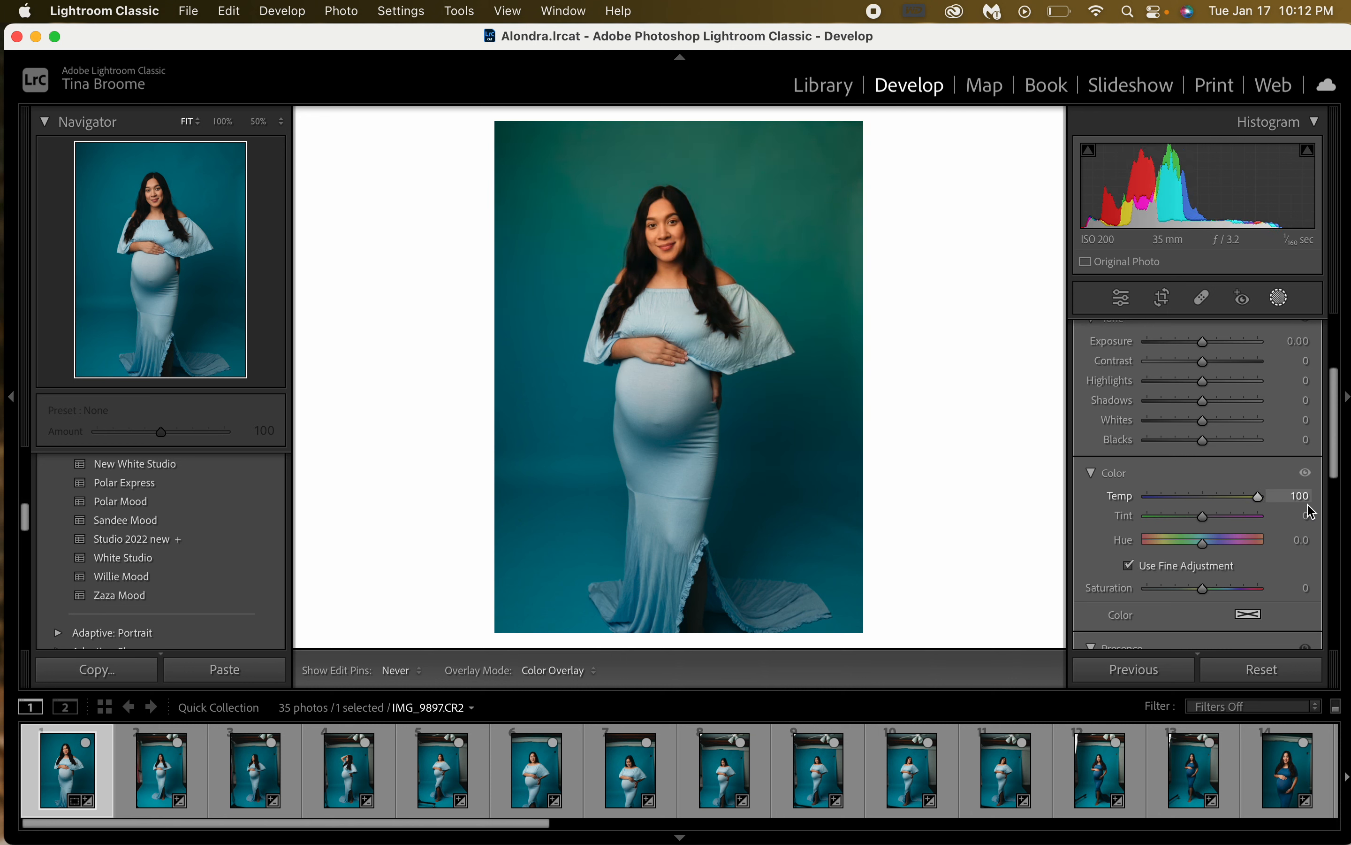
pyautogui.scroll(3, 1204, 505)
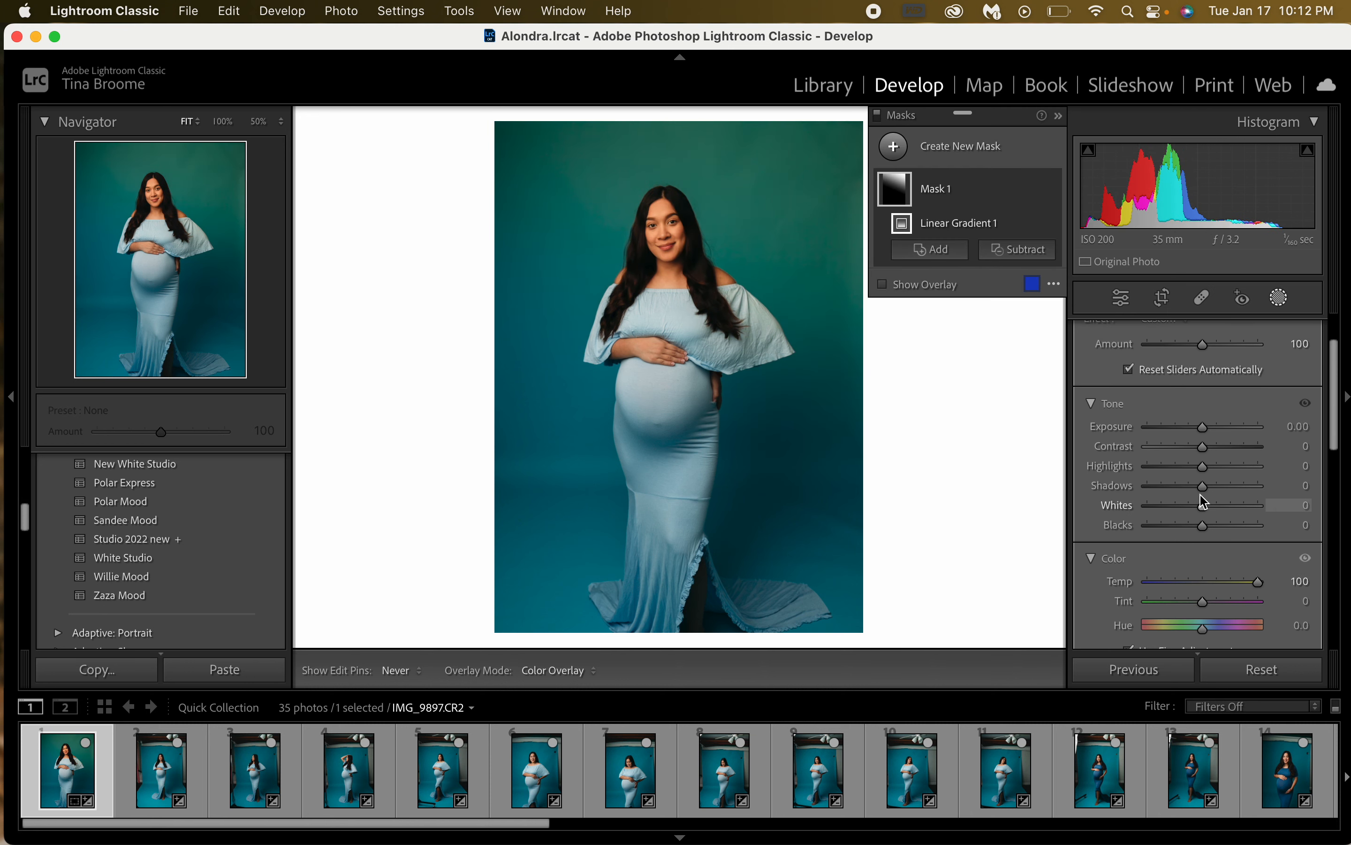
pyautogui.moveTo(1204, 427); pyautogui.dragTo(1218, 433)
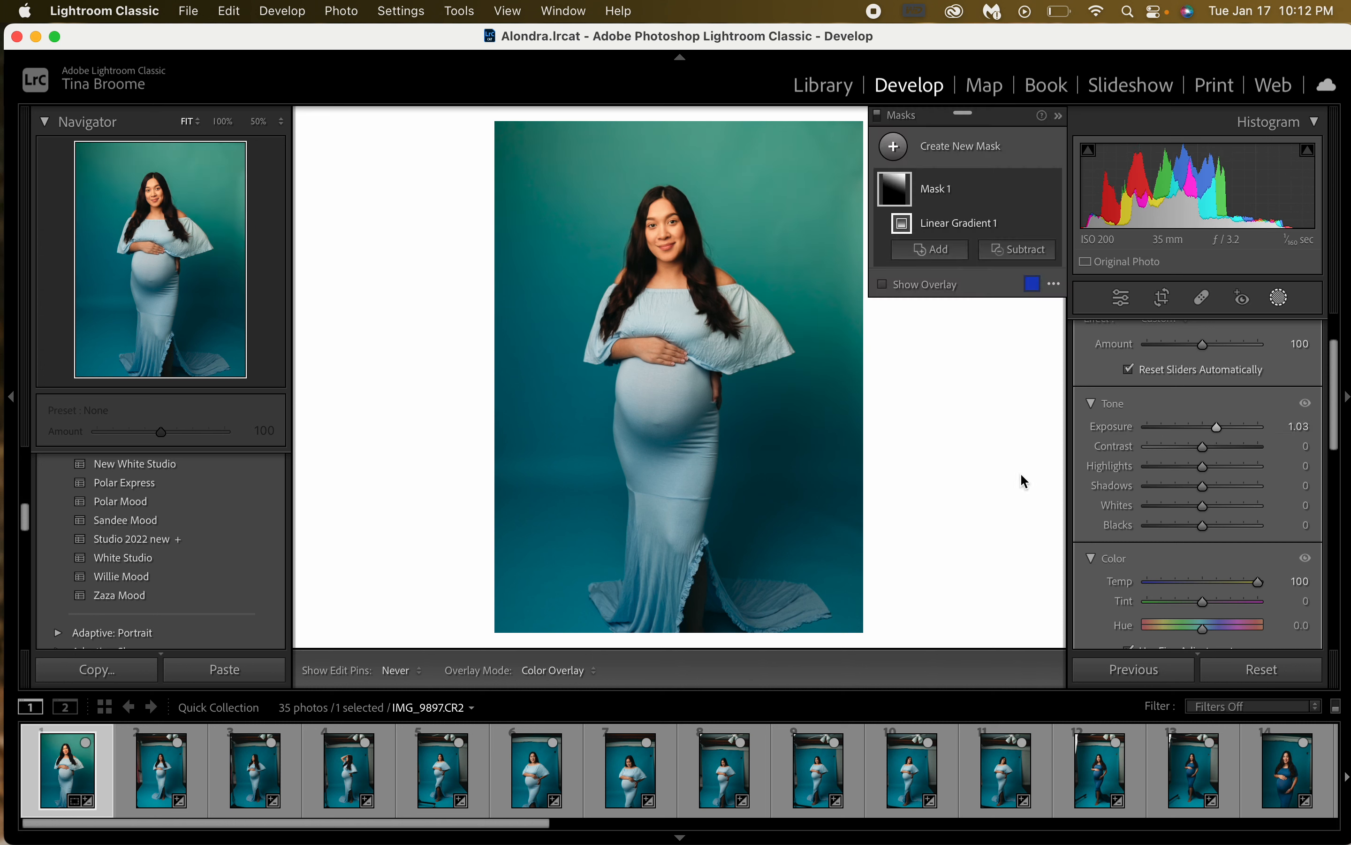
pyautogui.press('Return')
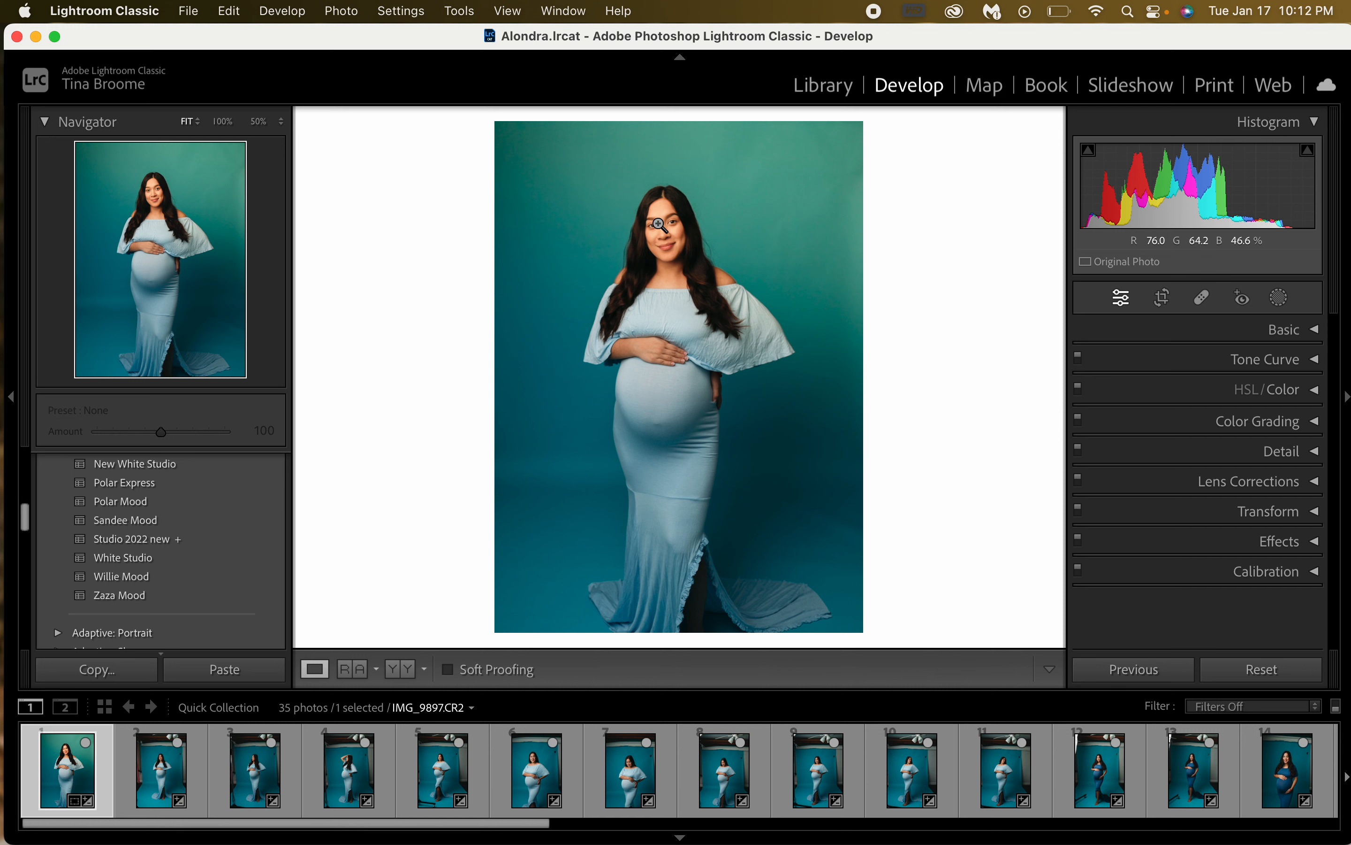
# Review the ways to add to the linear gradient mask and subtract the woman's face and body from it with a brush
pyautogui.click(1280, 296)
pyautogui.click(895, 196)
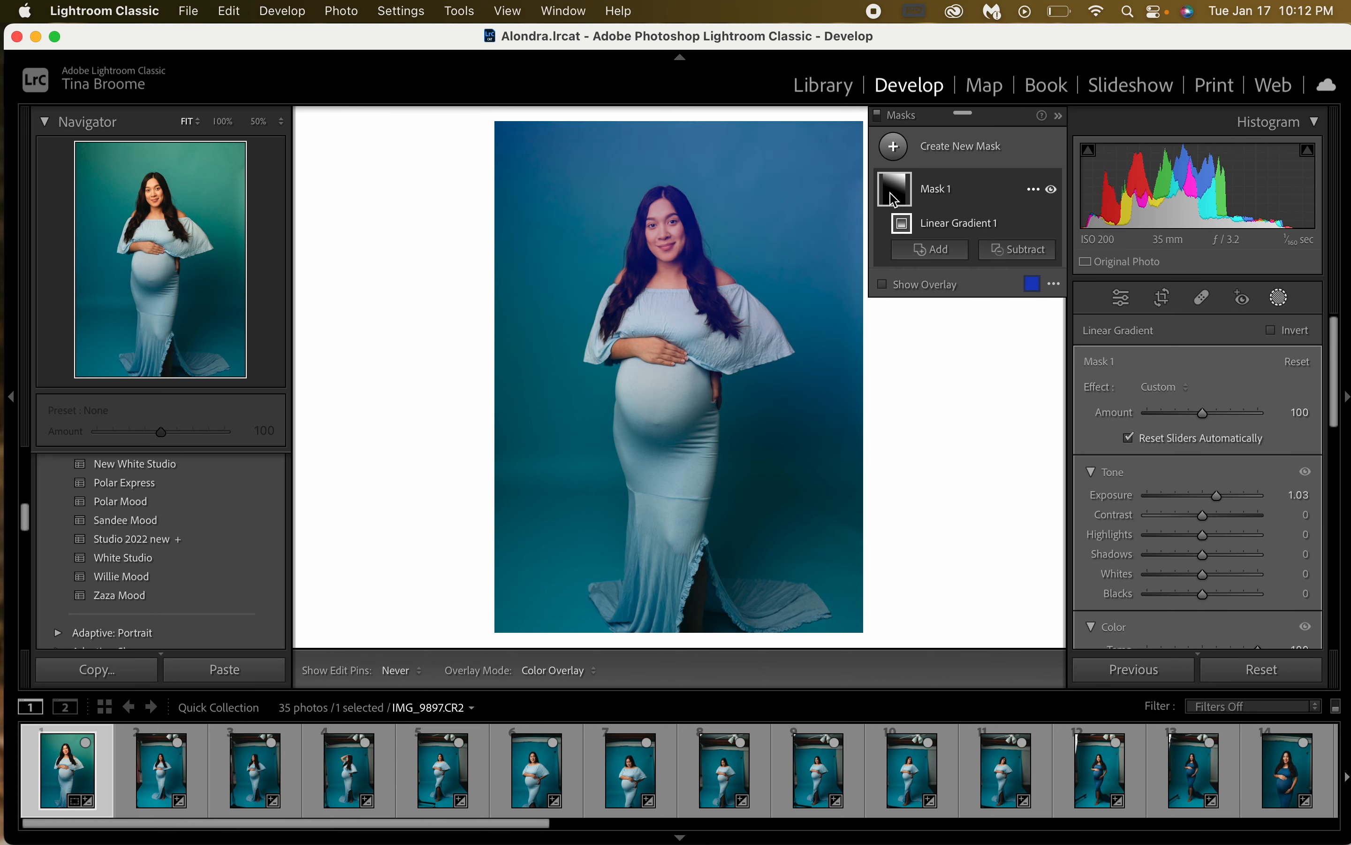
pyautogui.click(949, 252)
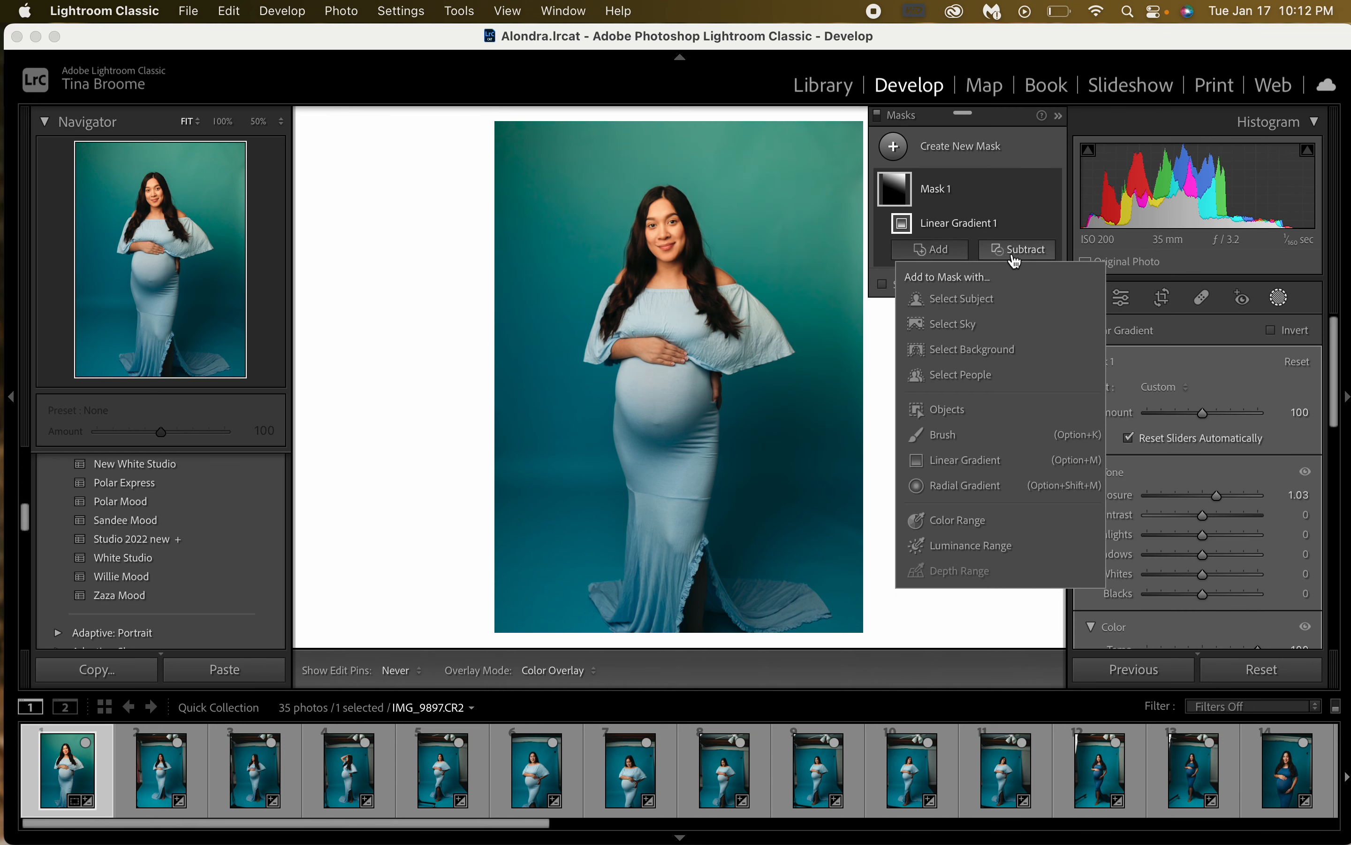
pyautogui.click(1016, 252)
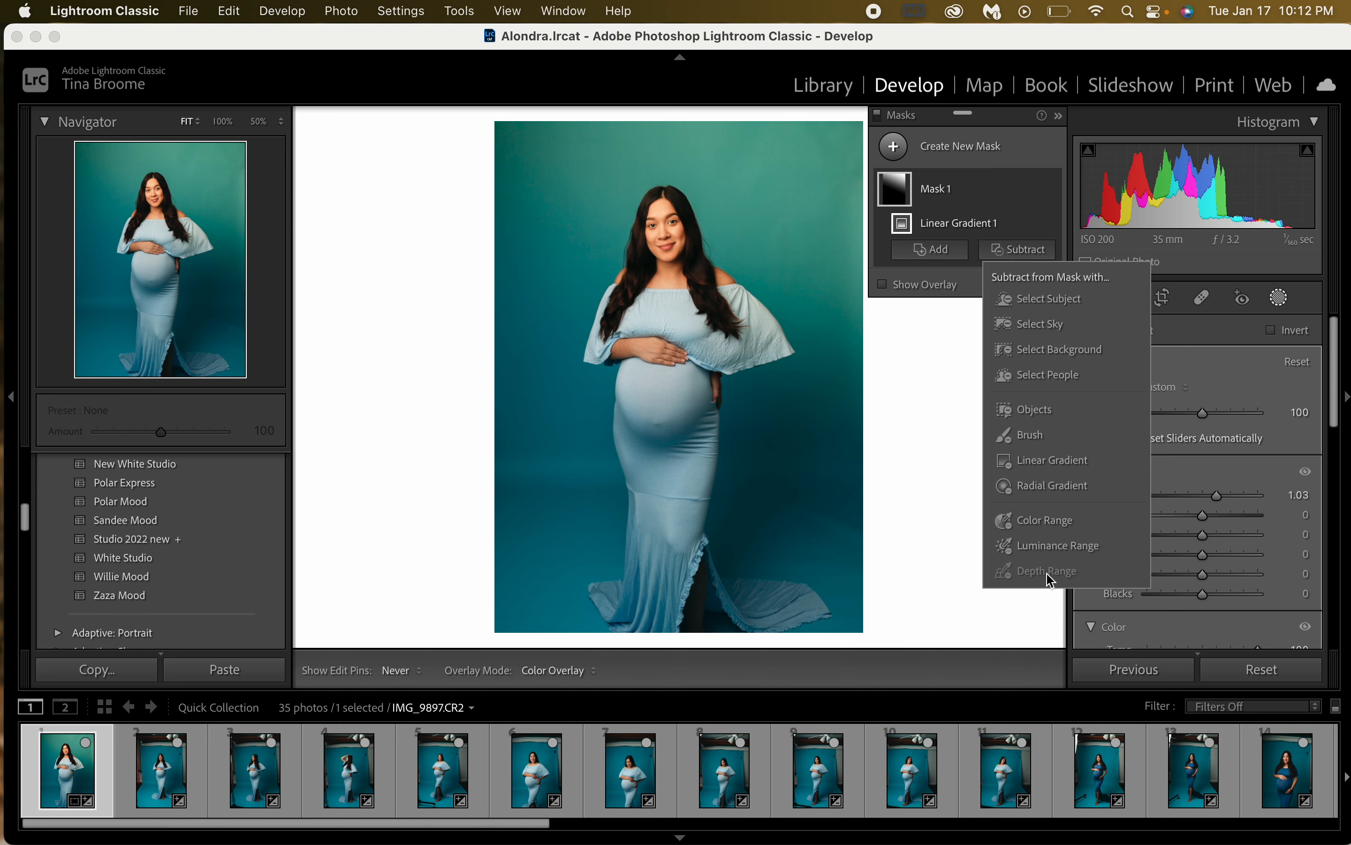
pyautogui.click(1028, 437)
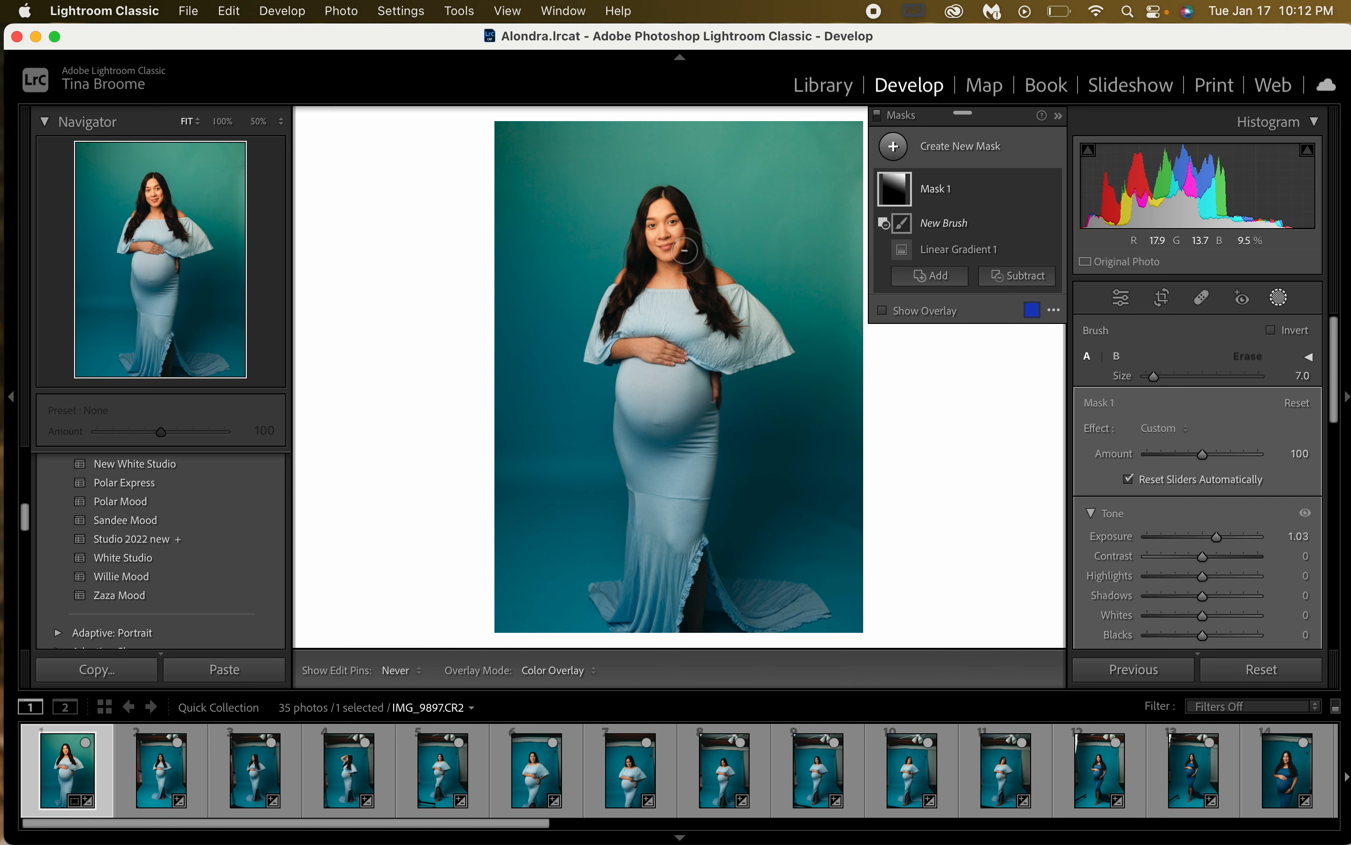
pyautogui.moveTo(684, 250)
pyautogui.mouseDown()
pyautogui.moveTo(652, 214)
pyautogui.moveTo(678, 218)
pyautogui.moveTo(641, 278)
pyautogui.moveTo(665, 273)
pyautogui.mouseUp()
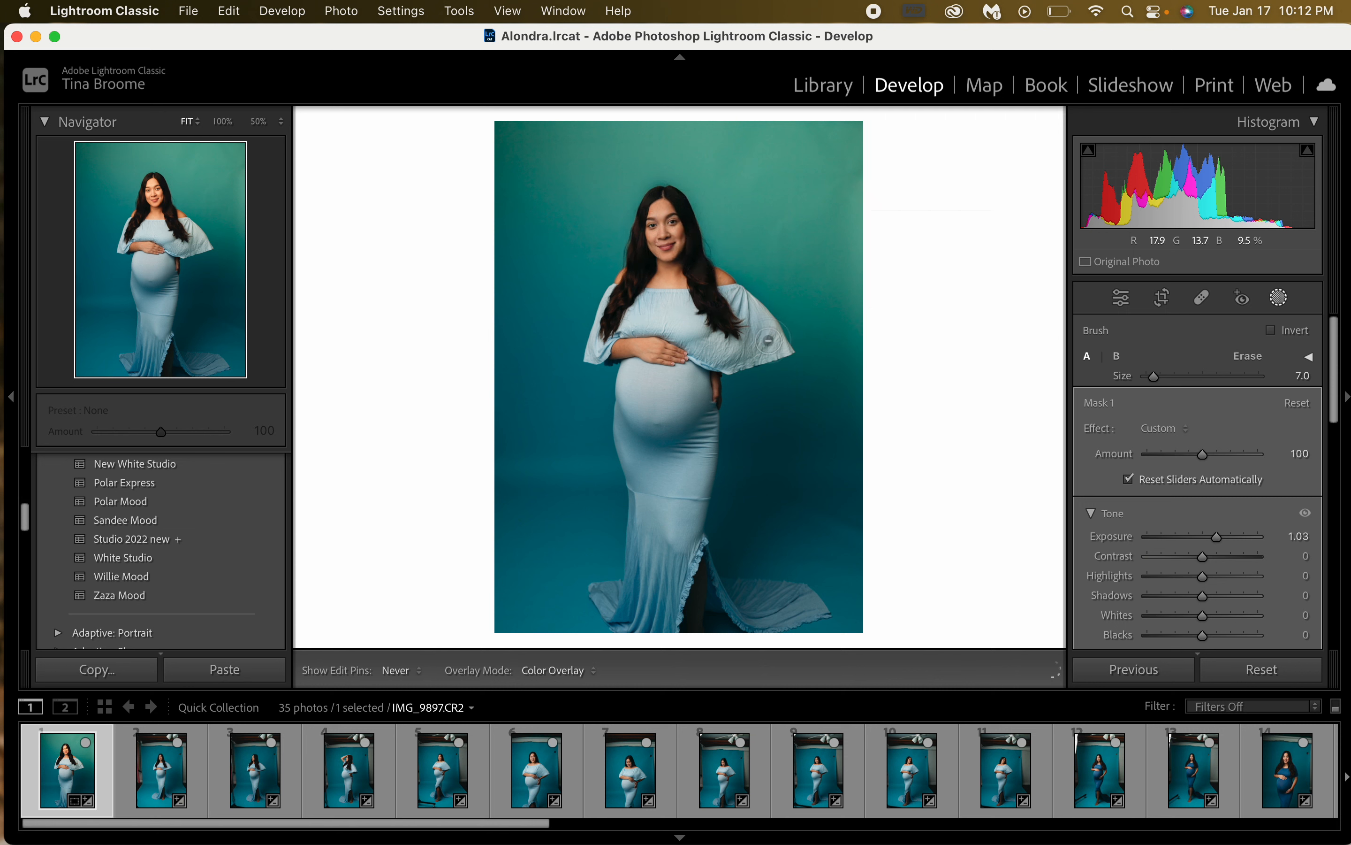
pyautogui.moveTo(673, 423)
pyautogui.mouseDown()
pyautogui.moveTo(641, 283)
pyautogui.moveTo(688, 216)
pyautogui.mouseUp()
# Delete the linear gradient mask and remove the photo IMG_9897.CR2
pyautogui.click(957, 188)
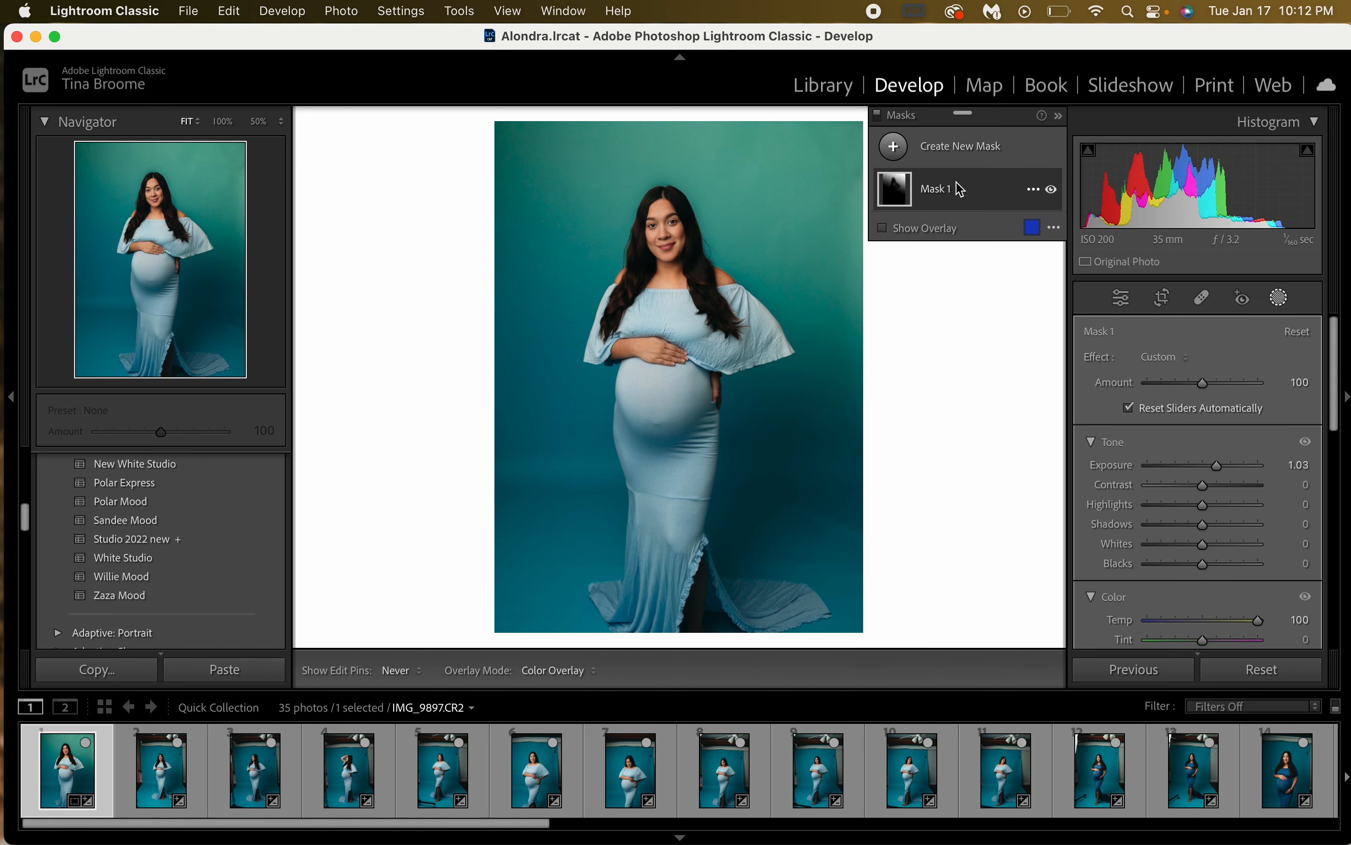
pyautogui.press('Delete')
pyautogui.press('Delete')
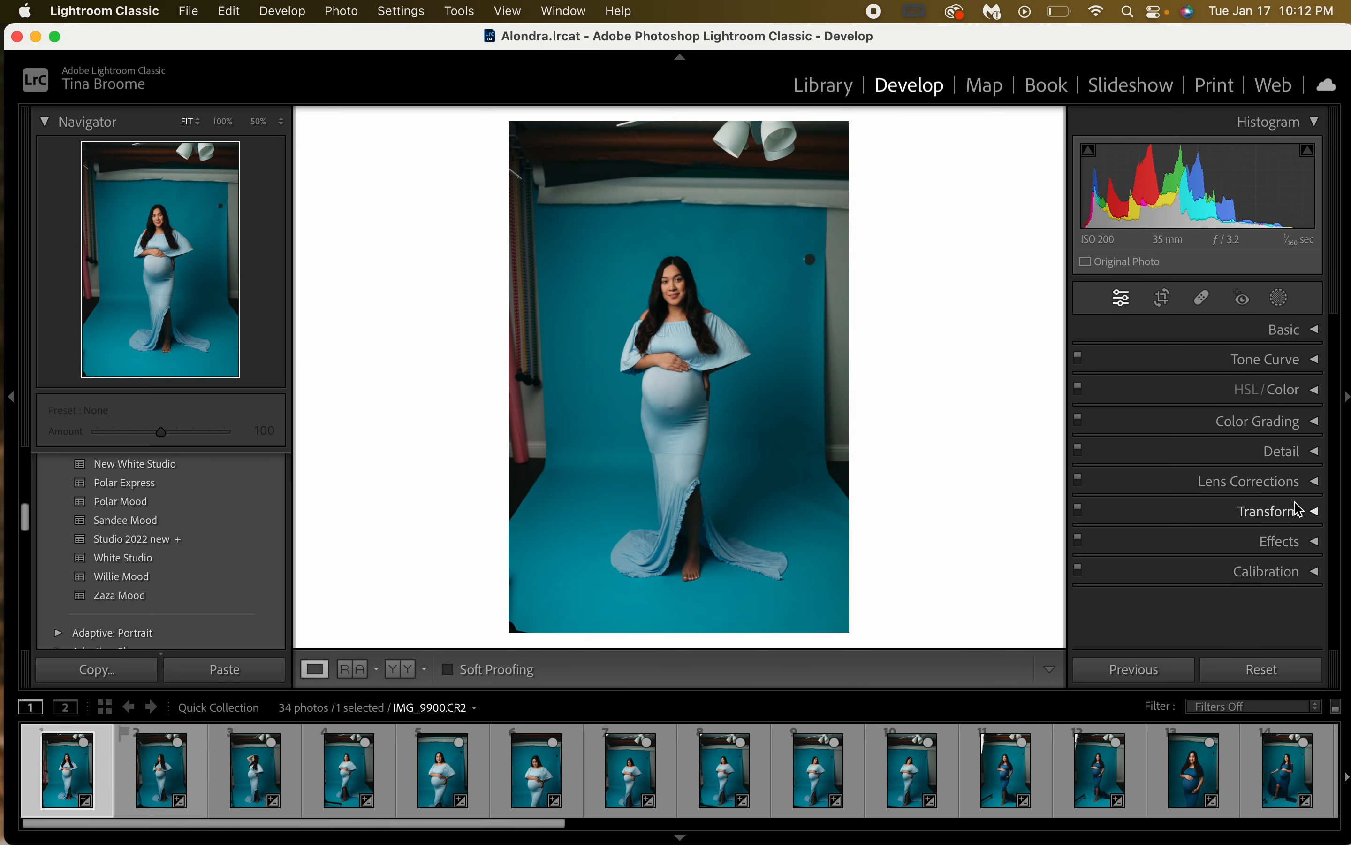
# Paint a brush mask over the woman's face and neck in IMG_9900.CR2 and set Exposure to 0.39 and Shadows to 56
pyautogui.click(1282, 298)
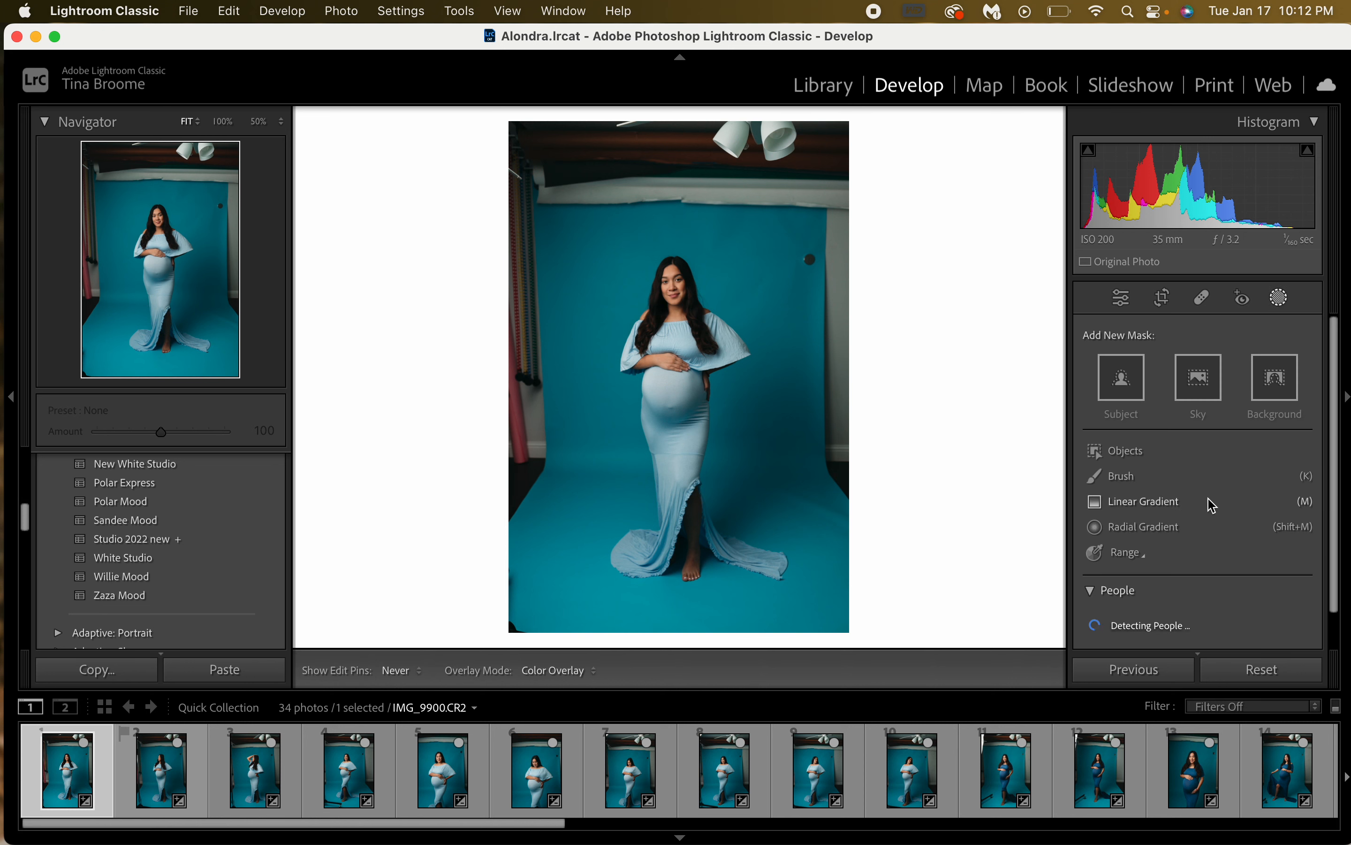
pyautogui.click(1128, 477)
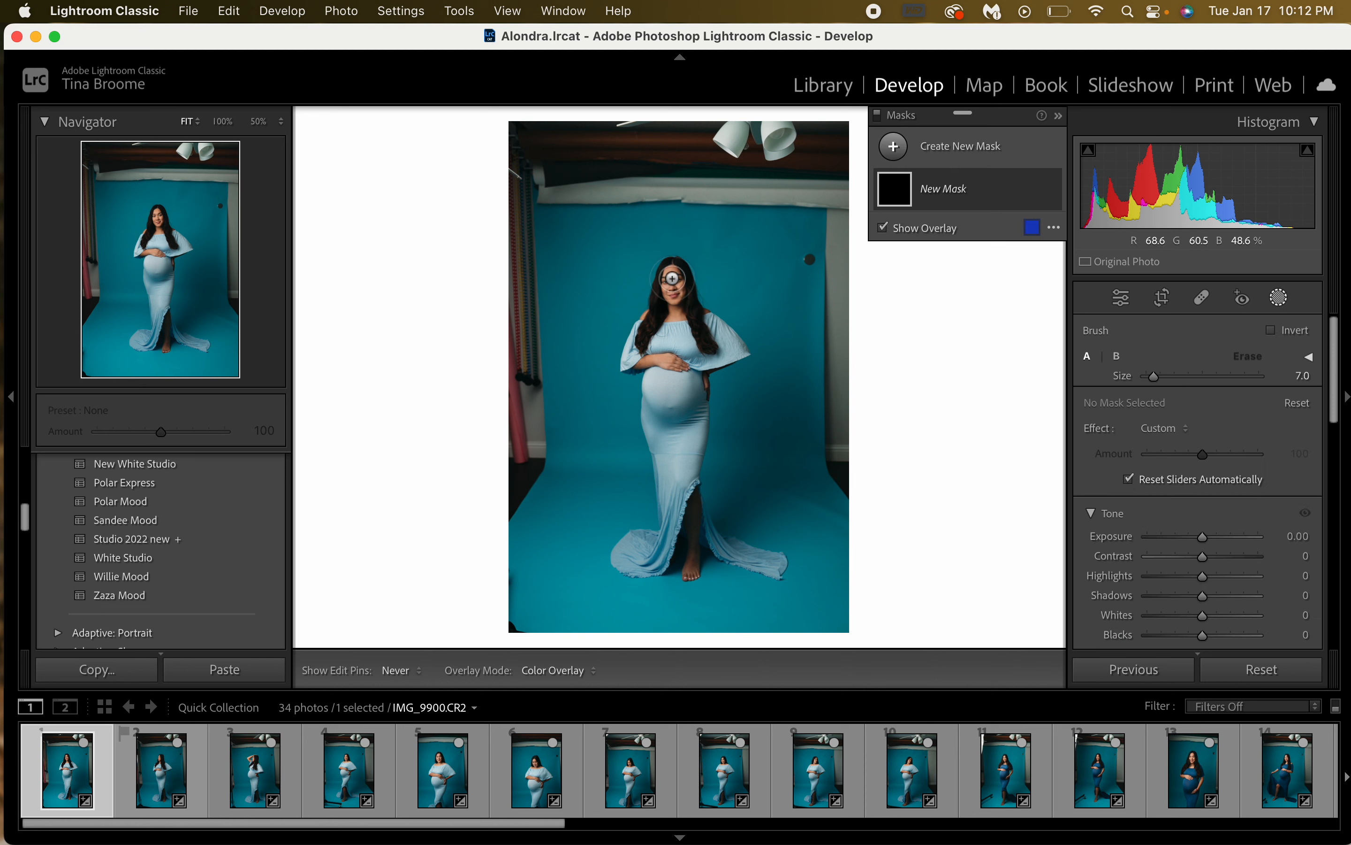
pyautogui.moveTo(673, 277); pyautogui.dragTo(676, 316)
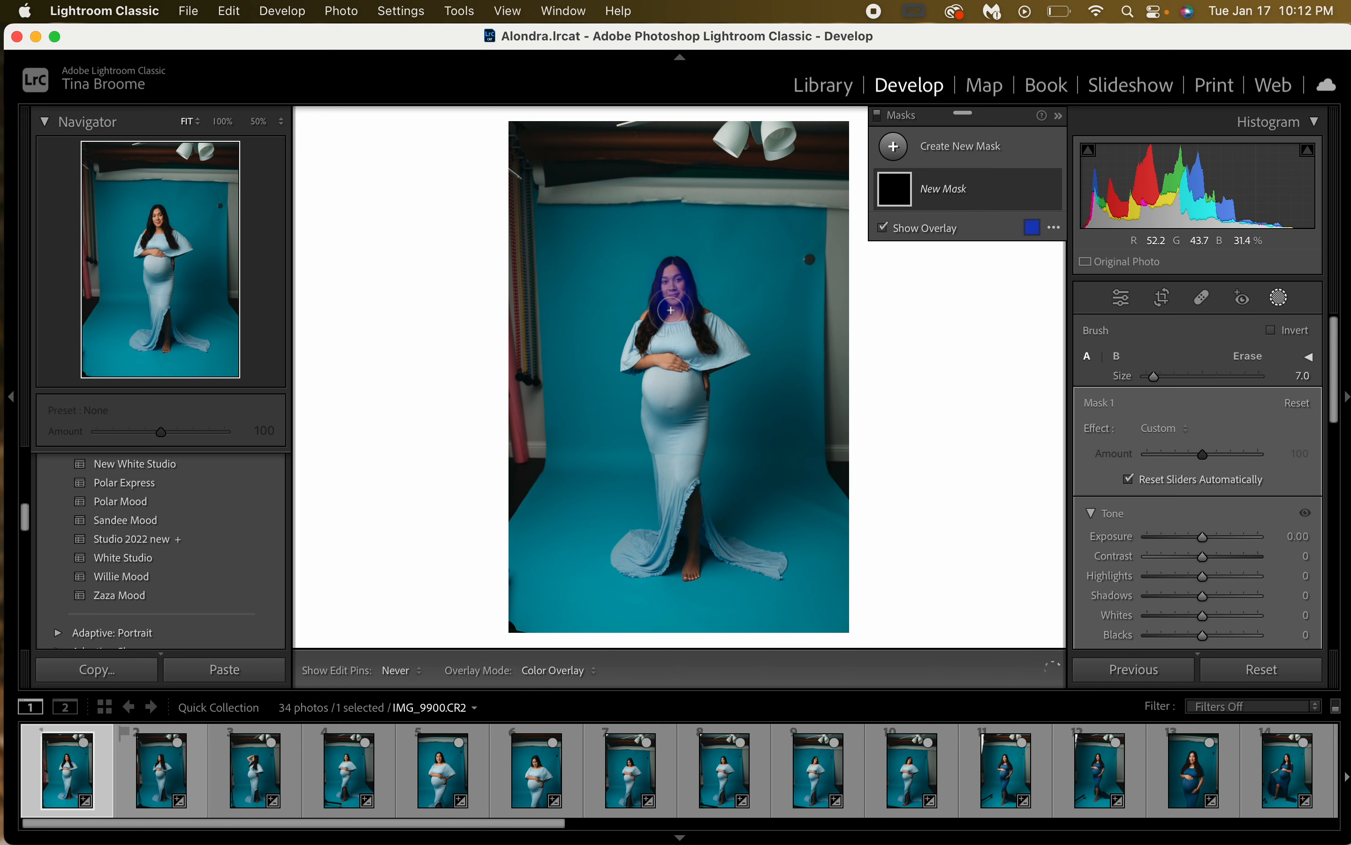
pyautogui.moveTo(1218, 537); pyautogui.dragTo(1208, 538)
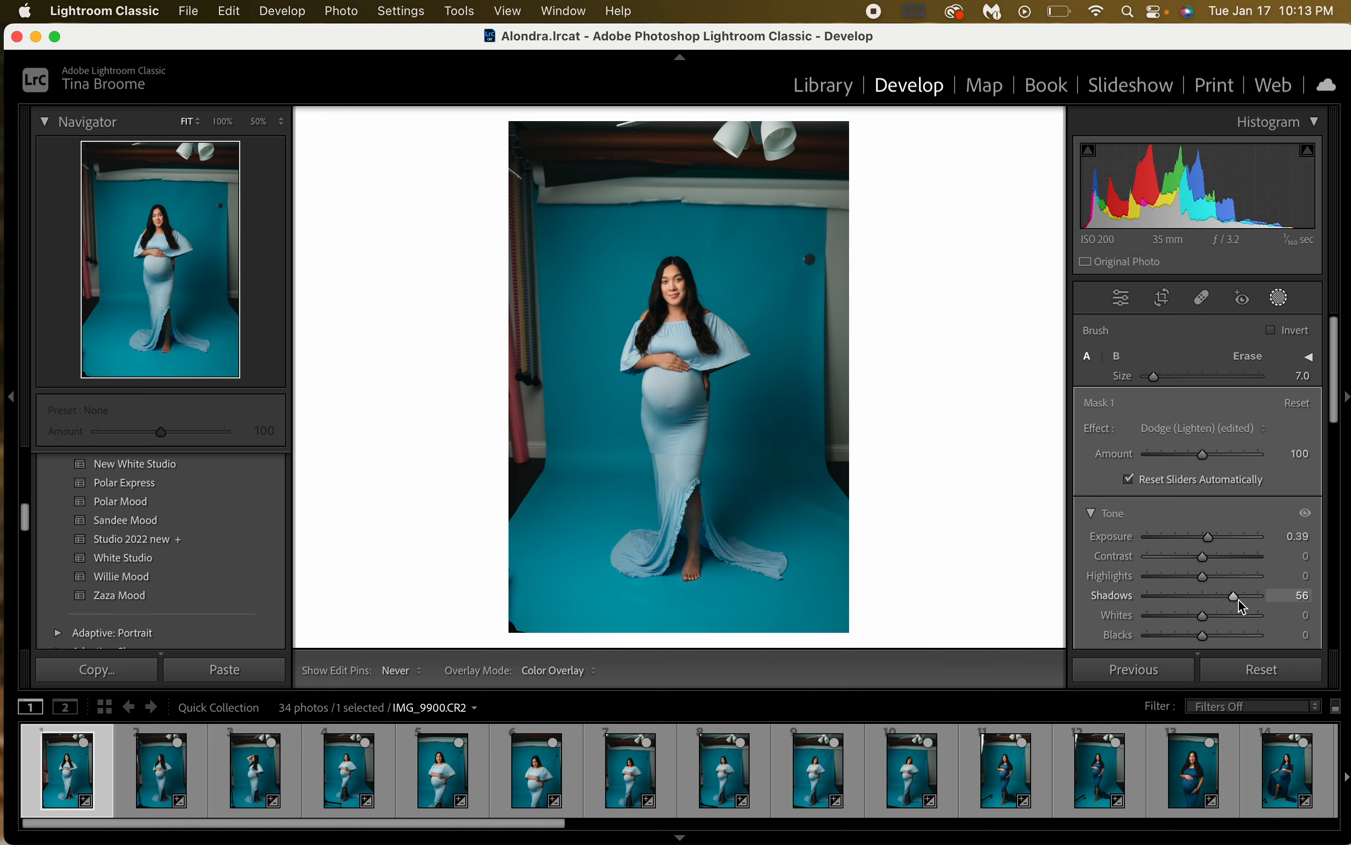
# Readjust the brush mask to Exposure 0.53 and Shadows 9
pyautogui.moveTo(1234, 606); pyautogui.dragTo(1225, 602)
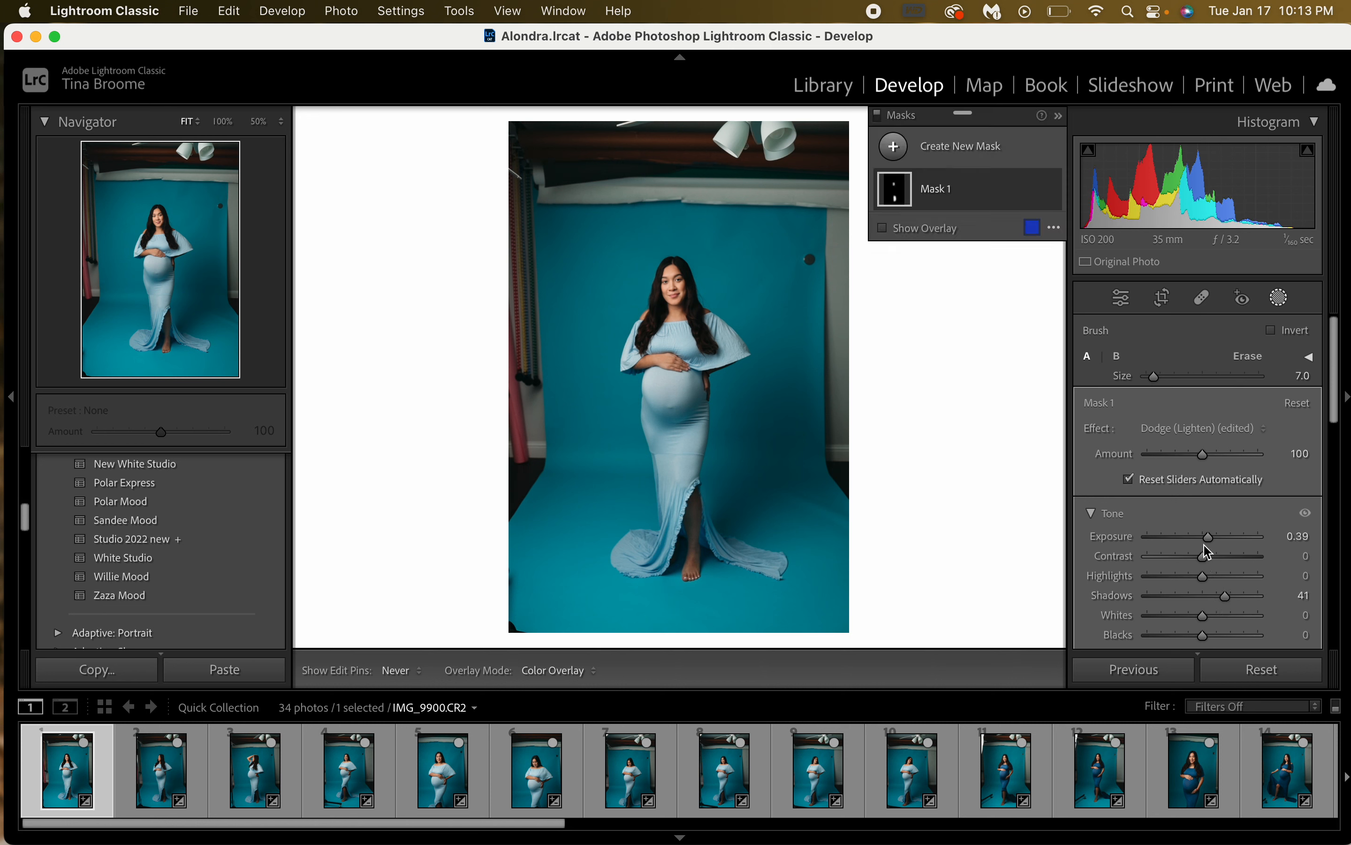
pyautogui.moveTo(1207, 537)
pyautogui.mouseDown()
pyautogui.moveTo(1240, 542)
pyautogui.moveTo(1204, 546)
pyautogui.mouseUp()
pyautogui.moveTo(1218, 598); pyautogui.dragTo(1207, 598)
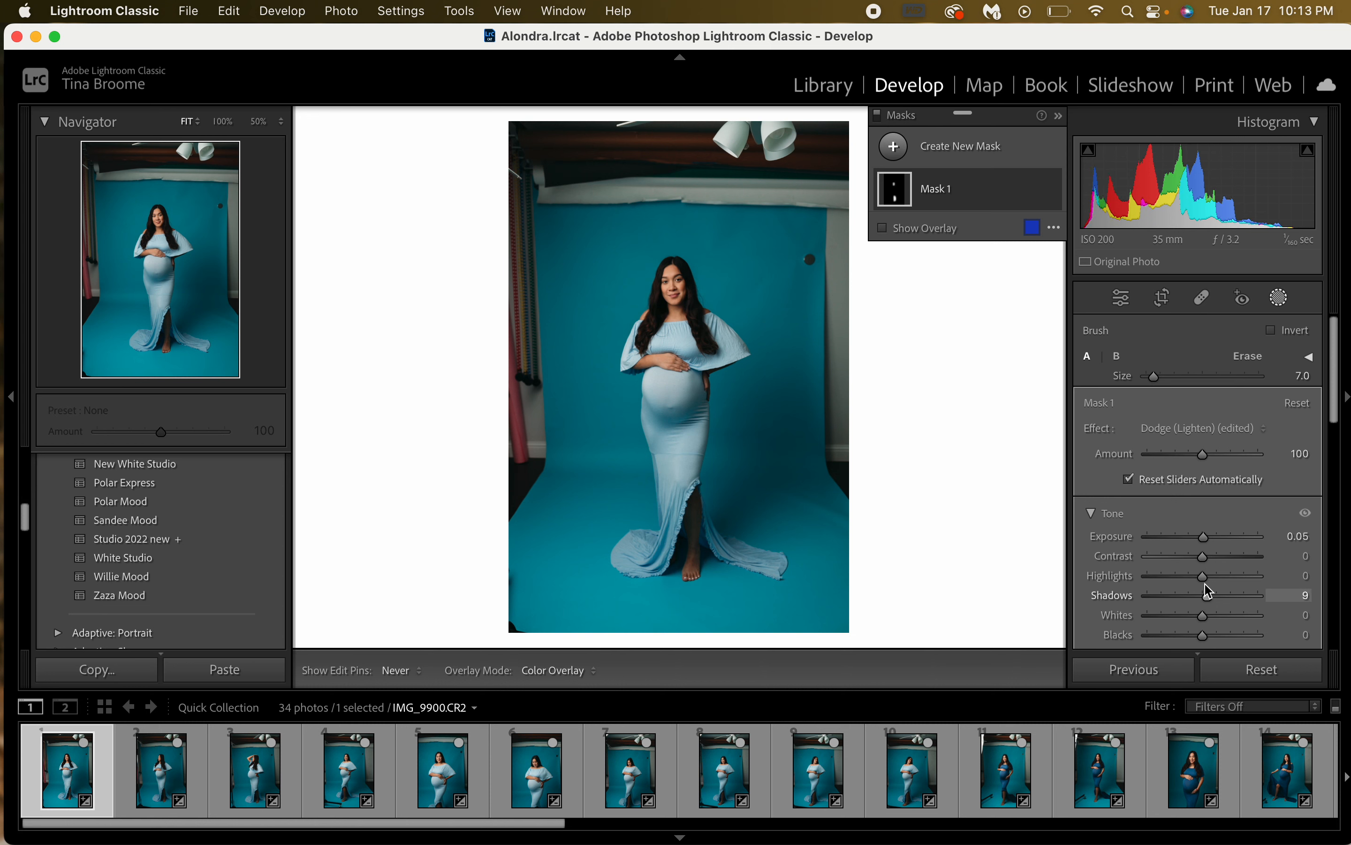
pyautogui.moveTo(1204, 541); pyautogui.dragTo(1210, 540)
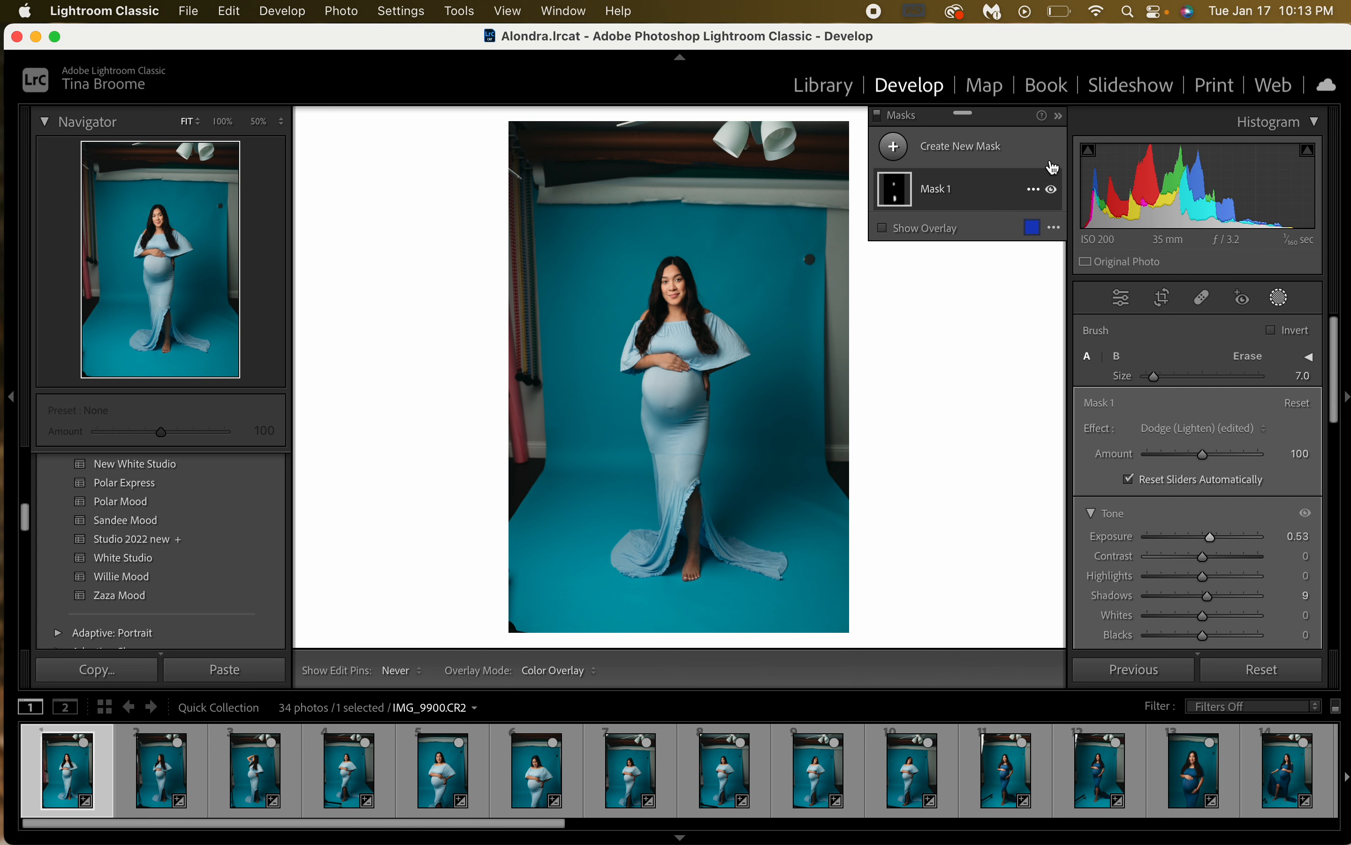
# Expand the brush mask's components and delete the mask
pyautogui.click(978, 190)
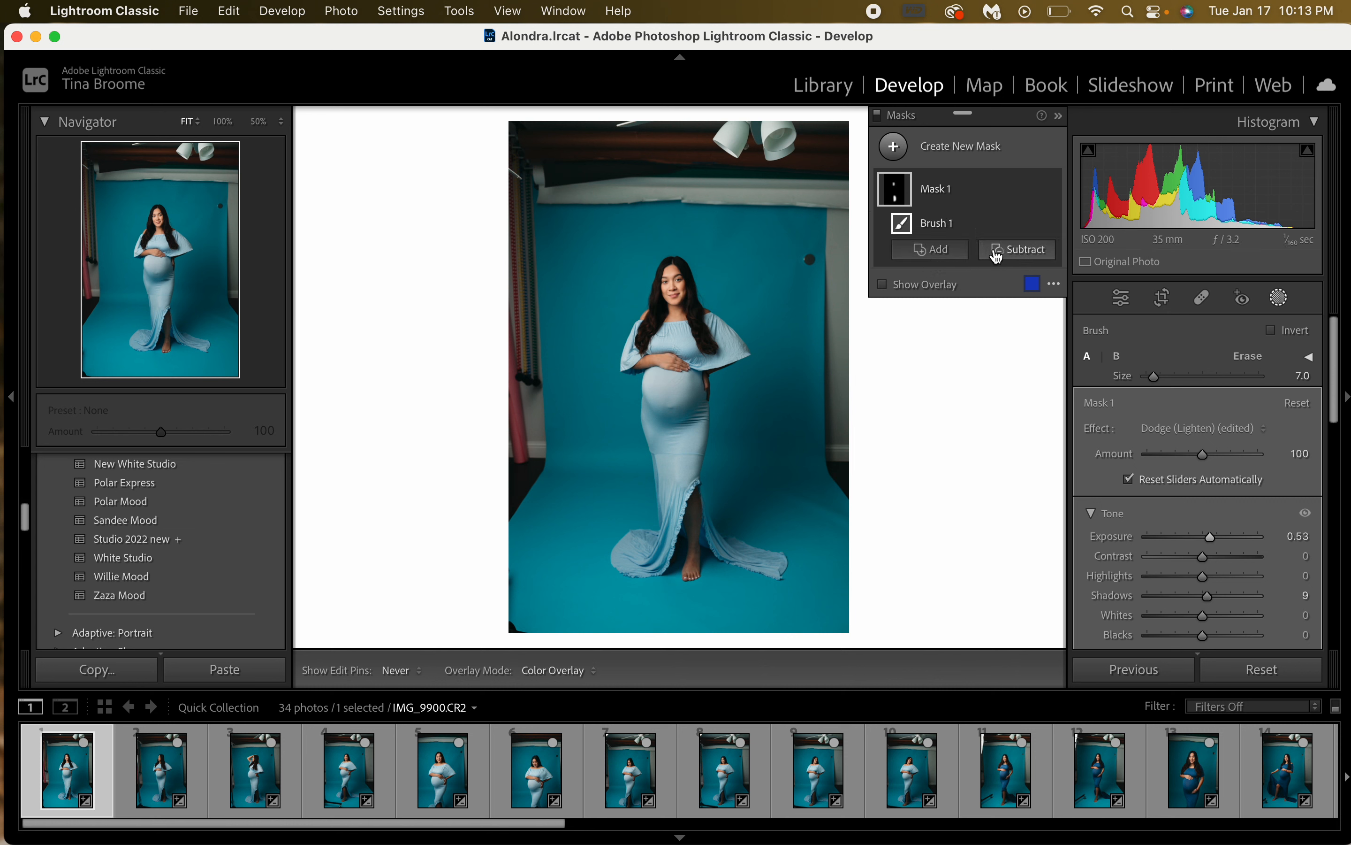
pyautogui.click(964, 176)
pyautogui.press('Delete')
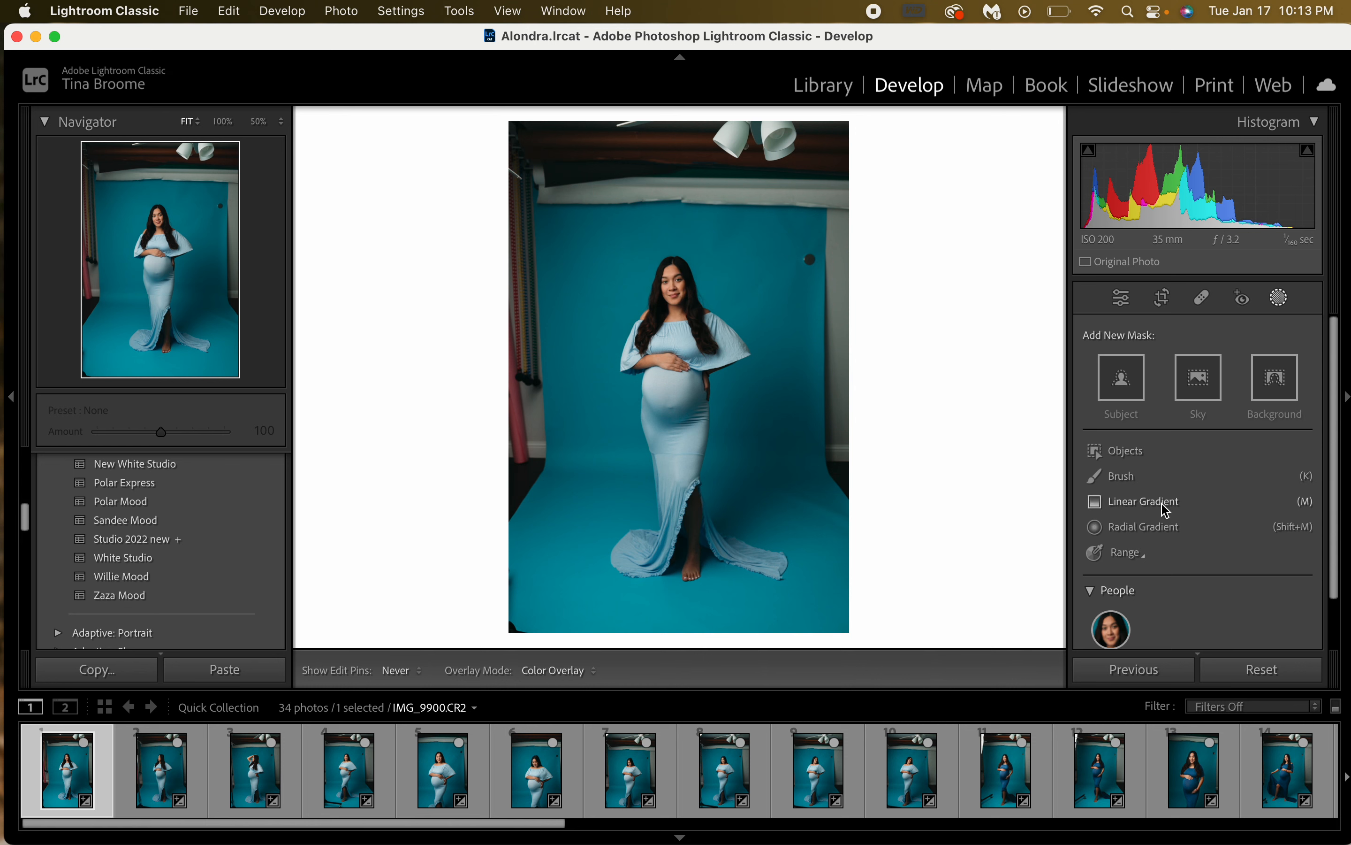
# Create an Objects mask selecting the woman's head and hair
pyautogui.click(1127, 455)
pyautogui.moveTo(653, 282); pyautogui.dragTo(676, 292)
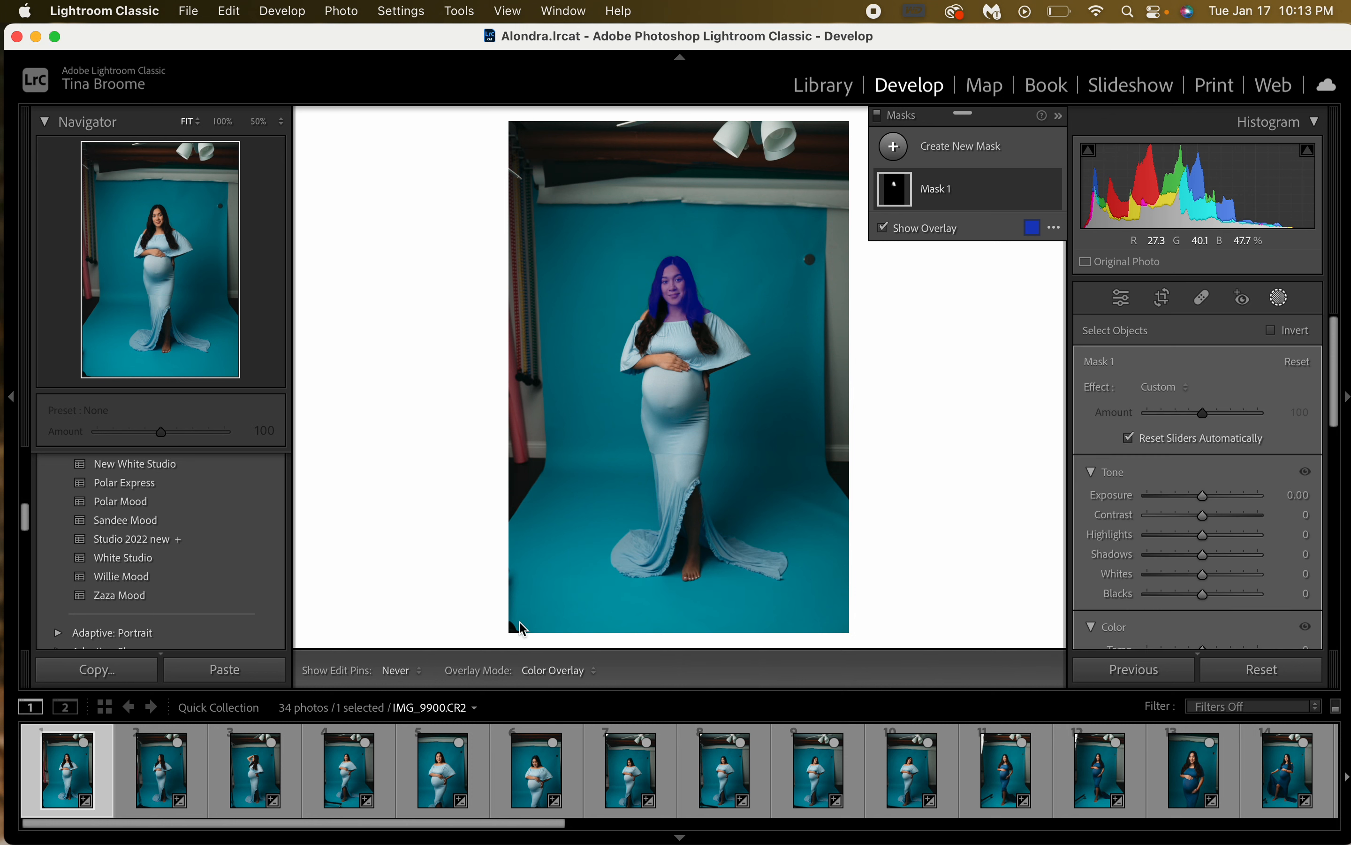
# Set the head and hair mask's Whites to 17, then delete the mask and leave masking
pyautogui.moveTo(1204, 574)
pyautogui.mouseDown()
pyautogui.moveTo(1237, 563)
pyautogui.moveTo(1213, 569)
pyautogui.mouseUp()
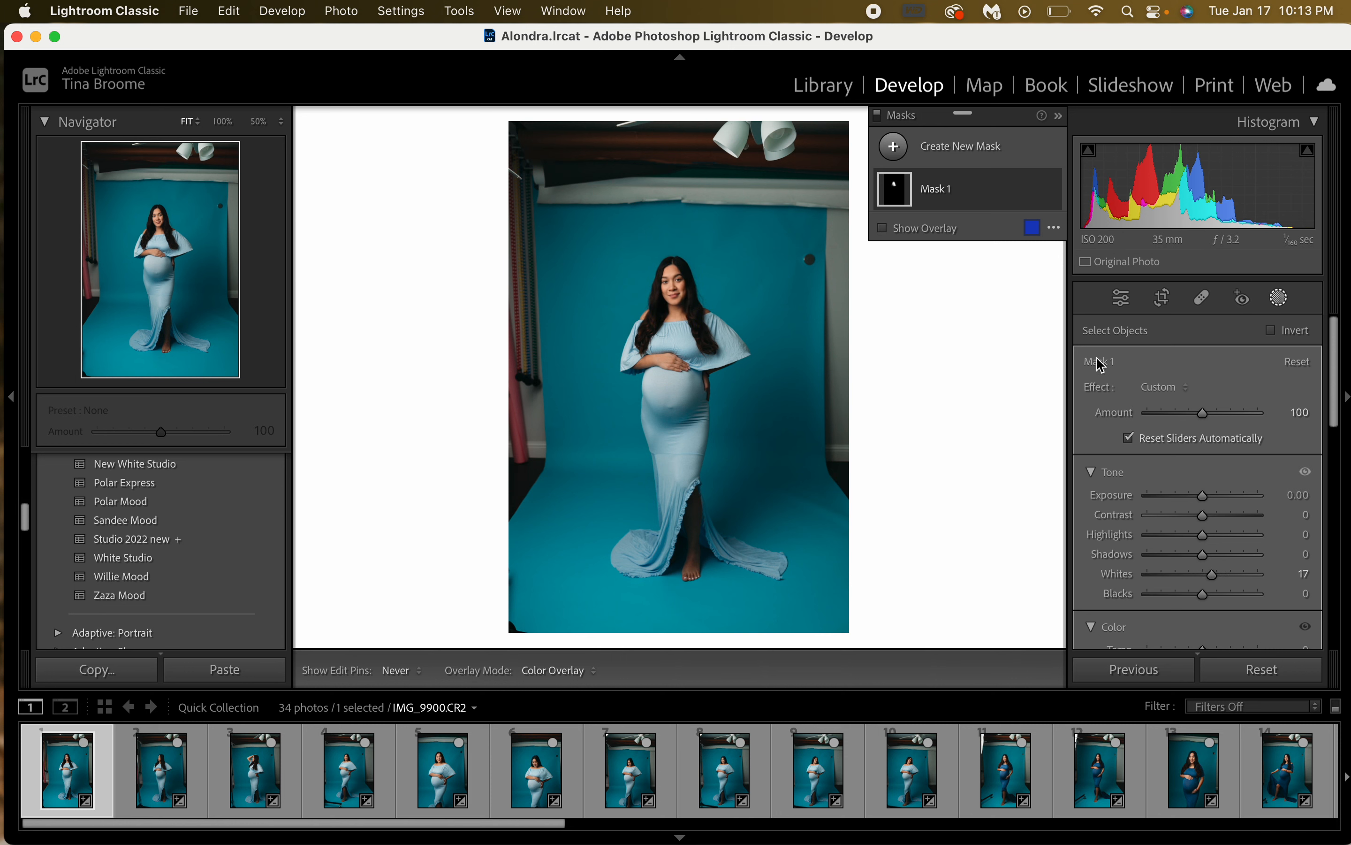
pyautogui.click(1013, 193)
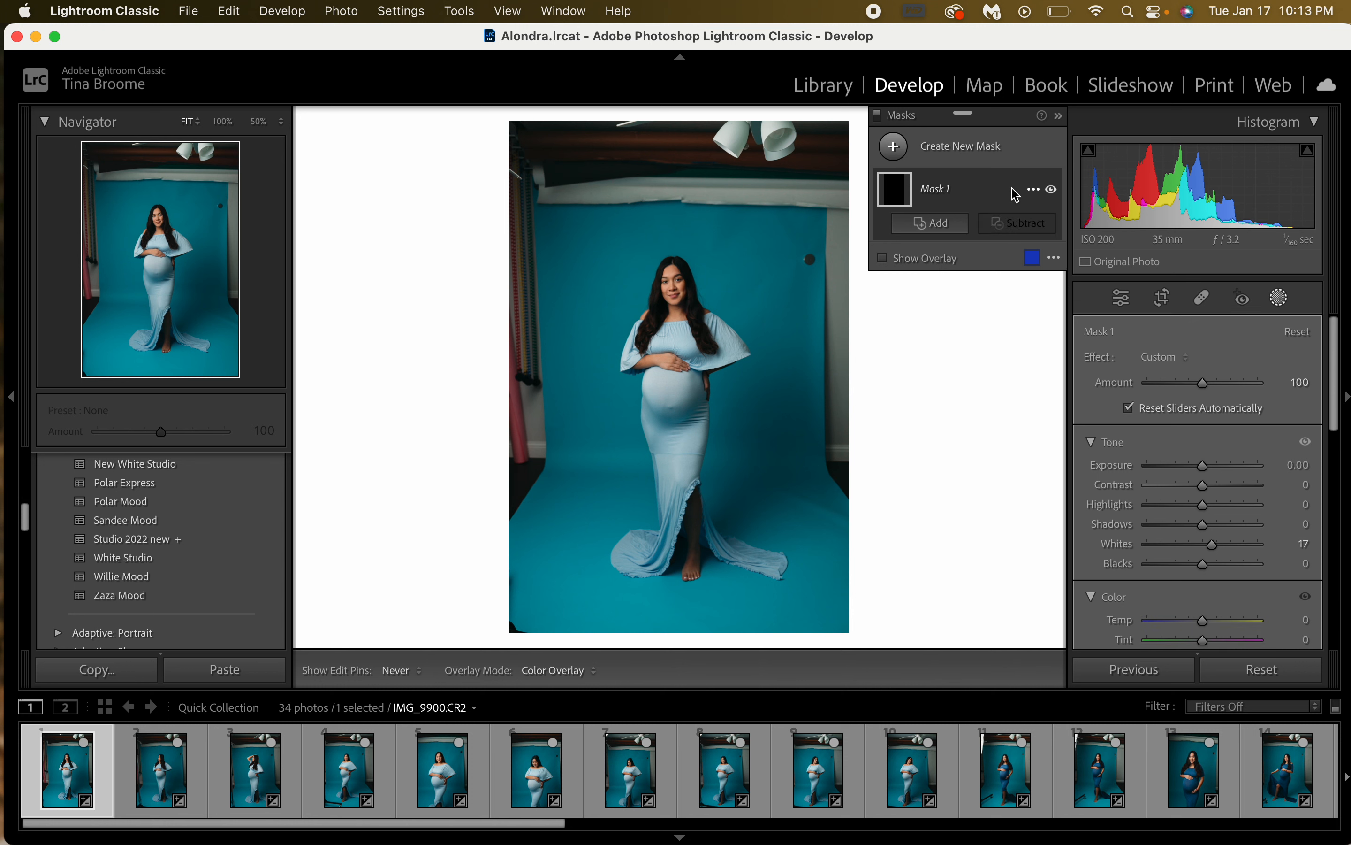
pyautogui.press('Delete')
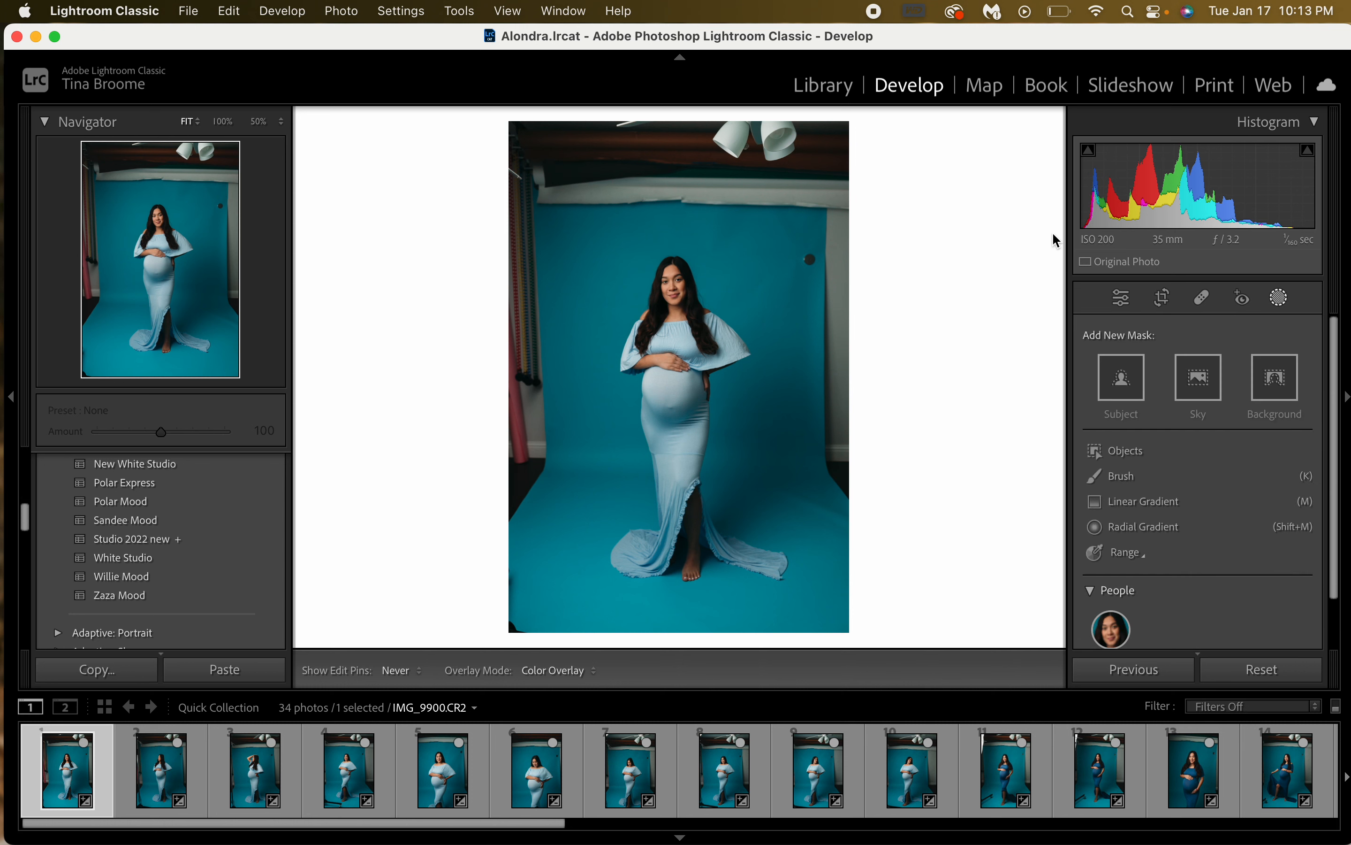
pyautogui.click(1280, 302)
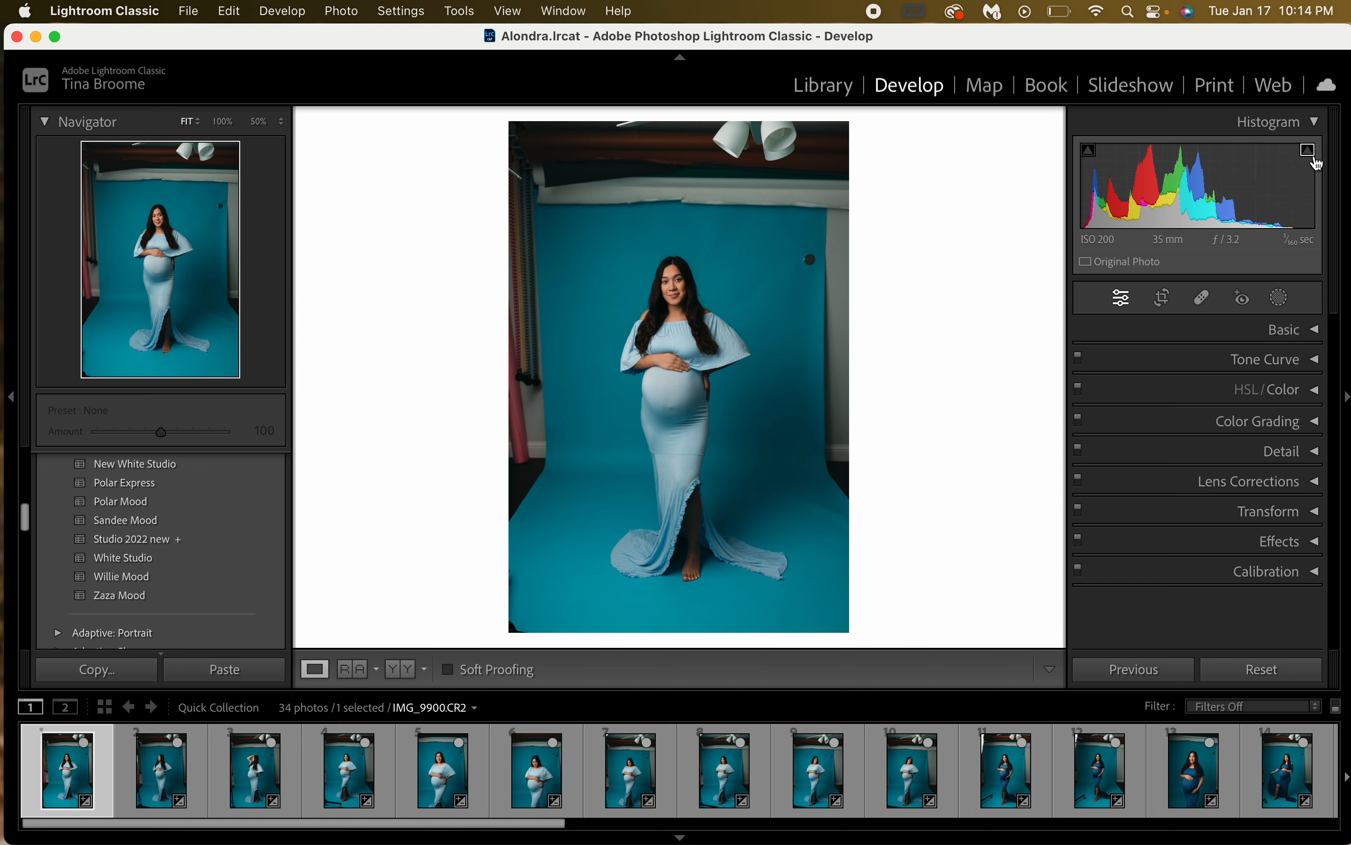
pyautogui.click(1150, 258)
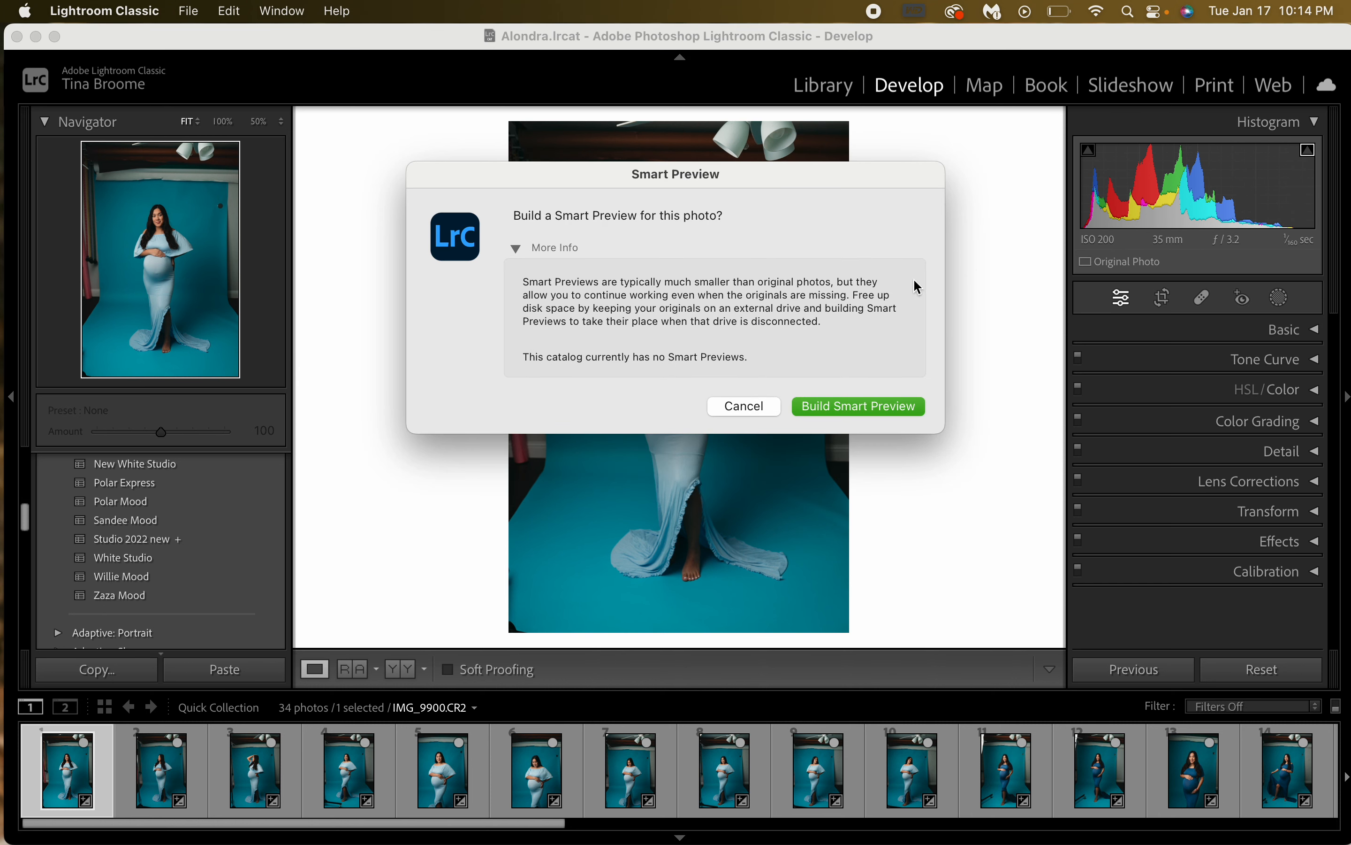
pyautogui.click(745, 407)
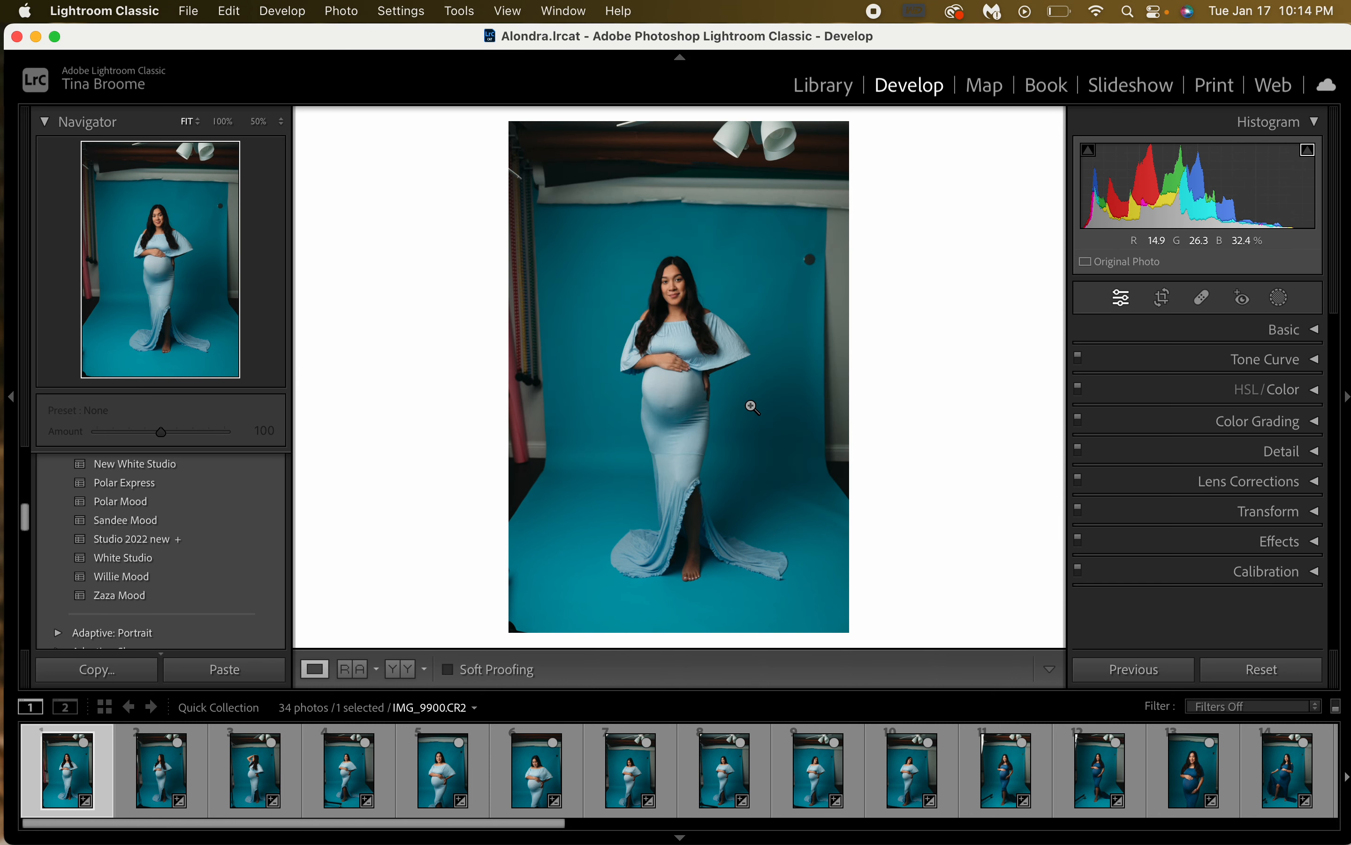
pyautogui.press('super+z')
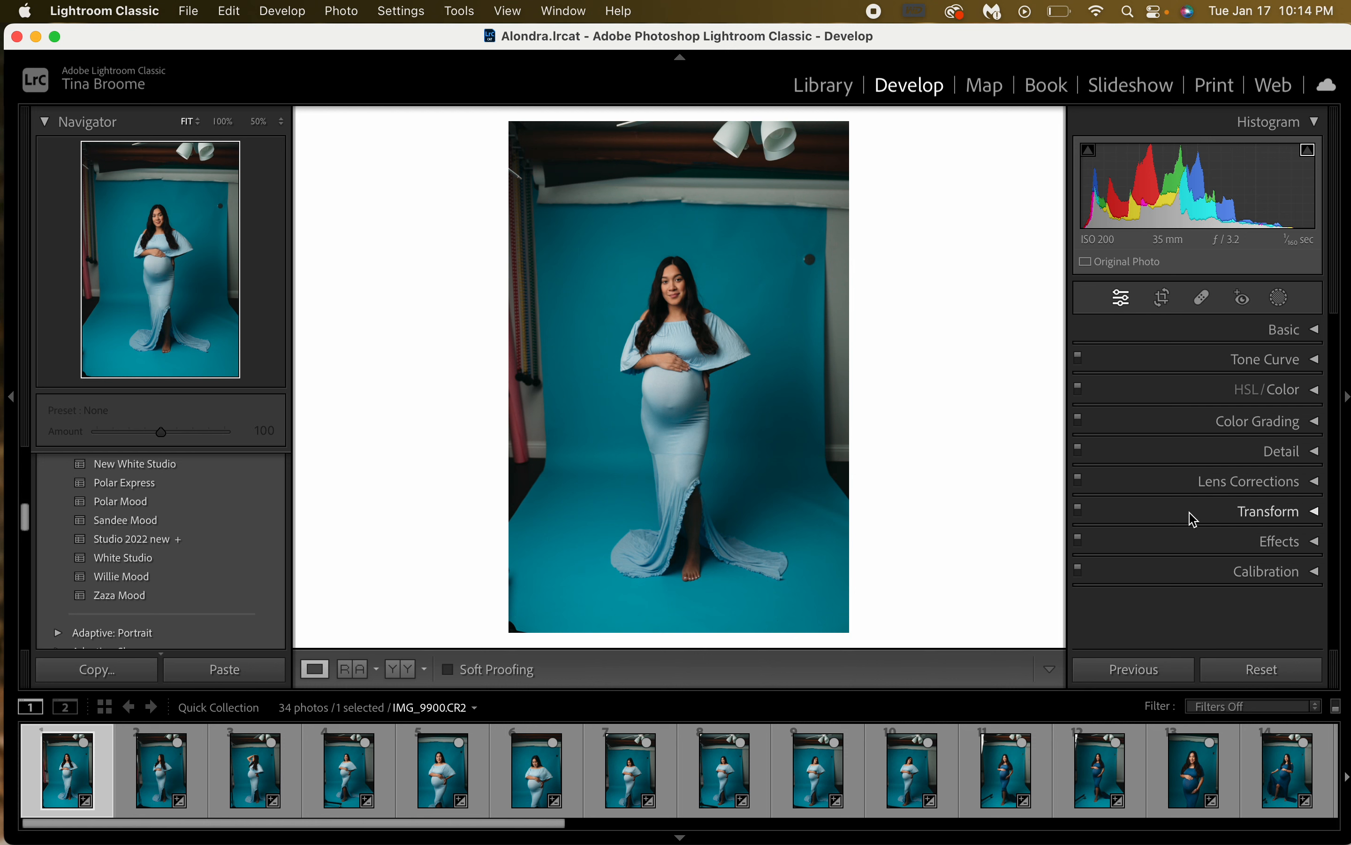
# Collapse and reopen the Histogram, and expand the Basic adjustments
pyautogui.click(1316, 124)
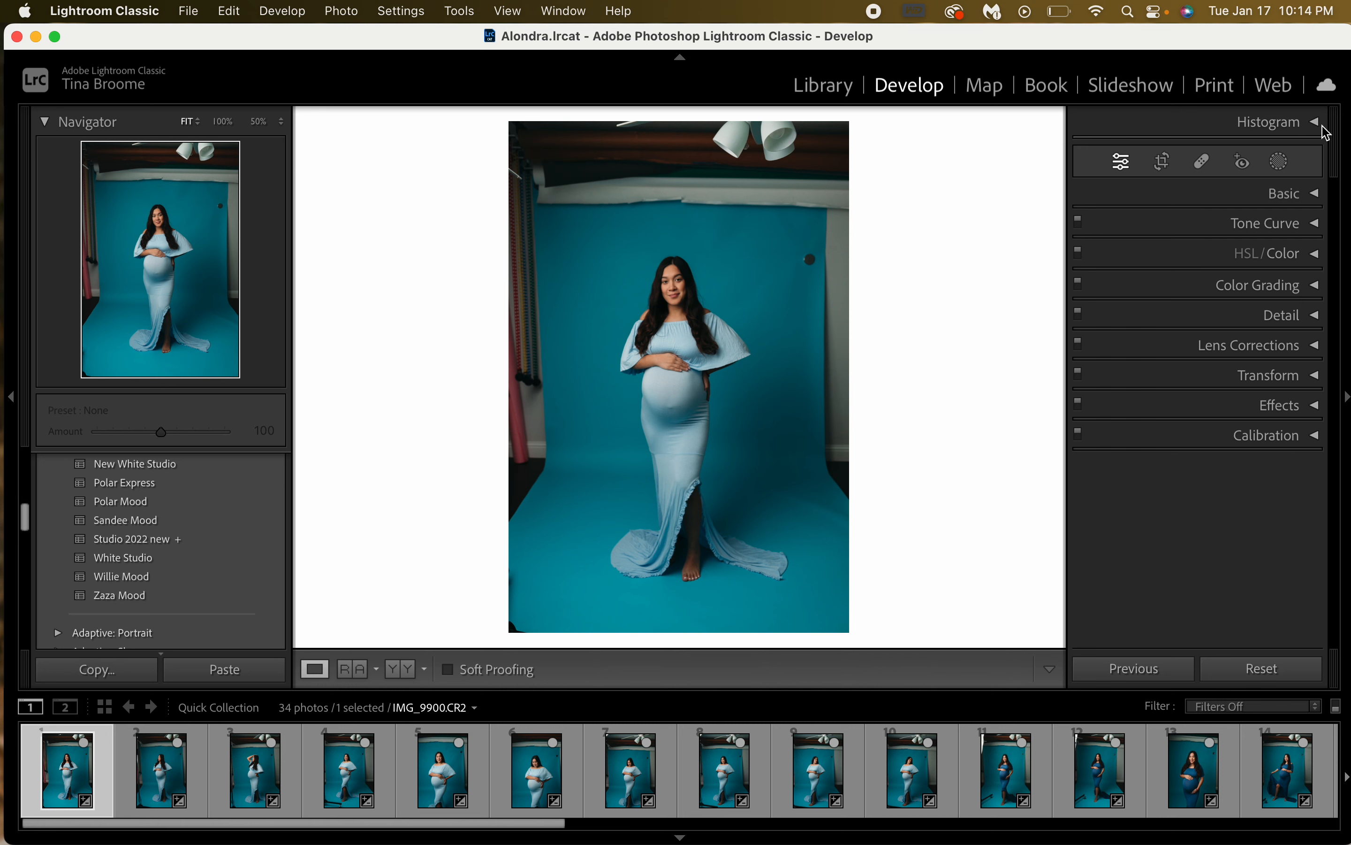
pyautogui.click(1318, 123)
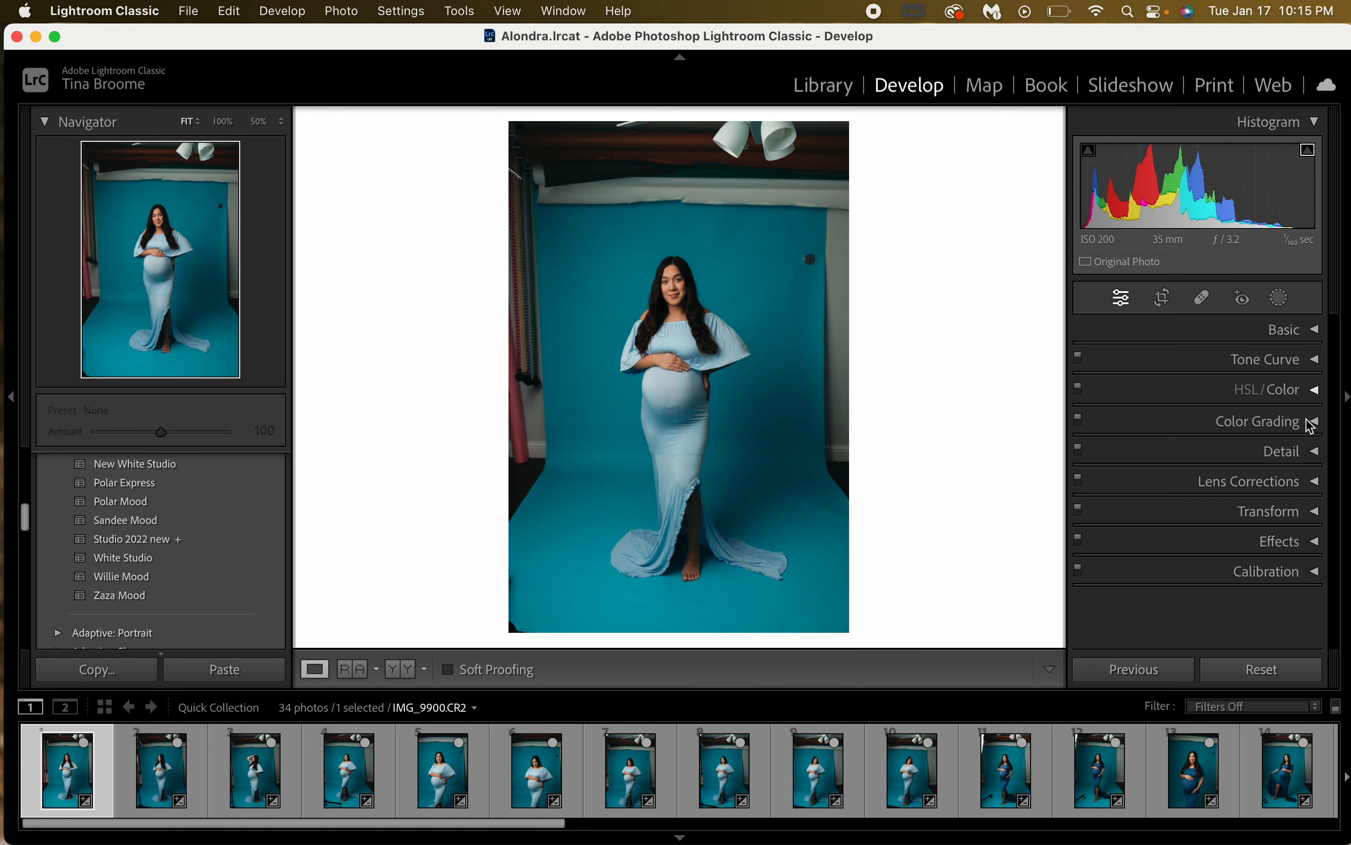
pyautogui.click(1318, 331)
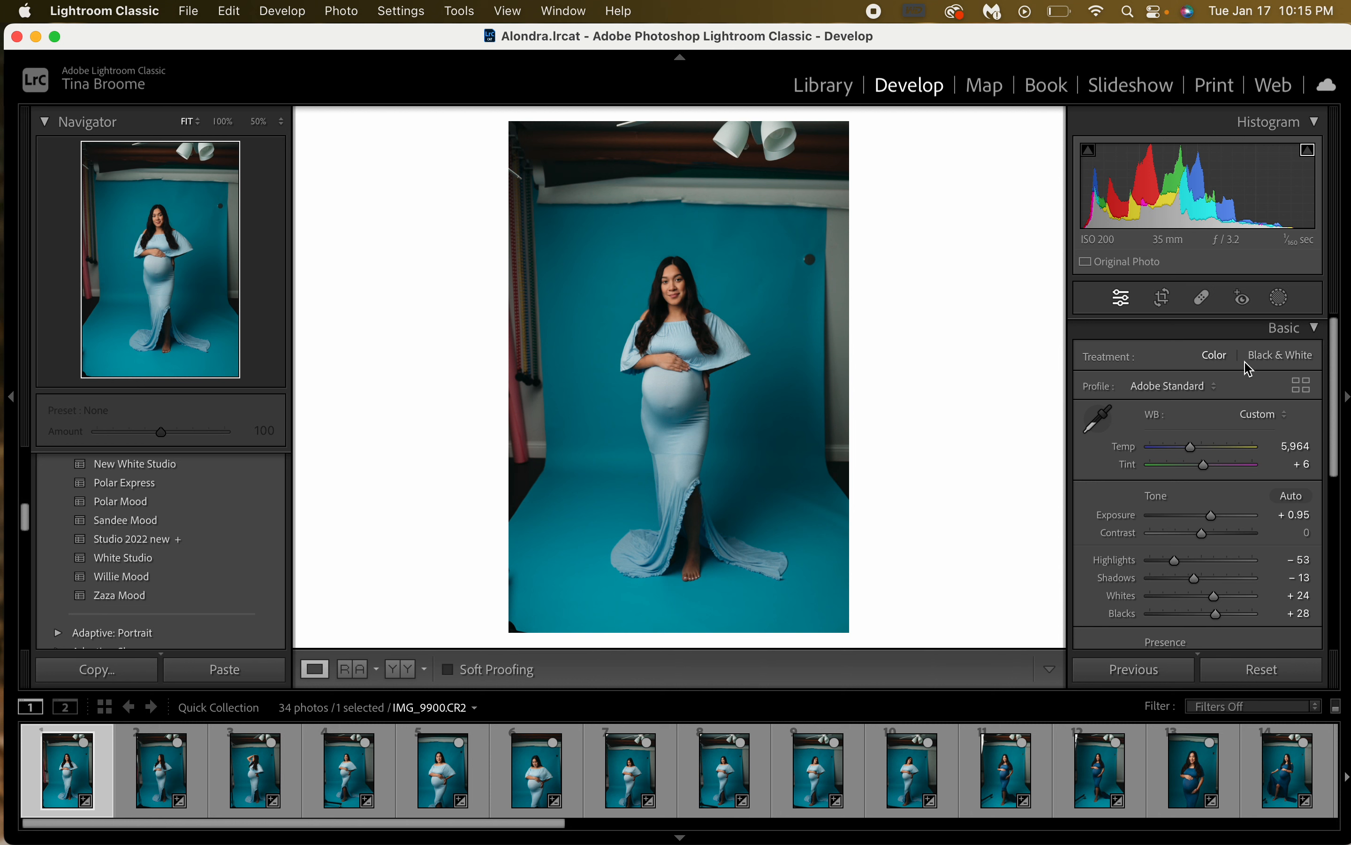
pyautogui.scroll(-3, 1284, 369)
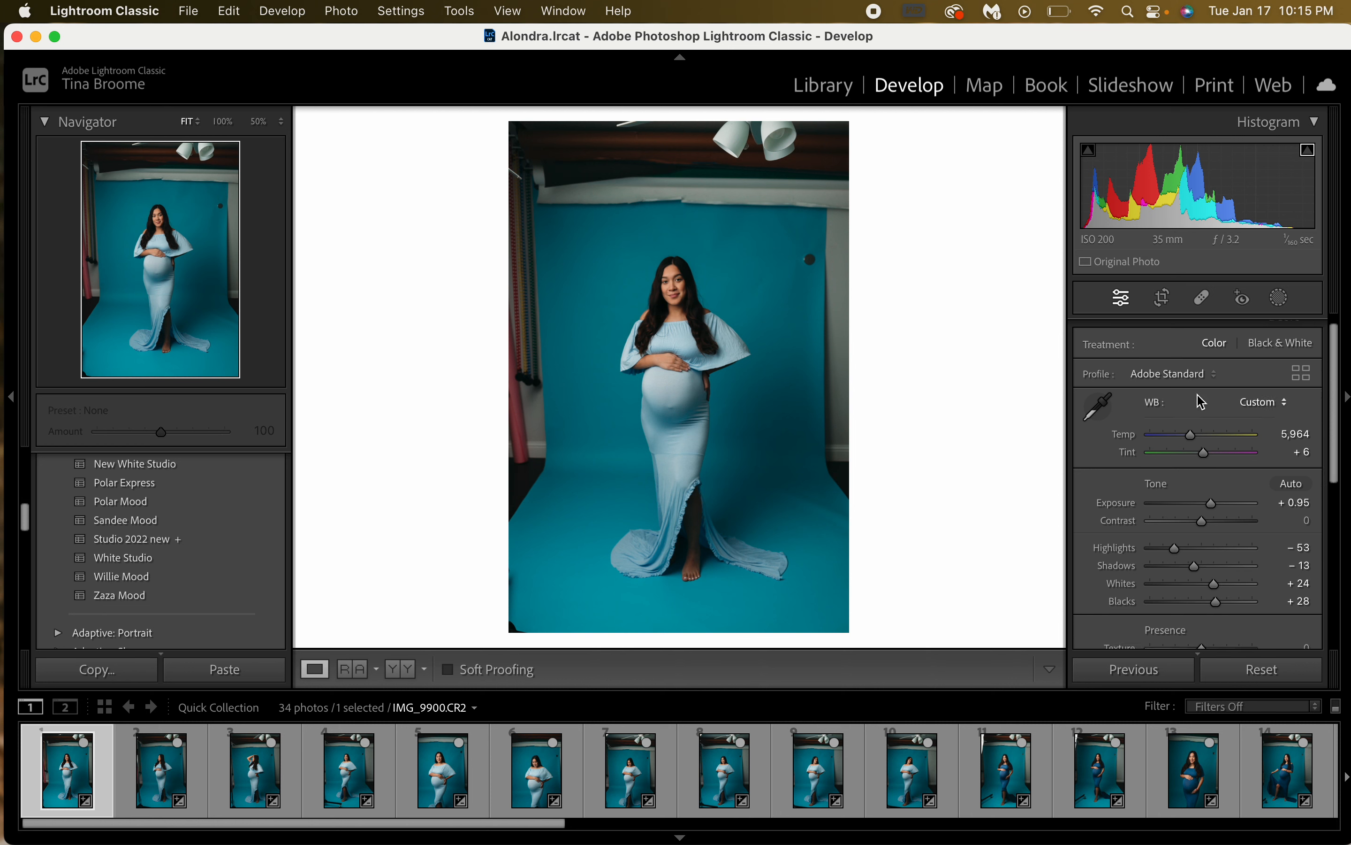
# Sample the white balance from the blue backdrop beside the woman's shoulder, then from the pale strip above the backdrop
pyautogui.click(1098, 346)
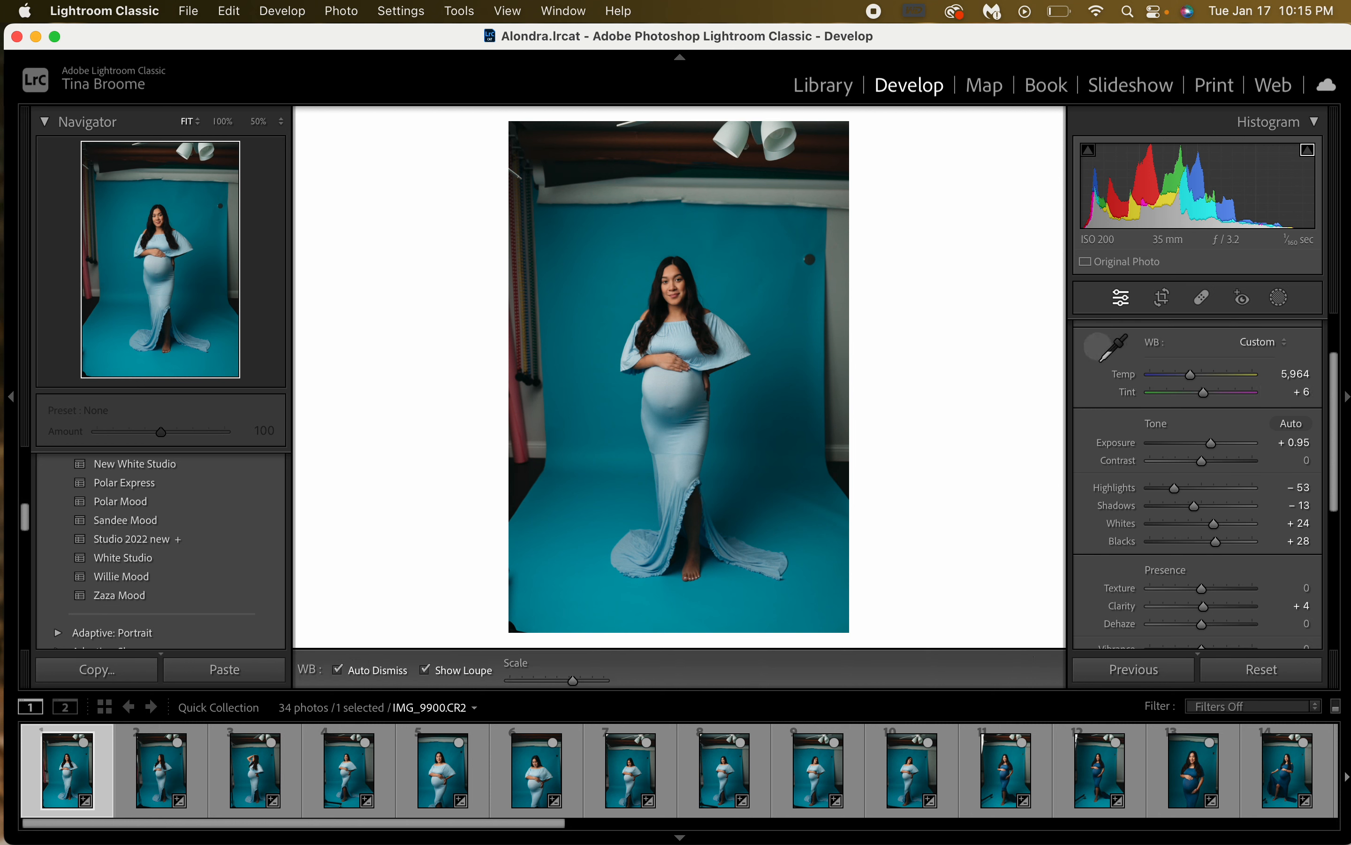
pyautogui.click(748, 286)
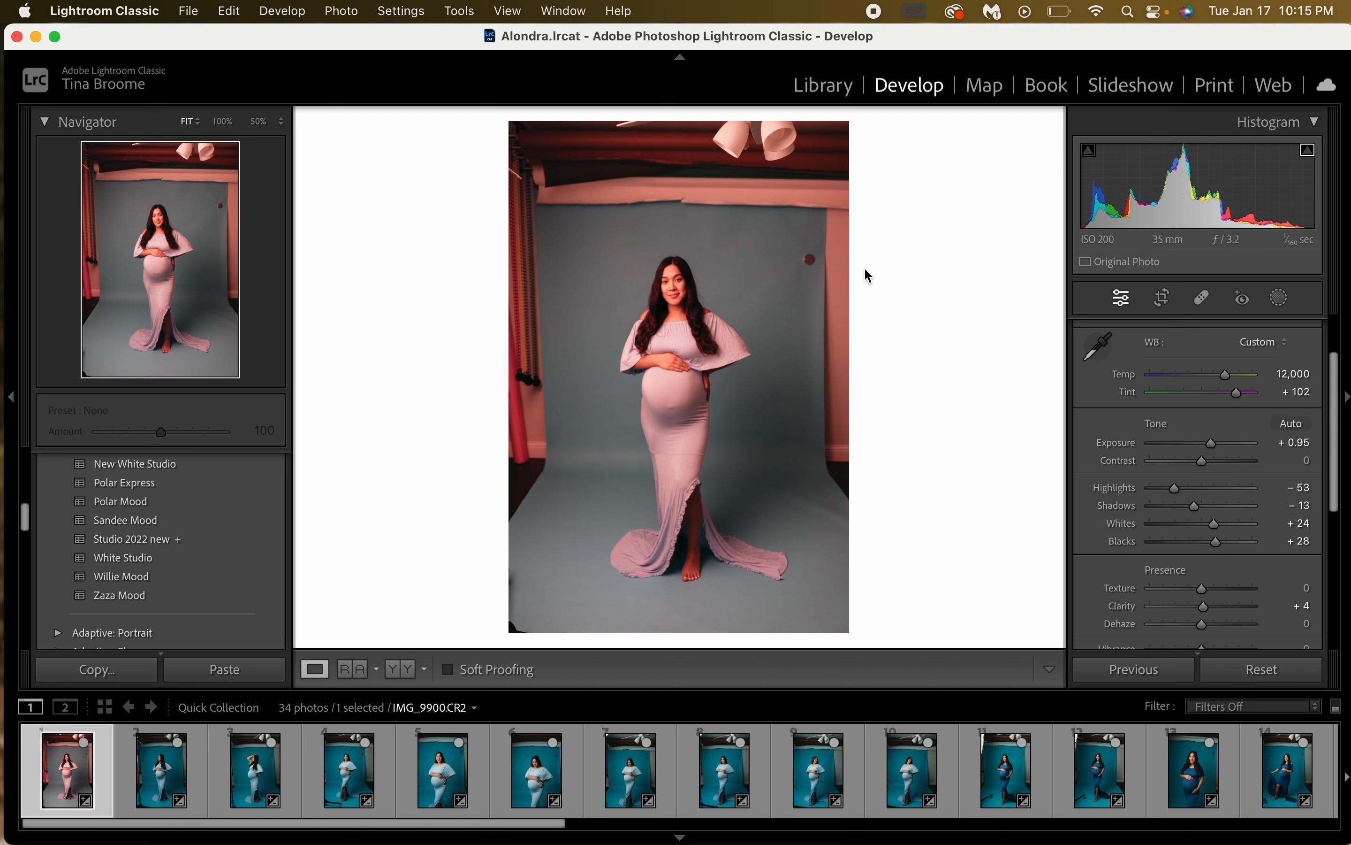
pyautogui.click(1098, 346)
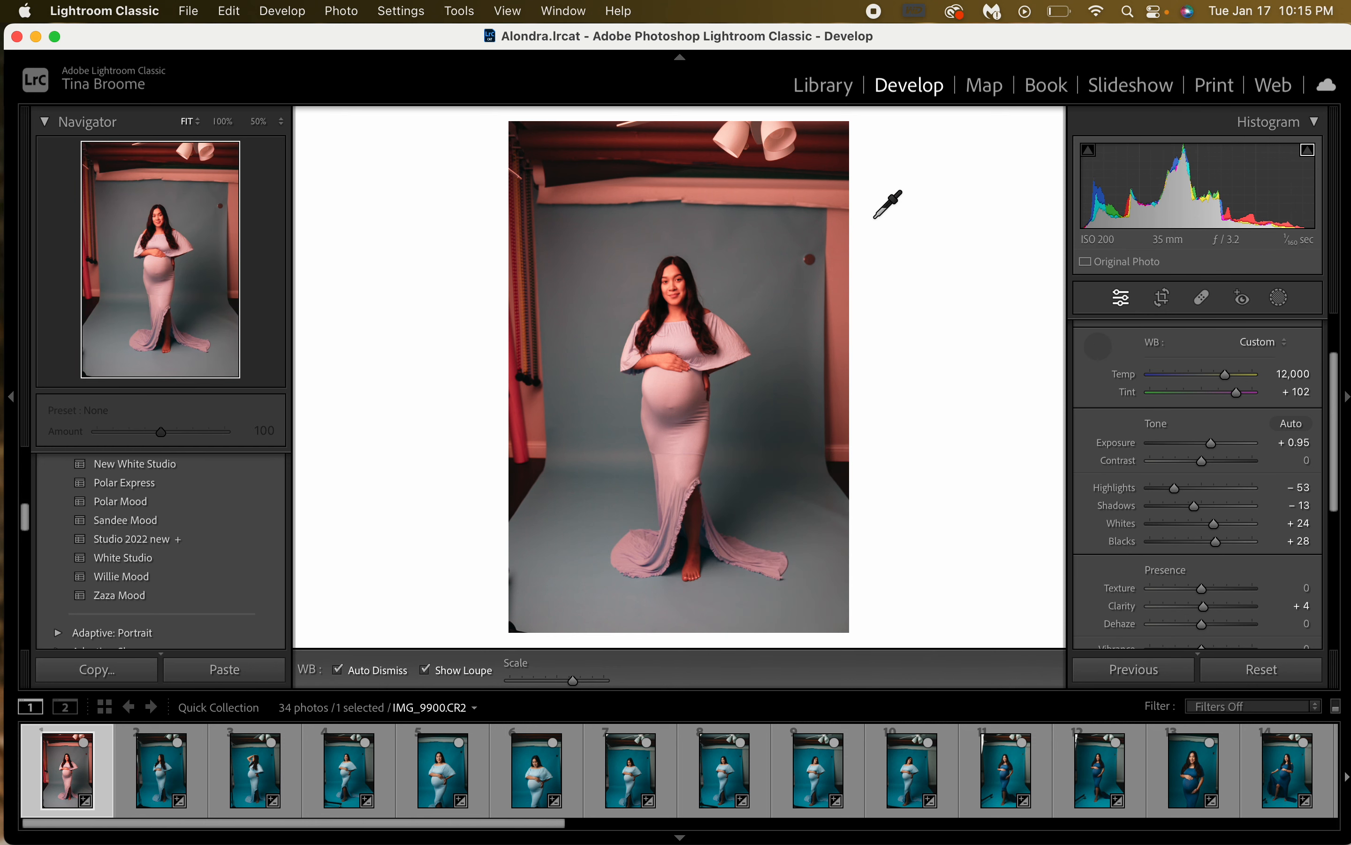
pyautogui.click(824, 189)
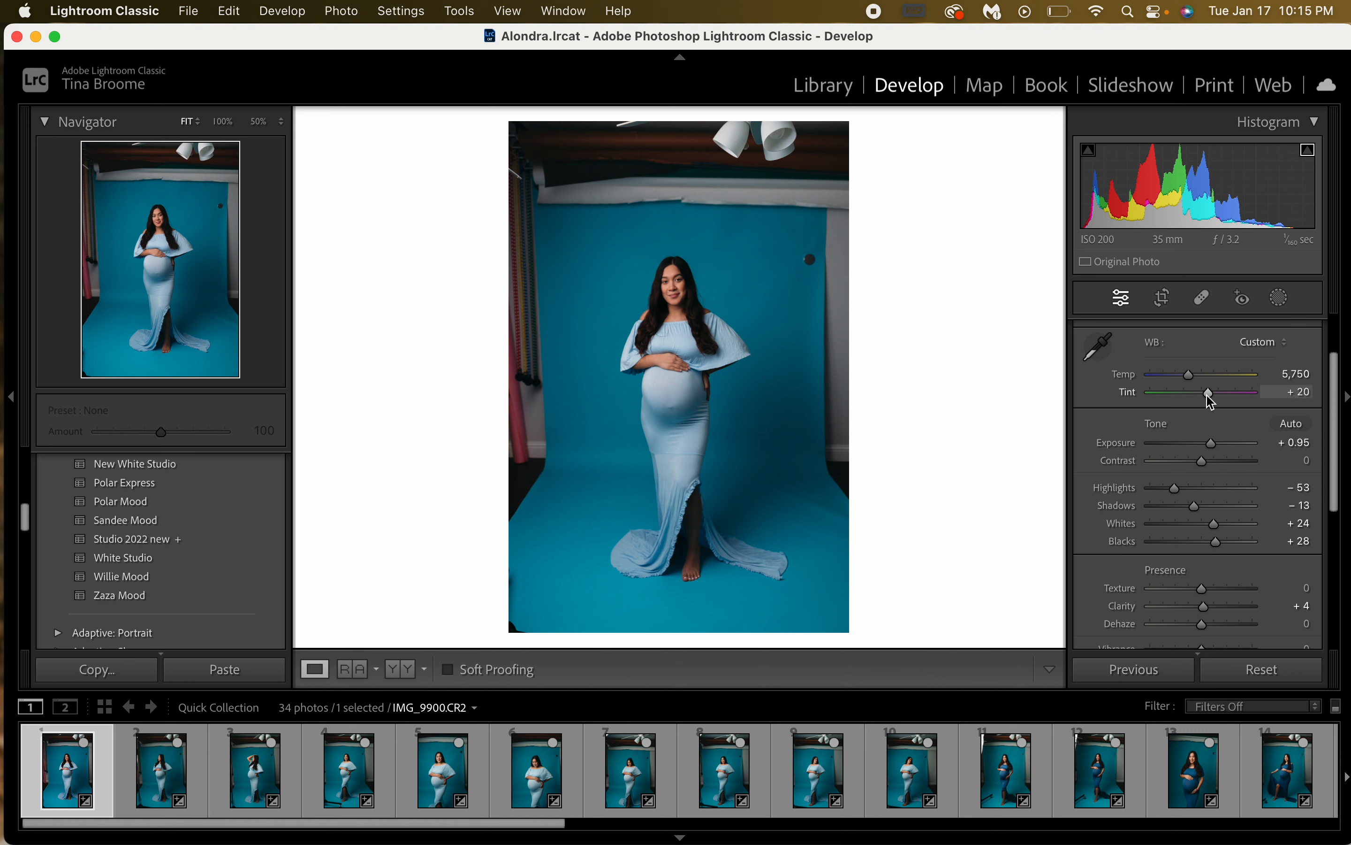
# Set Tint to 7 and Temp to 5,254, then undo all the white balance changes
pyautogui.moveTo(1210, 399); pyautogui.dragTo(1205, 399)
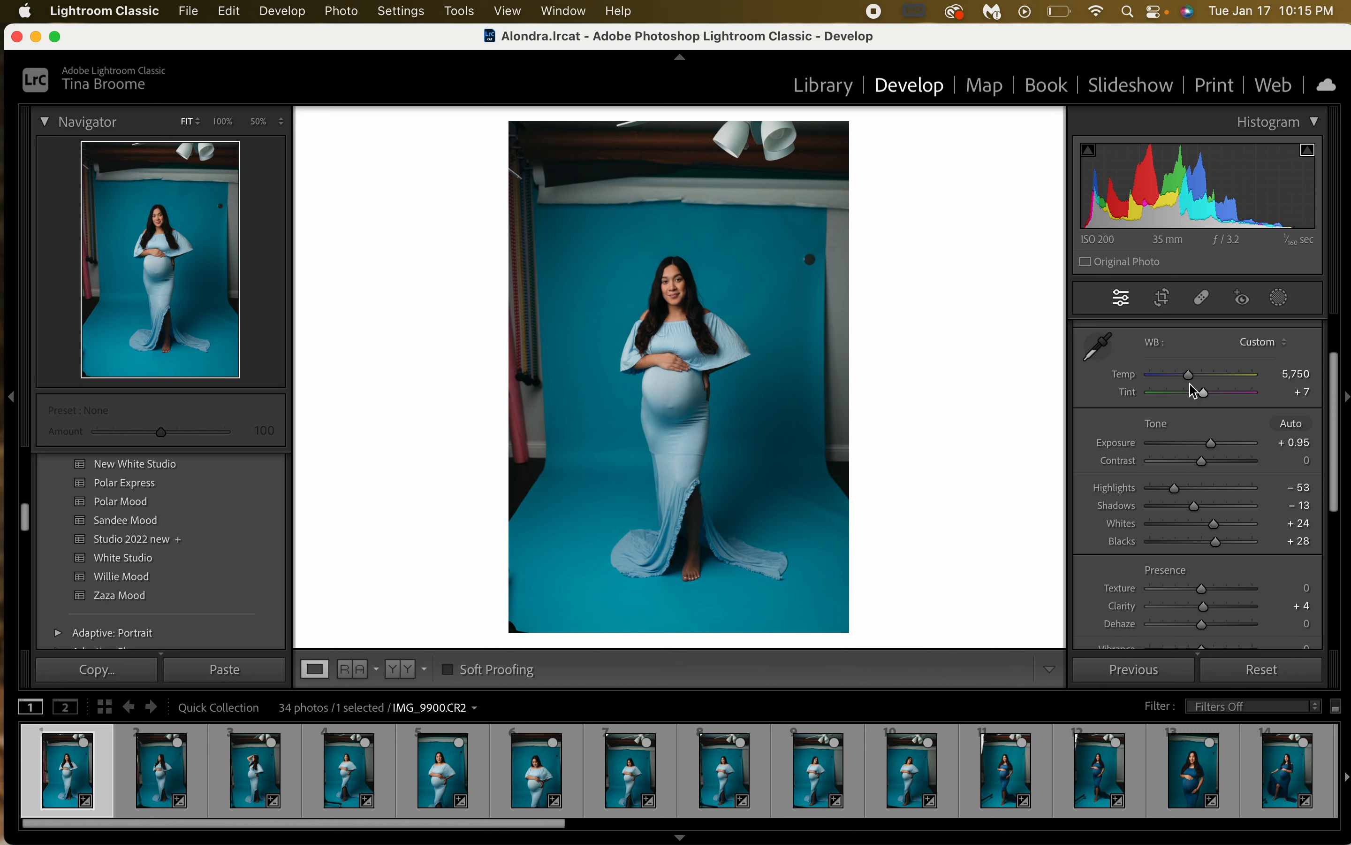
pyautogui.moveTo(1193, 388)
pyautogui.mouseDown()
pyautogui.moveTo(1205, 387)
pyautogui.moveTo(1185, 388)
pyautogui.mouseUp()
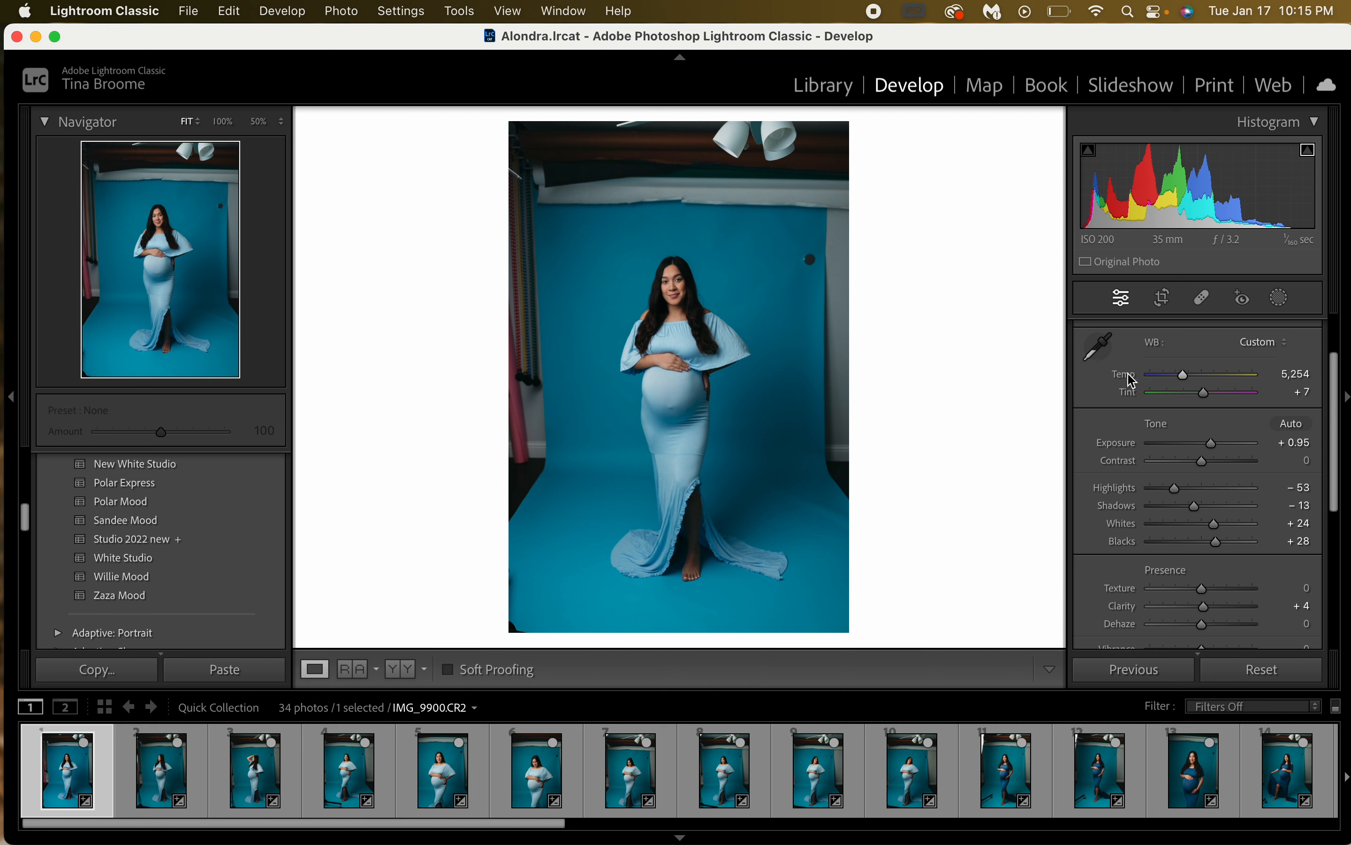
pyautogui.press('super+z')
pyautogui.press('super+z')
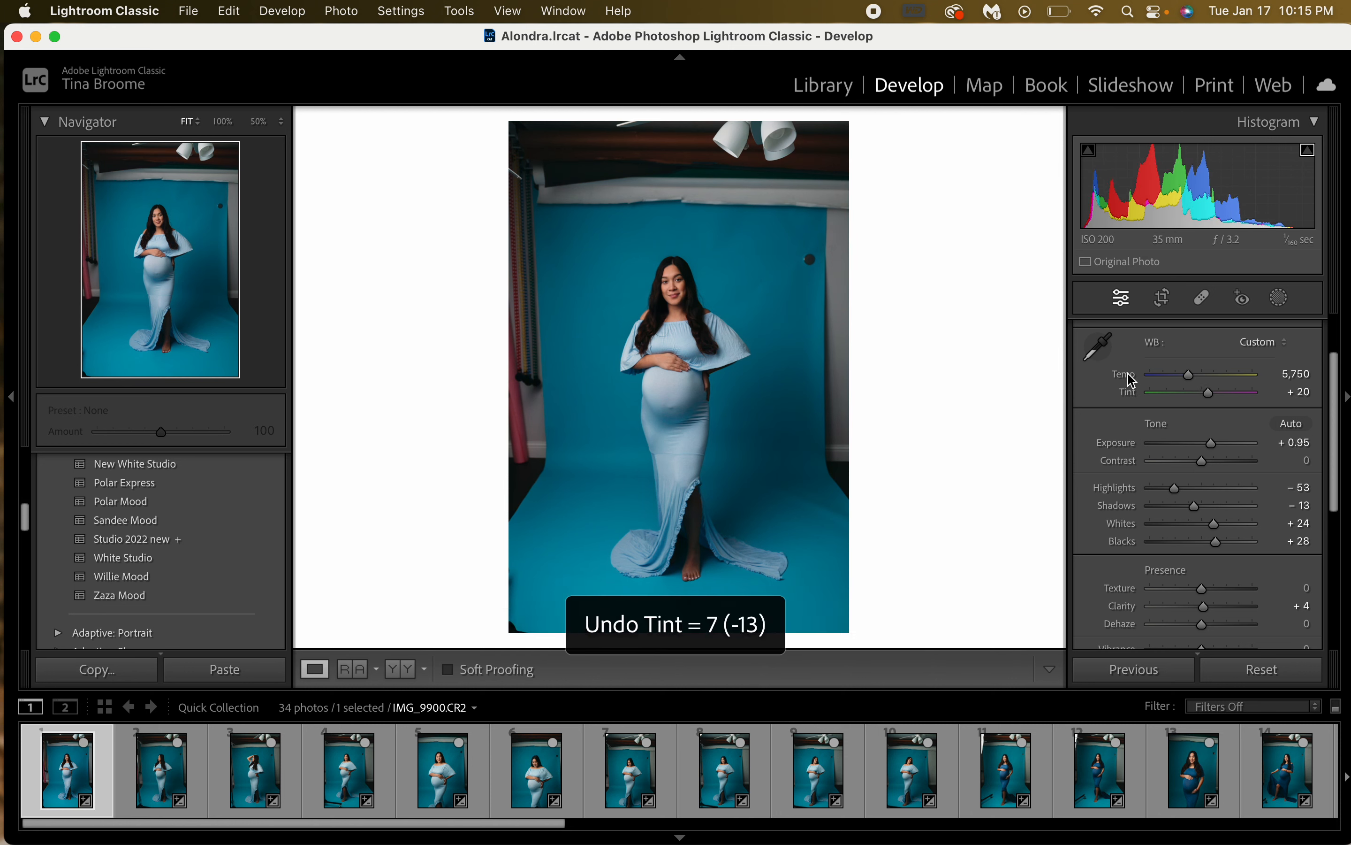
pyautogui.press('super+z')
pyautogui.press('super+z')
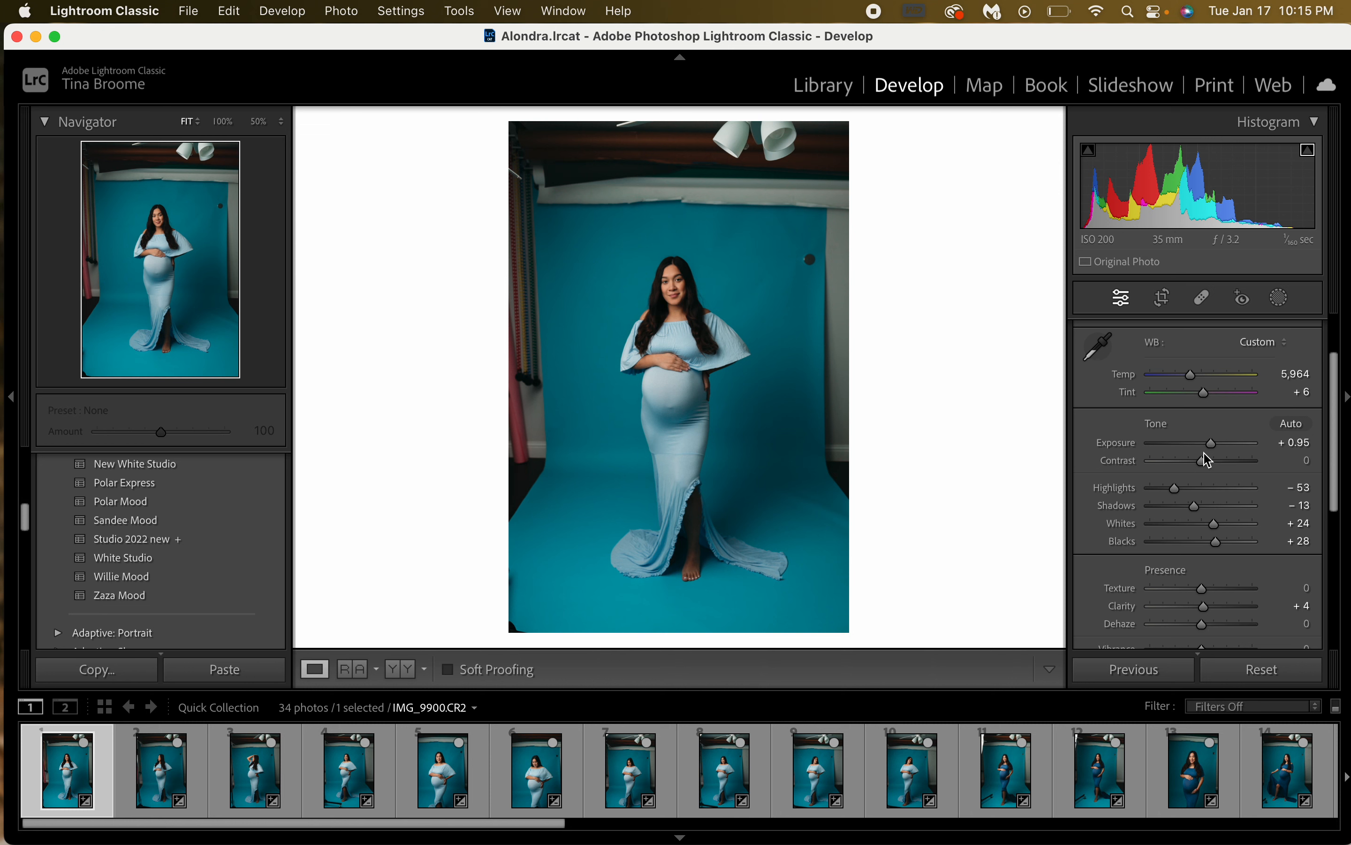
# Try Auto tone and undo it, then try an Exposure of 1.95 and undo that too
pyautogui.scroll(-2, 1204, 449)
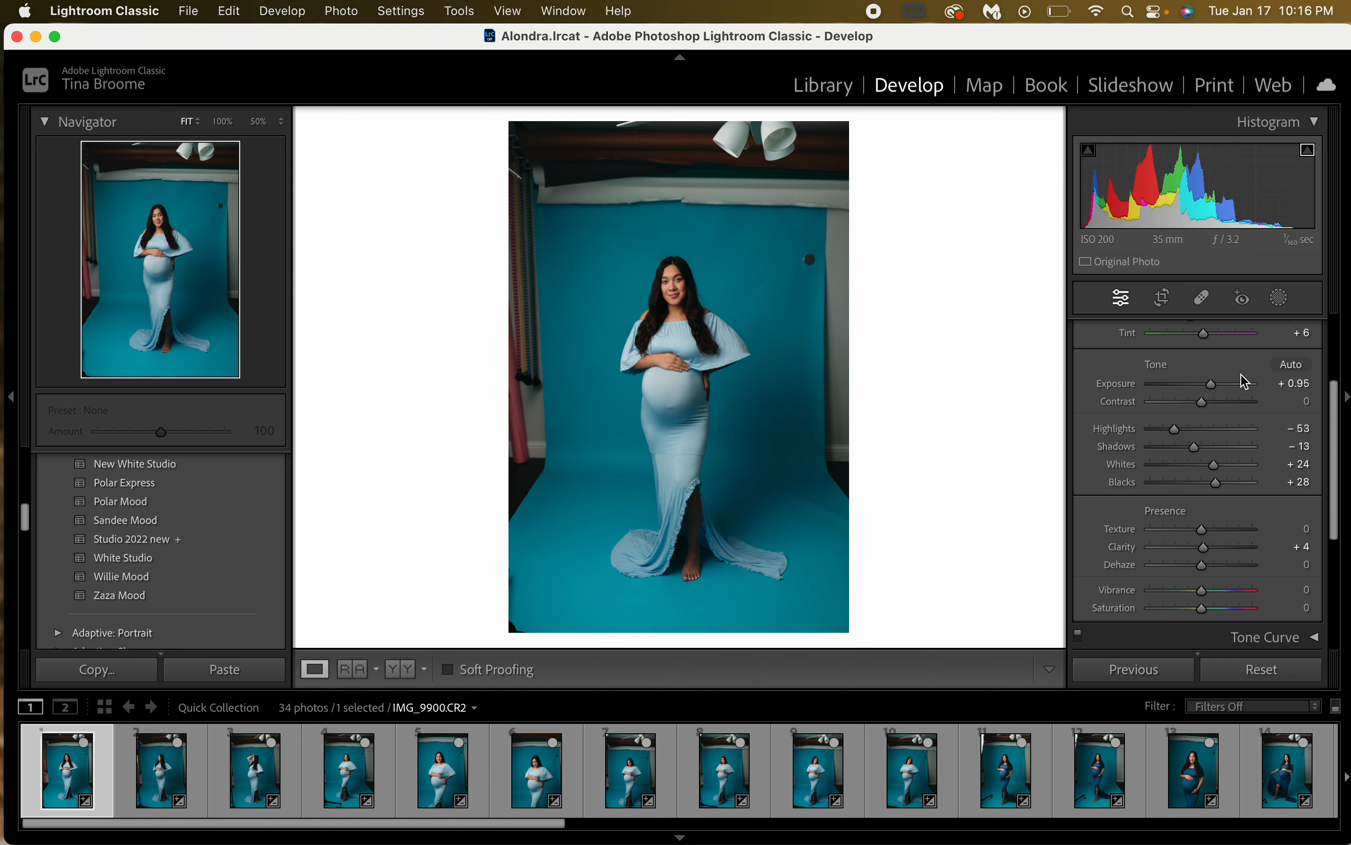
pyautogui.click(1294, 368)
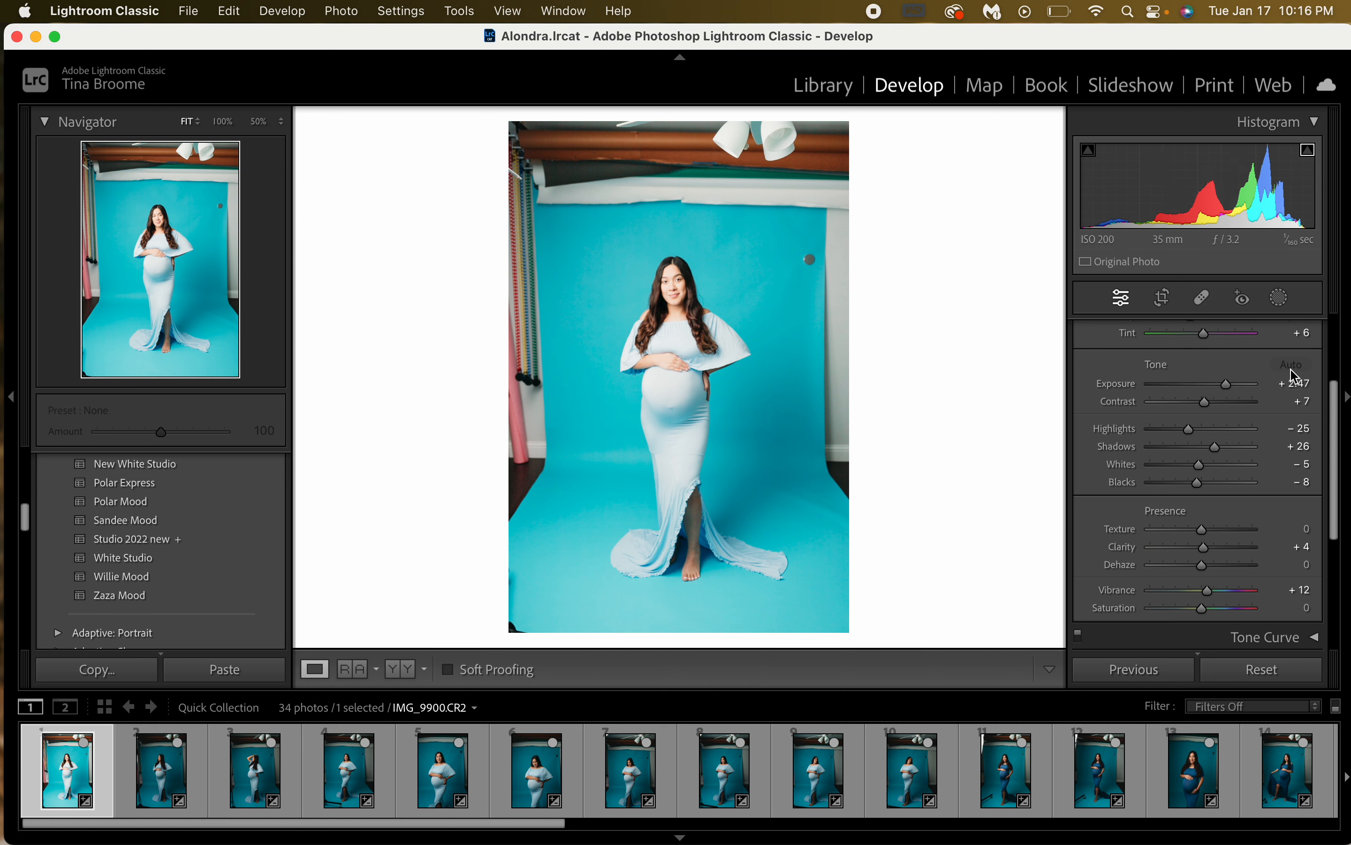
pyautogui.press('super+z')
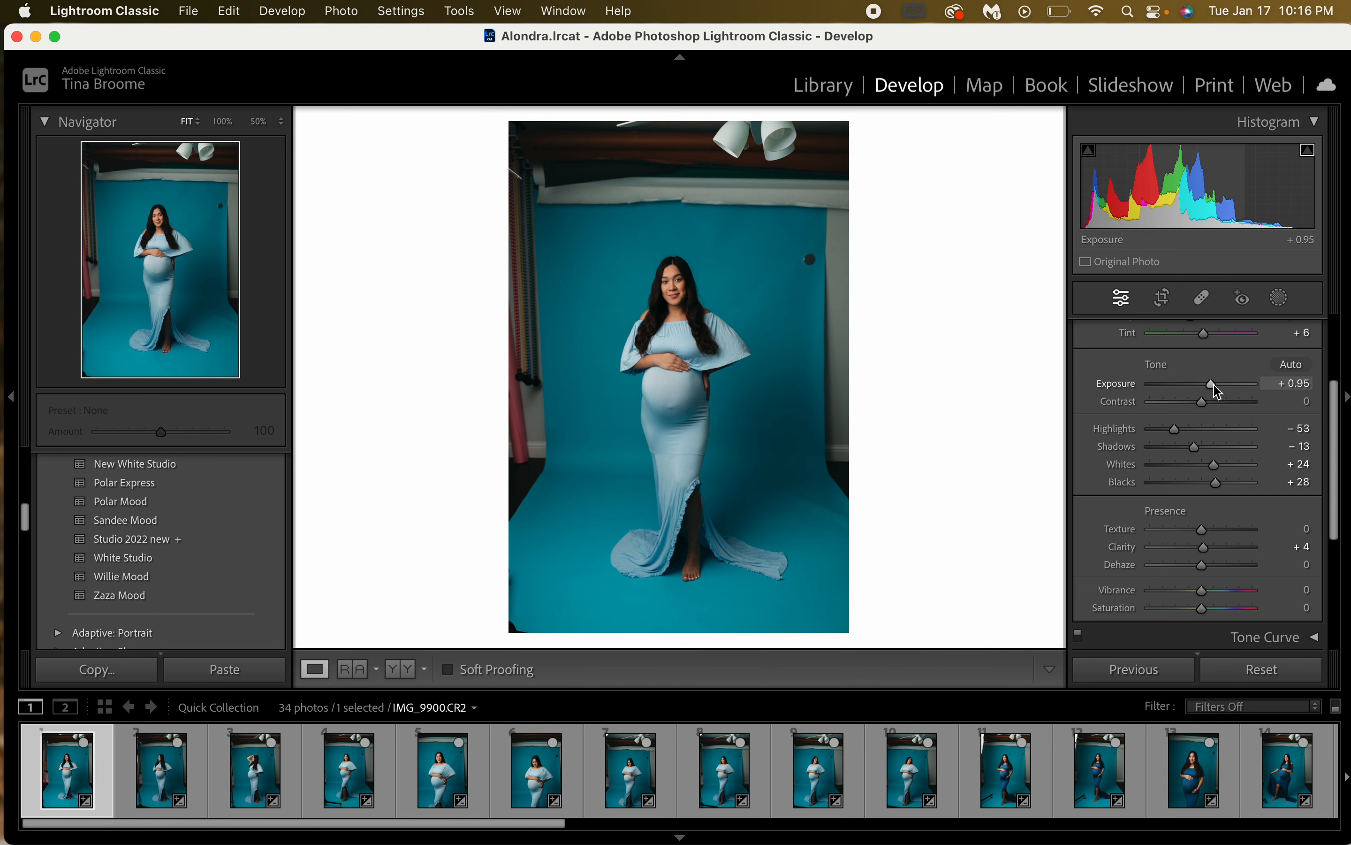
pyautogui.moveTo(1219, 392)
pyautogui.mouseDown()
pyautogui.moveTo(1191, 390)
pyautogui.moveTo(1228, 396)
pyautogui.mouseUp()
pyautogui.press('super+z')
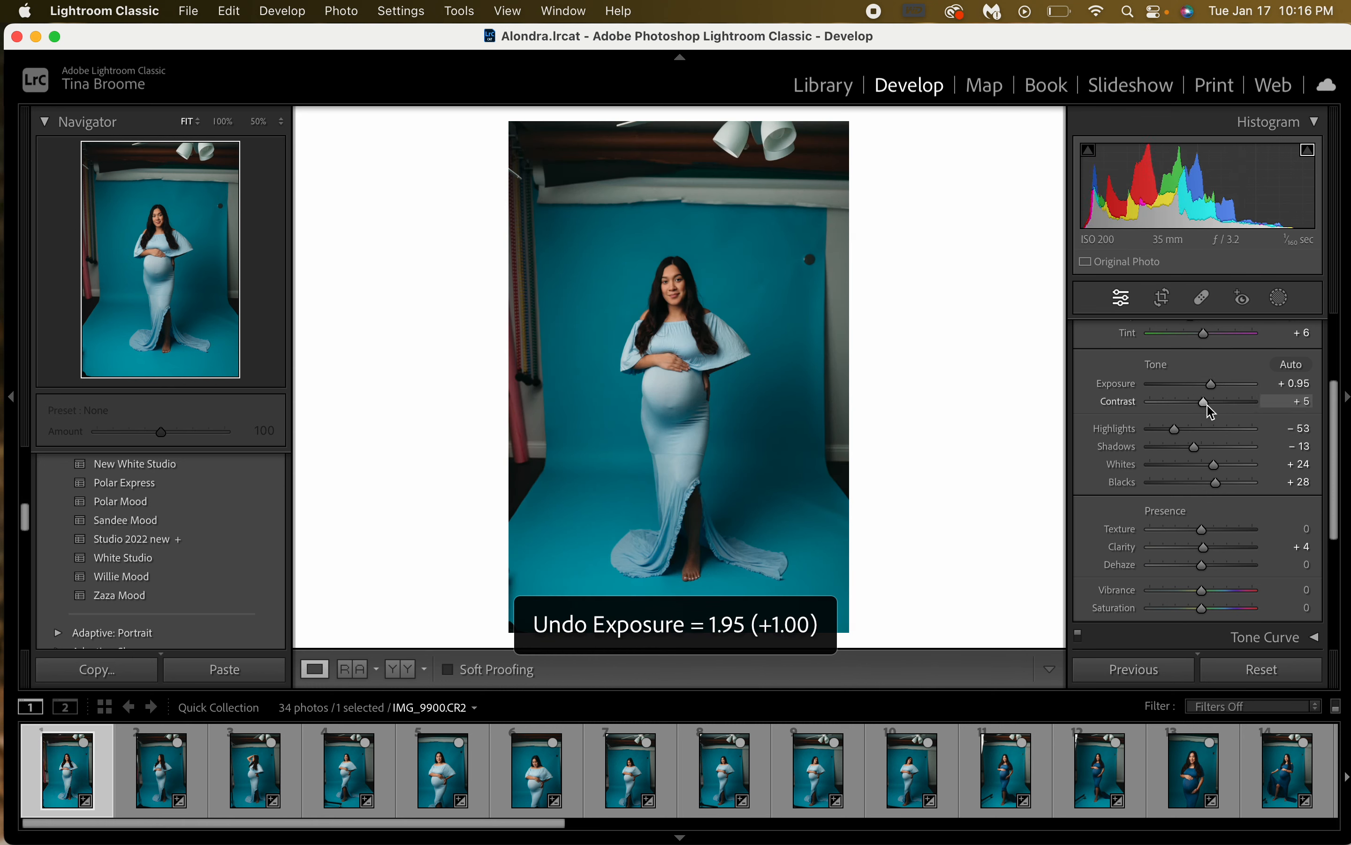
# Set the photo's Contrast to 12
pyautogui.moveTo(1207, 408); pyautogui.dragTo(1210, 407)
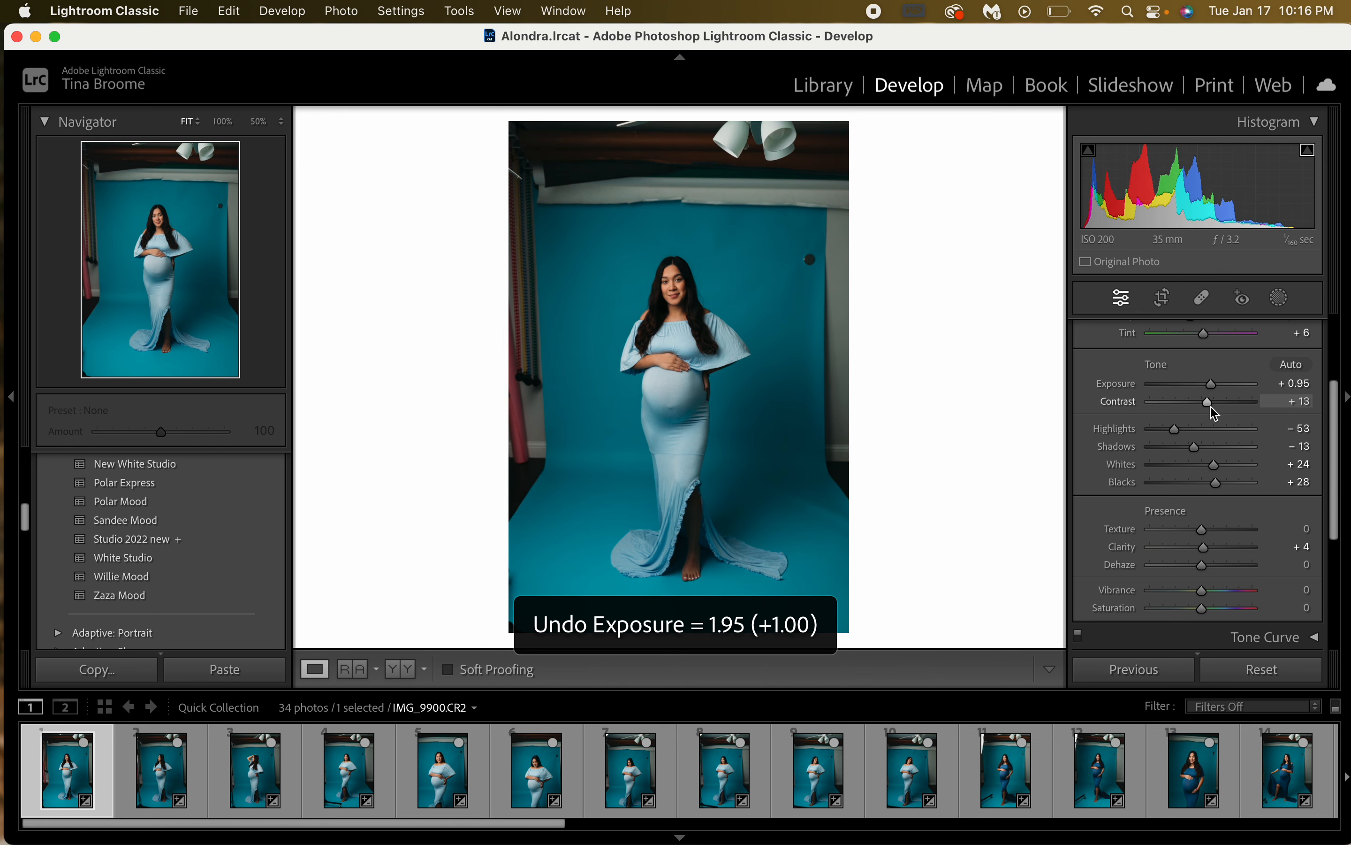
pyautogui.click(754, 350)
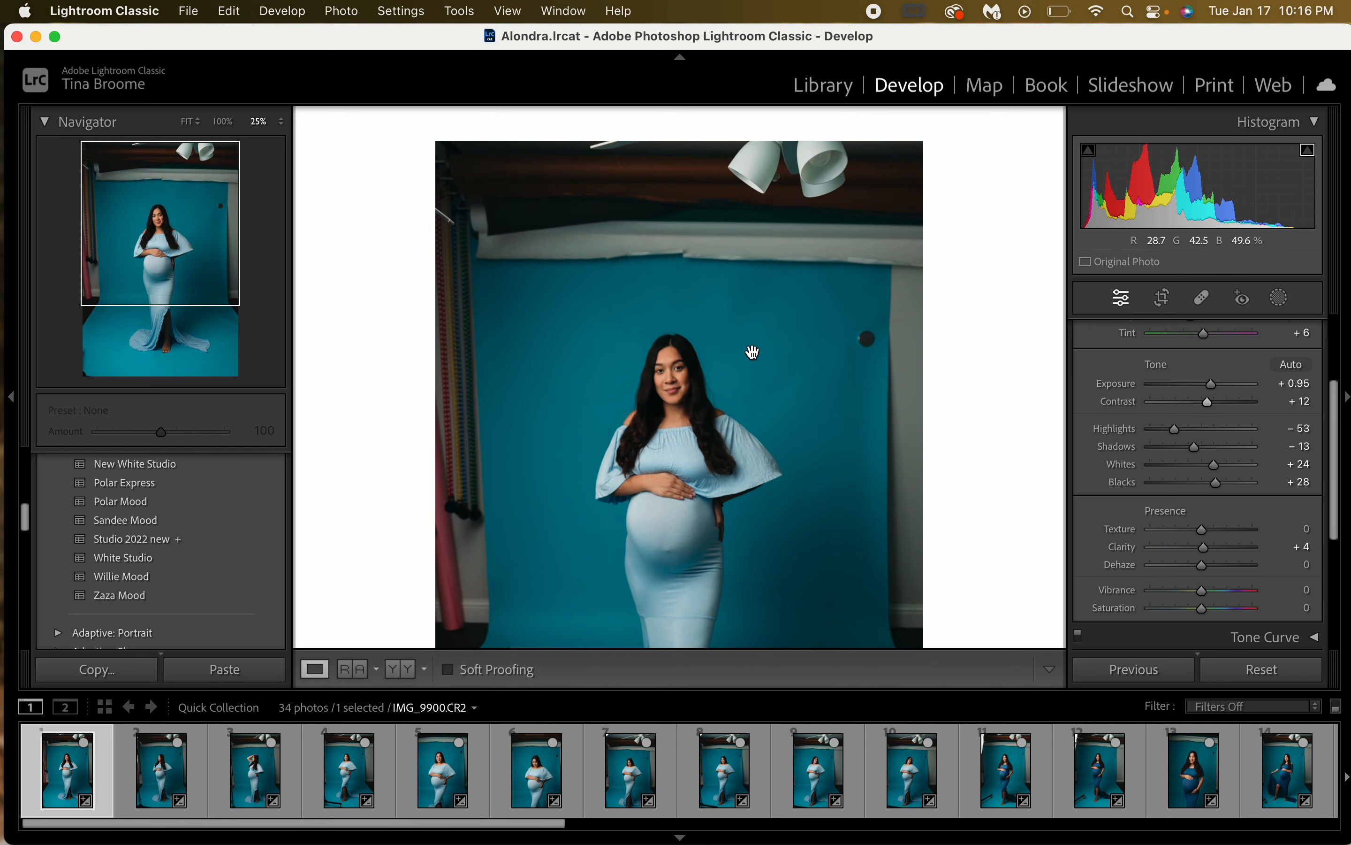
pyautogui.click(682, 533)
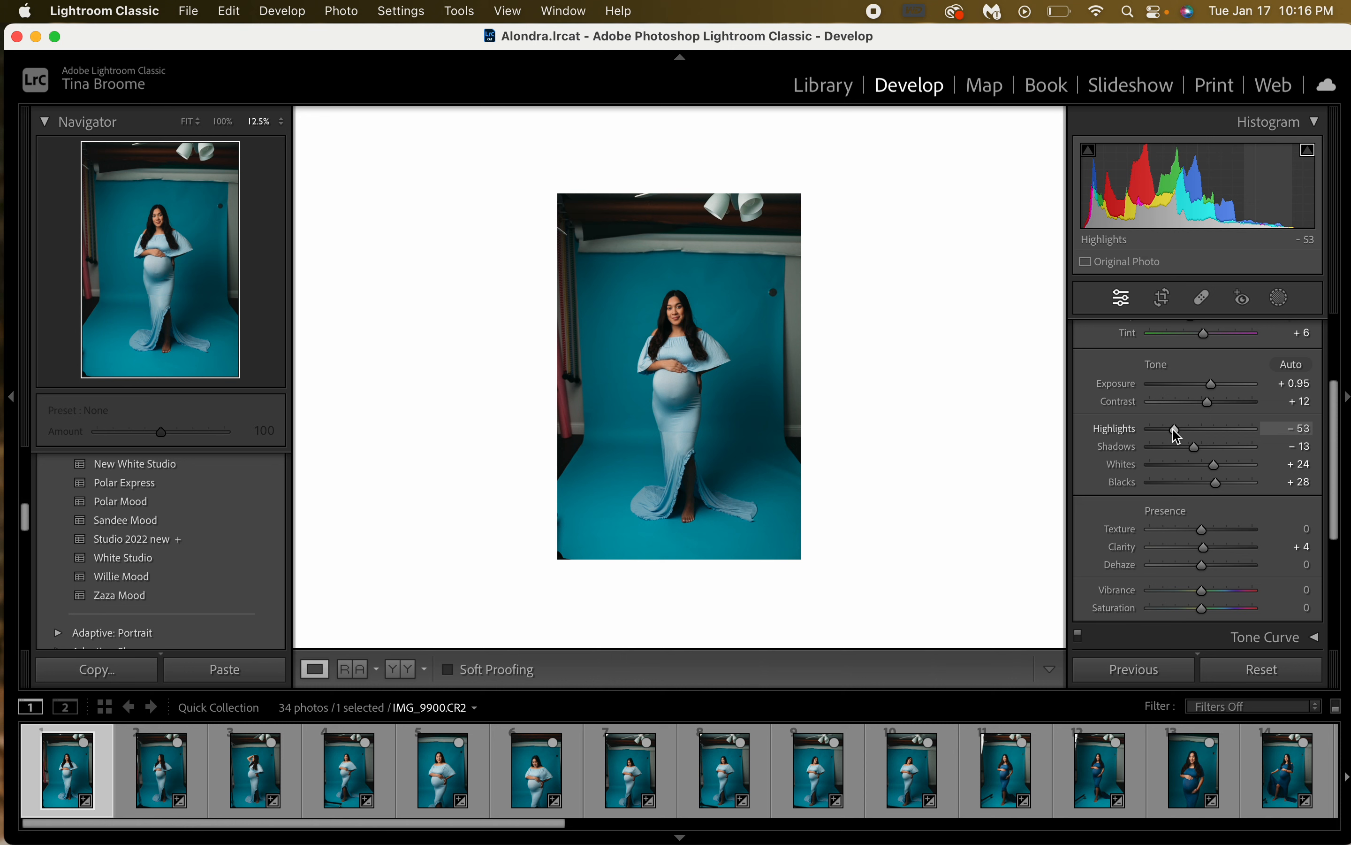
# Try different Highlights and Shadows amounts on the photo and undo each change
pyautogui.moveTo(1178, 436)
pyautogui.mouseDown()
pyautogui.moveTo(1160, 432)
pyautogui.moveTo(1221, 428)
pyautogui.moveTo(1184, 434)
pyautogui.mouseUp()
pyautogui.press('super+z')
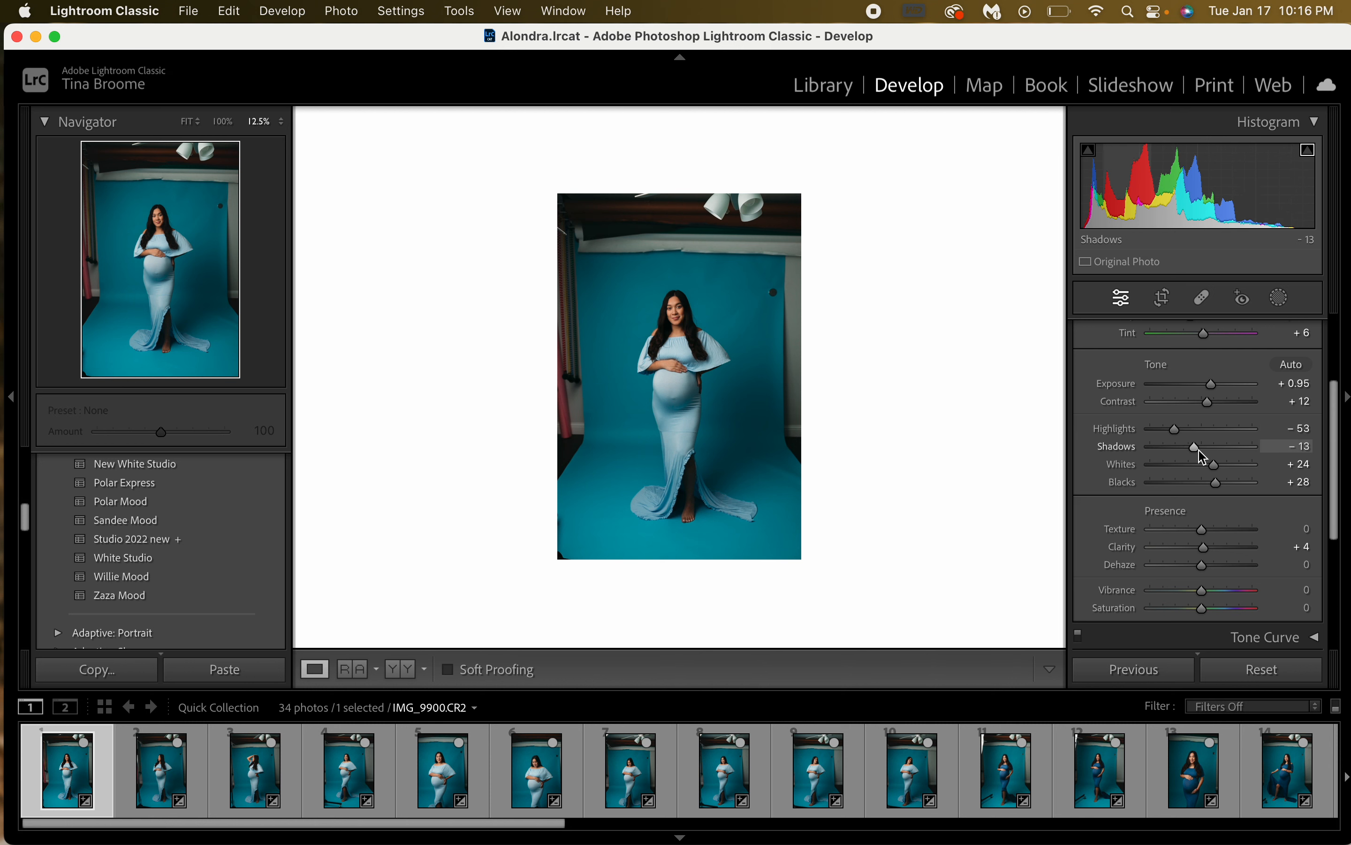
pyautogui.moveTo(1202, 453); pyautogui.dragTo(1239, 460)
pyautogui.moveTo(1179, 461); pyautogui.dragTo(1215, 474)
pyautogui.press('super+z')
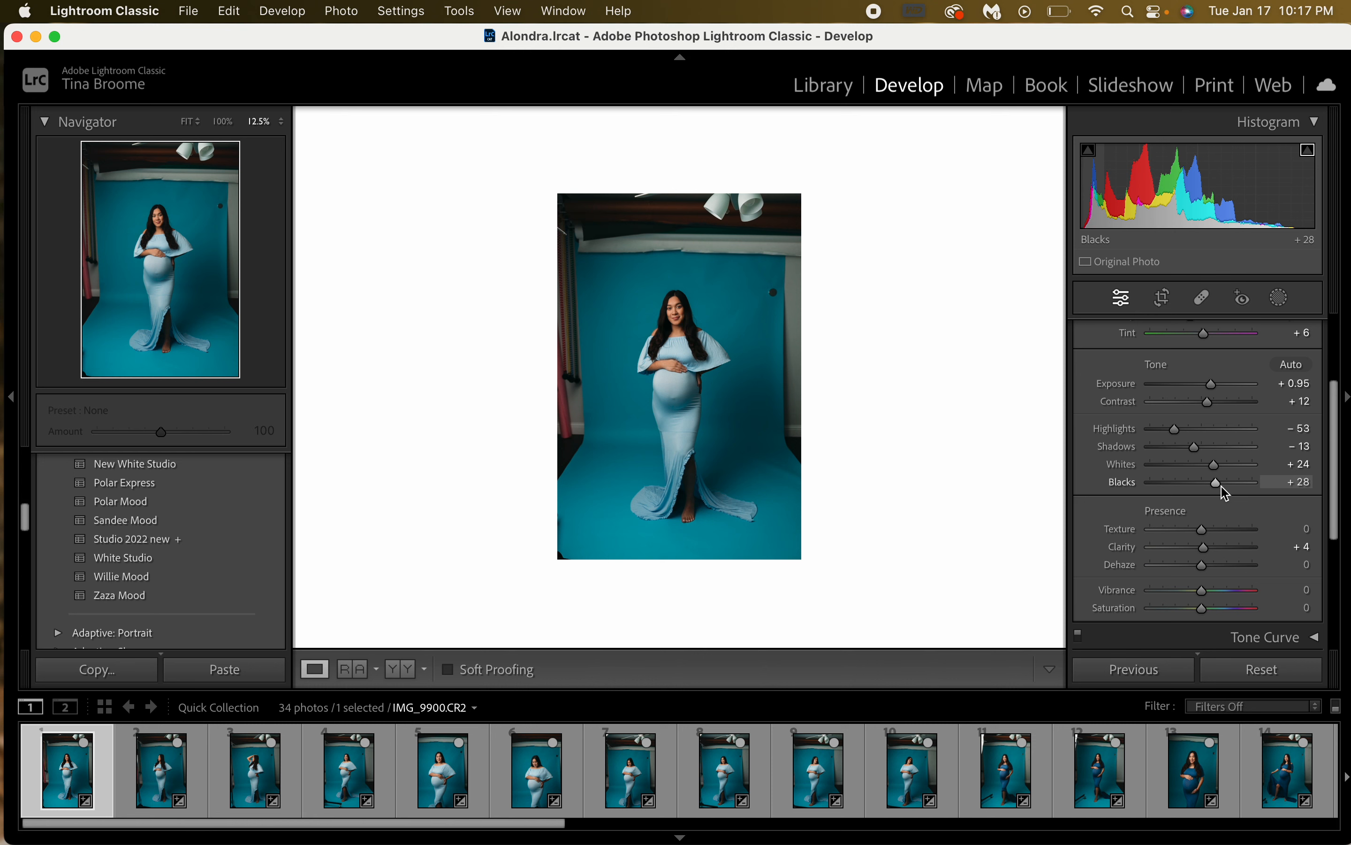
# Set the photo's Clarity to 0
pyautogui.scroll(-6, 1225, 492)
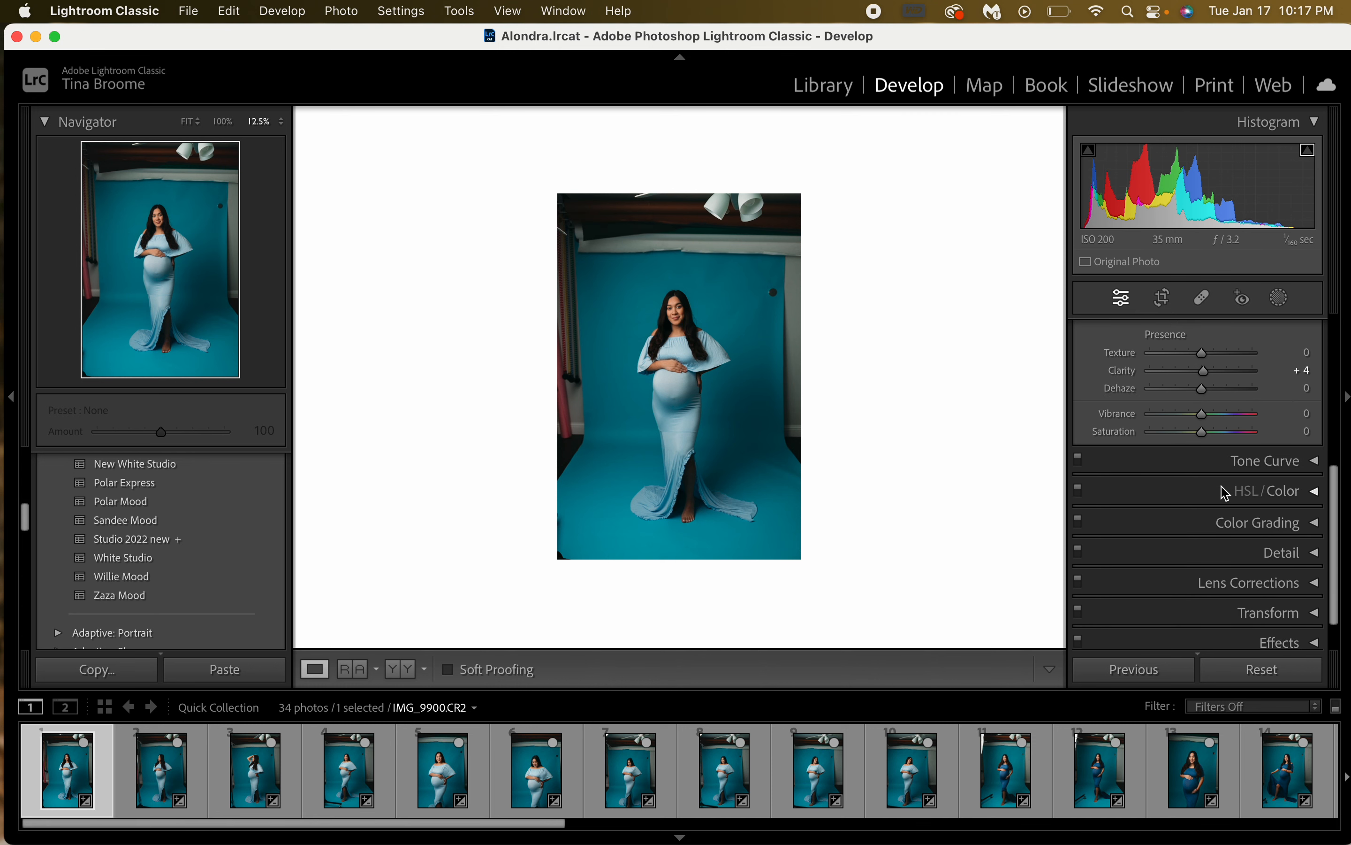
pyautogui.scroll(3, 1226, 493)
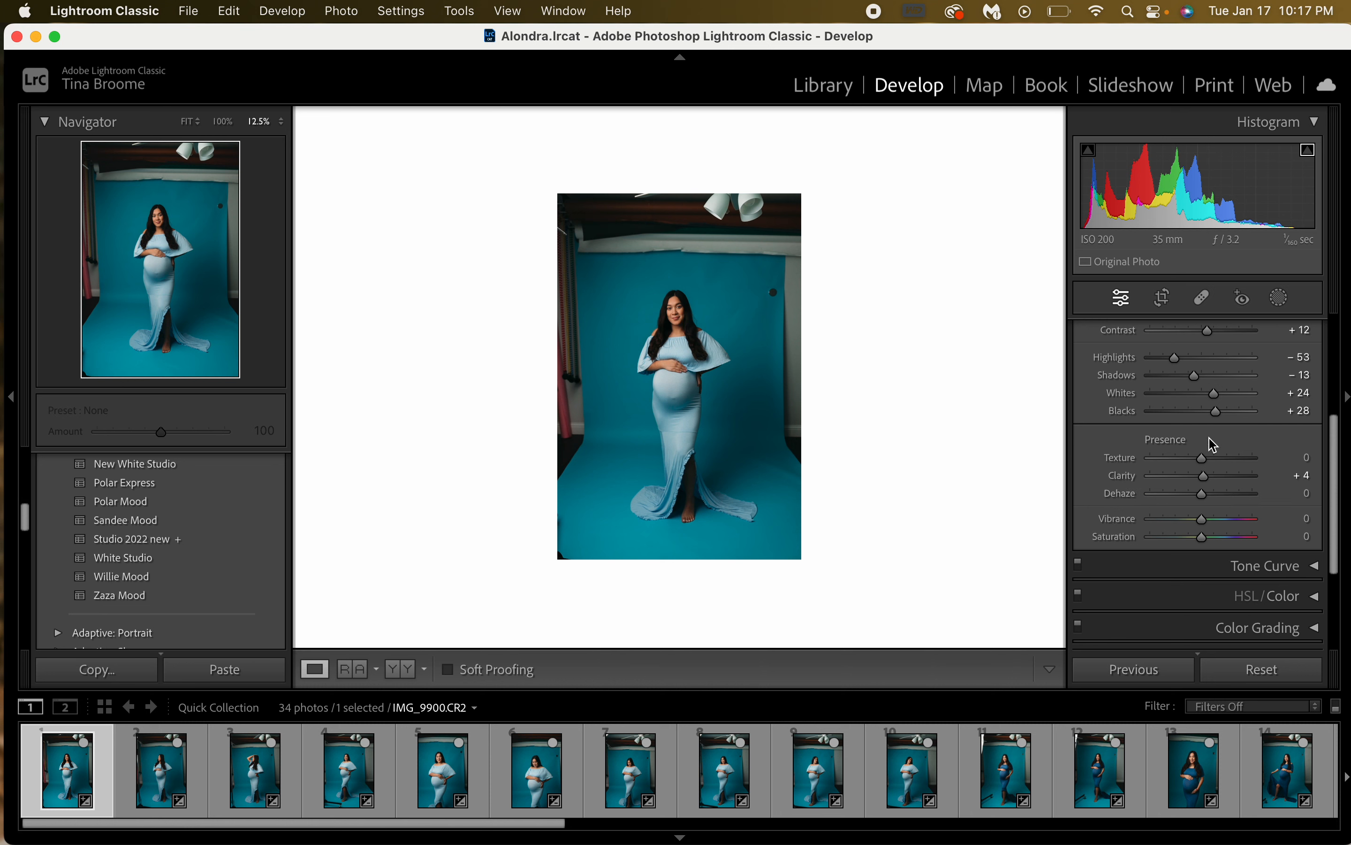
pyautogui.scroll(-1, 1221, 477)
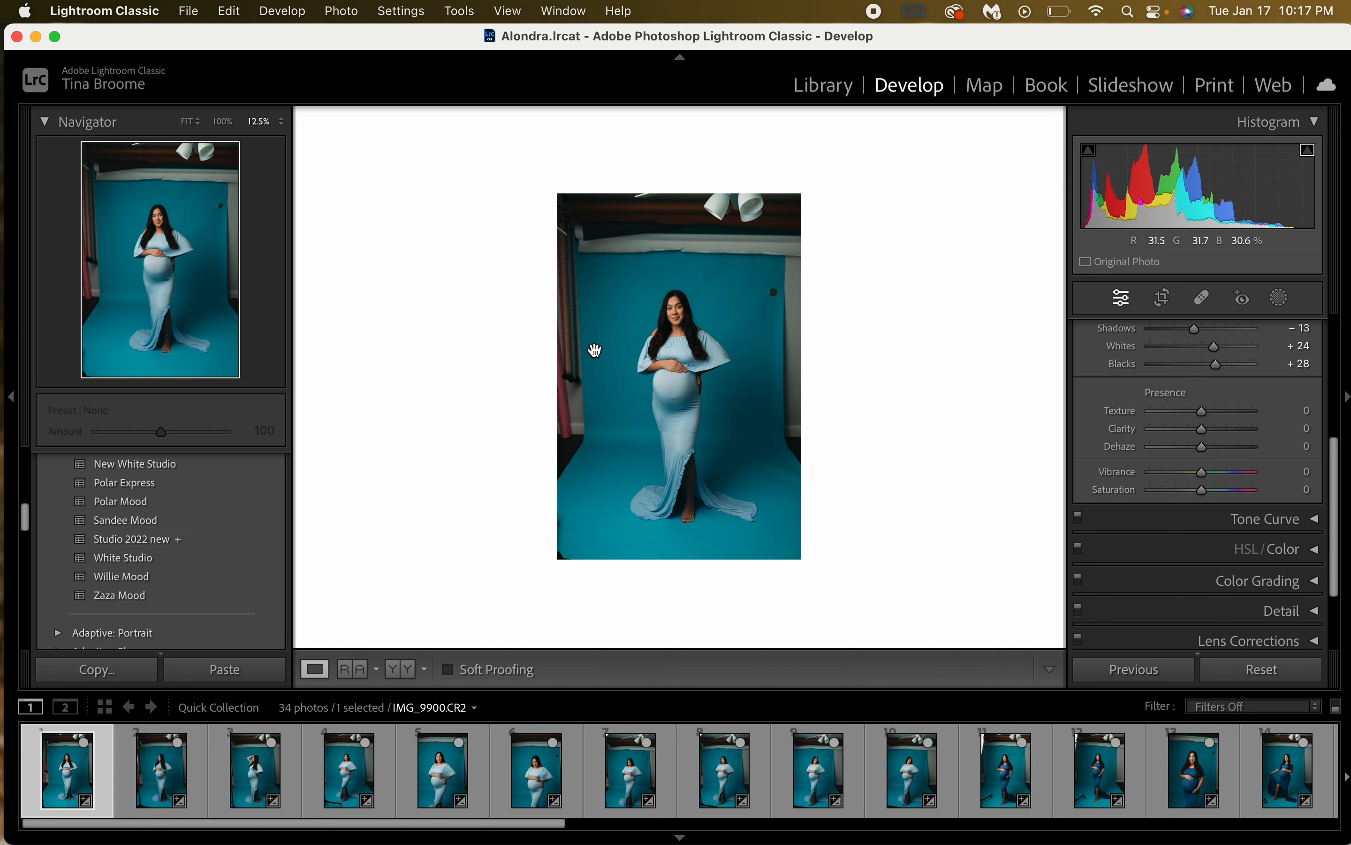
# Create a mask selecting the photo's background and set its Clarity to -53, keeping Texture at 0
pyautogui.click(1280, 297)
pyautogui.click(1278, 385)
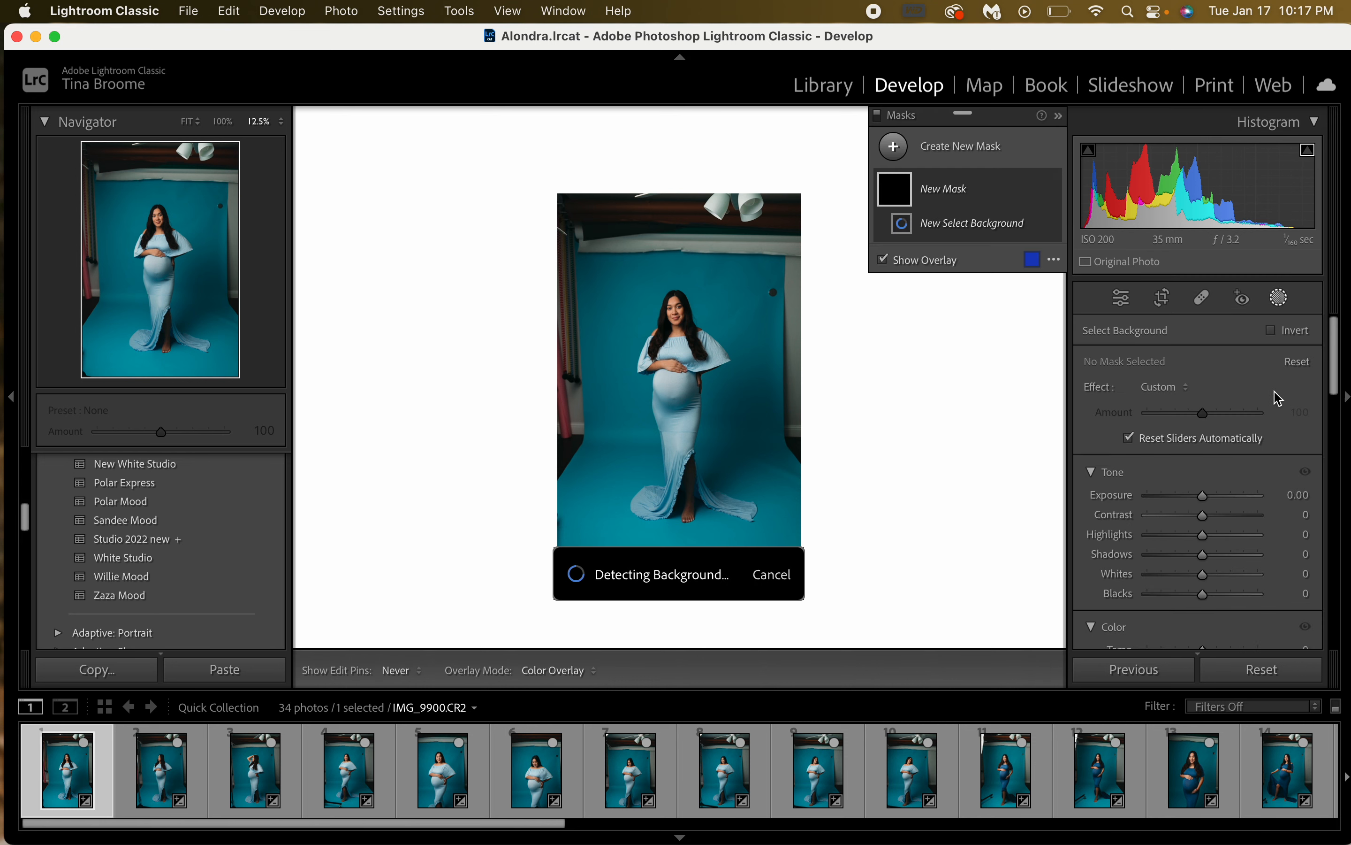
pyautogui.scroll(-6, 1219, 481)
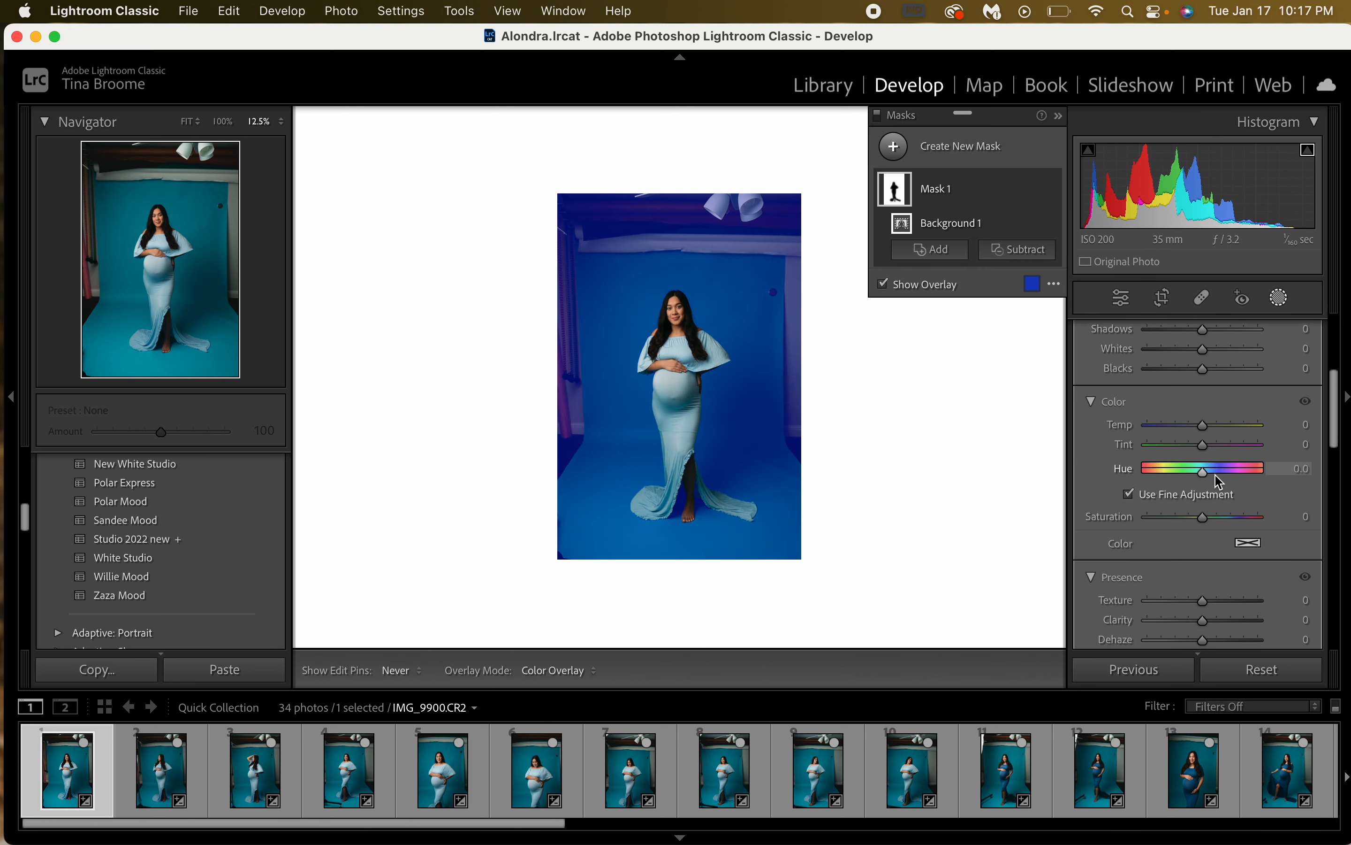
pyautogui.scroll(-2, 1240, 556)
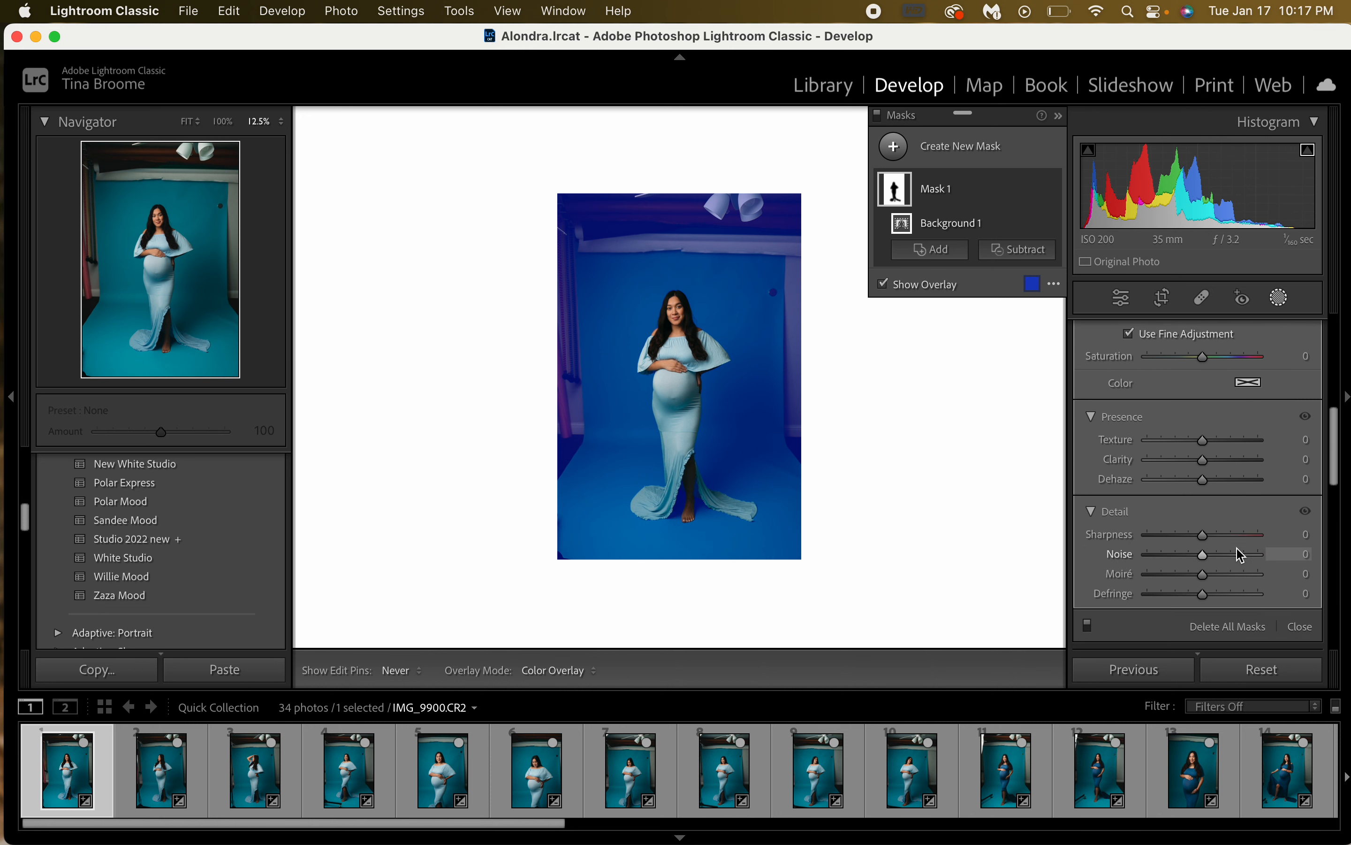
pyautogui.moveTo(1205, 460)
pyautogui.mouseDown()
pyautogui.moveTo(1162, 469)
pyautogui.moveTo(1192, 443)
pyautogui.moveTo(1110, 446)
pyautogui.moveTo(1206, 447)
pyautogui.moveTo(1183, 446)
pyautogui.mouseUp()
pyautogui.doubleClick(1115, 441)
pyautogui.doubleClick(1119, 460)
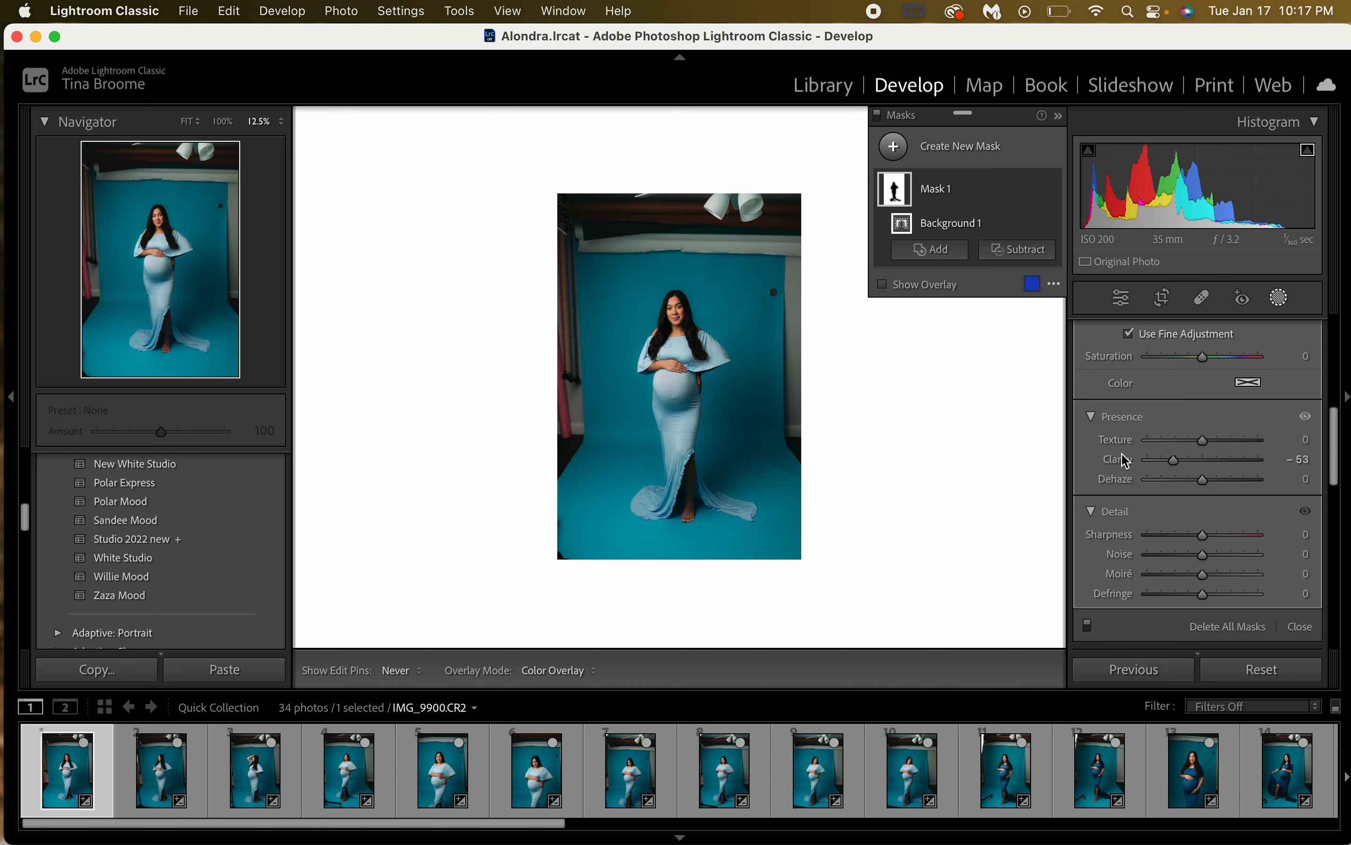
# Delete the background mask from the photo and close the masking tools
pyautogui.press('o')
pyautogui.doubleClick(1016, 211)
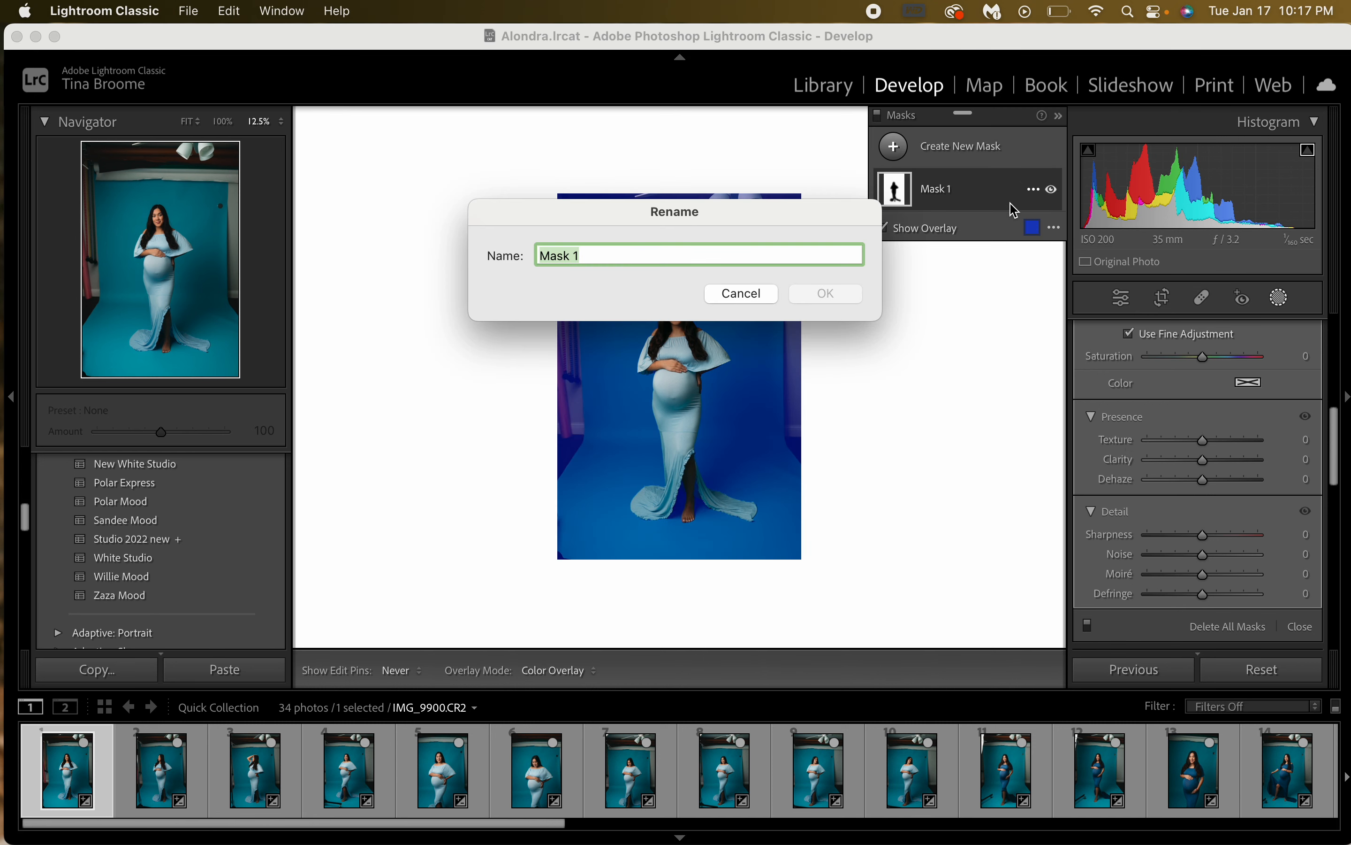
pyautogui.press('BackSpace')
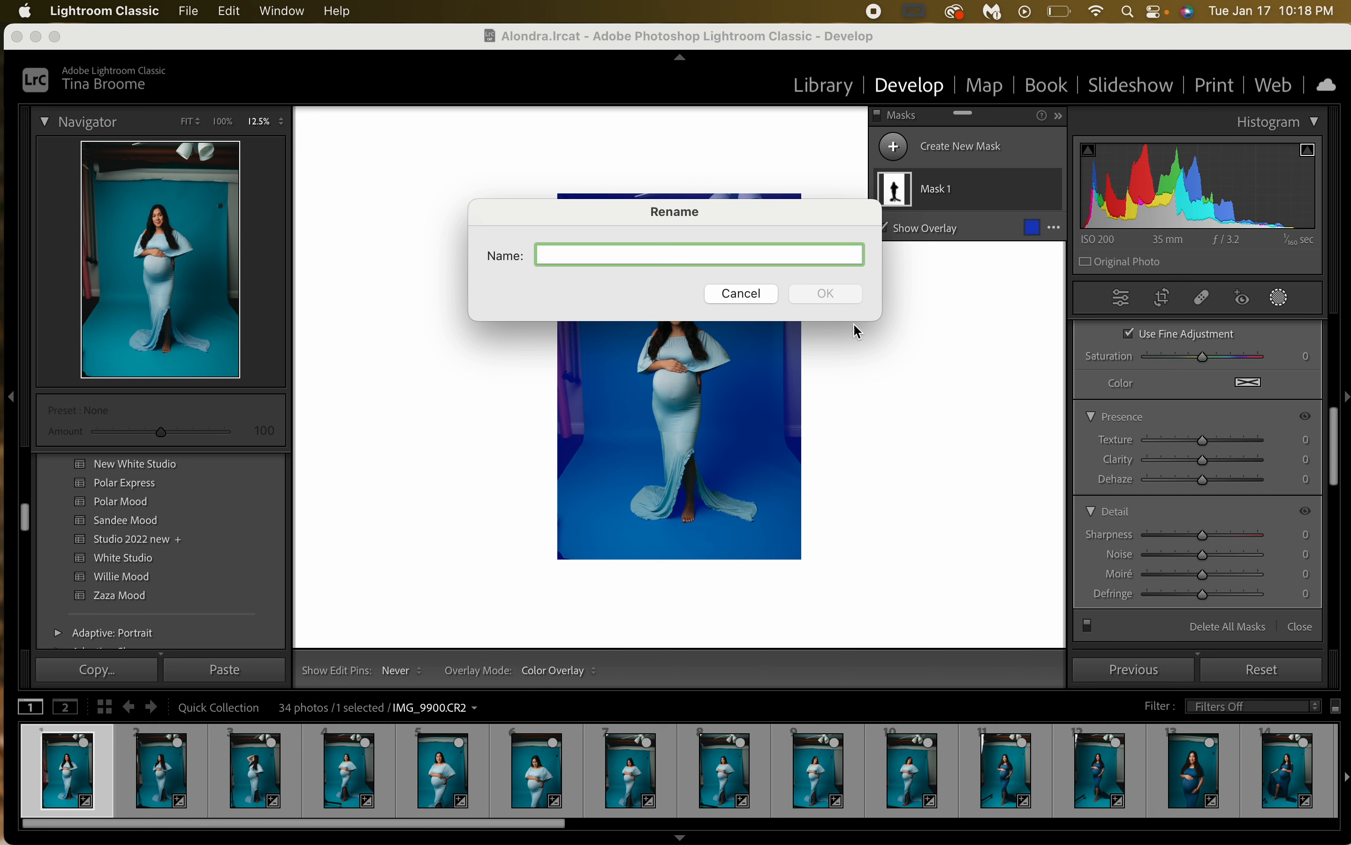
pyautogui.click(741, 294)
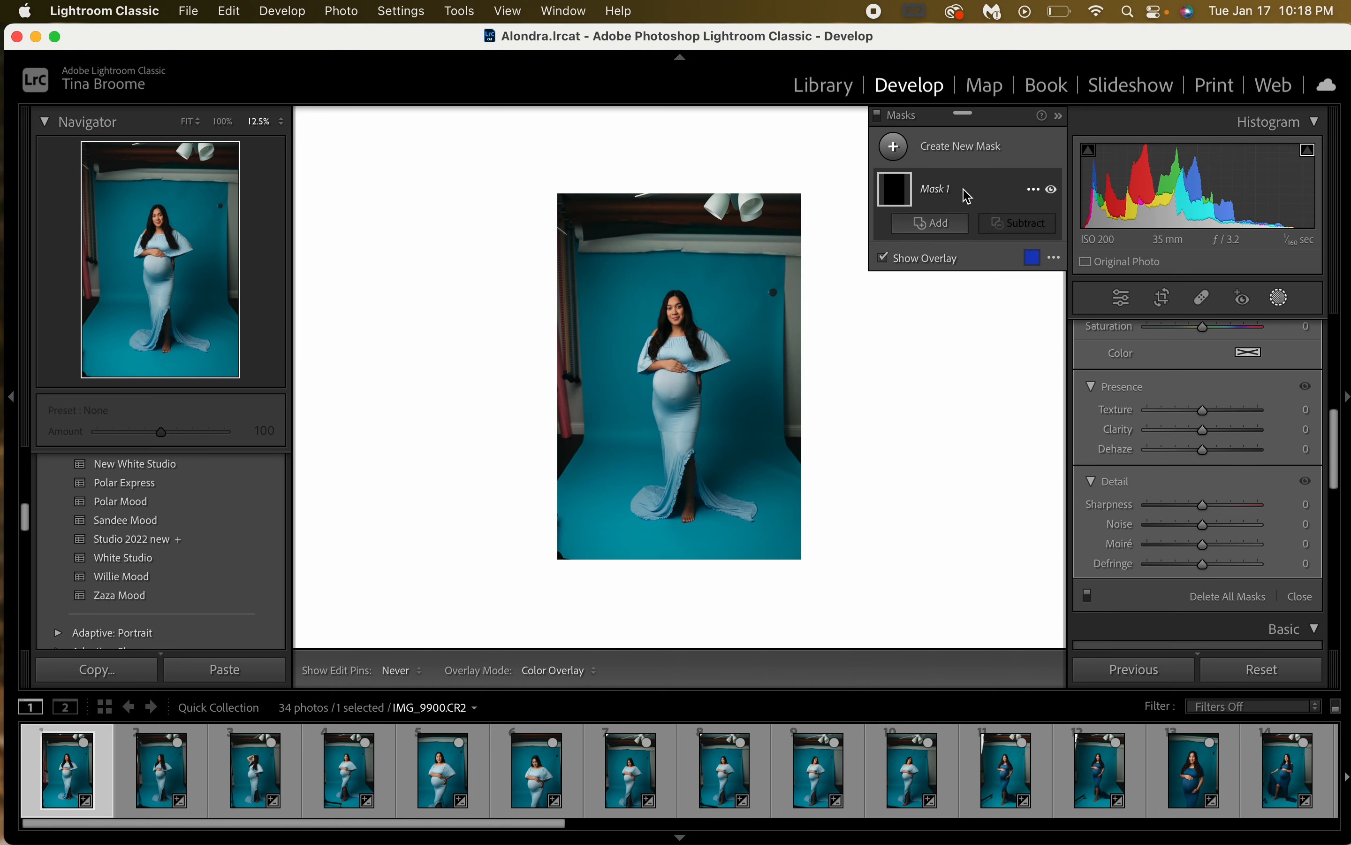
pyautogui.click(967, 194)
pyautogui.press('Delete')
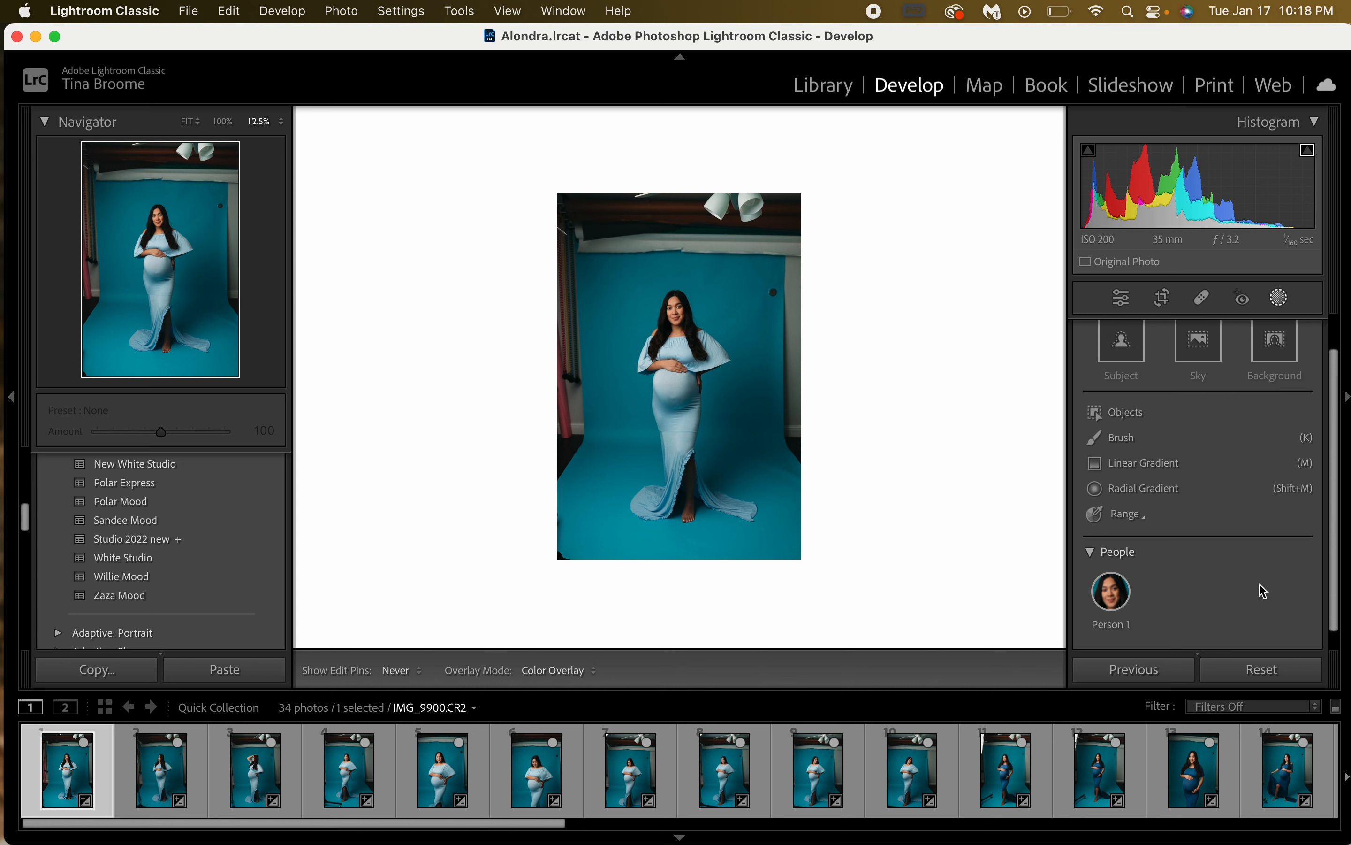
pyautogui.scroll(-1, 1265, 591)
pyautogui.scroll(1, 1264, 590)
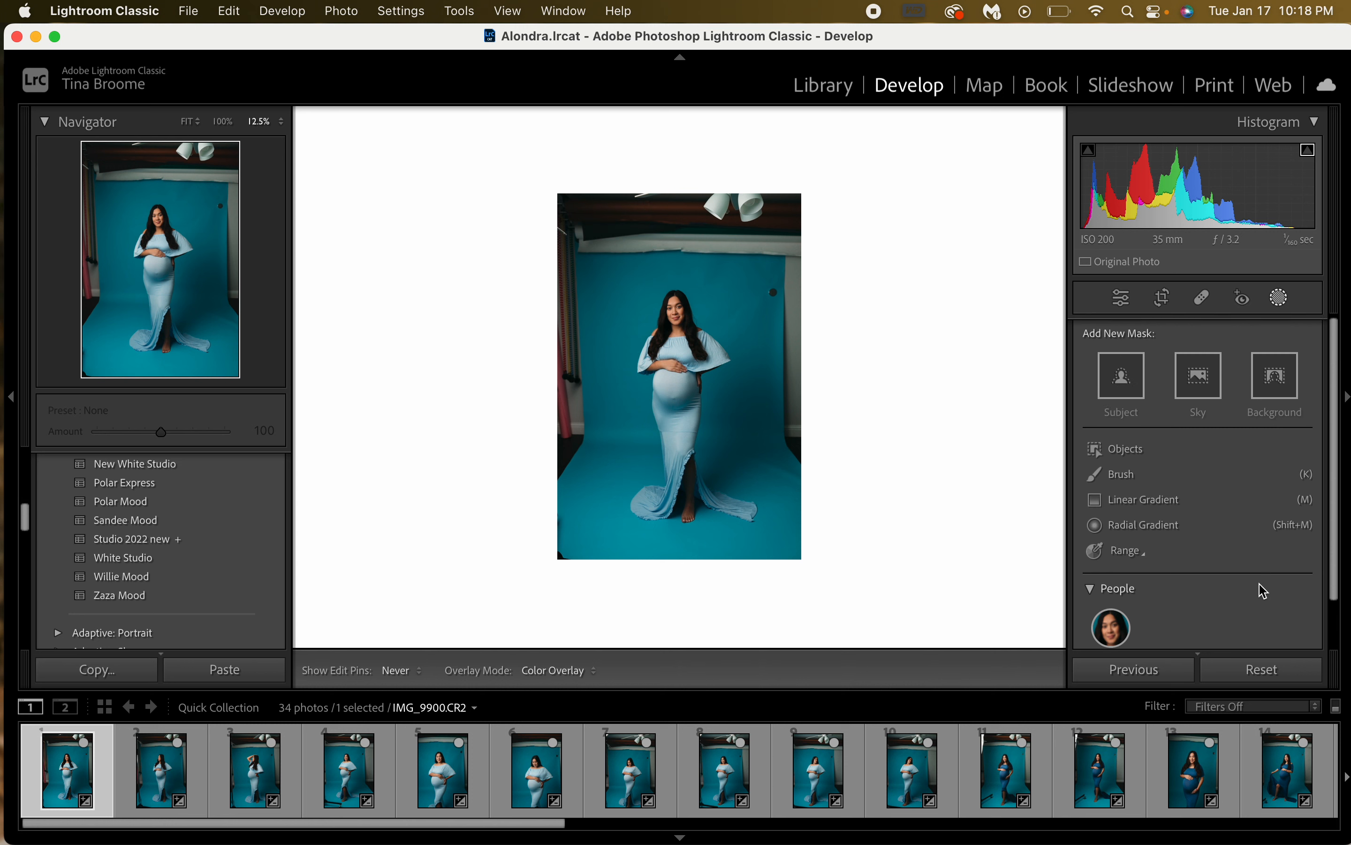
pyautogui.click(1280, 298)
# Review the photo's Basic tone and presence adjustments, then collapse them and expand the Tone Curve section
pyautogui.scroll(-10, 1122, 475)
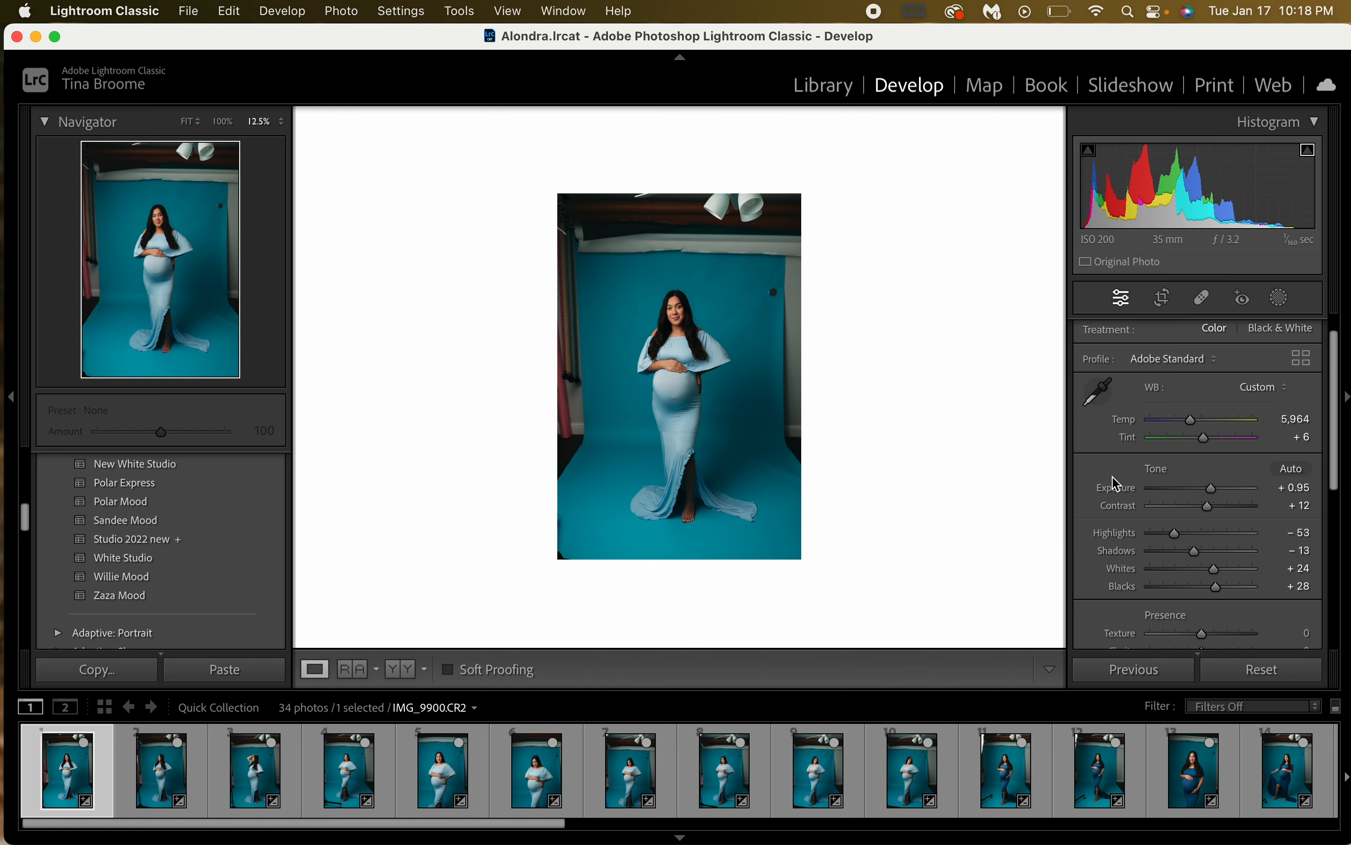
pyautogui.scroll(2, 1116, 484)
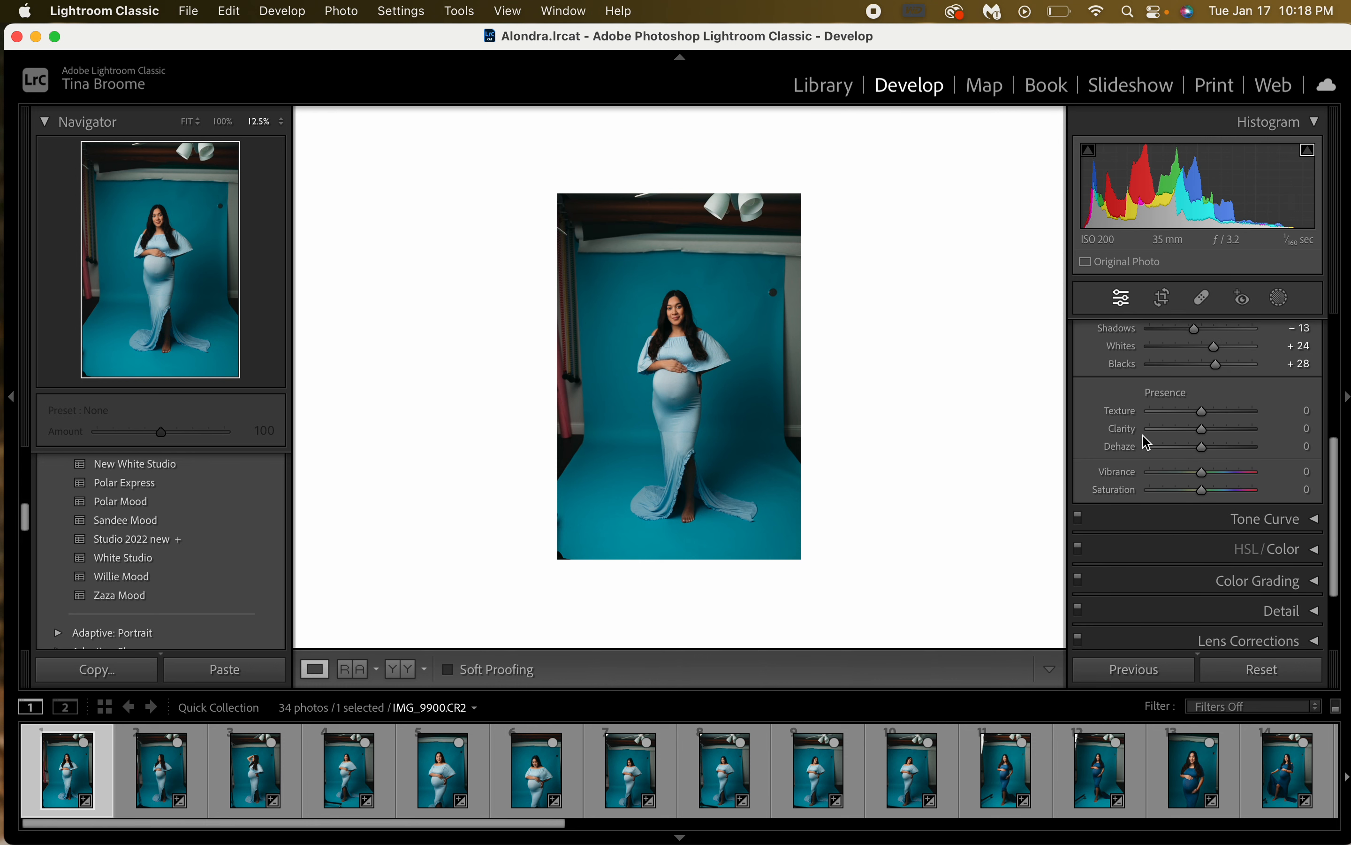
pyautogui.scroll(2, 1150, 447)
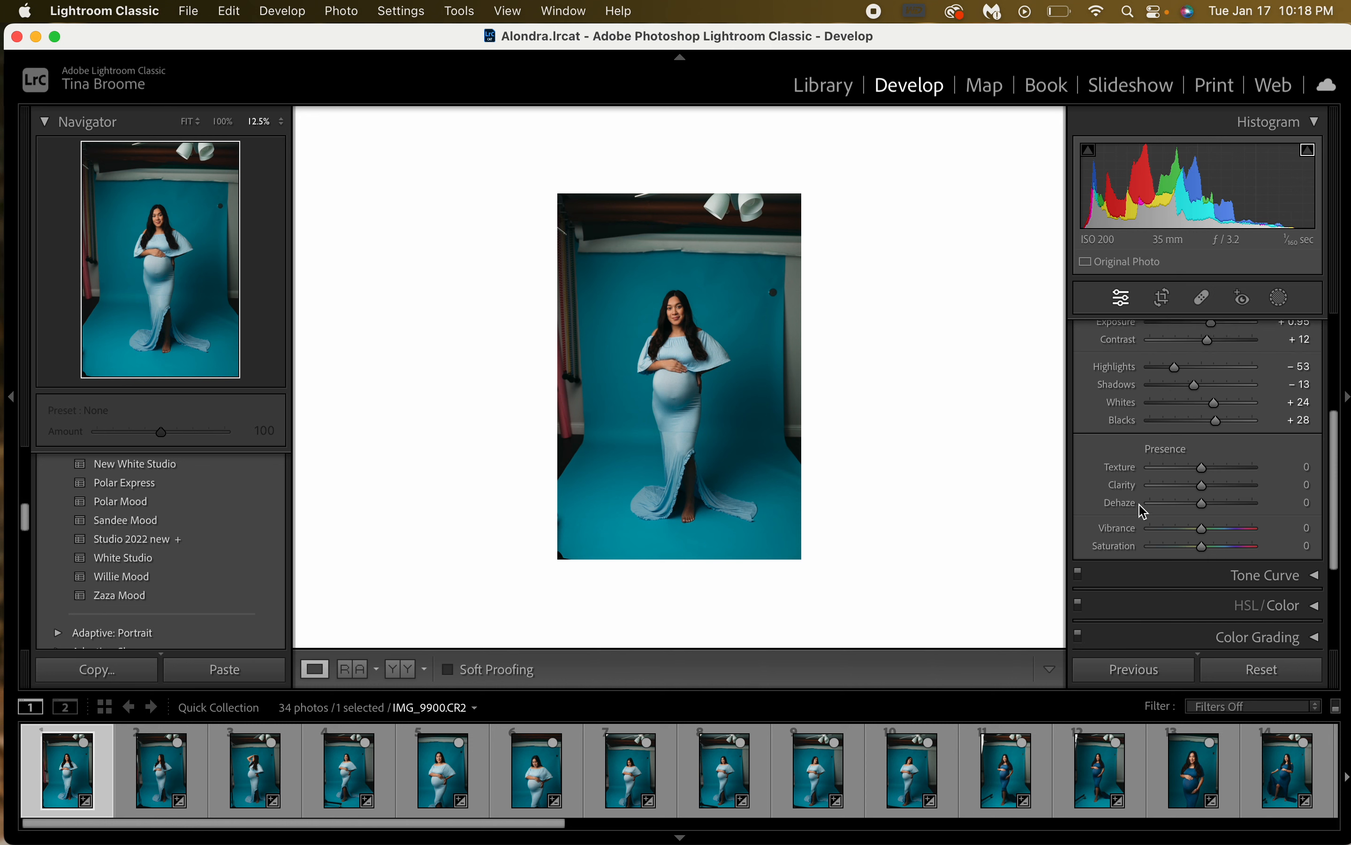
pyautogui.scroll(7, 1155, 511)
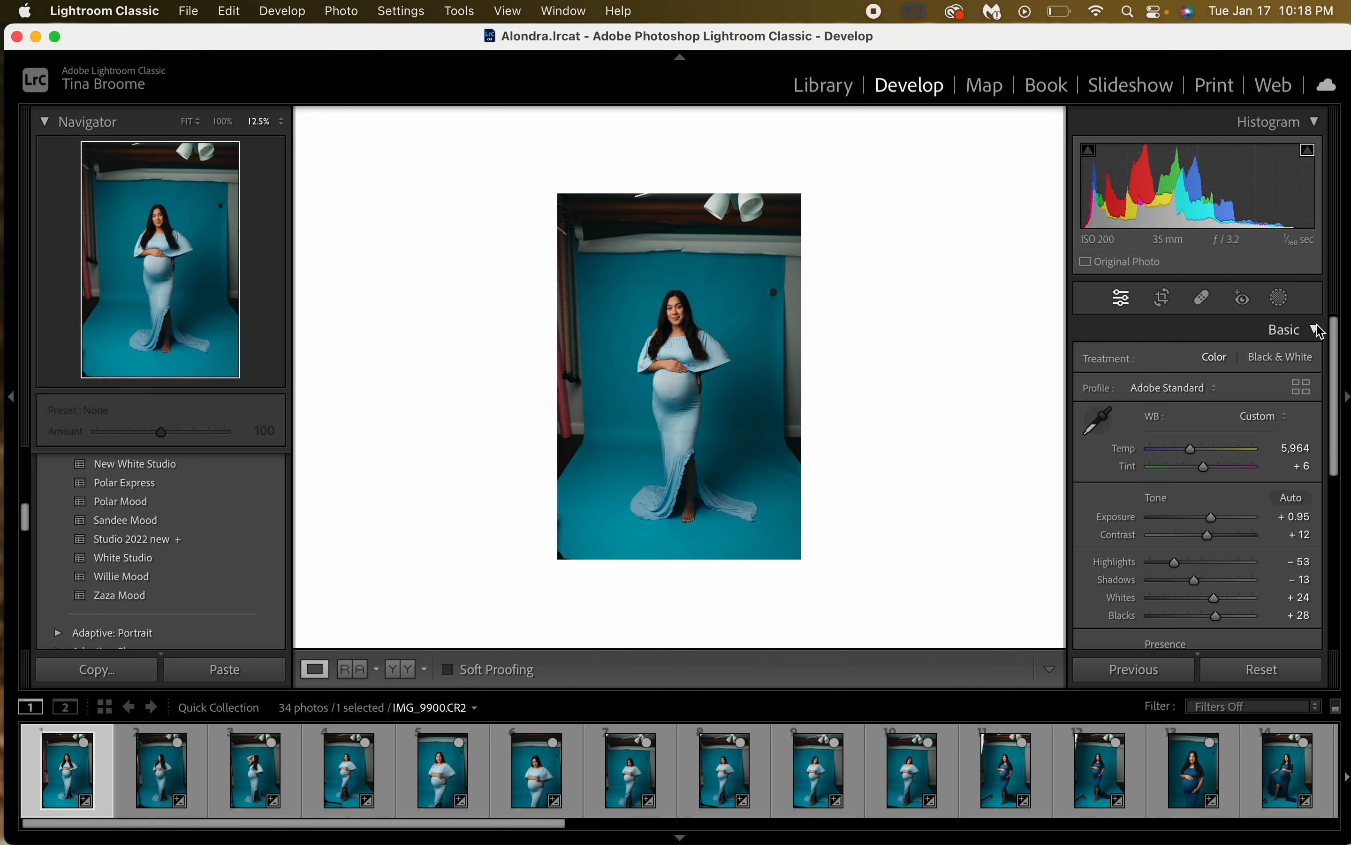
pyautogui.click(1319, 330)
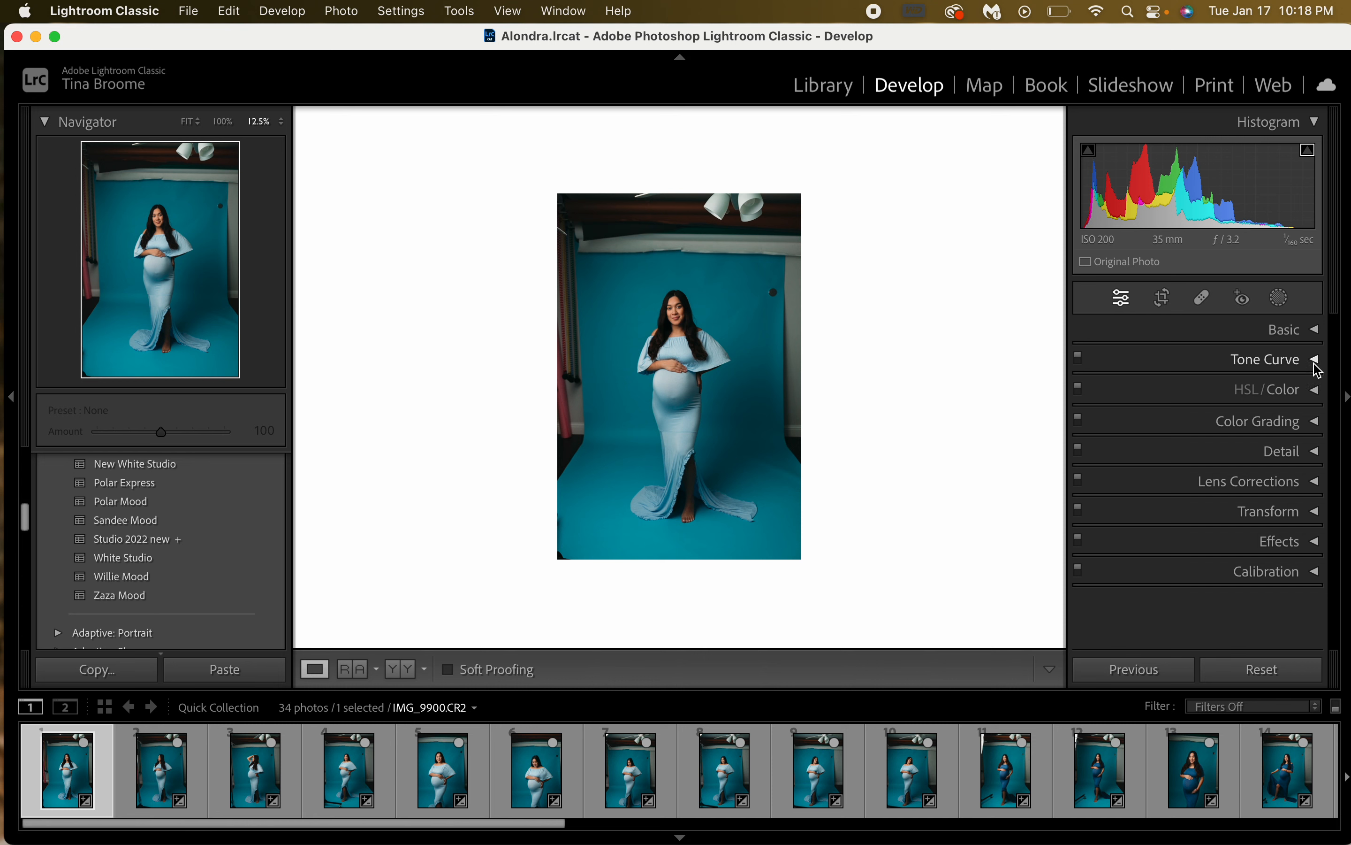
pyautogui.click(1319, 363)
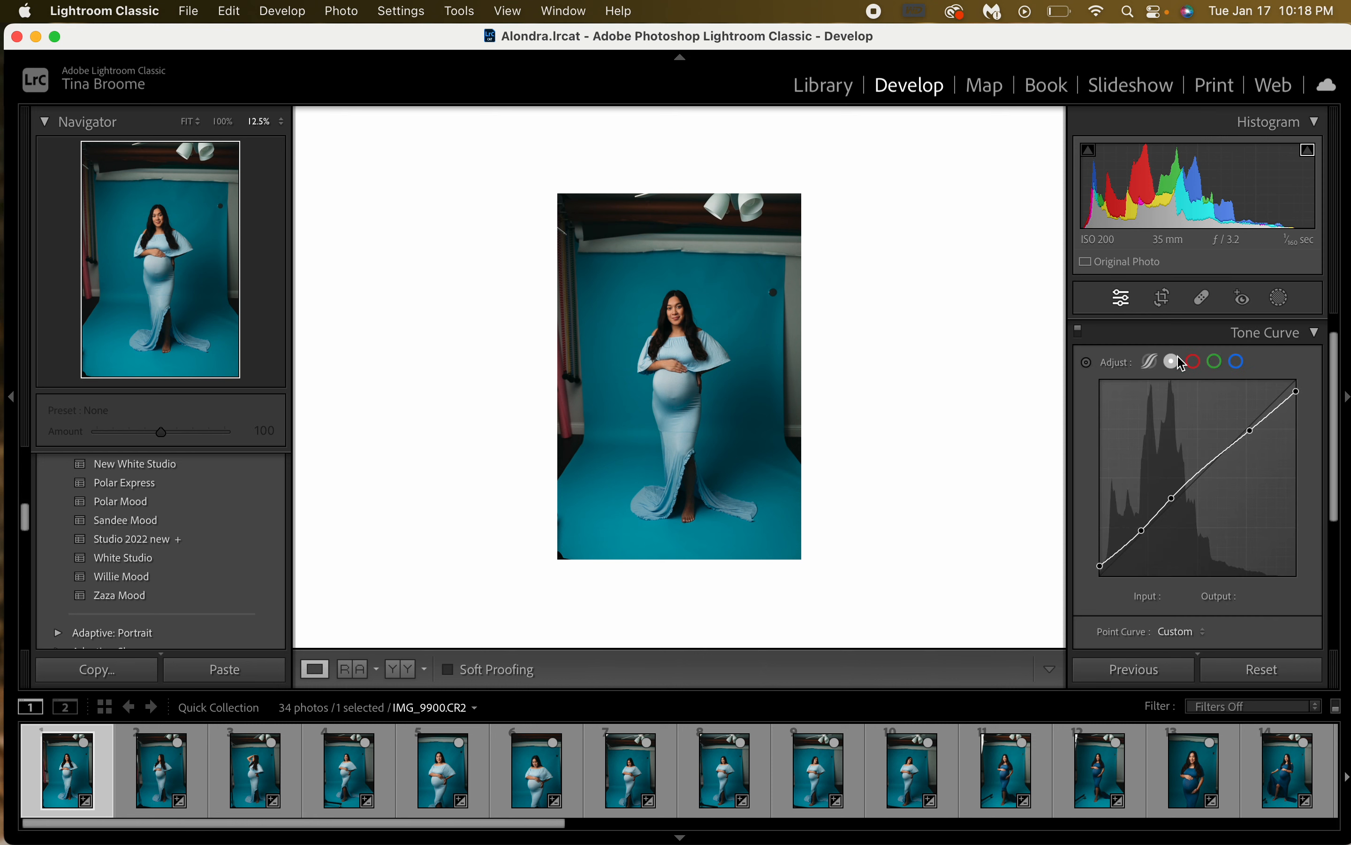
pyautogui.scroll(-5, 1175, 356)
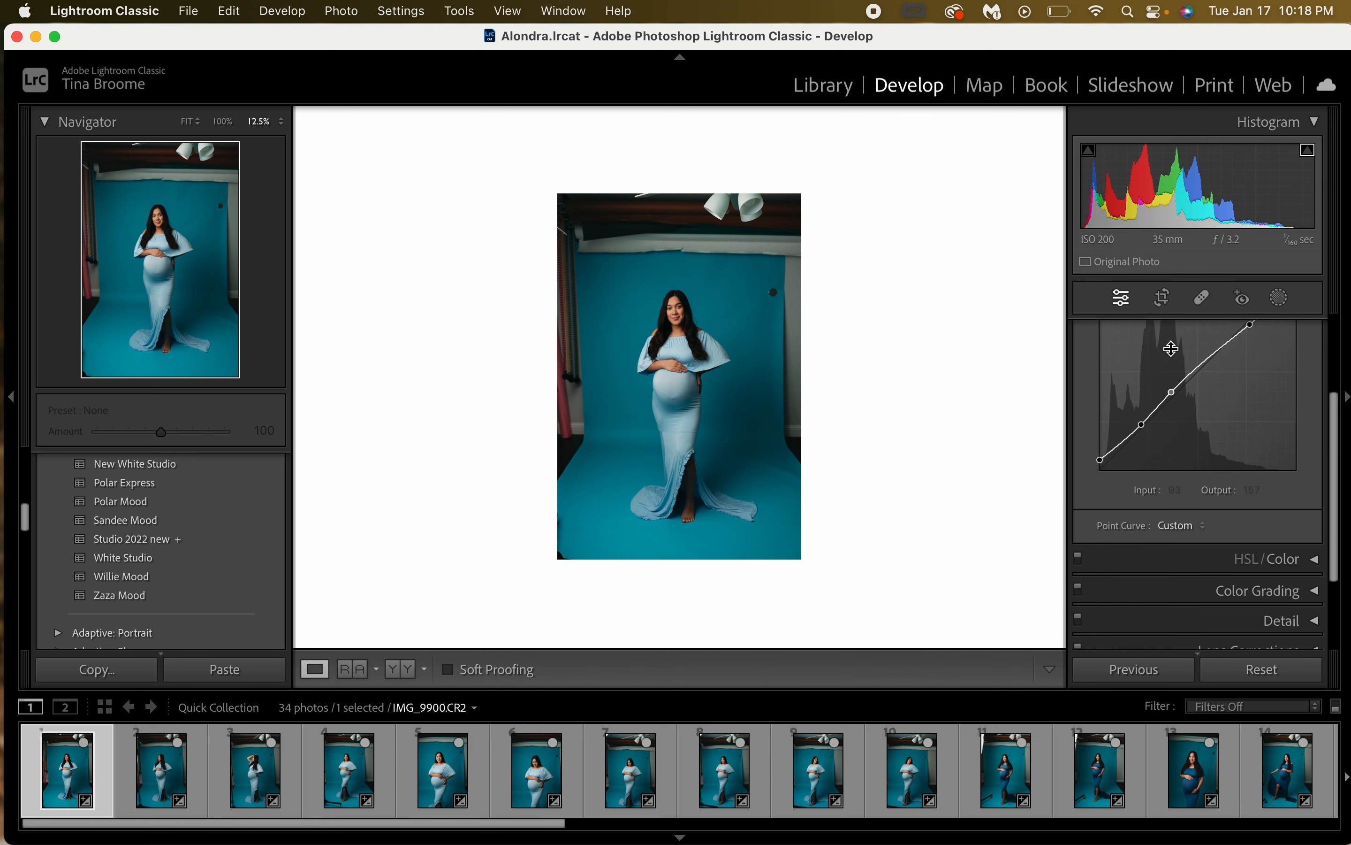
pyautogui.scroll(5, 1172, 349)
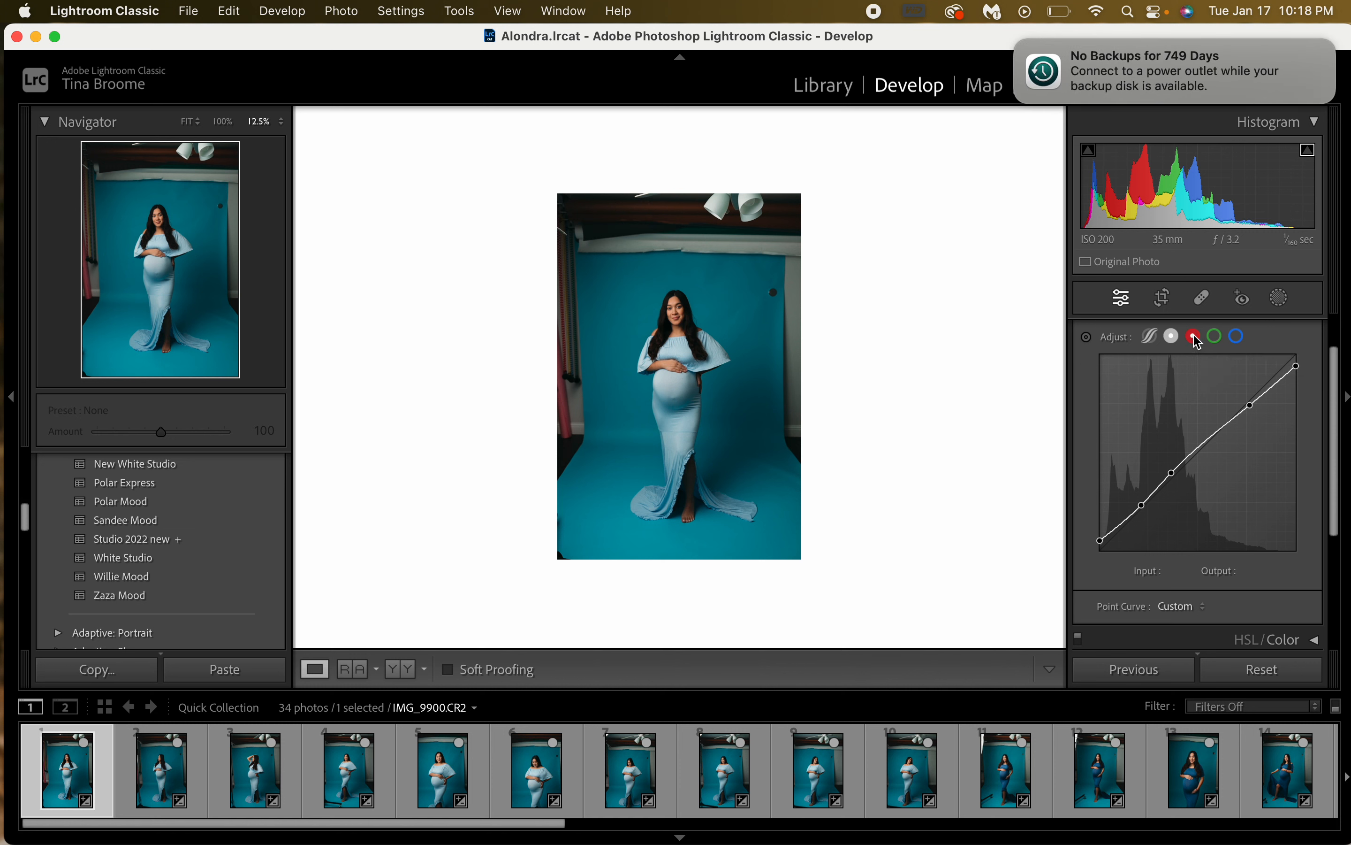
# Examine the red, green, blue, parametric and point tone curves in turn, and collapse the Tone Curve section
pyautogui.click(1195, 337)
pyautogui.click(1216, 337)
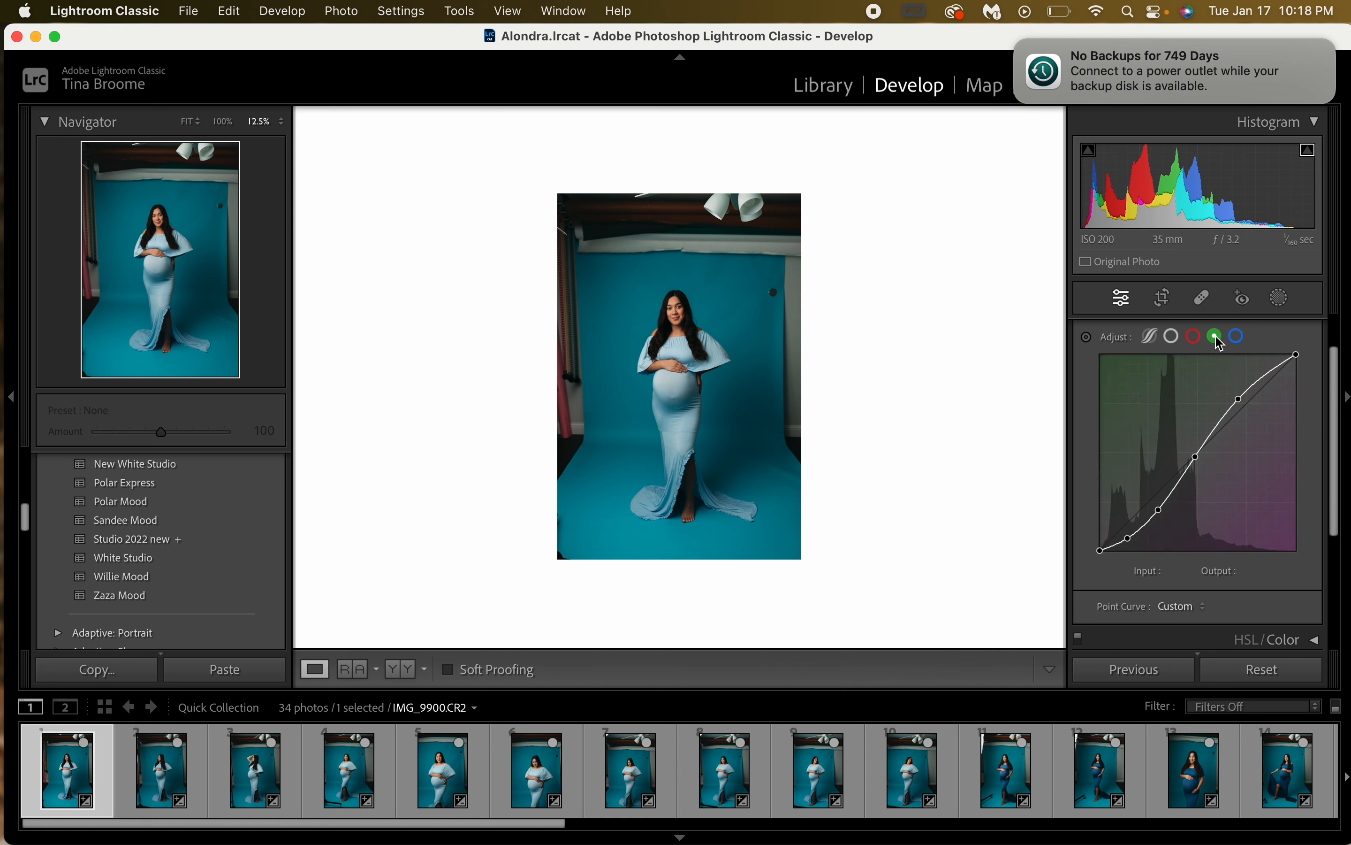
pyautogui.click(1238, 338)
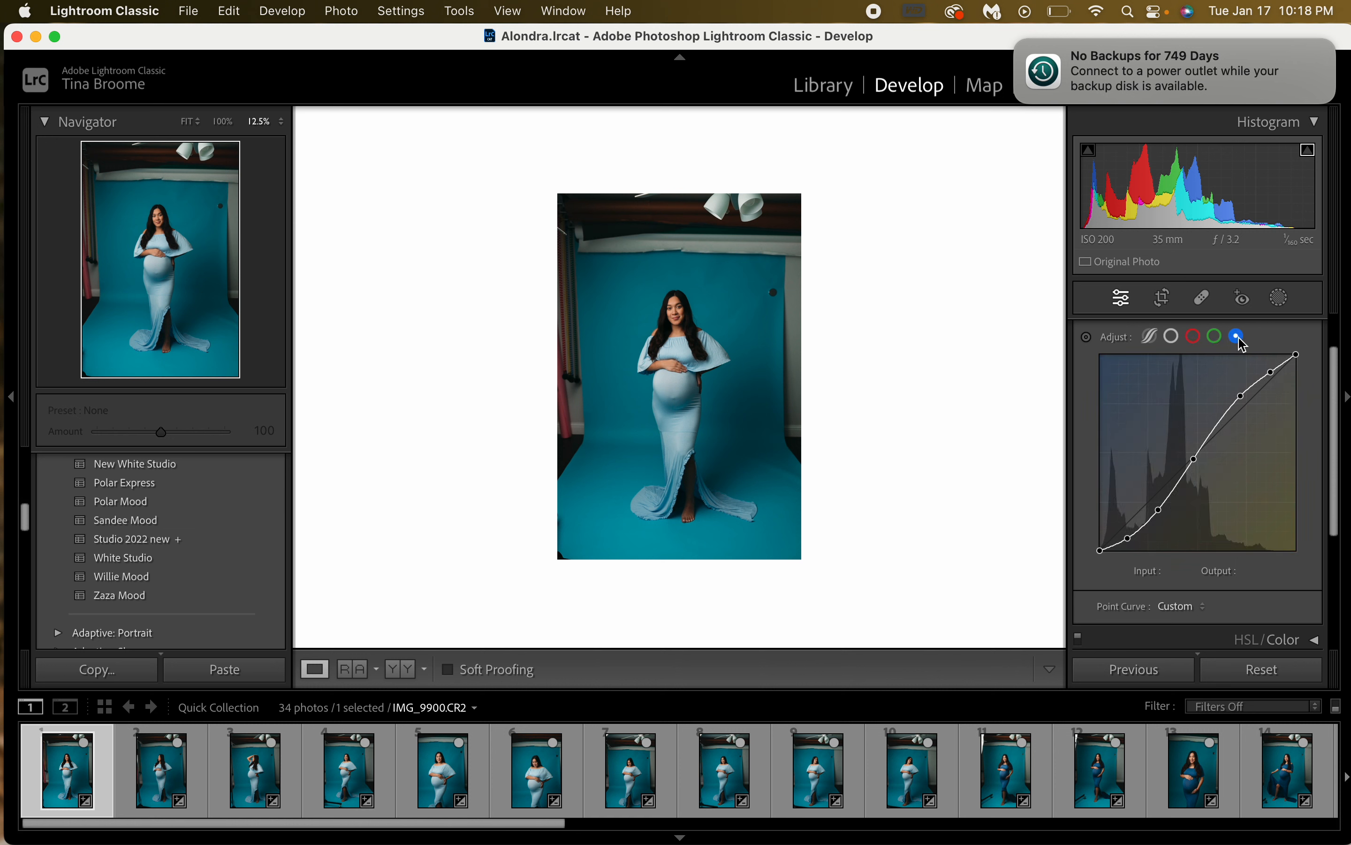
pyautogui.click(1216, 338)
pyautogui.click(1194, 337)
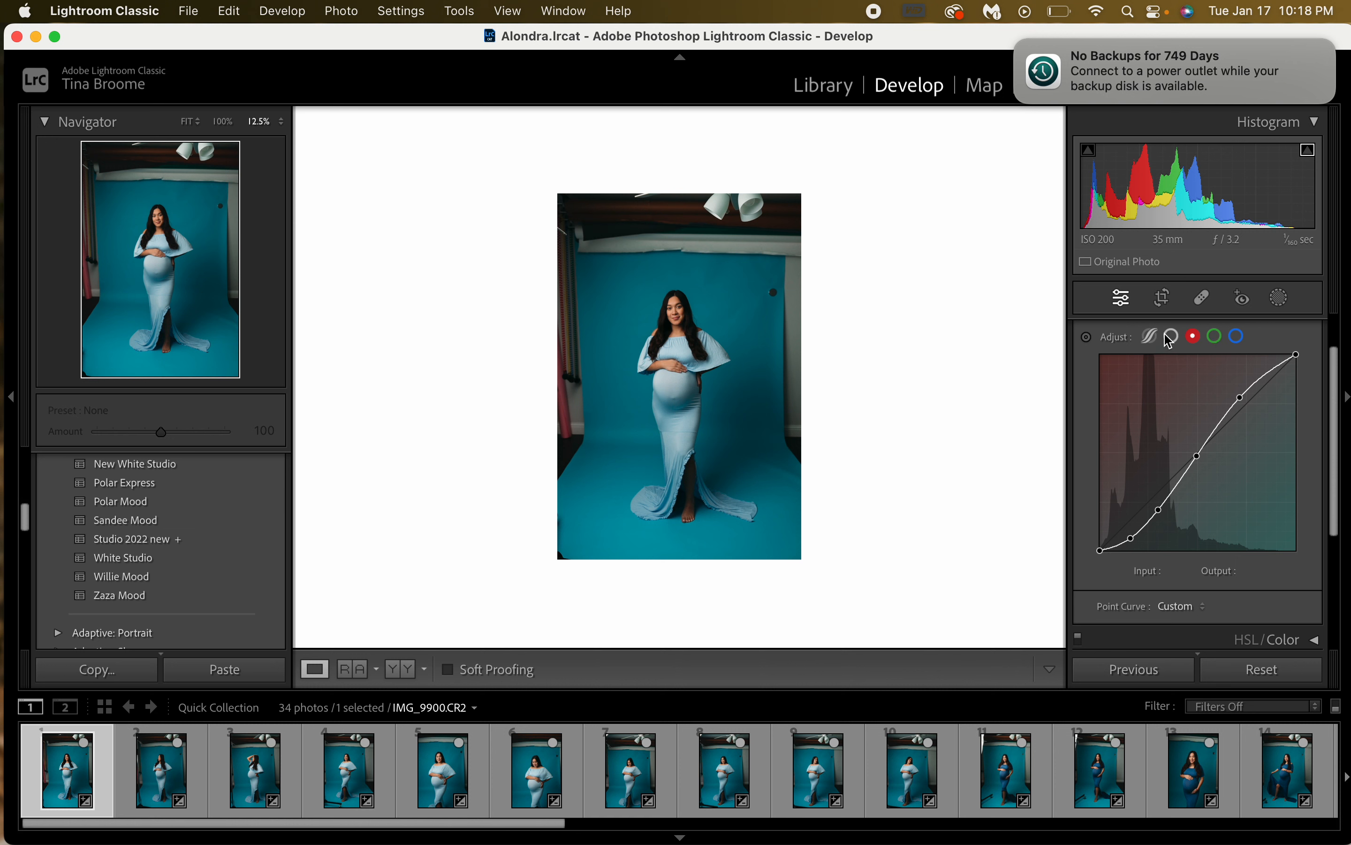
pyautogui.click(1172, 338)
pyautogui.click(1152, 337)
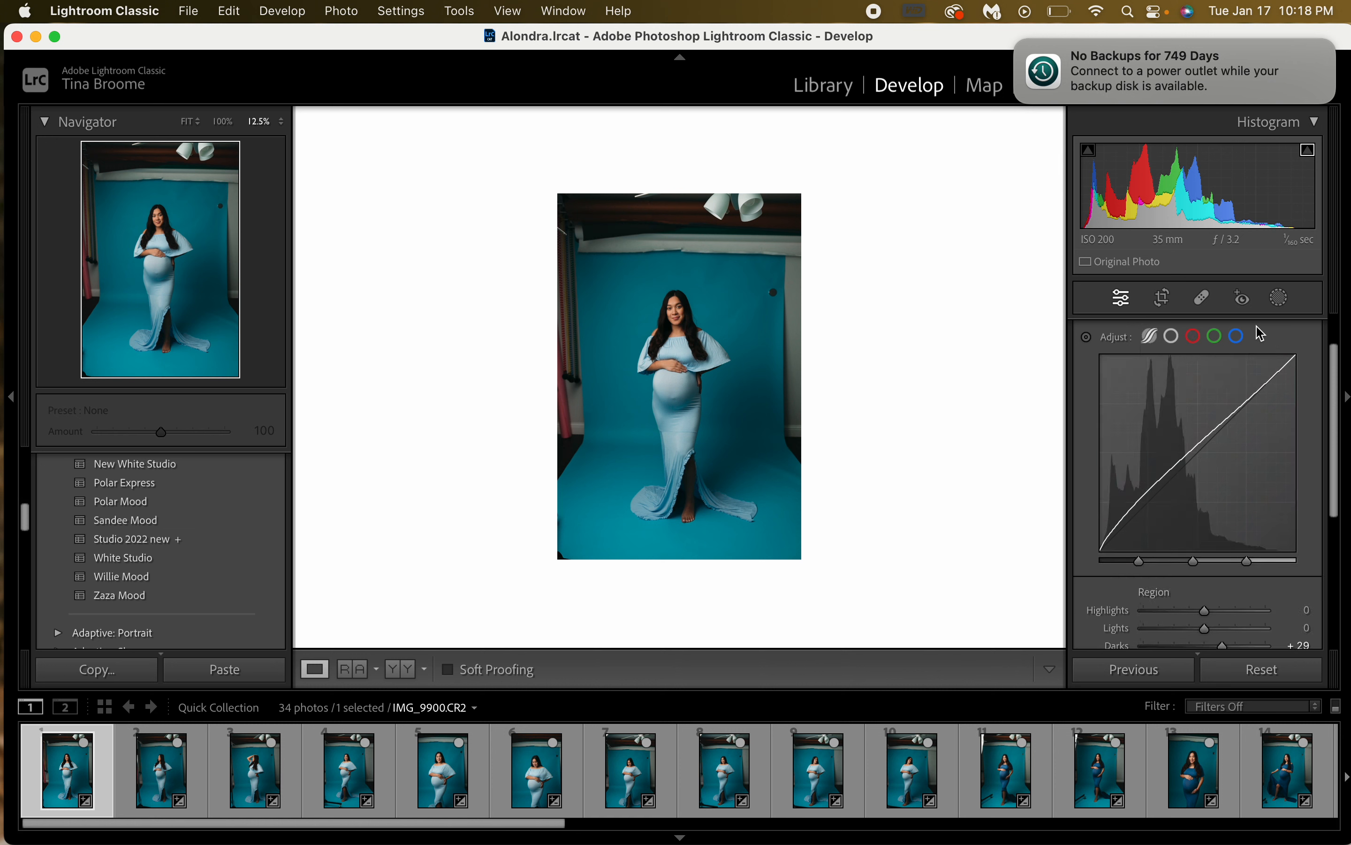
pyautogui.click(1171, 338)
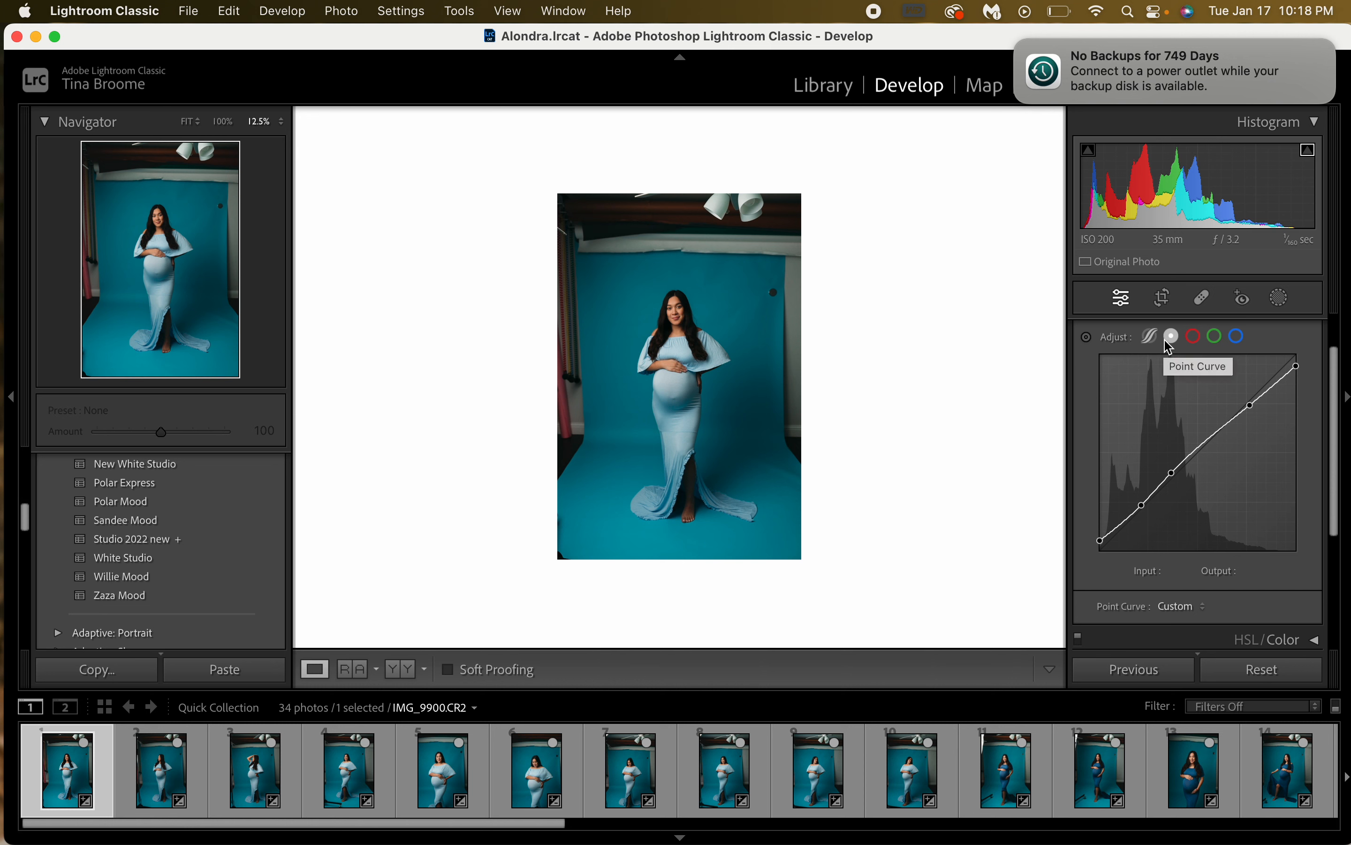
pyautogui.scroll(-3, 1288, 356)
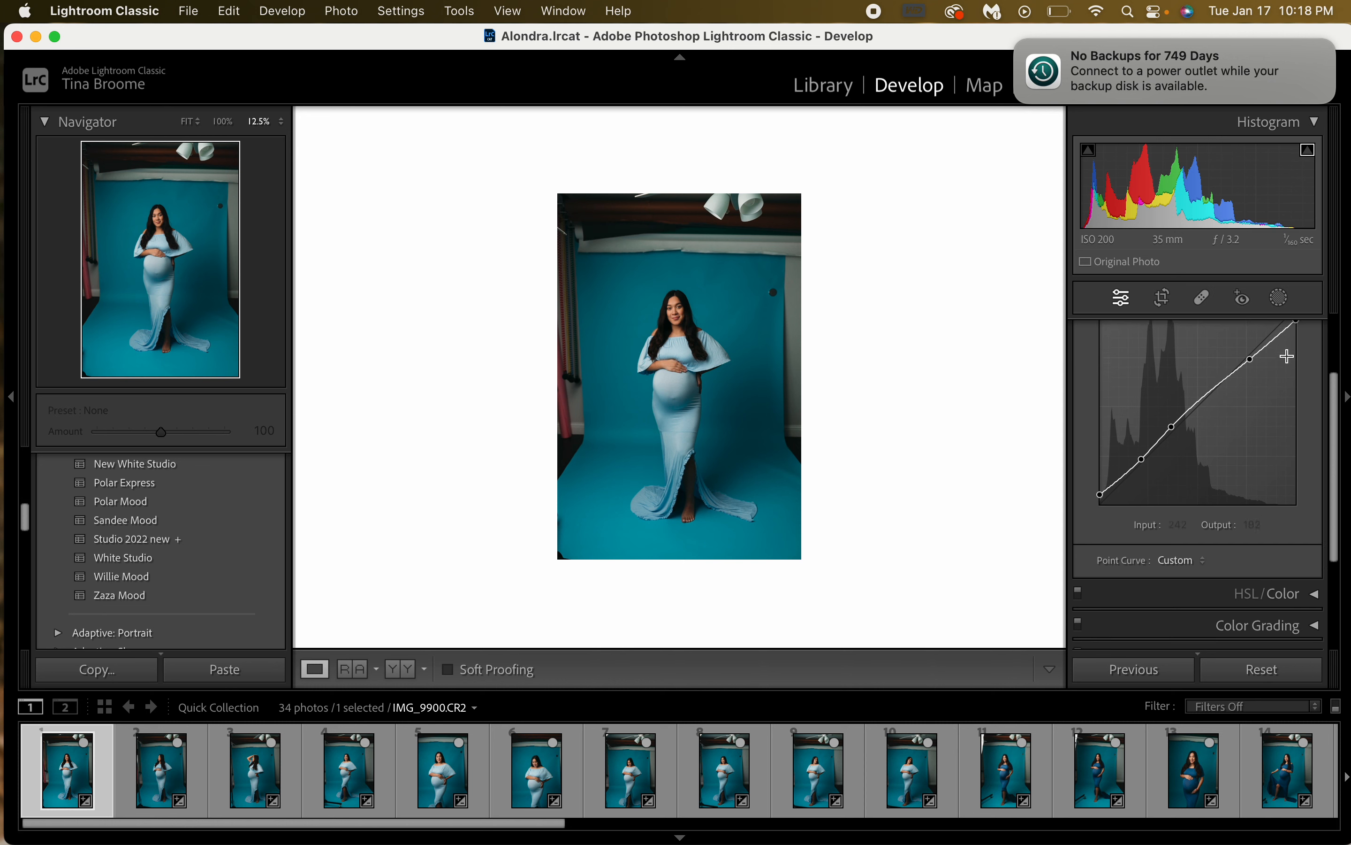
pyautogui.scroll(3, 1288, 356)
pyautogui.scroll(1, 1288, 355)
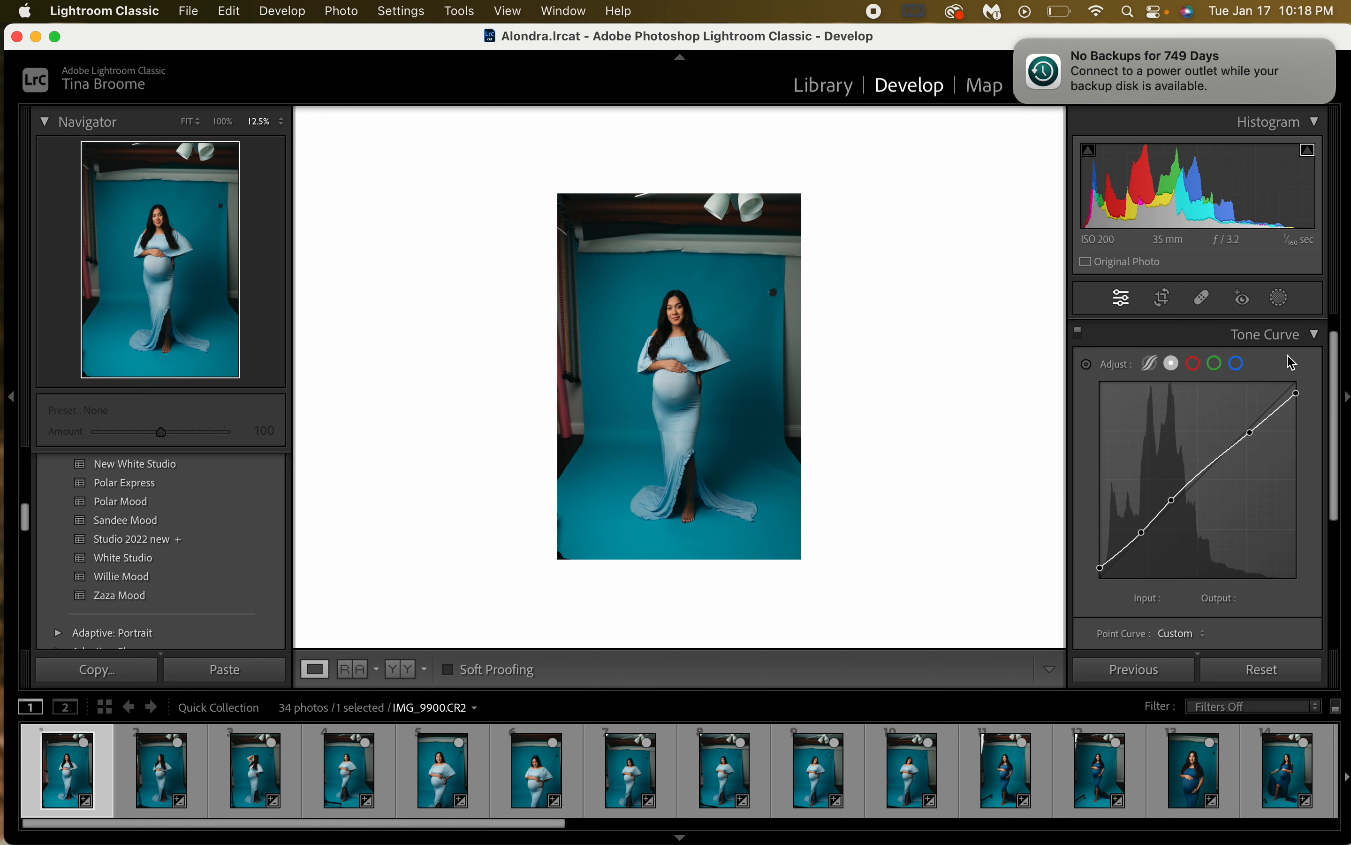
pyautogui.click(1315, 335)
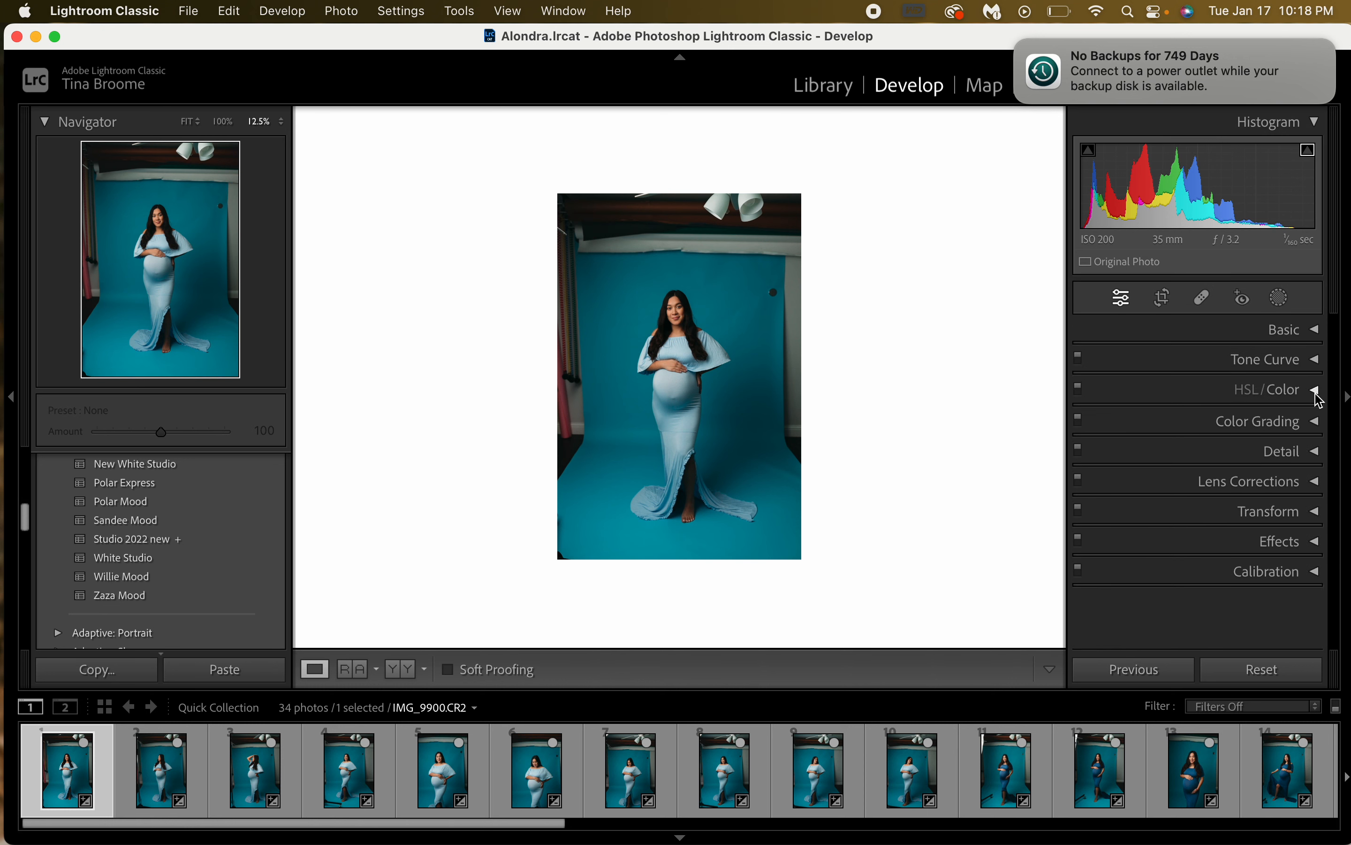
# Expand the HSL/Color section in HSL view and review its Hue, Saturation and Luminance sliders for all colors
pyautogui.click(1316, 391)
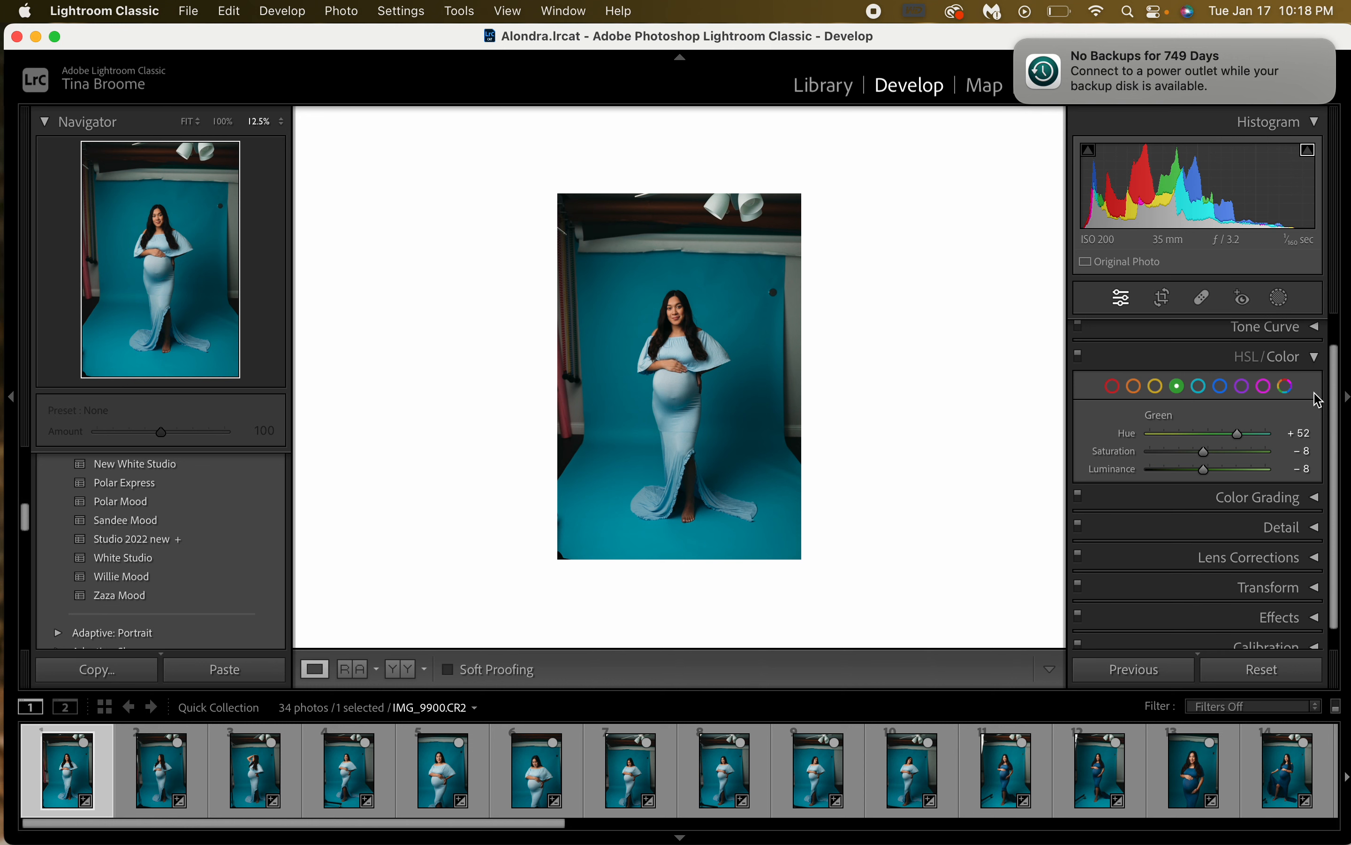
pyautogui.click(1247, 358)
pyautogui.scroll(-3, 1240, 426)
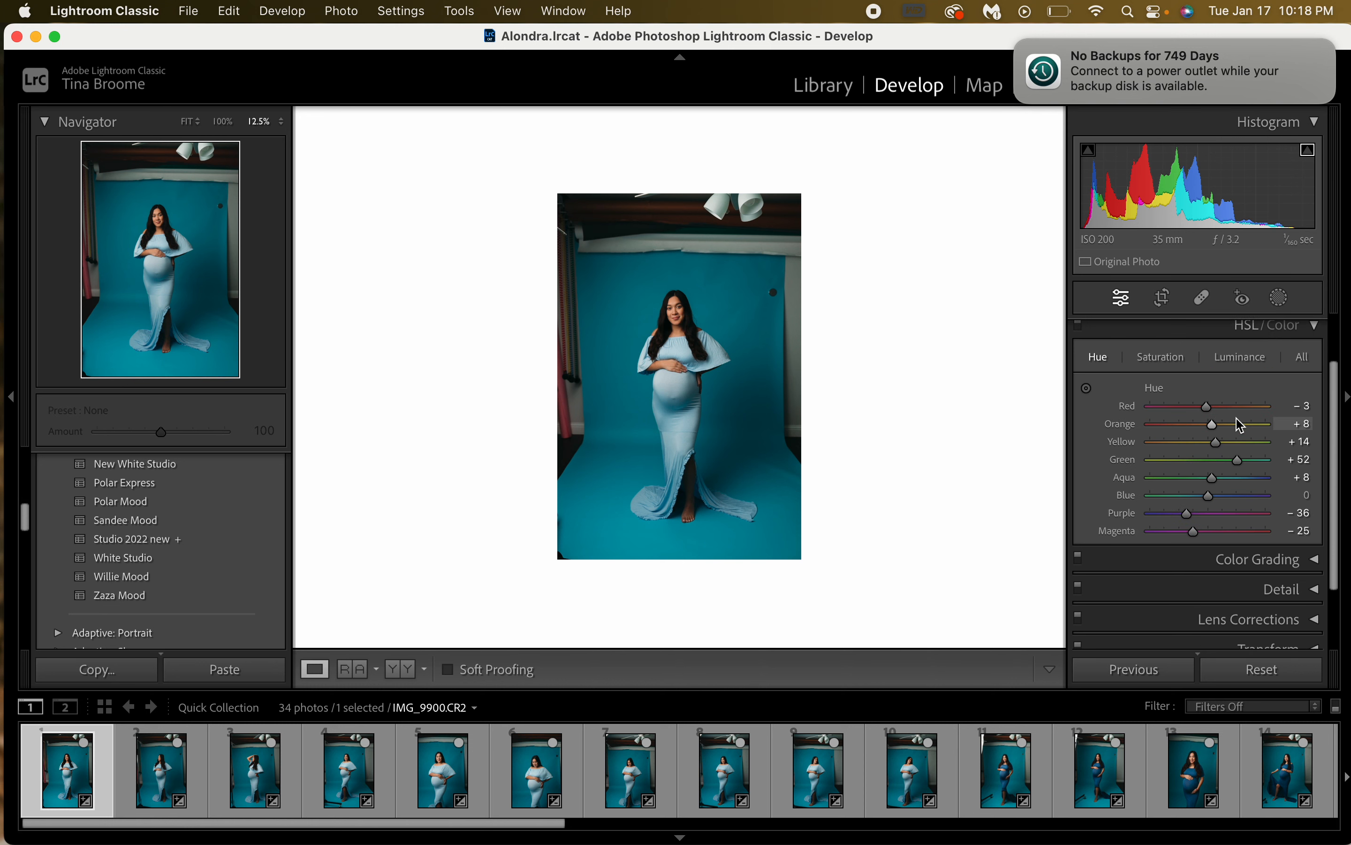
pyautogui.click(1169, 351)
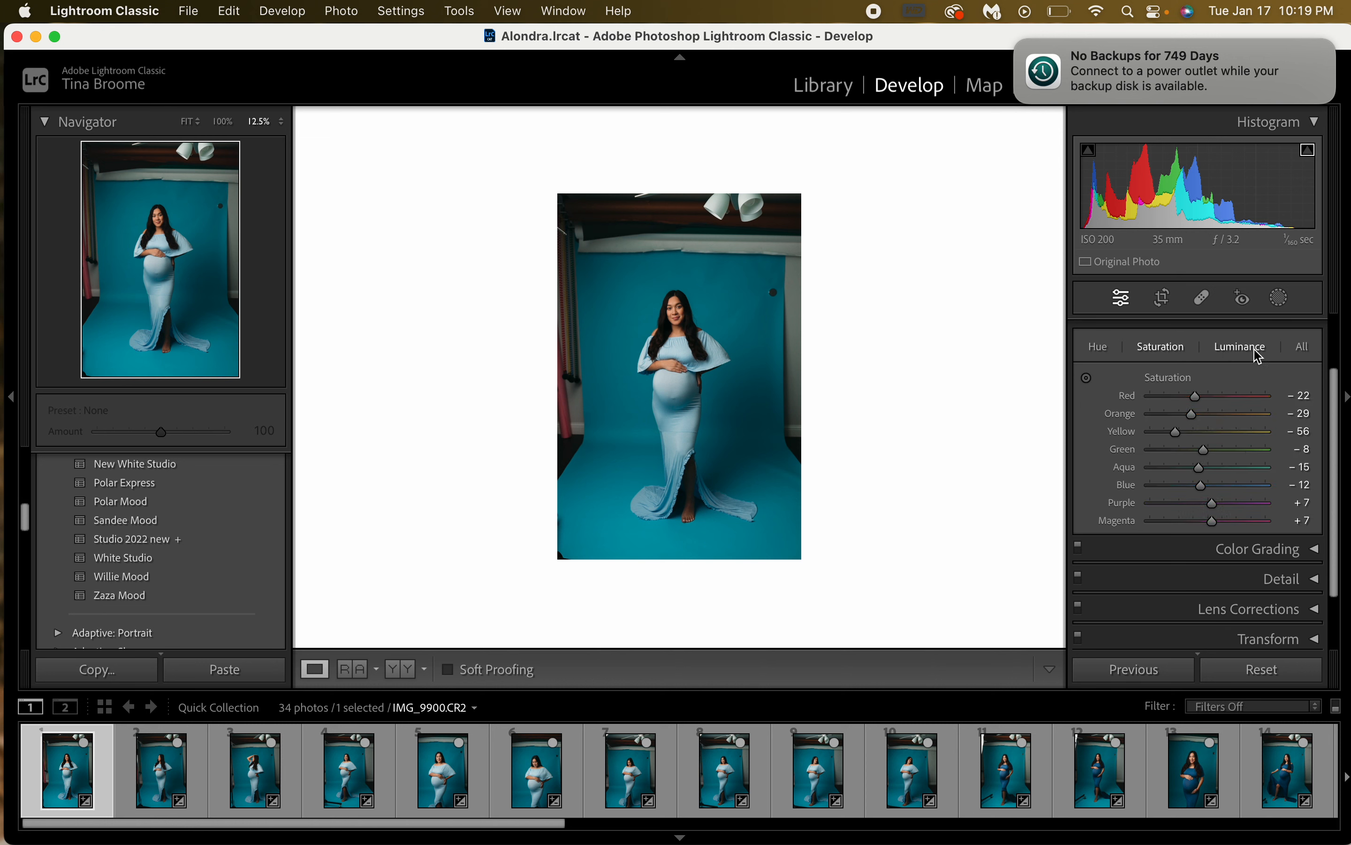
pyautogui.click(1258, 353)
pyautogui.scroll(3, 1290, 358)
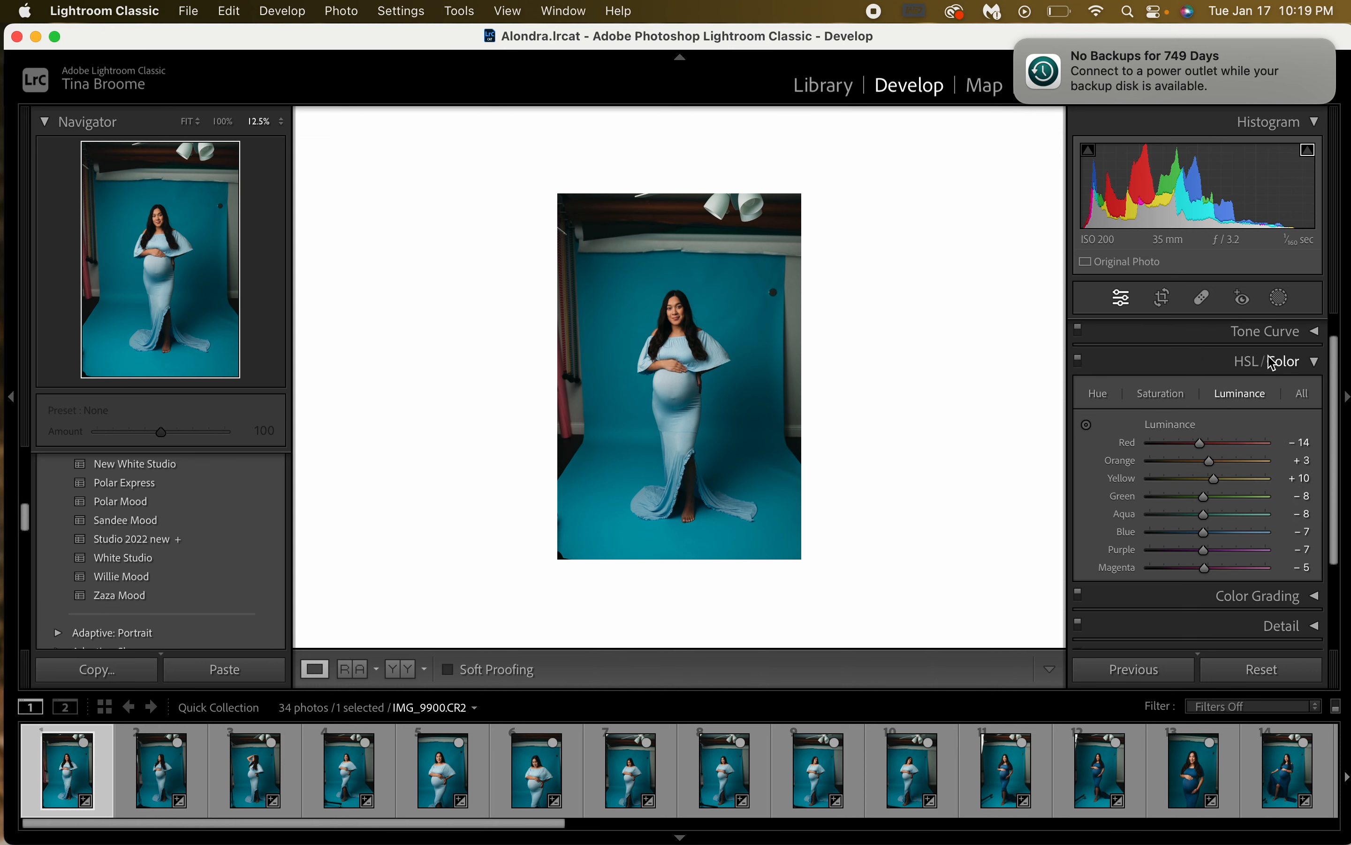
# Switch HSL/Color to the Color view and examine the individual color ranges' hue, saturation and luminance, ending on Red
pyautogui.click(1291, 372)
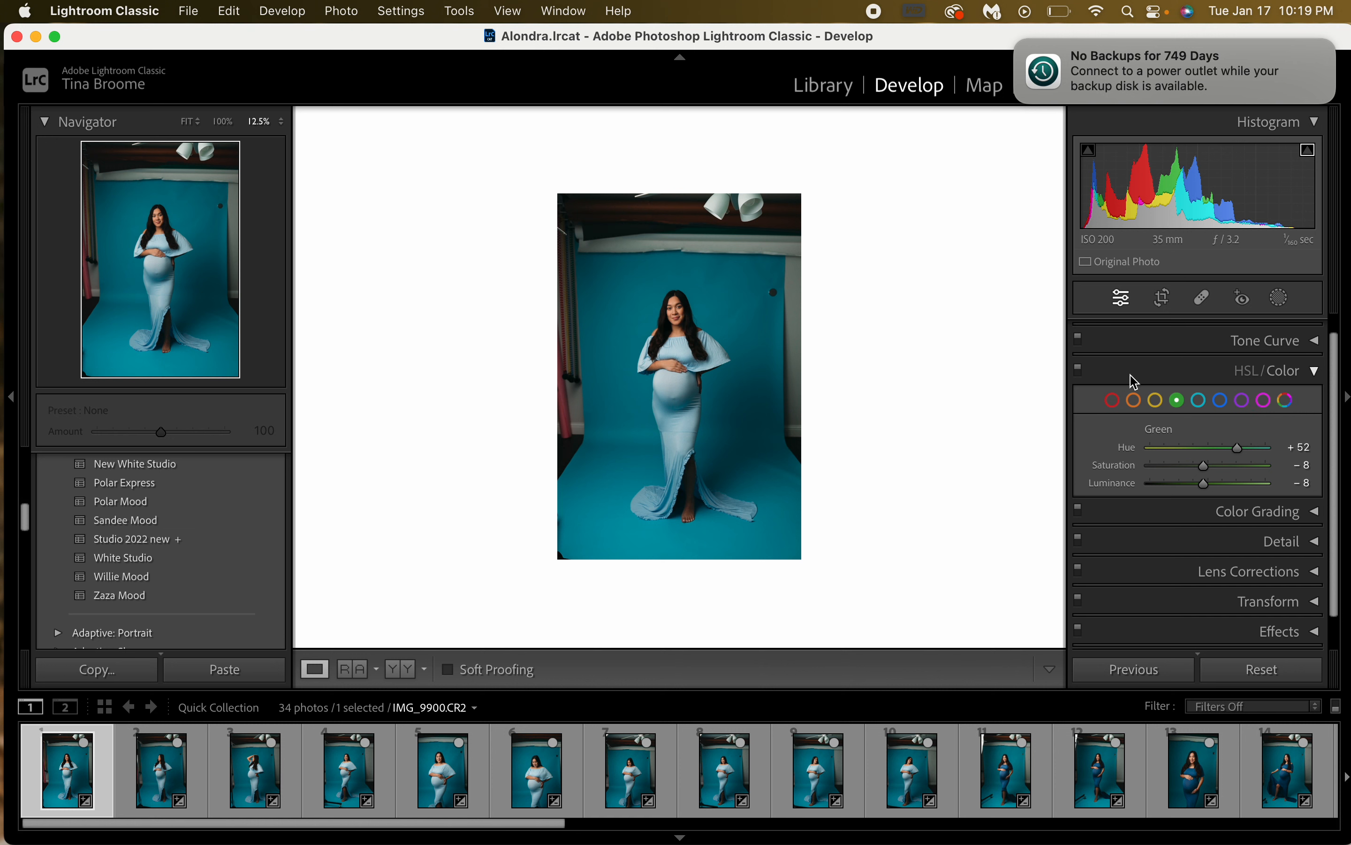
pyautogui.click(1114, 402)
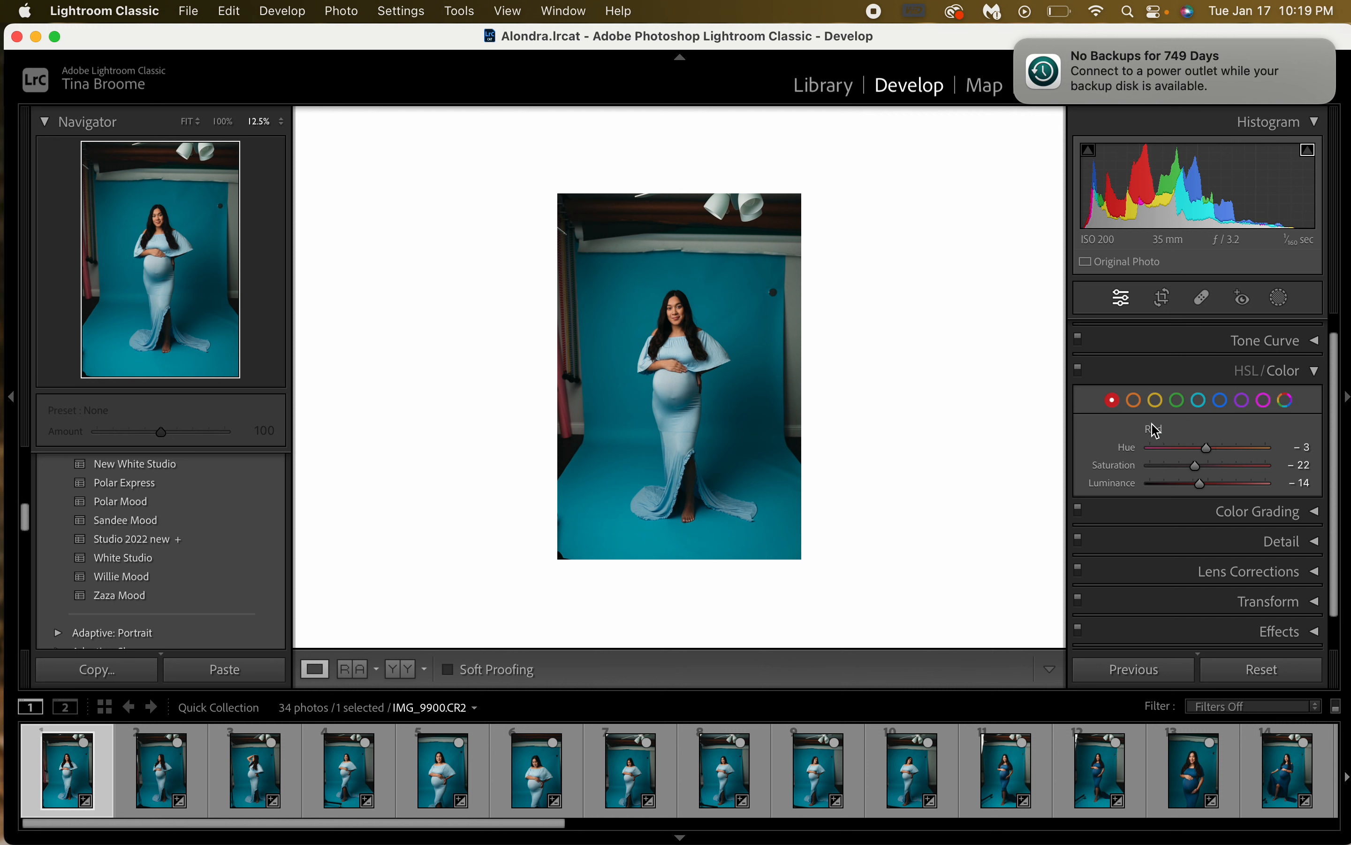
pyautogui.click(1137, 404)
pyautogui.click(1163, 405)
pyautogui.click(1140, 403)
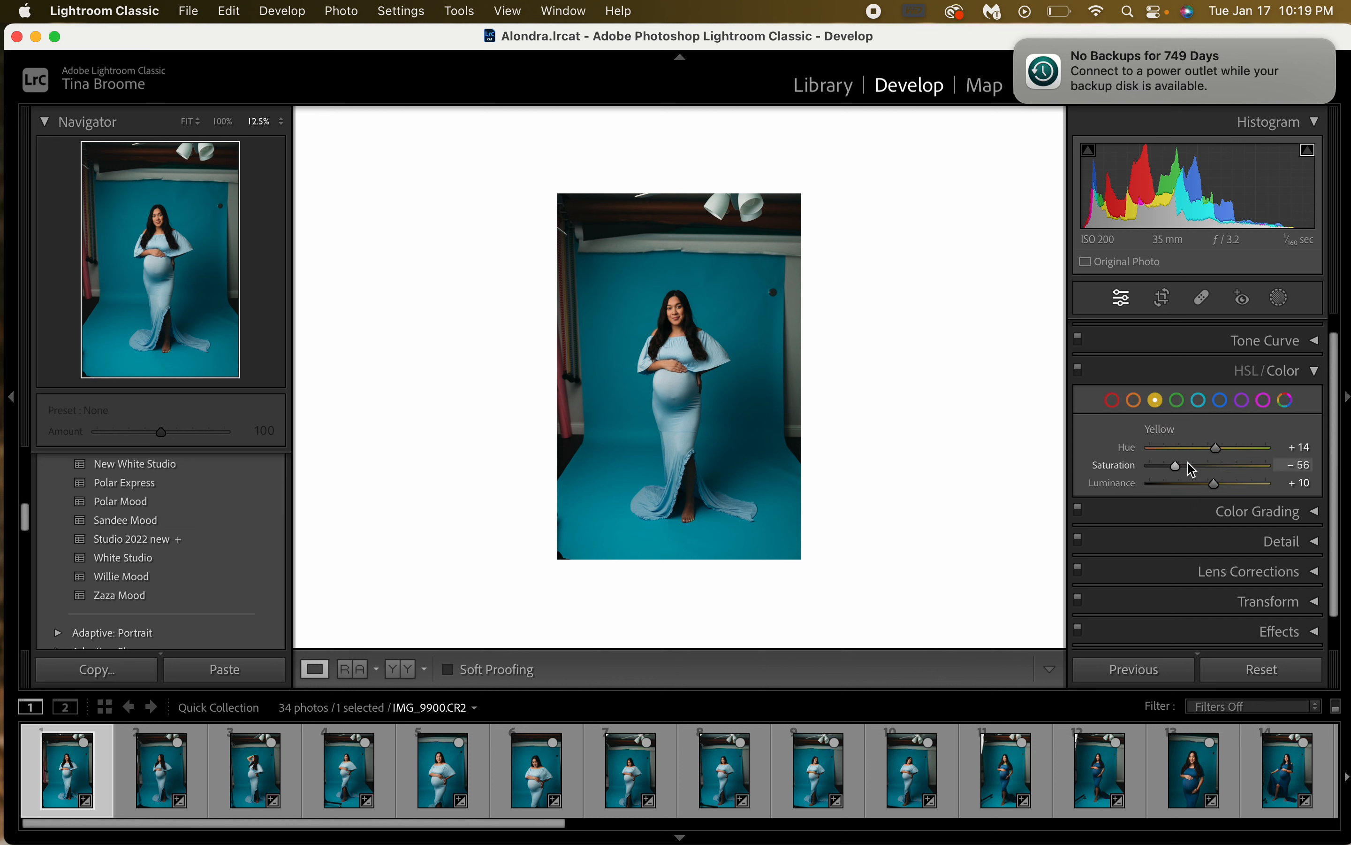
pyautogui.click(1178, 400)
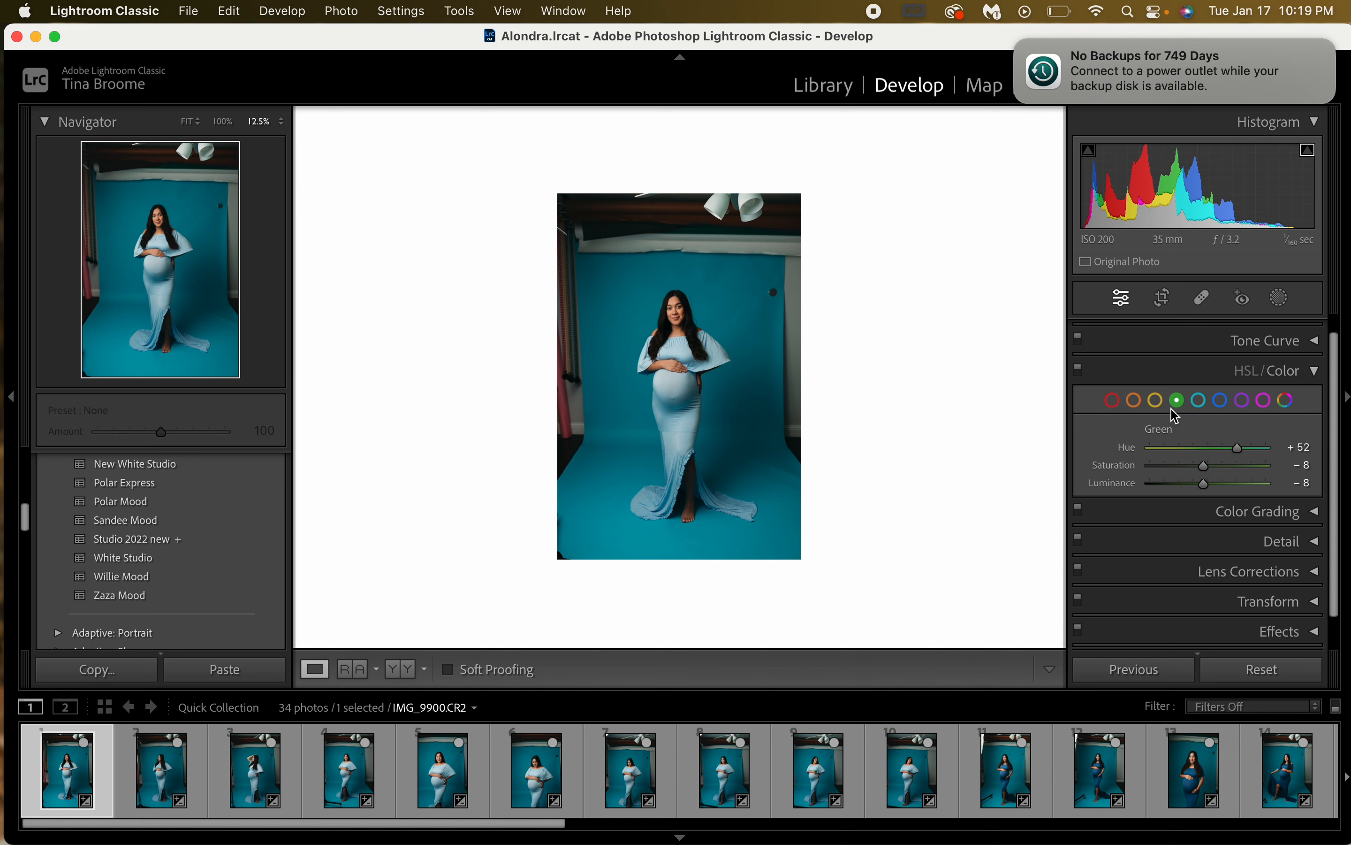
pyautogui.click(1201, 401)
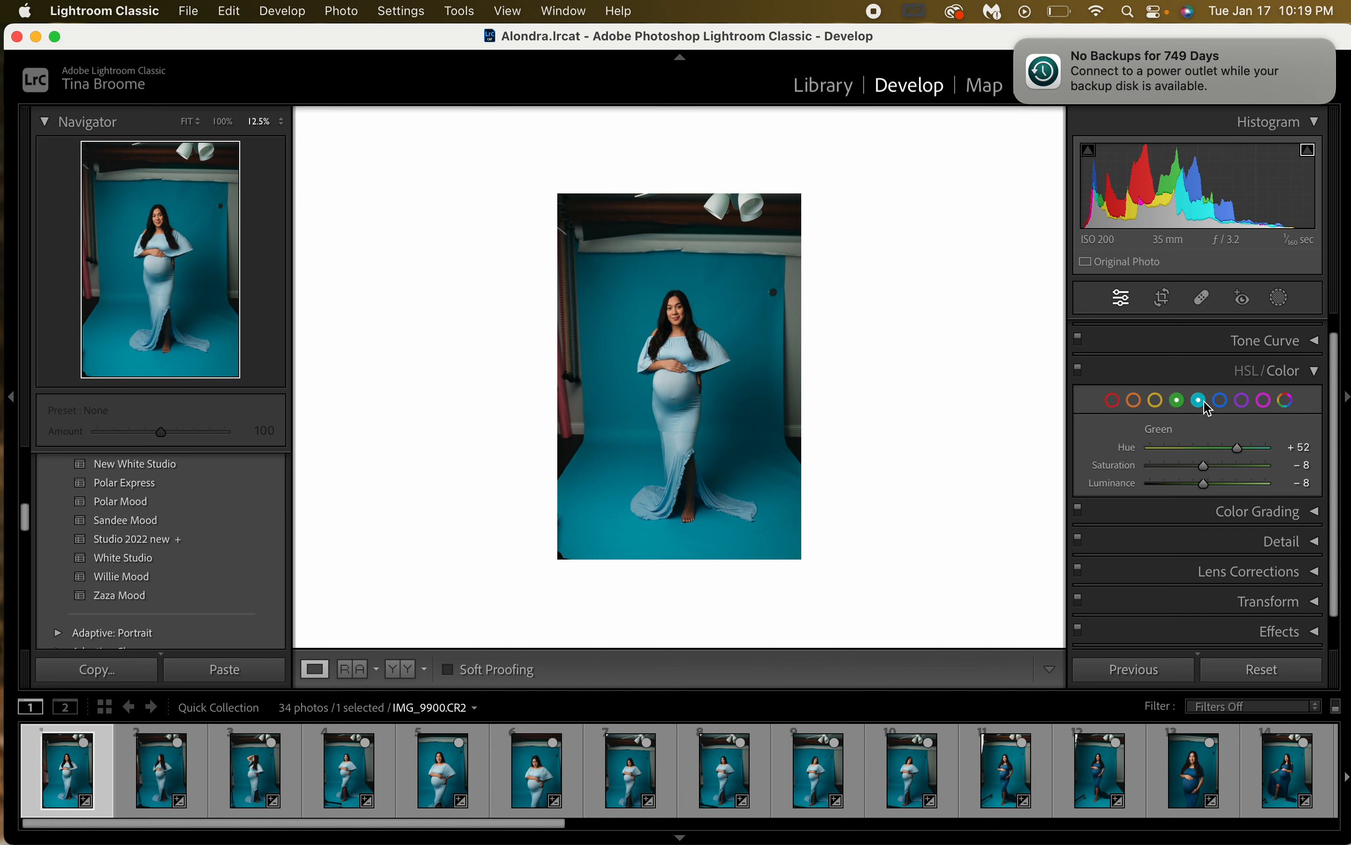
pyautogui.click(1245, 400)
pyautogui.click(1266, 400)
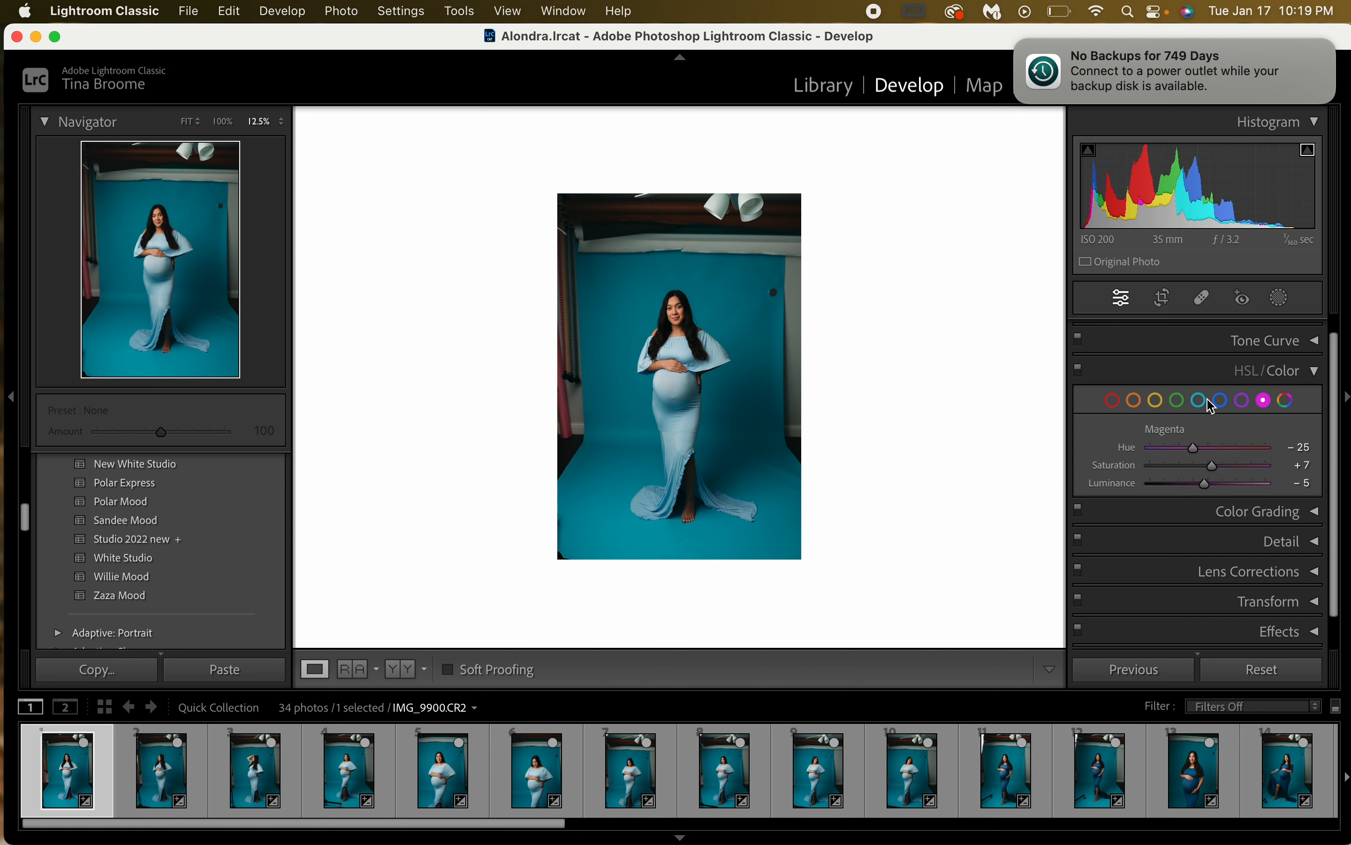
pyautogui.click(1114, 400)
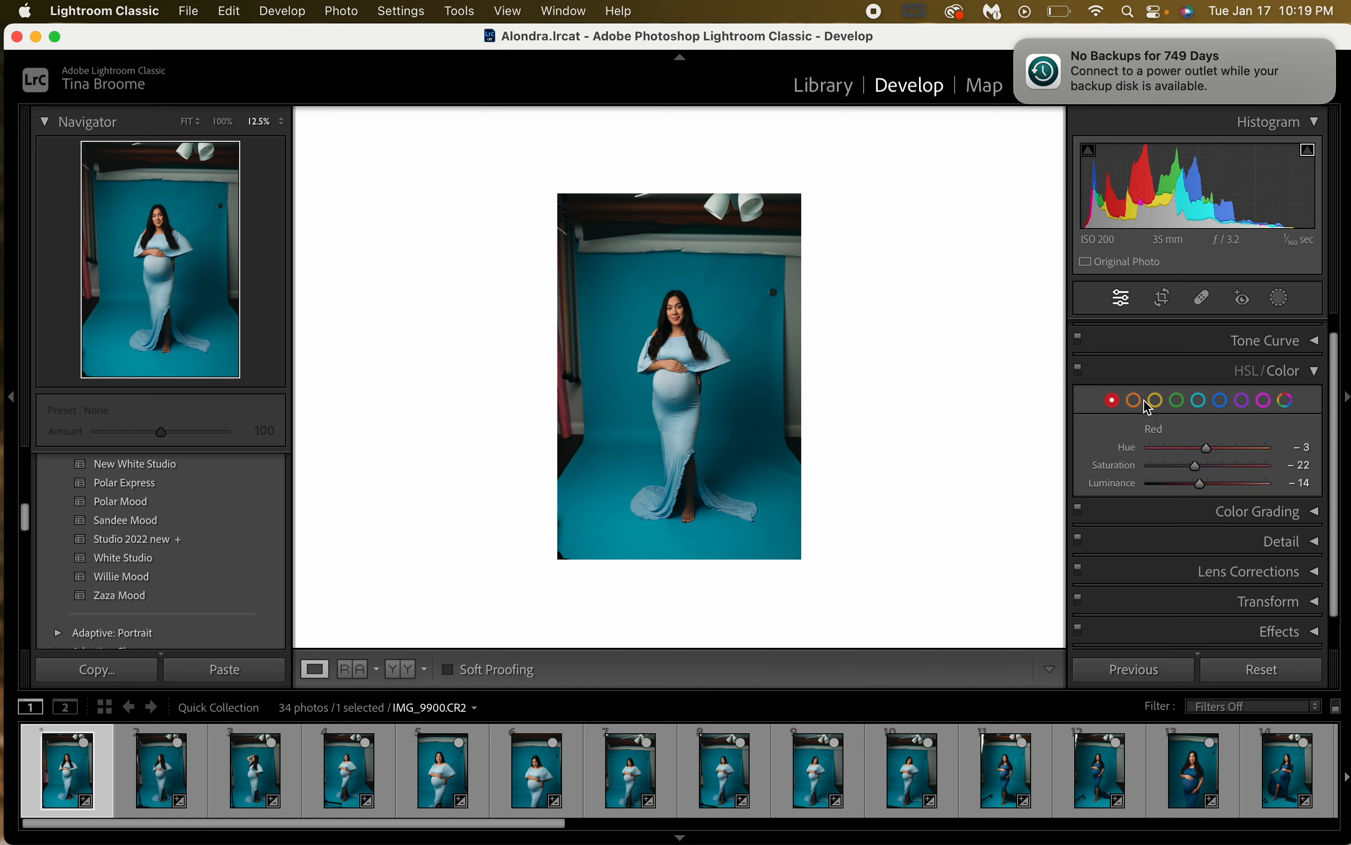
pyautogui.scroll(-2, 1248, 483)
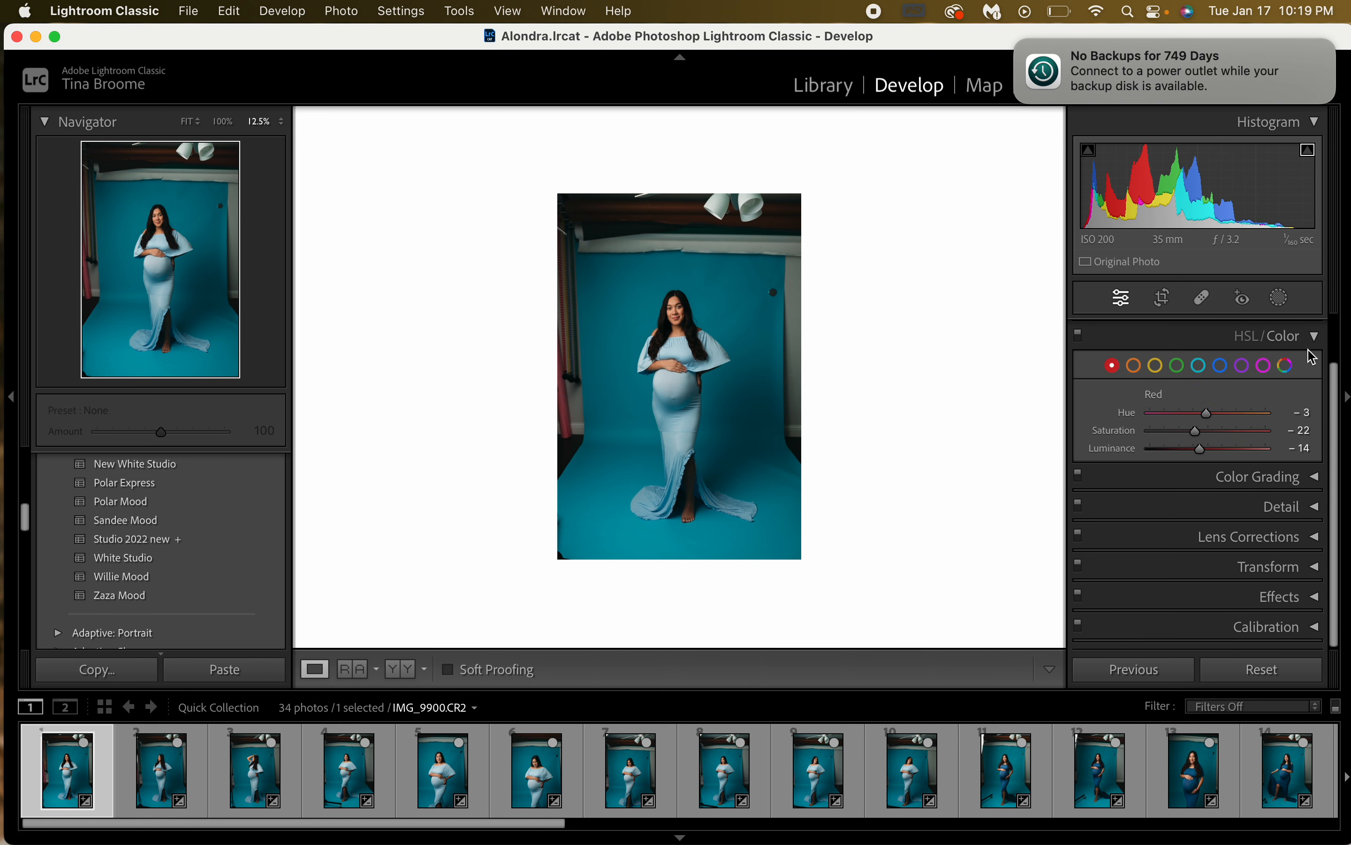
# Collapse HSL/Color, expand the Color Grading section and examine its midtones, shadows and highlights wheels
pyautogui.click(1316, 338)
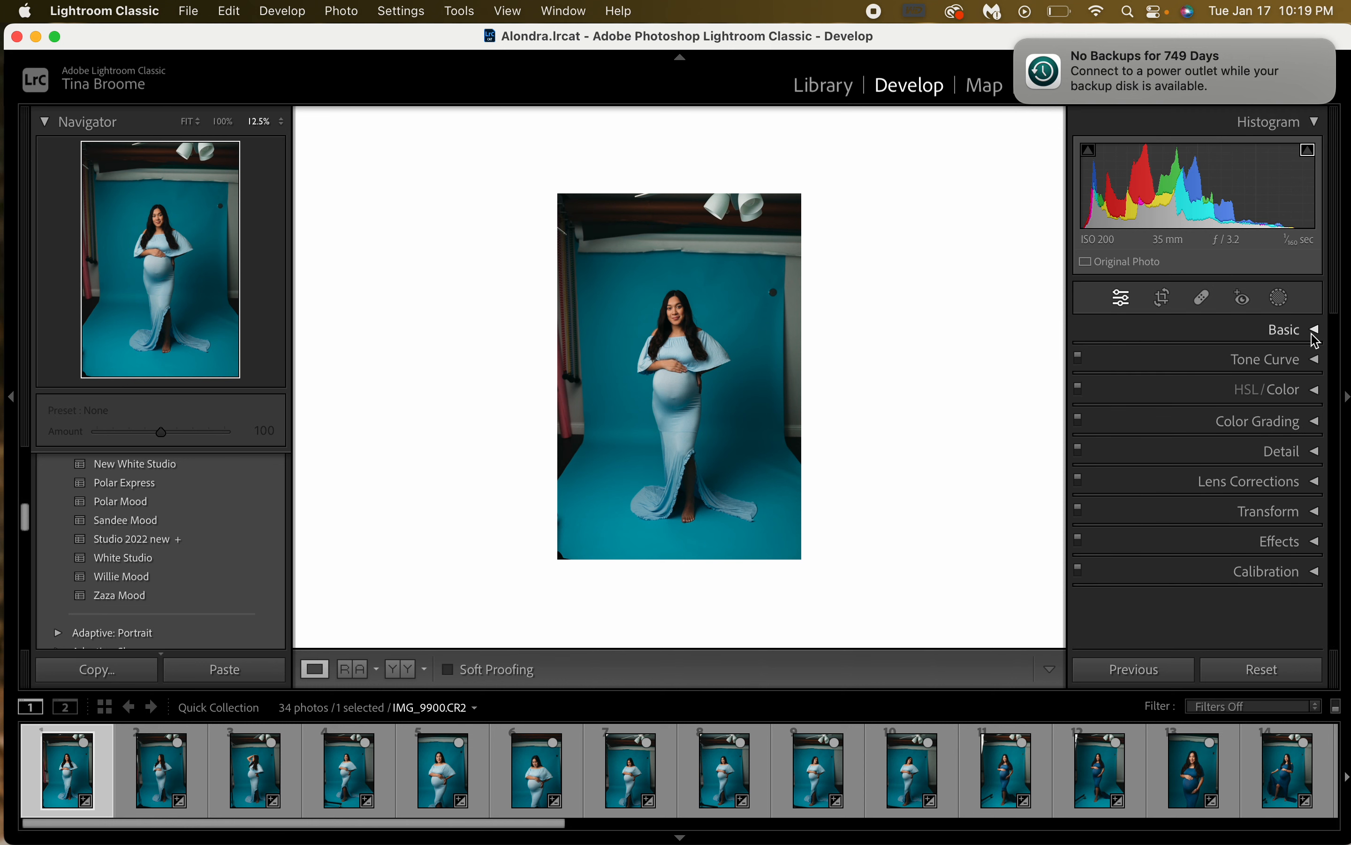
pyautogui.click(1316, 423)
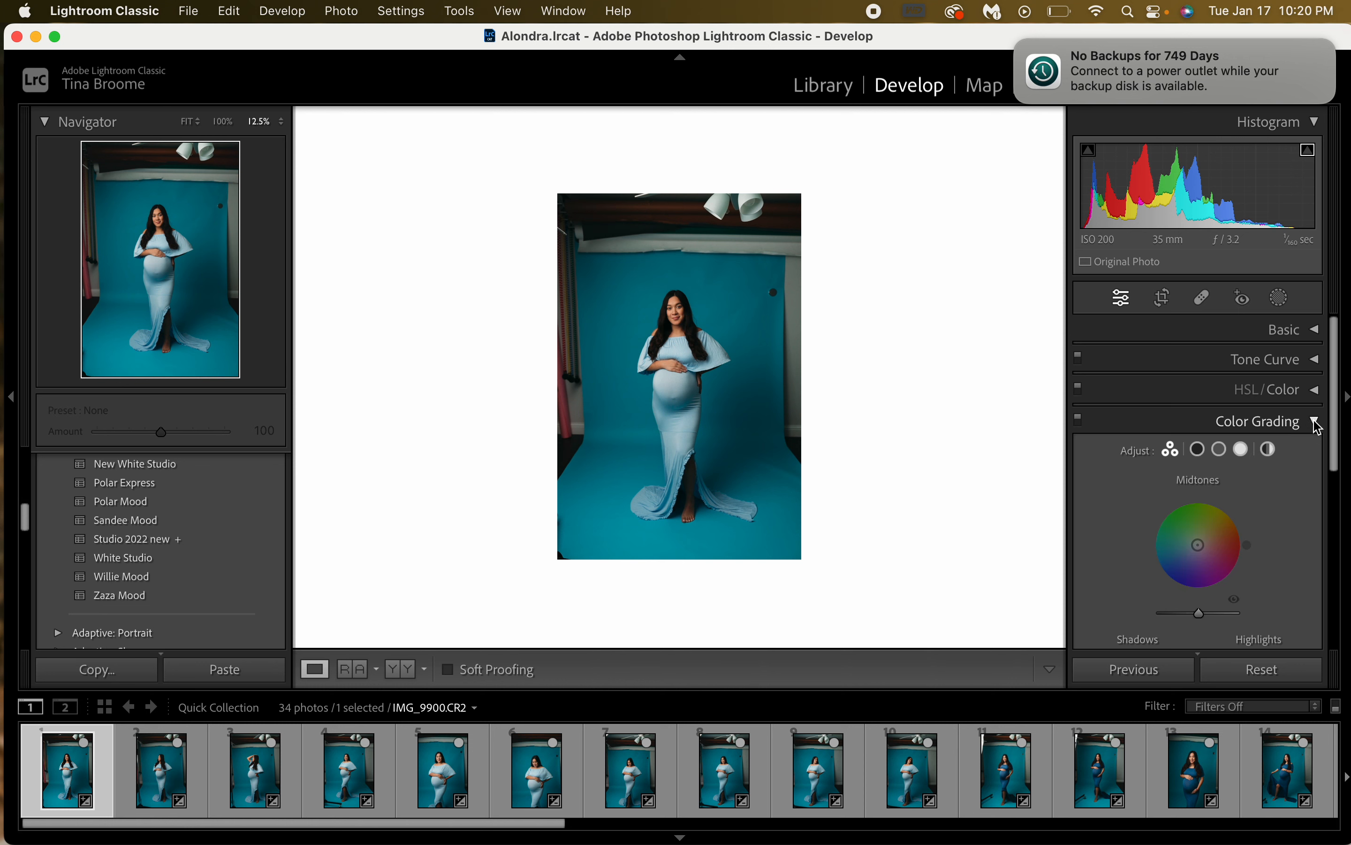
pyautogui.scroll(-5, 1179, 396)
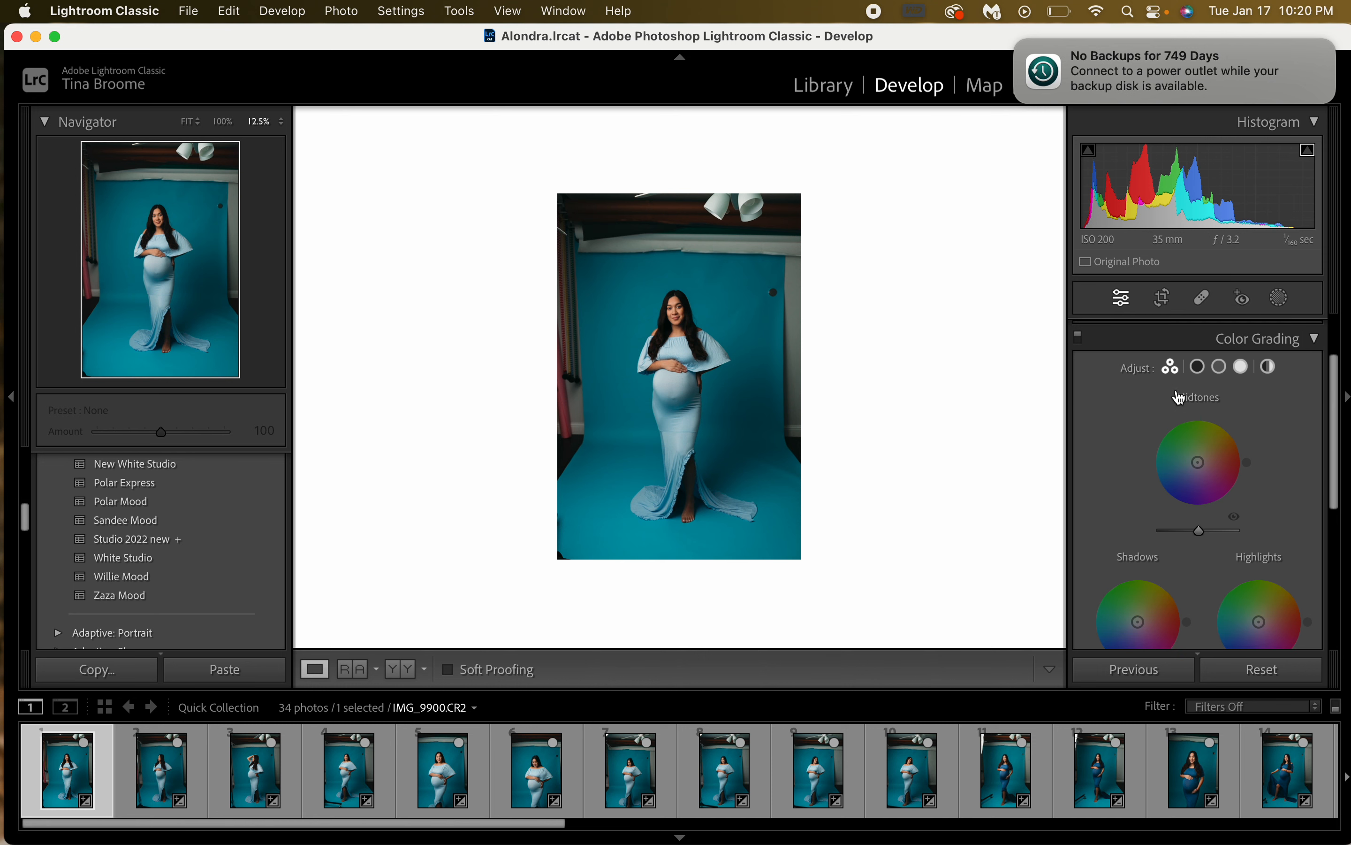
pyautogui.scroll(-2, 1179, 396)
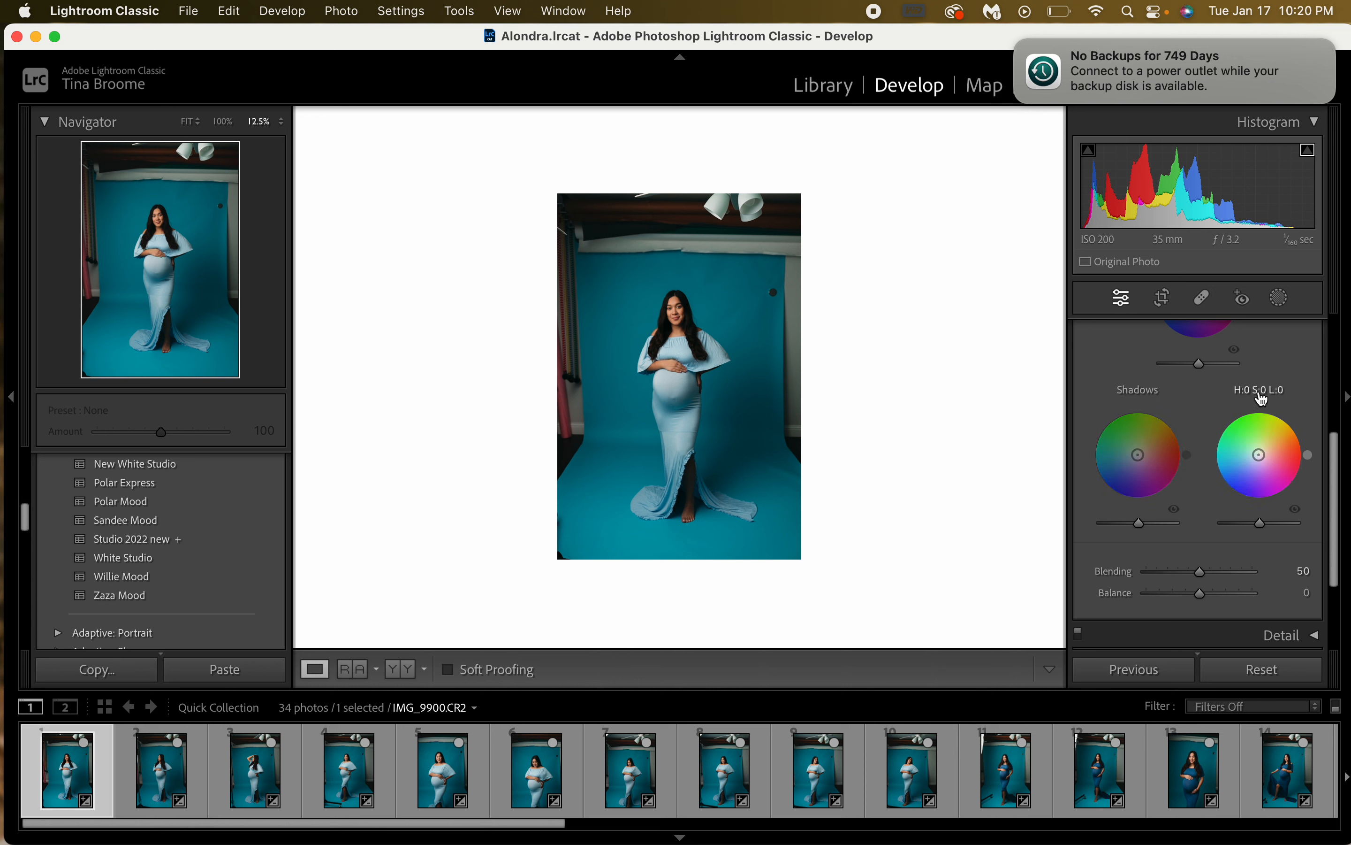
pyautogui.scroll(1, 1199, 429)
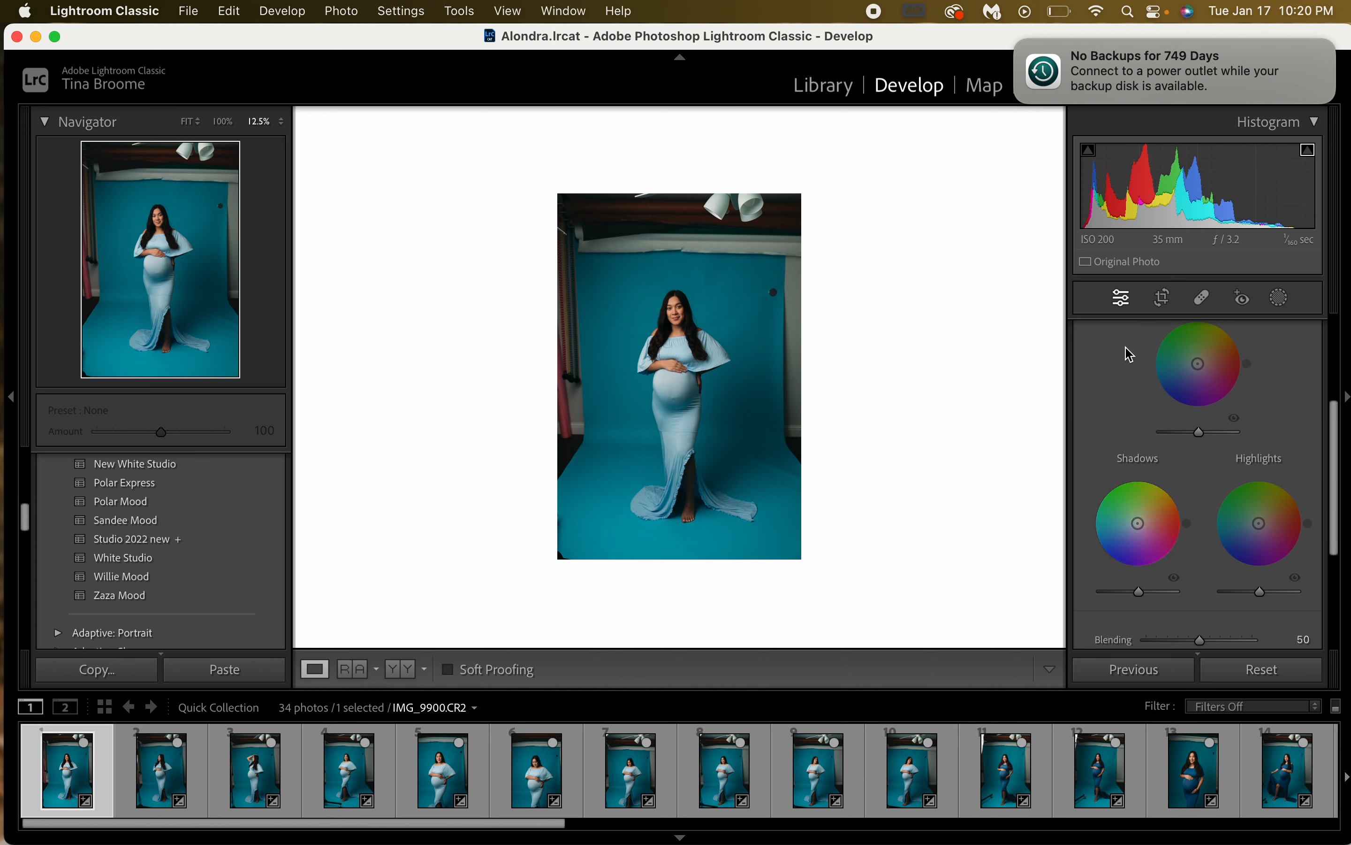
pyautogui.scroll(3, 1126, 353)
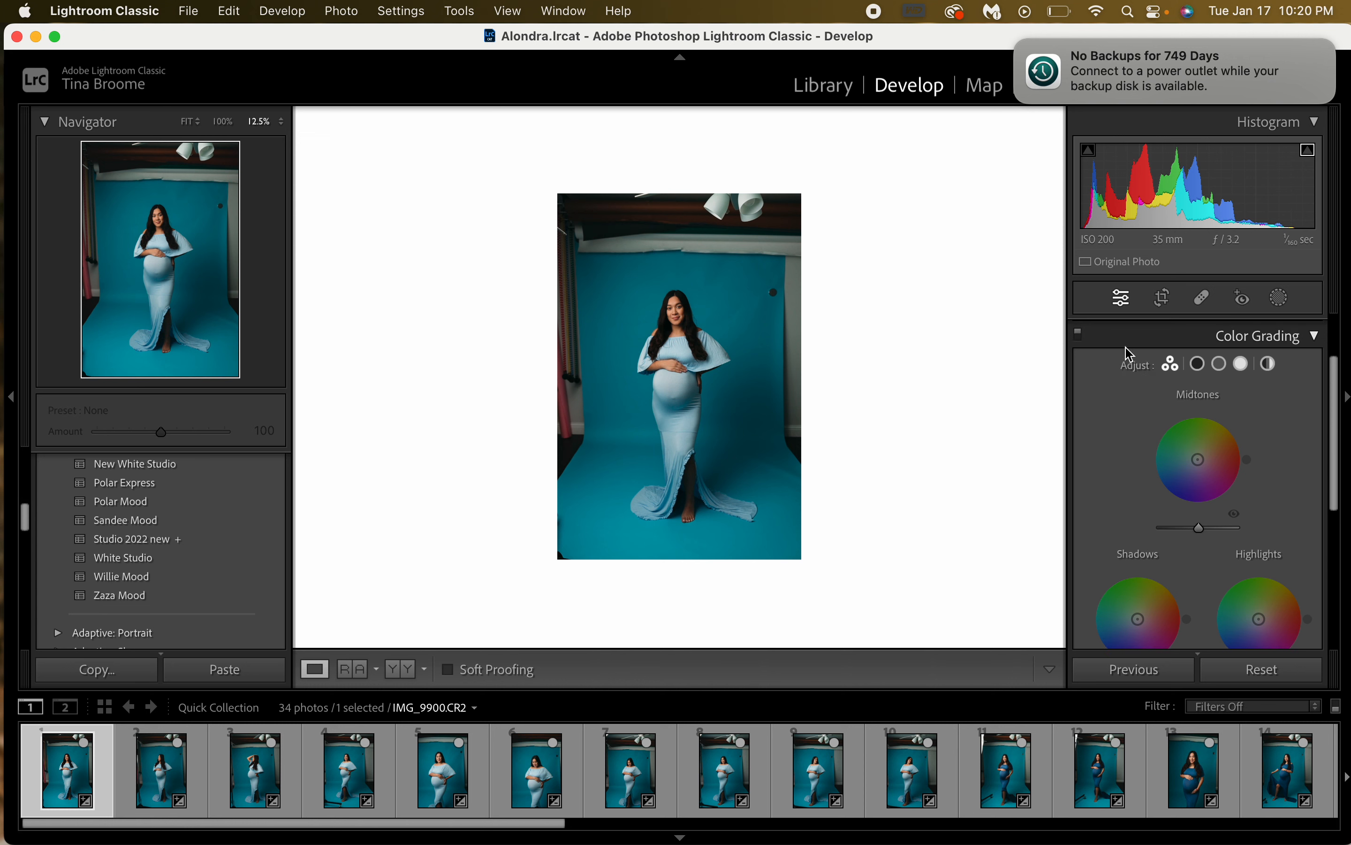
# View the single shadows and highlights wheels, return to the three-way view to review Blending and Balance, and collapse Color Grading
pyautogui.click(1199, 364)
pyautogui.click(1243, 364)
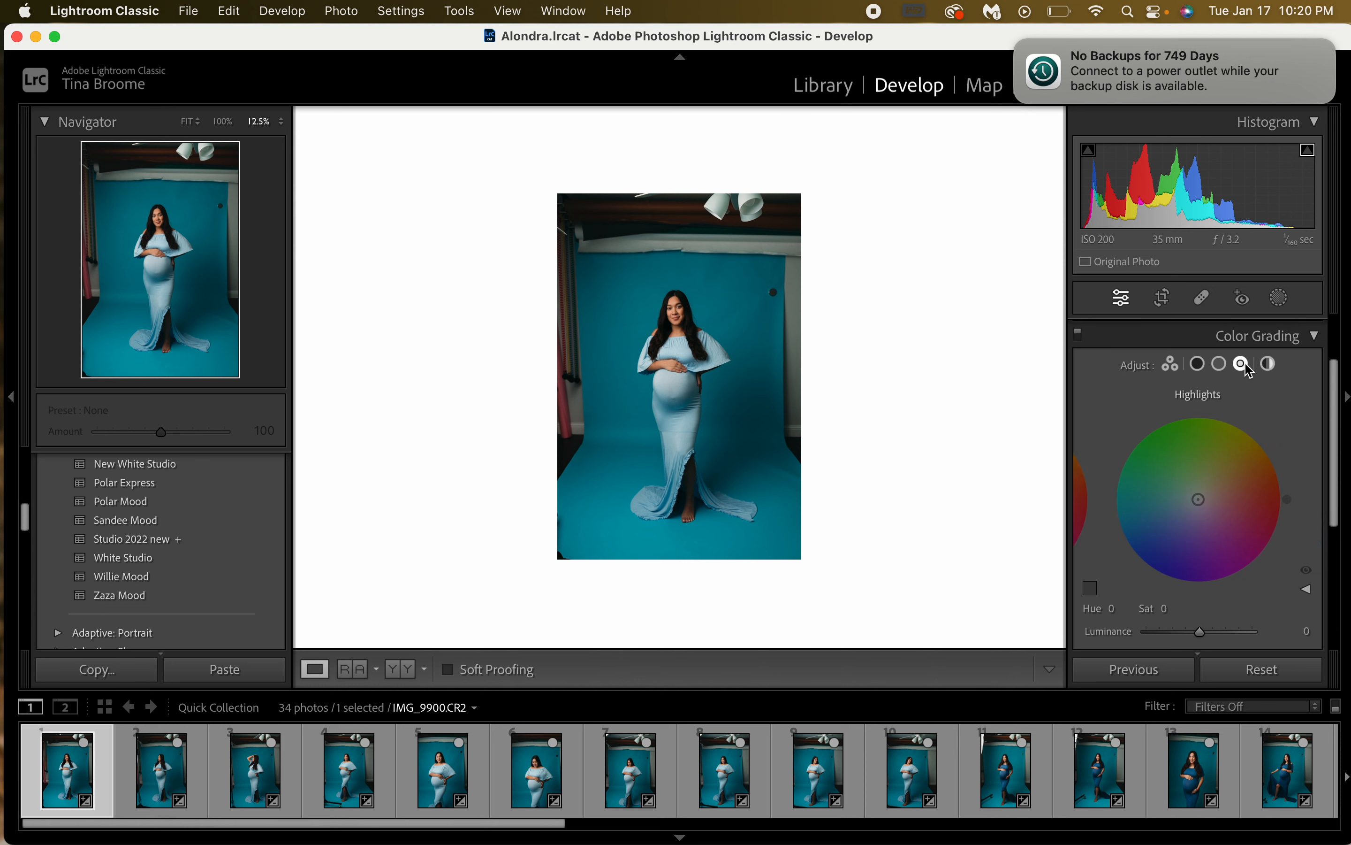
pyautogui.click(1171, 364)
pyautogui.scroll(-3, 1191, 491)
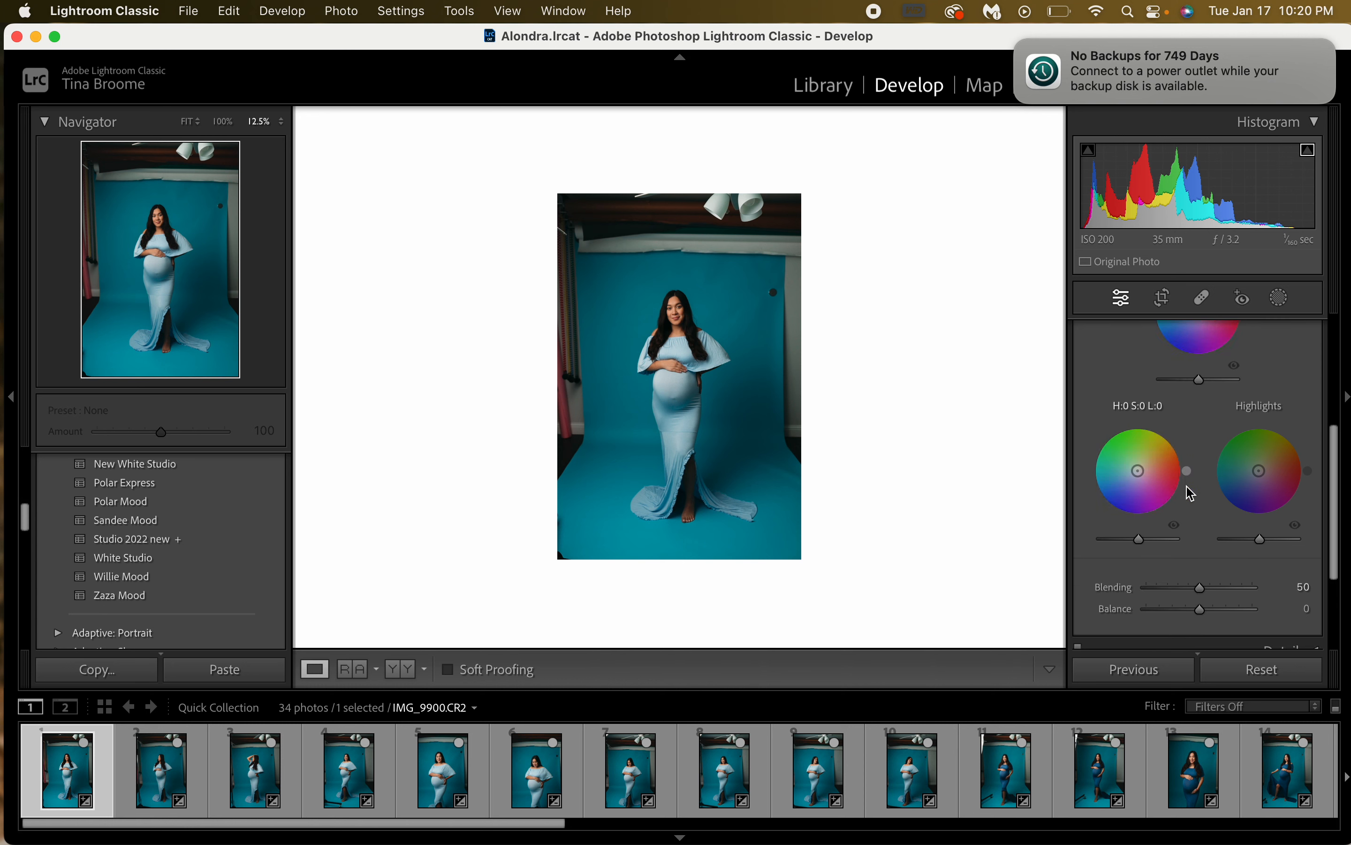
pyautogui.scroll(-2, 1190, 492)
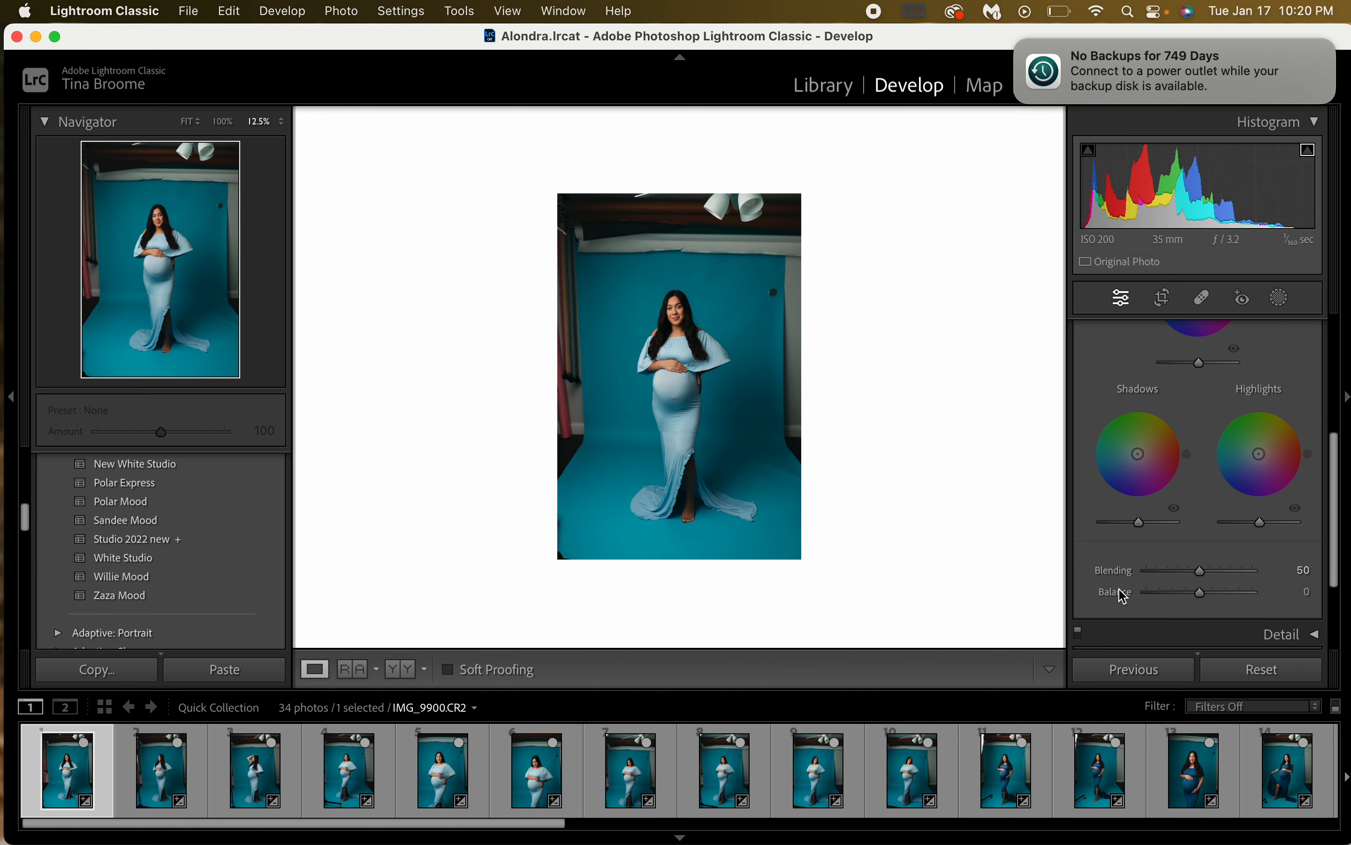
pyautogui.scroll(5, 1222, 480)
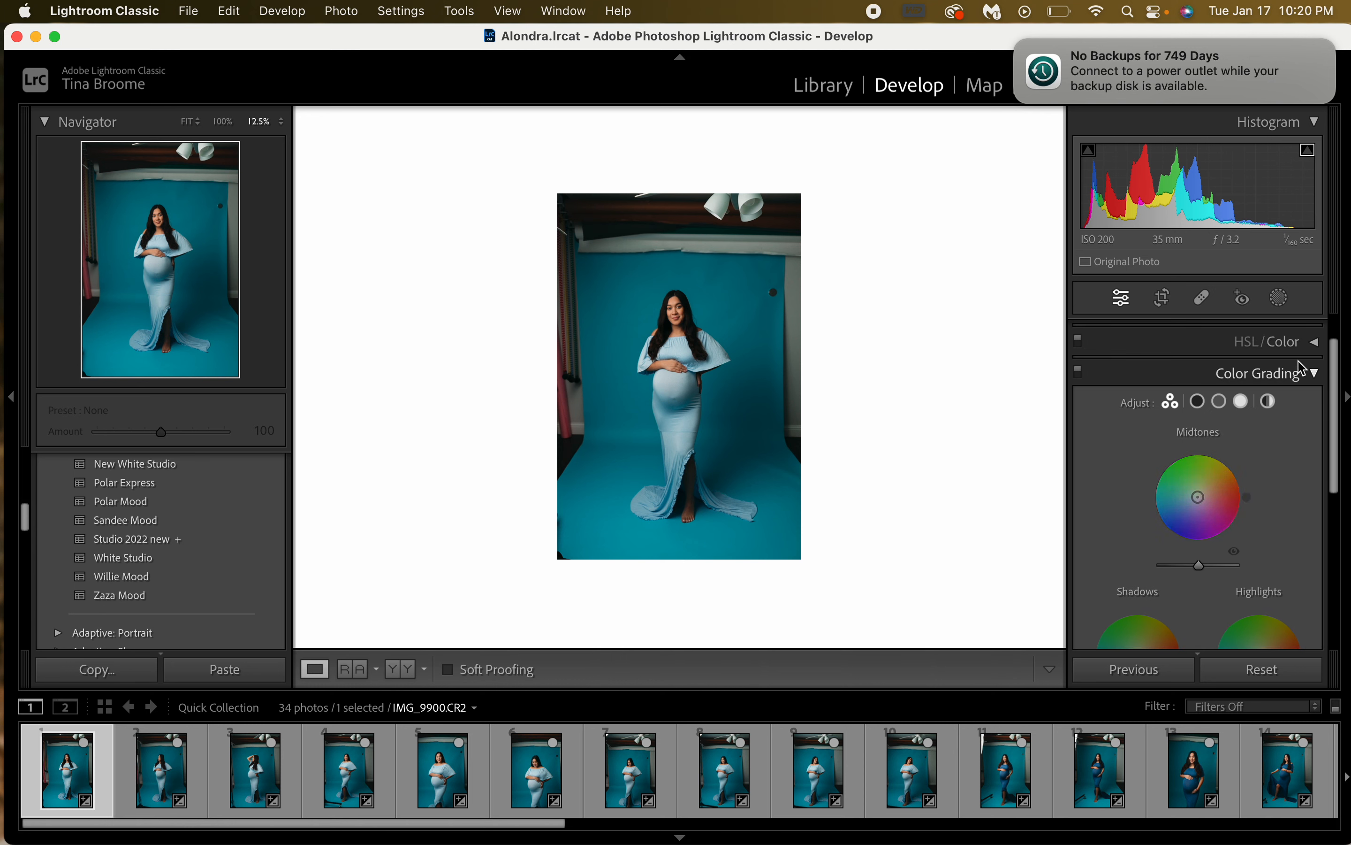
pyautogui.click(1315, 373)
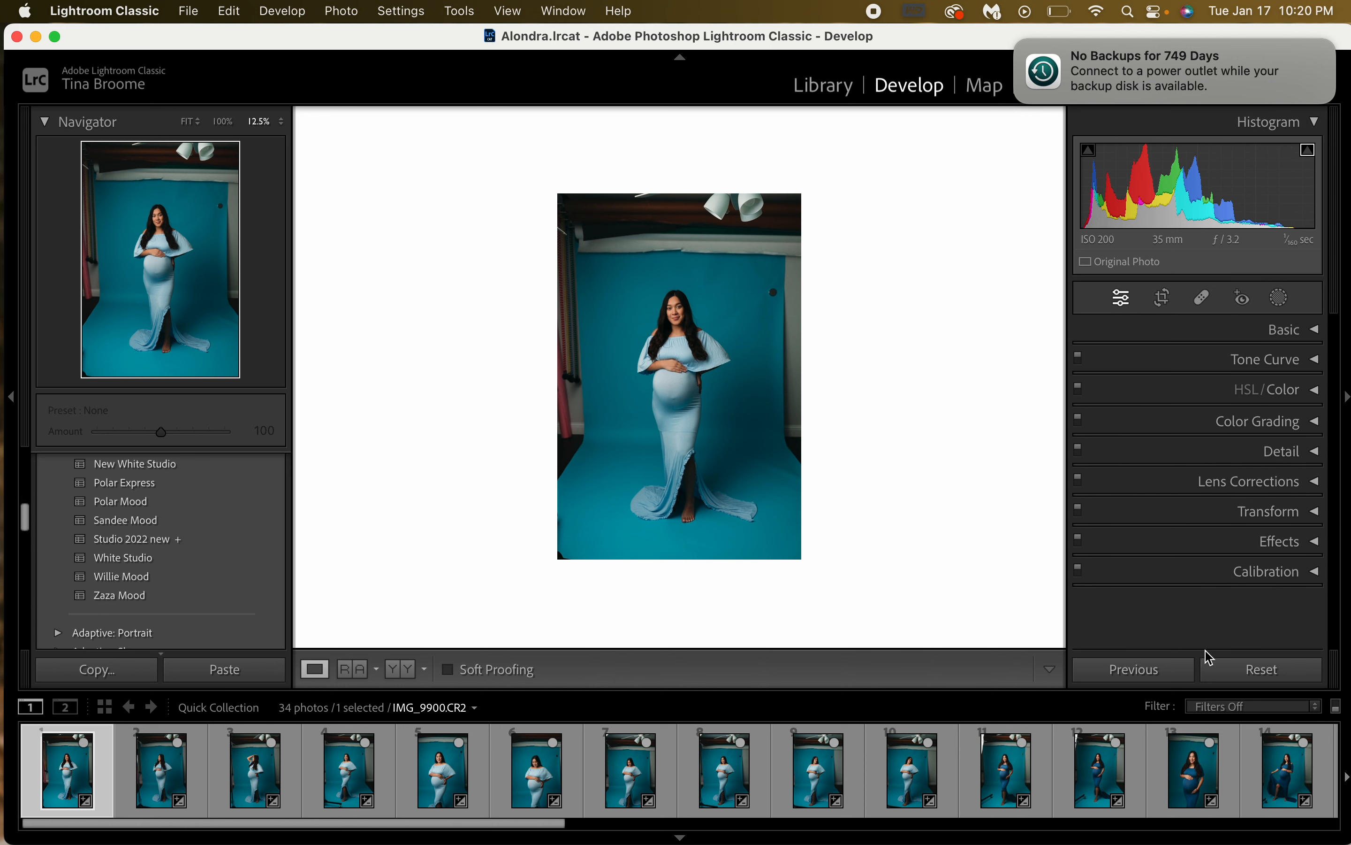
pyautogui.click(1315, 423)
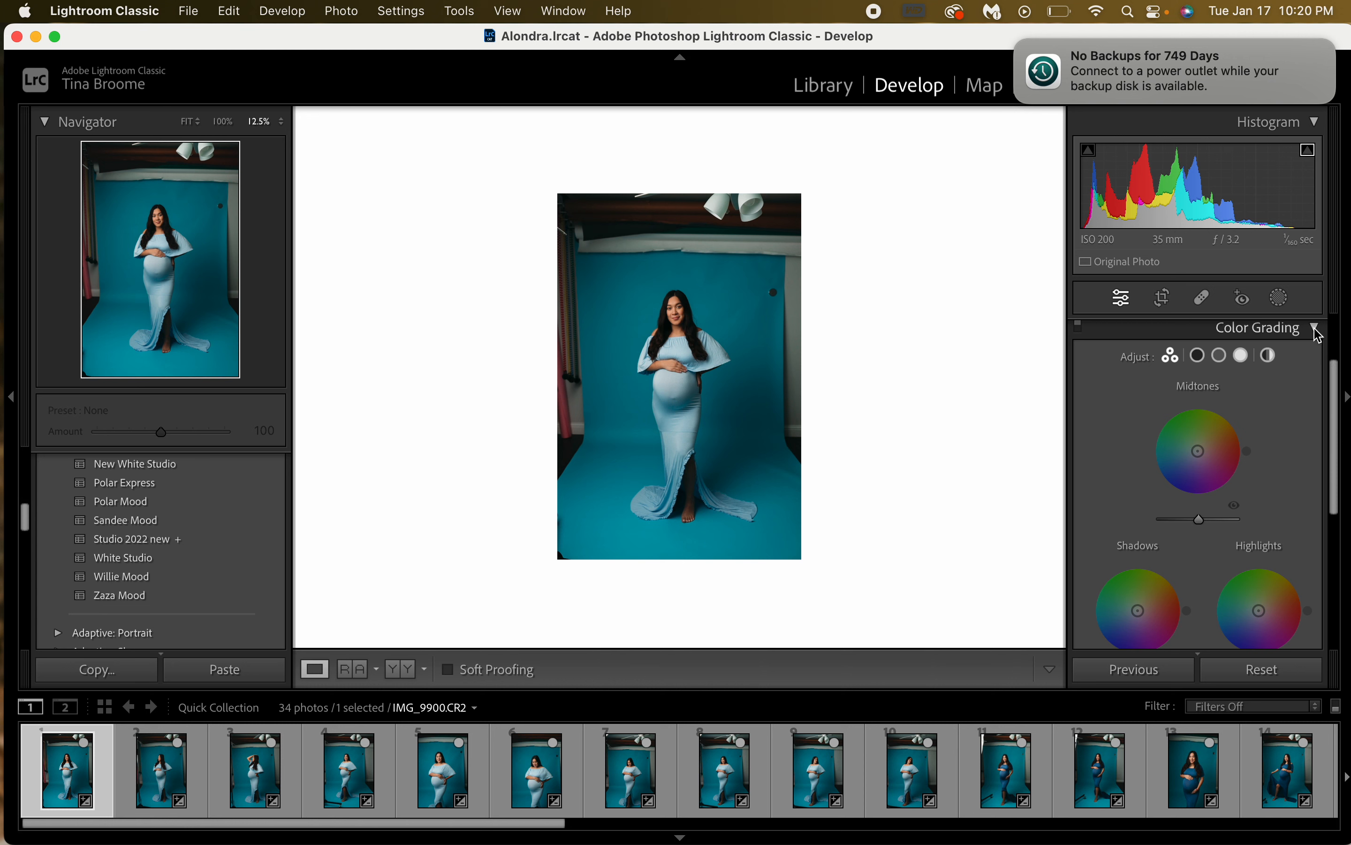
pyautogui.click(1316, 329)
# Expand the Detail section and review its preview, Sharpening and Noise Reduction sliders
pyautogui.click(1315, 452)
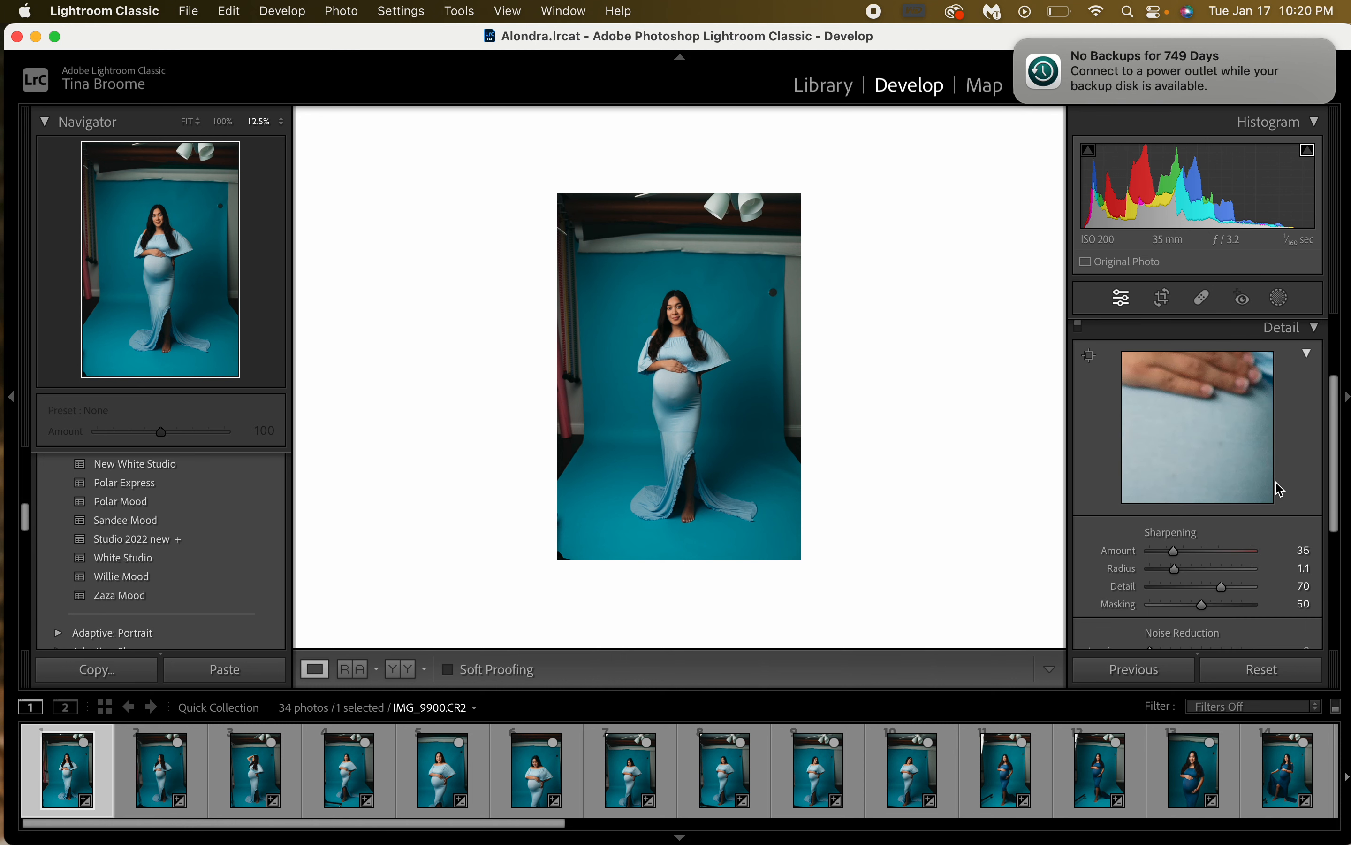
pyautogui.scroll(-3, 1282, 489)
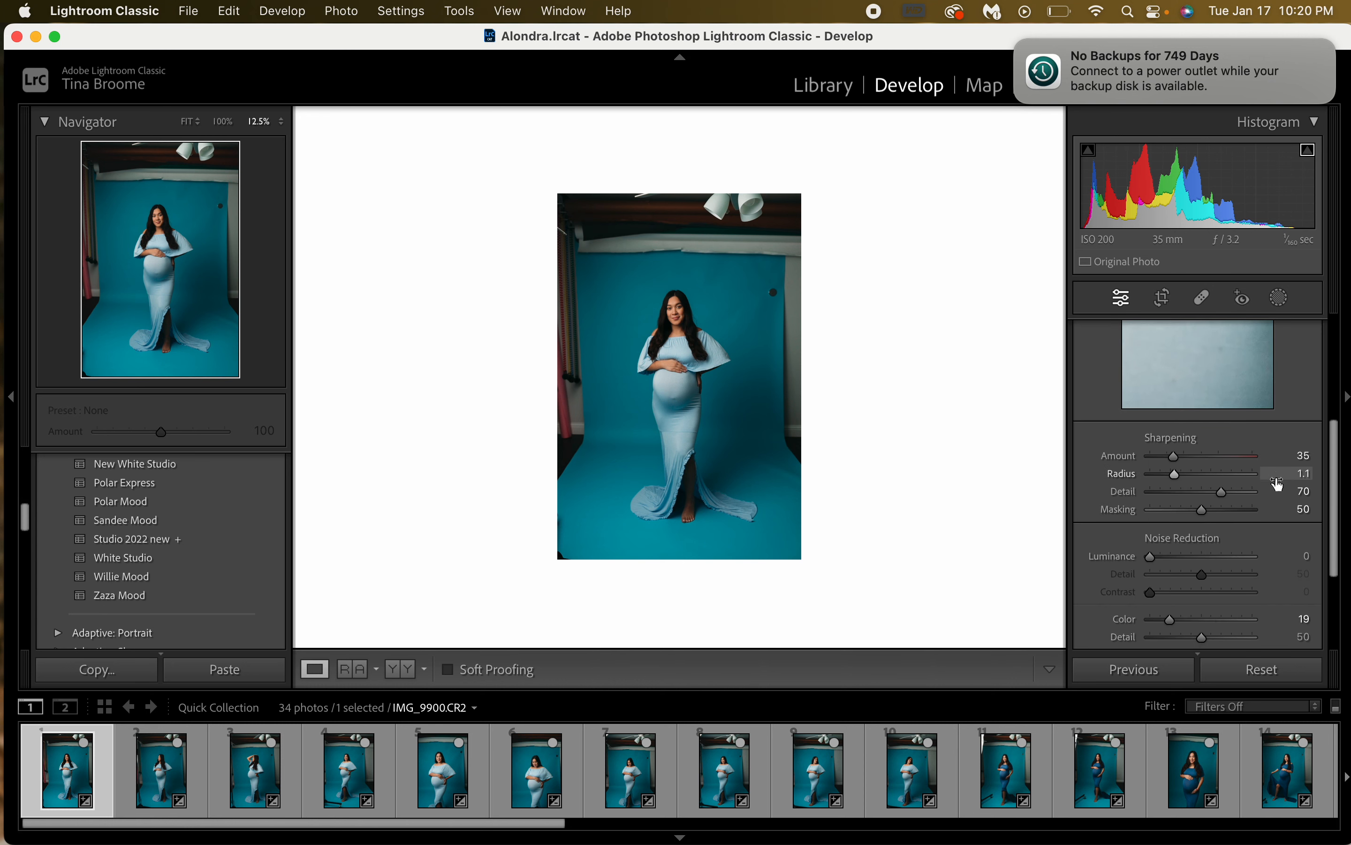
pyautogui.scroll(4, 1282, 489)
pyautogui.scroll(-4, 1281, 490)
pyautogui.scroll(2, 1276, 483)
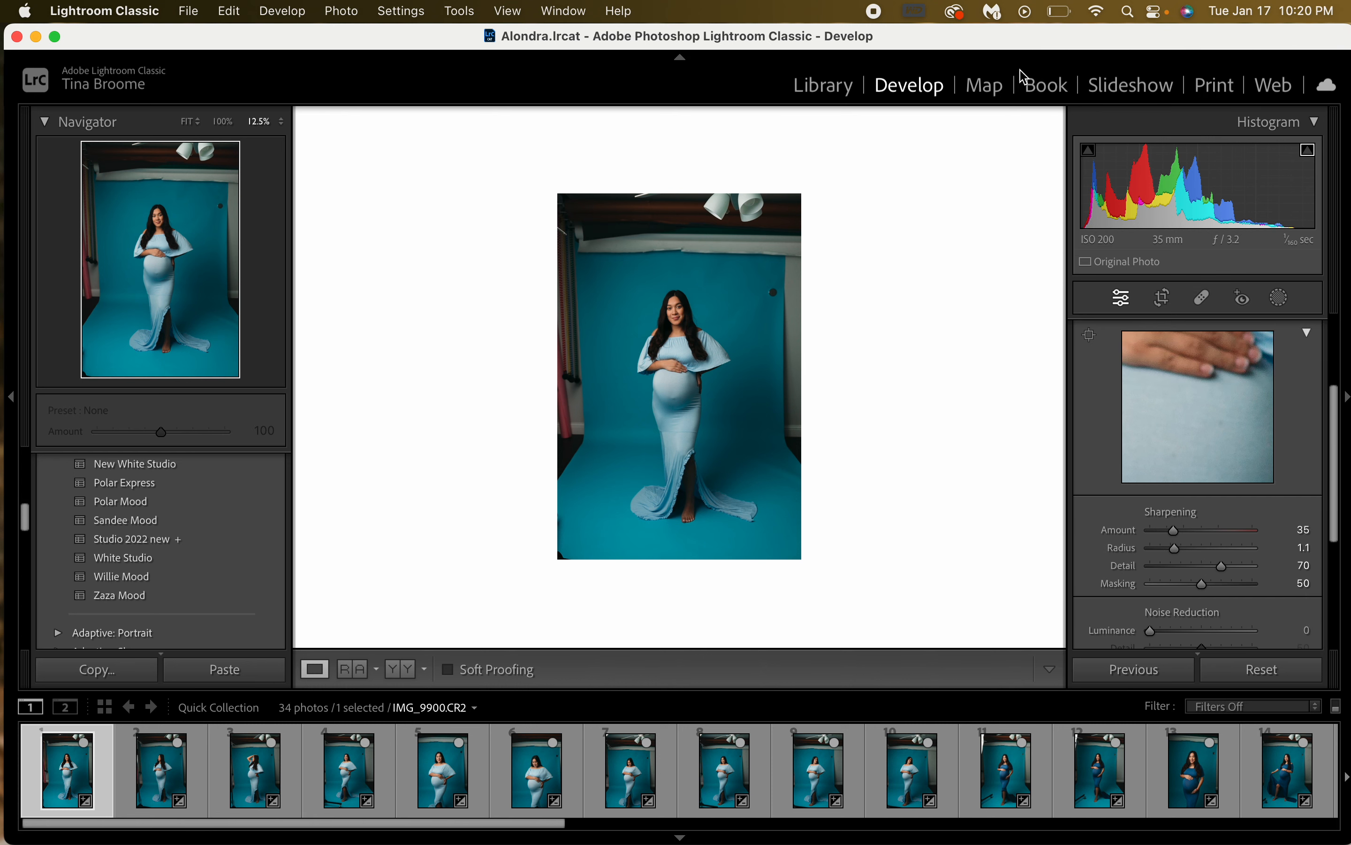
# Fit the photo in the view and centre the Detail preview on the woman's face
pyautogui.click(1090, 335)
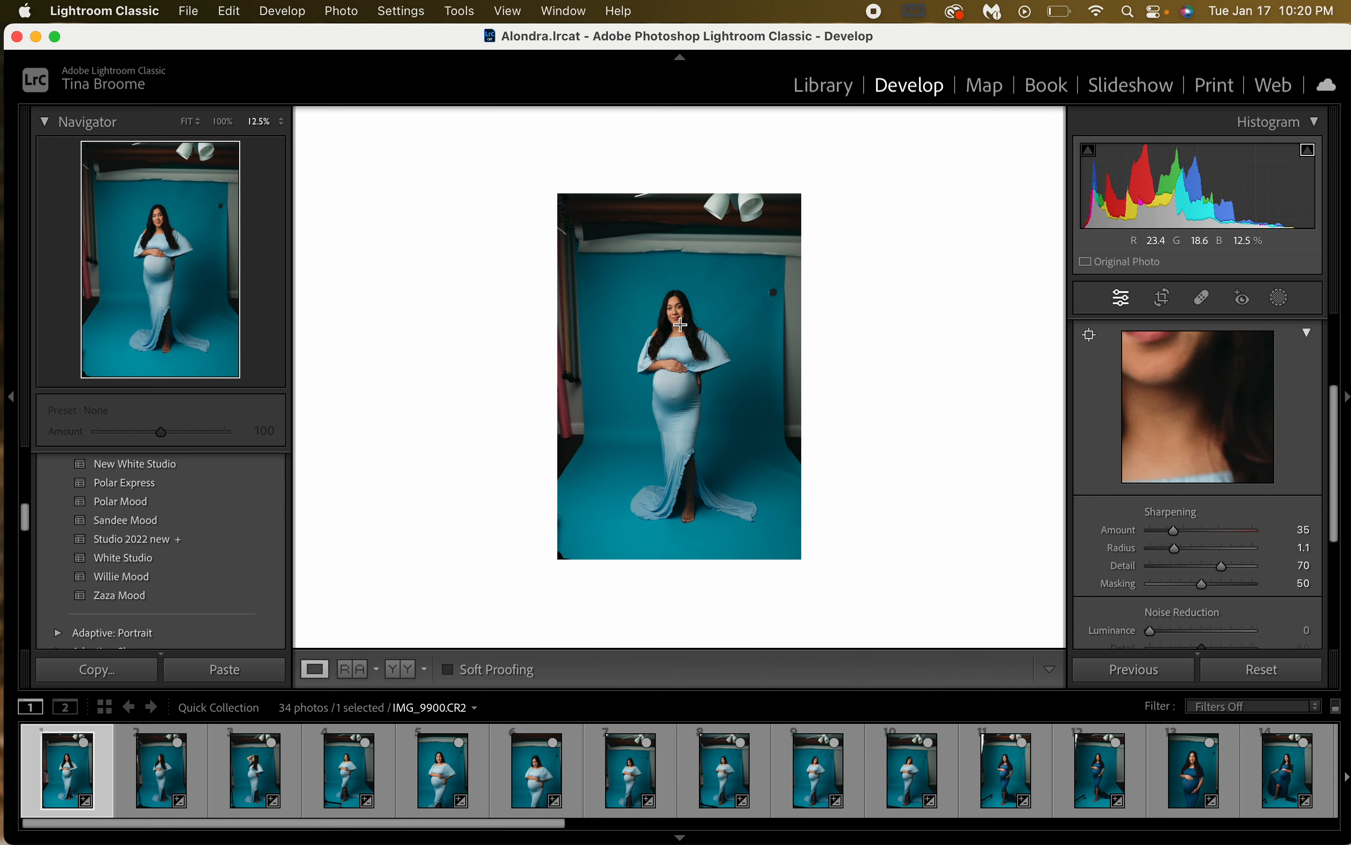
pyautogui.click(1091, 336)
pyautogui.click(677, 311)
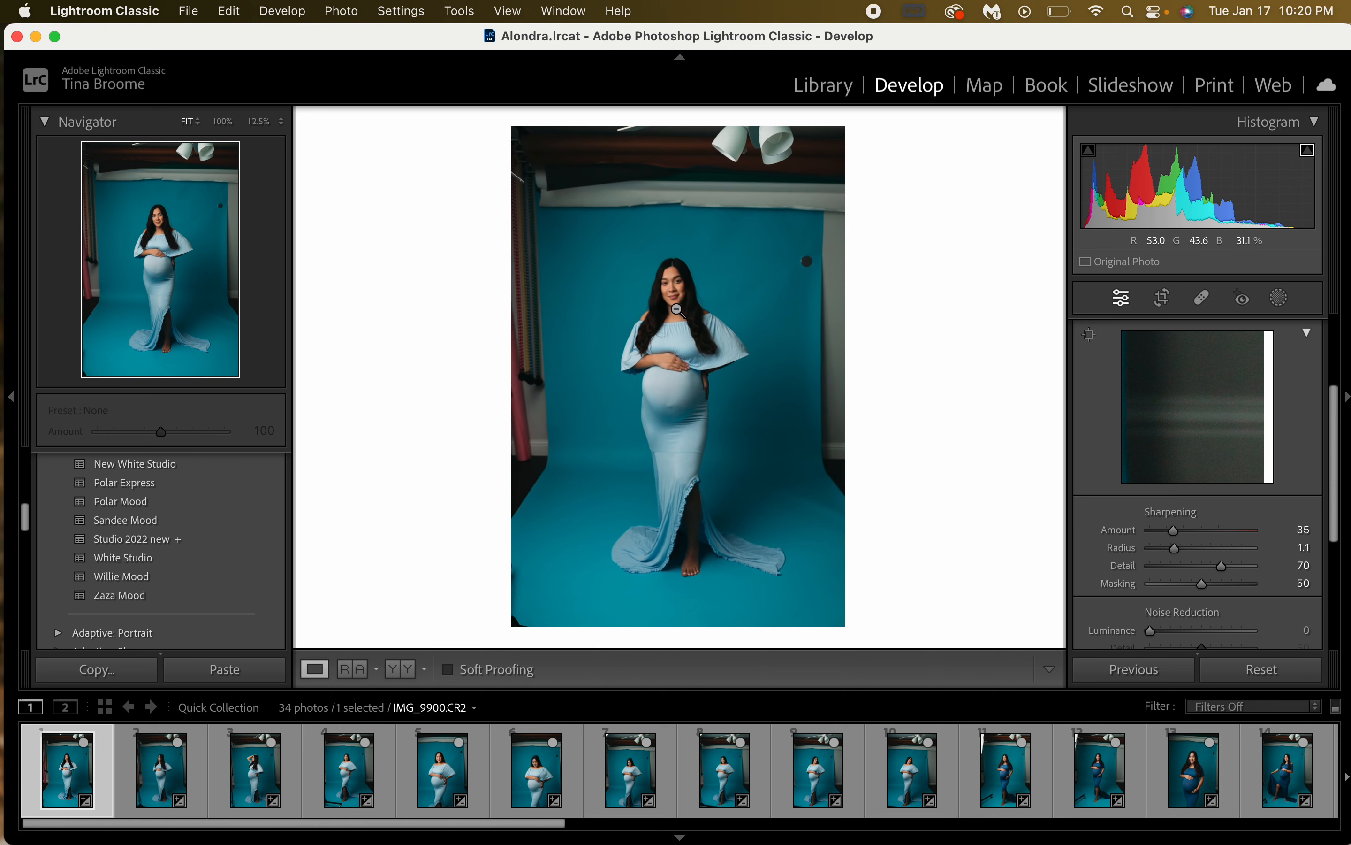
pyautogui.click(1090, 336)
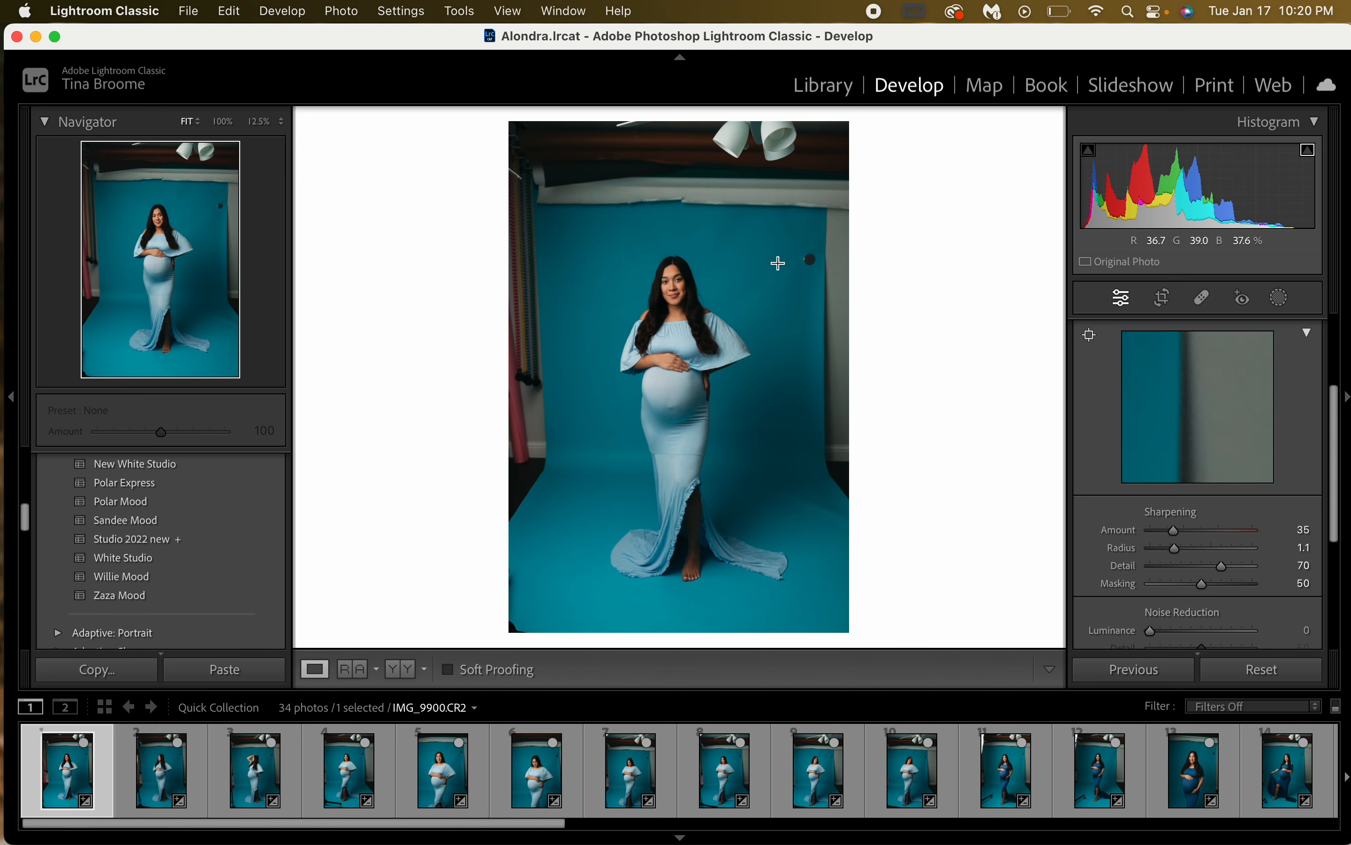
pyautogui.click(675, 284)
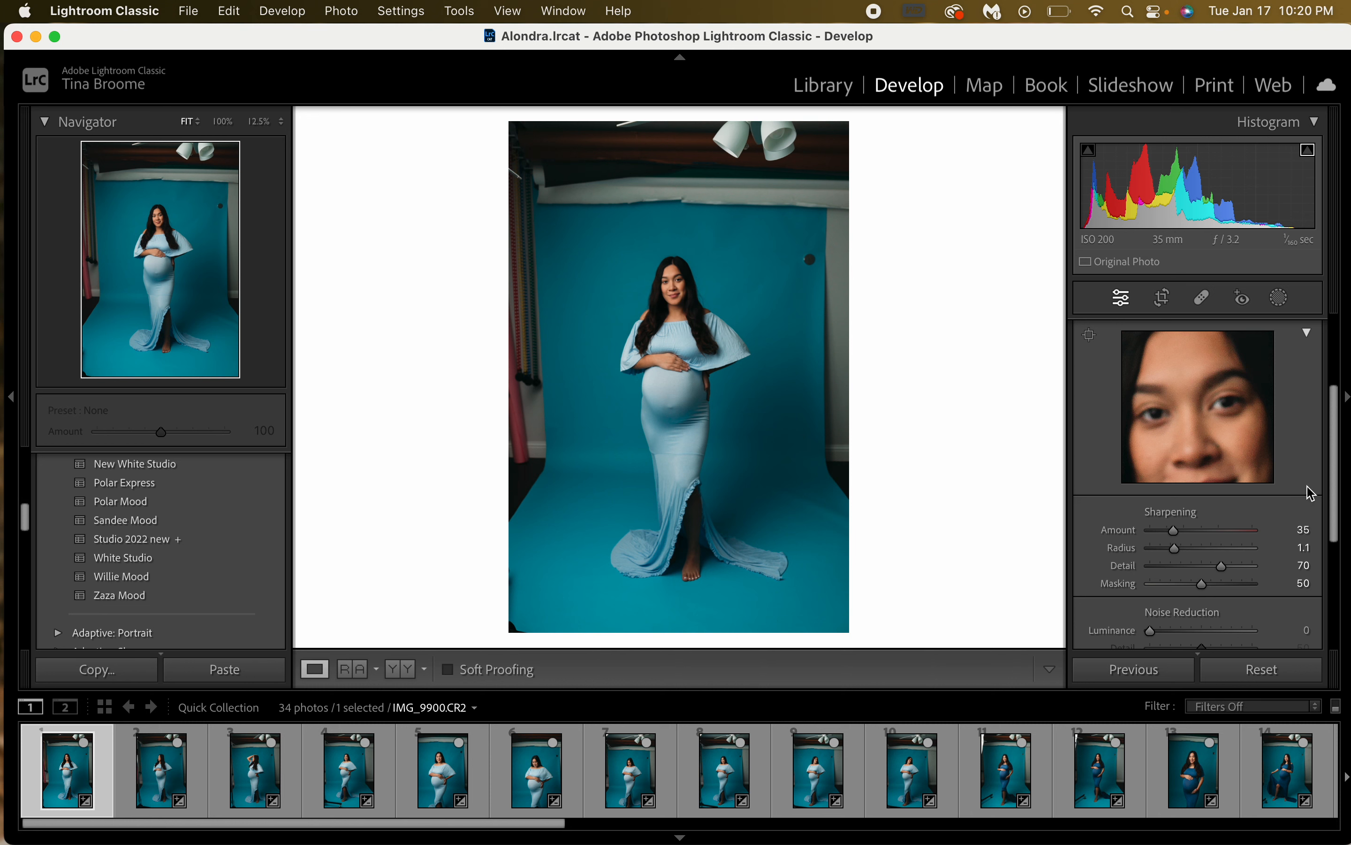
pyautogui.scroll(-3, 1311, 492)
pyautogui.scroll(5, 1310, 489)
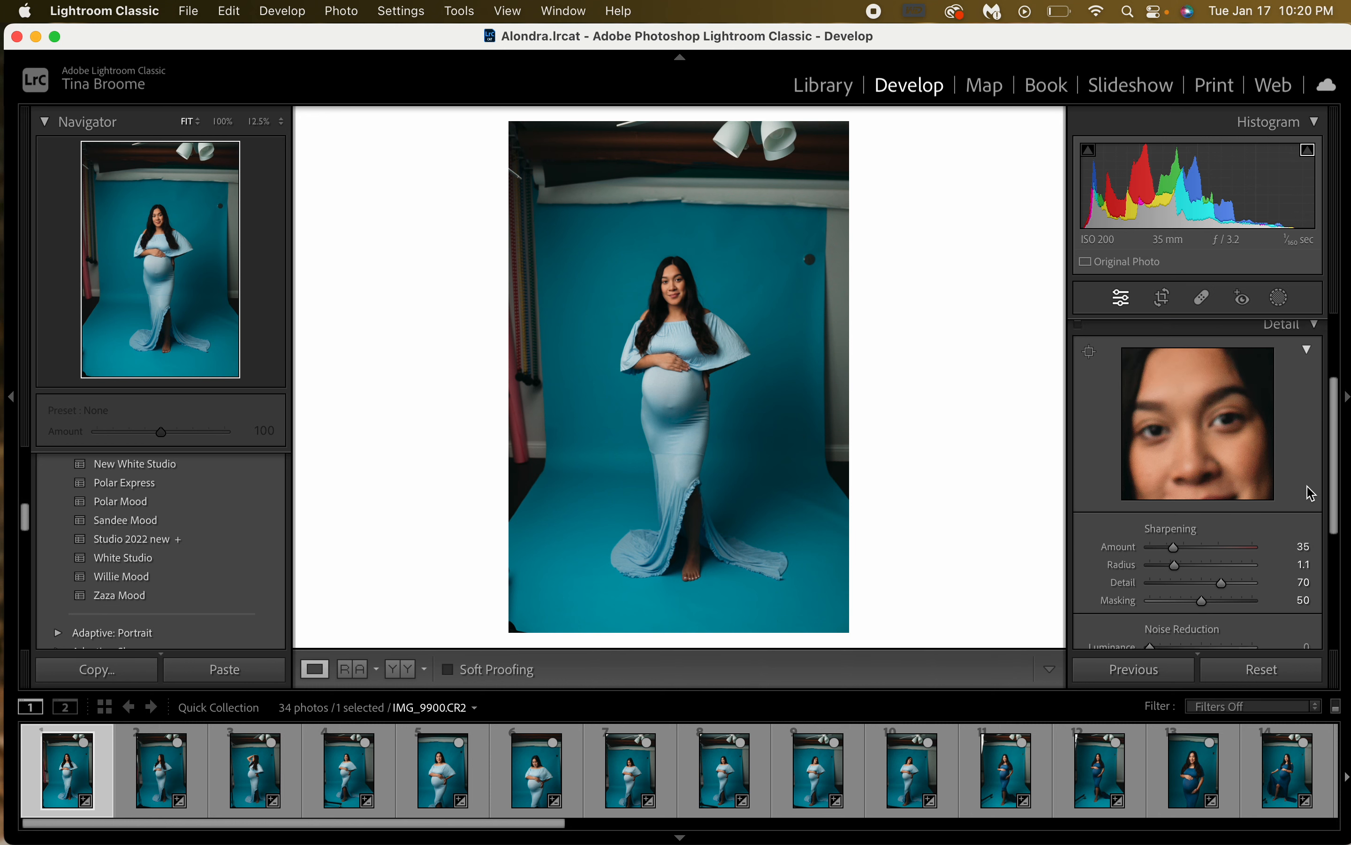
pyautogui.scroll(-2, 1312, 493)
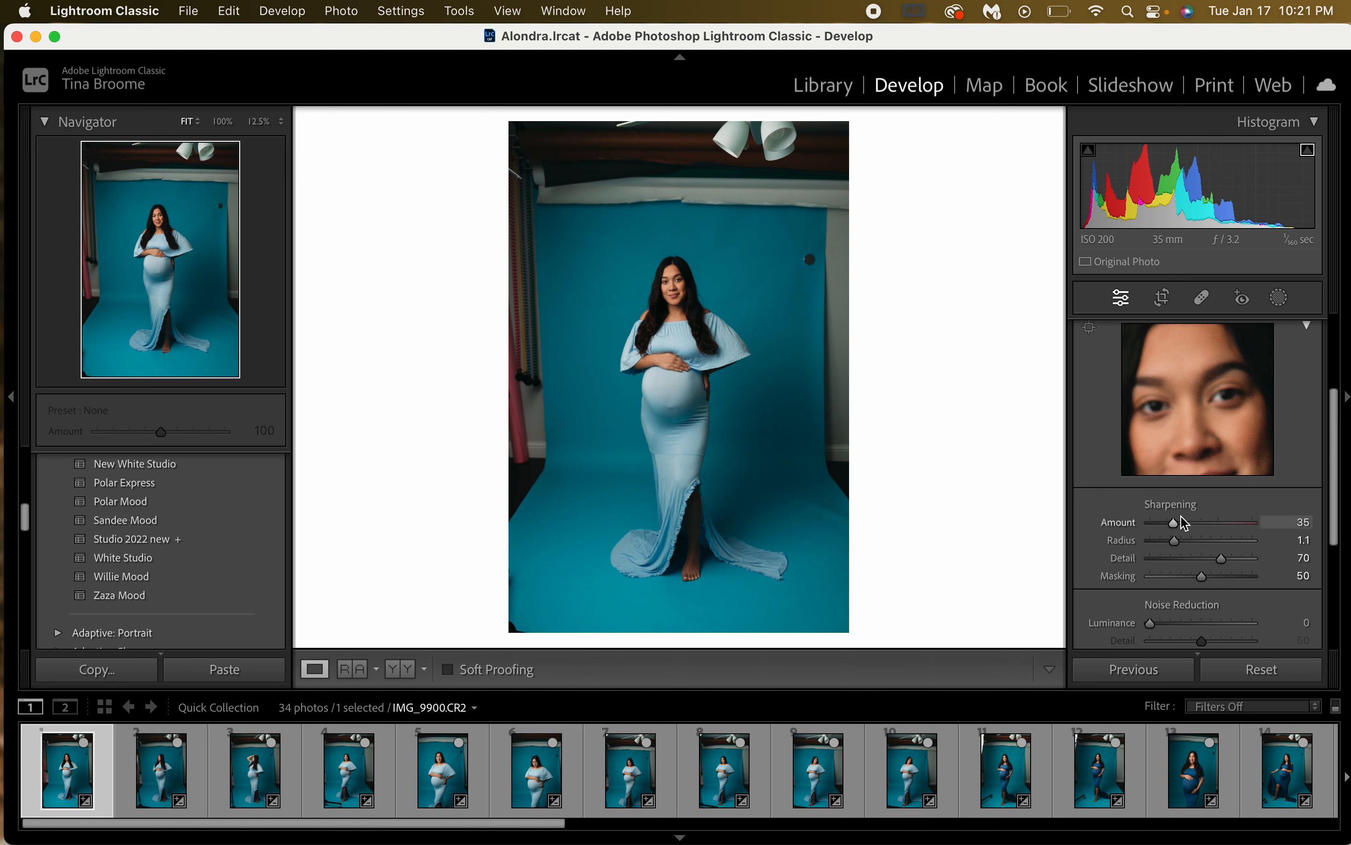
# Raise the Sharpening Amount to 114 and dismiss the low battery notification
pyautogui.moveTo(1180, 530); pyautogui.dragTo(1235, 534)
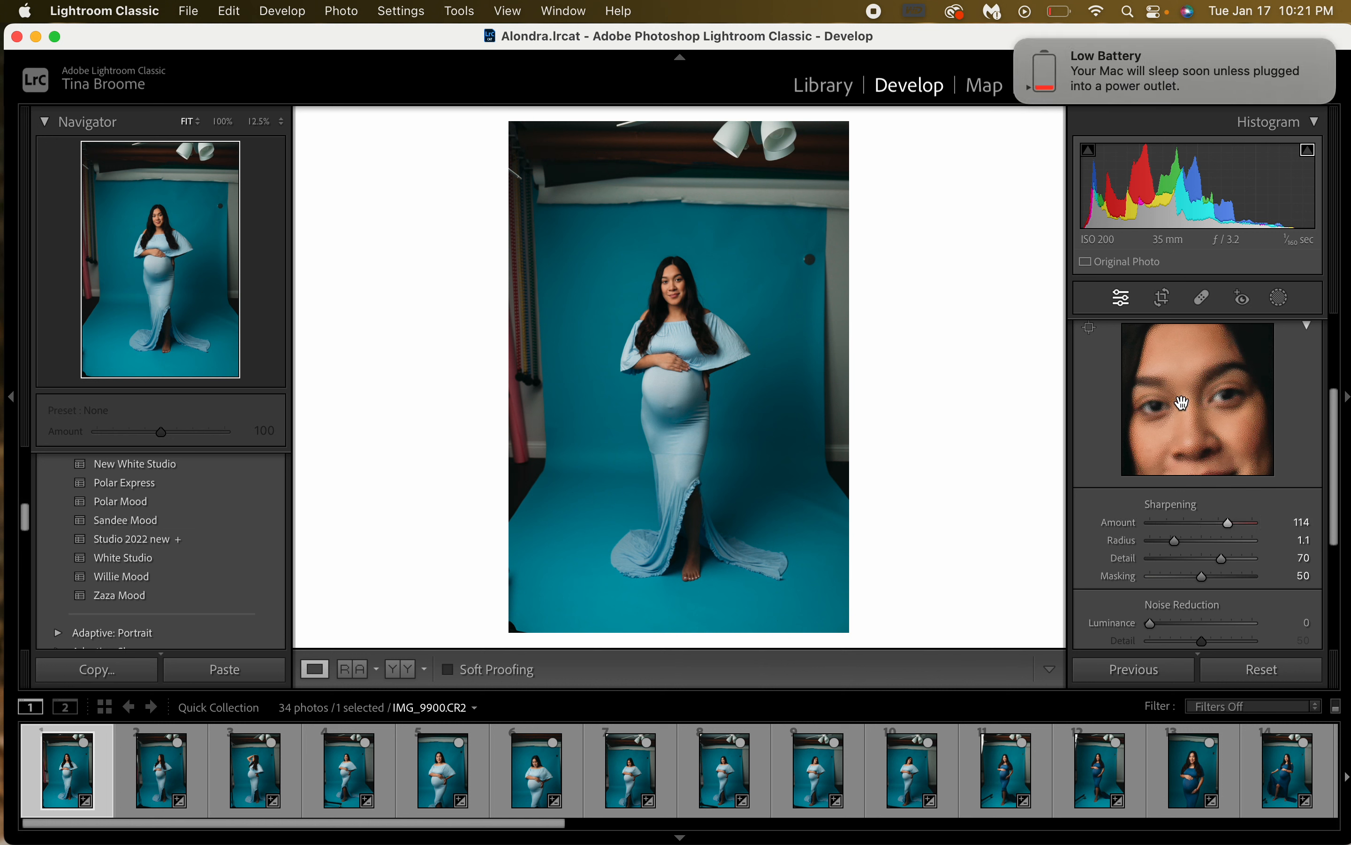
pyautogui.click(1020, 42)
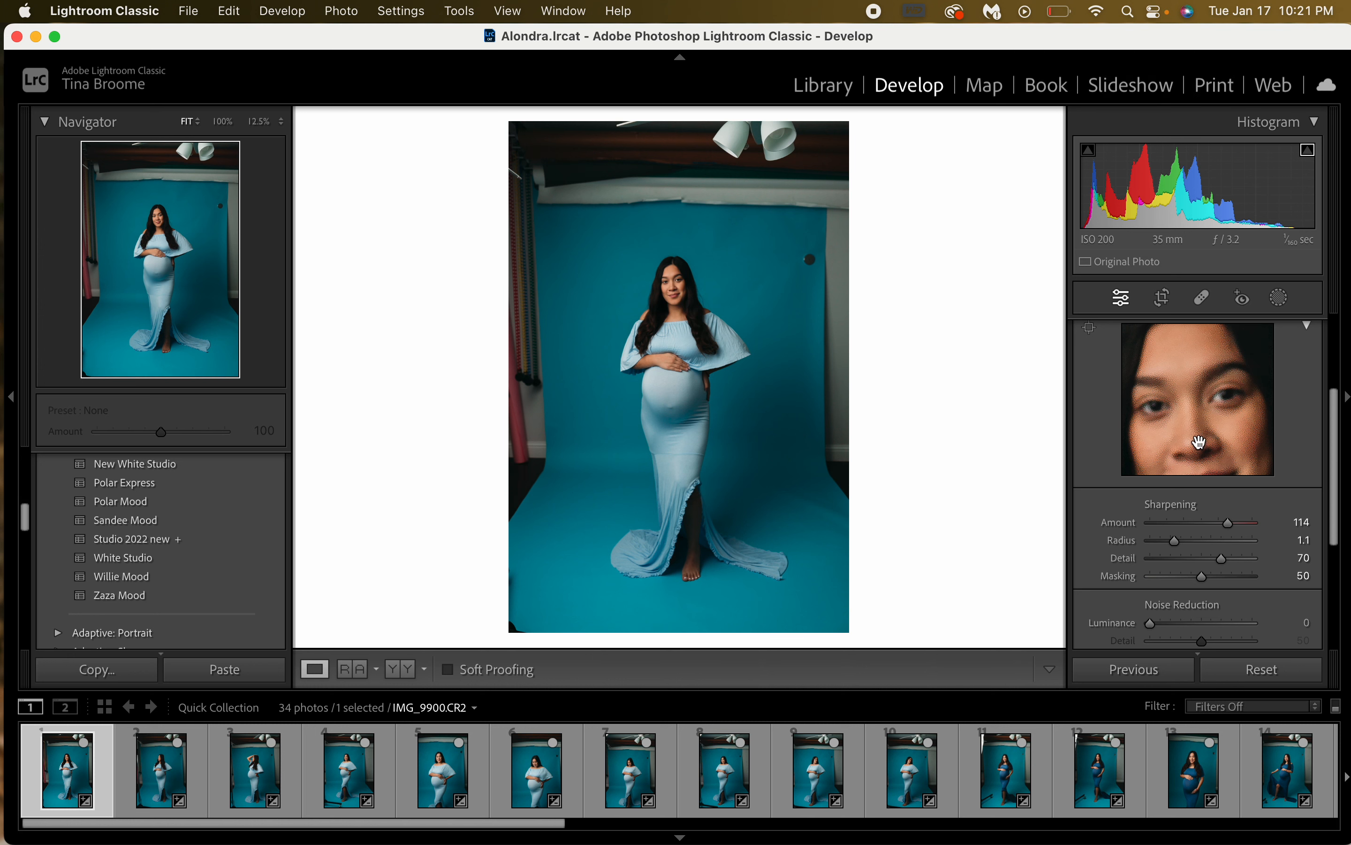
pyautogui.scroll(-3, 1179, 503)
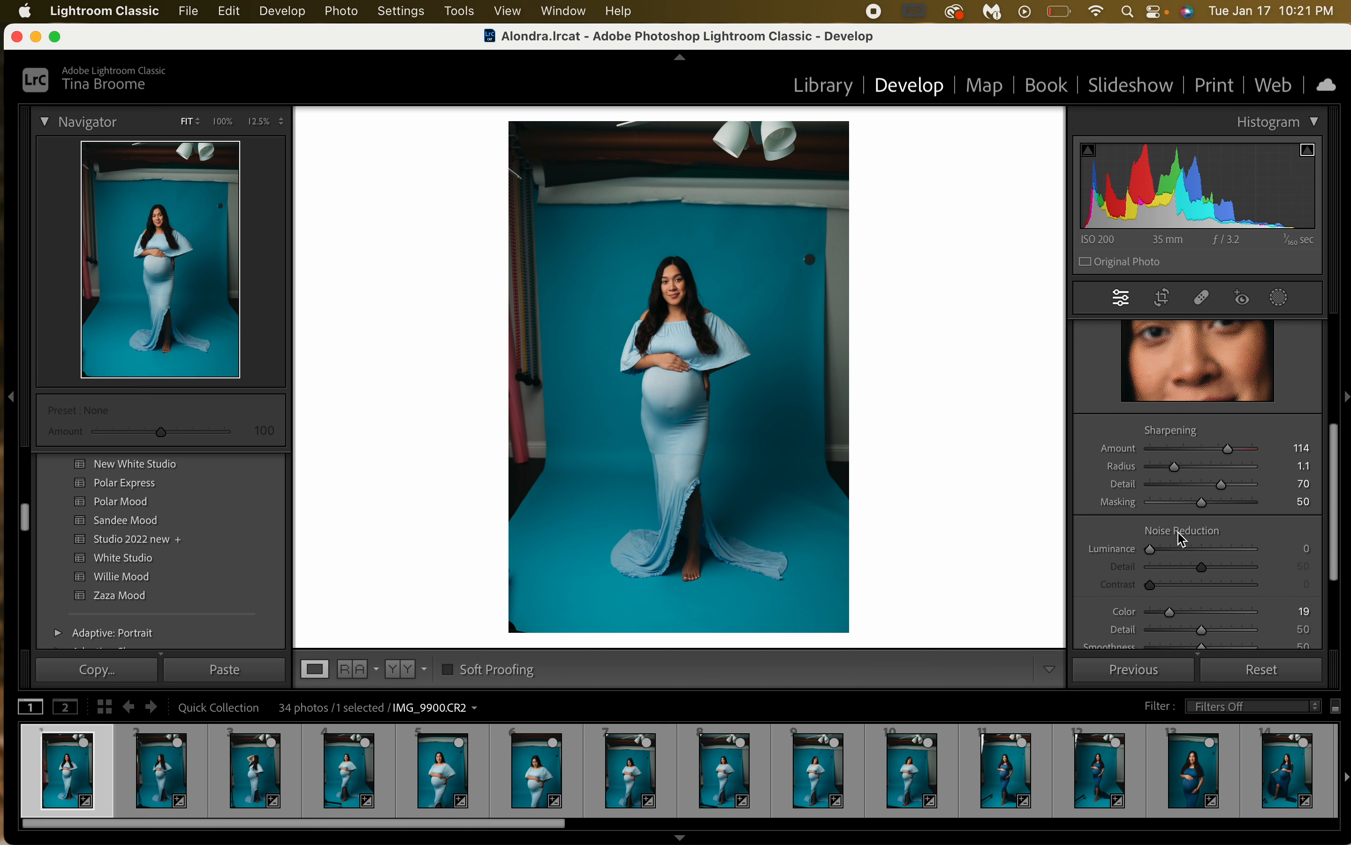
pyautogui.scroll(3, 1189, 446)
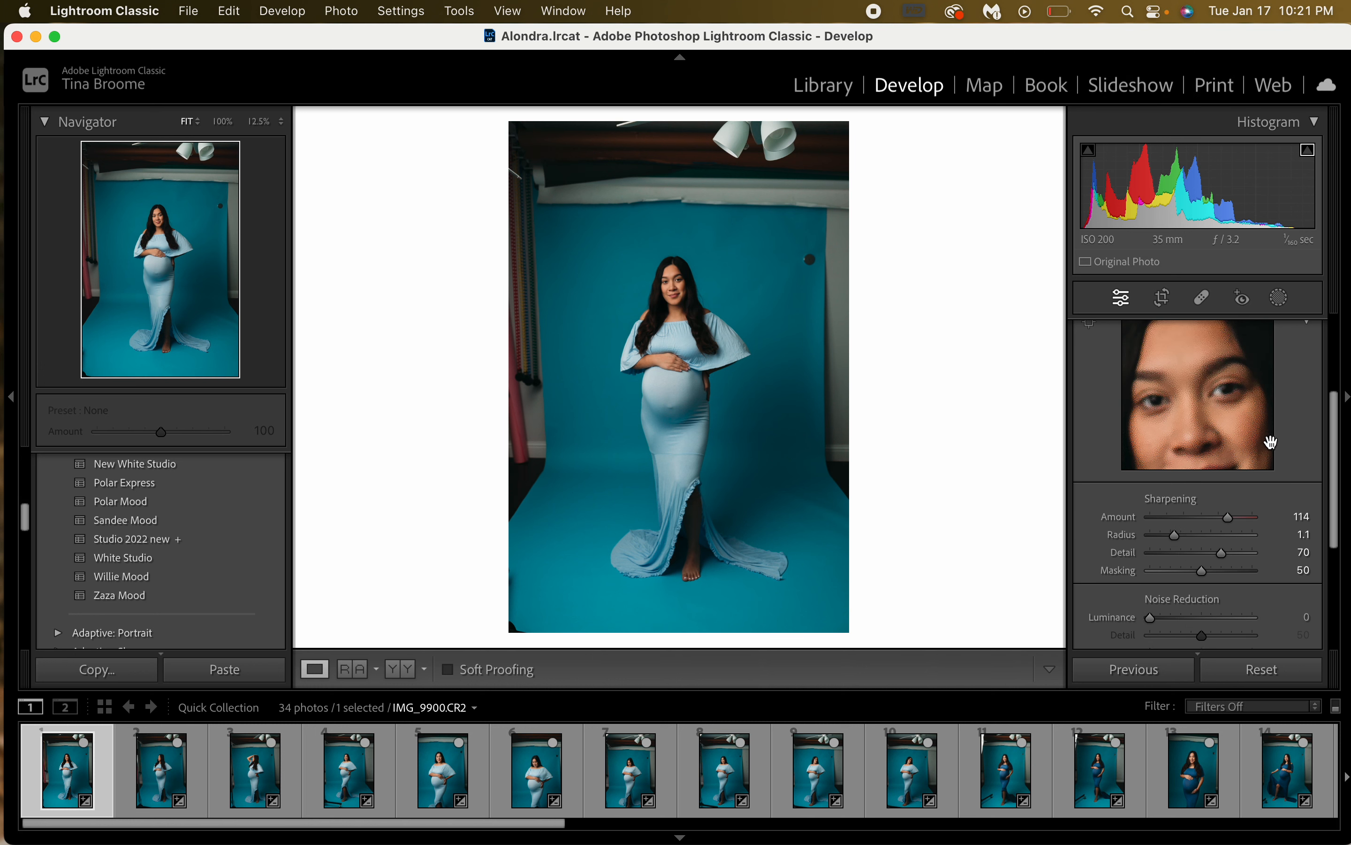
# Set the Noise Reduction Luminance to 25, review the color noise sliders and collapse the Detail section
pyautogui.moveTo(1152, 617); pyautogui.dragTo(1178, 617)
pyautogui.scroll(-6, 1208, 515)
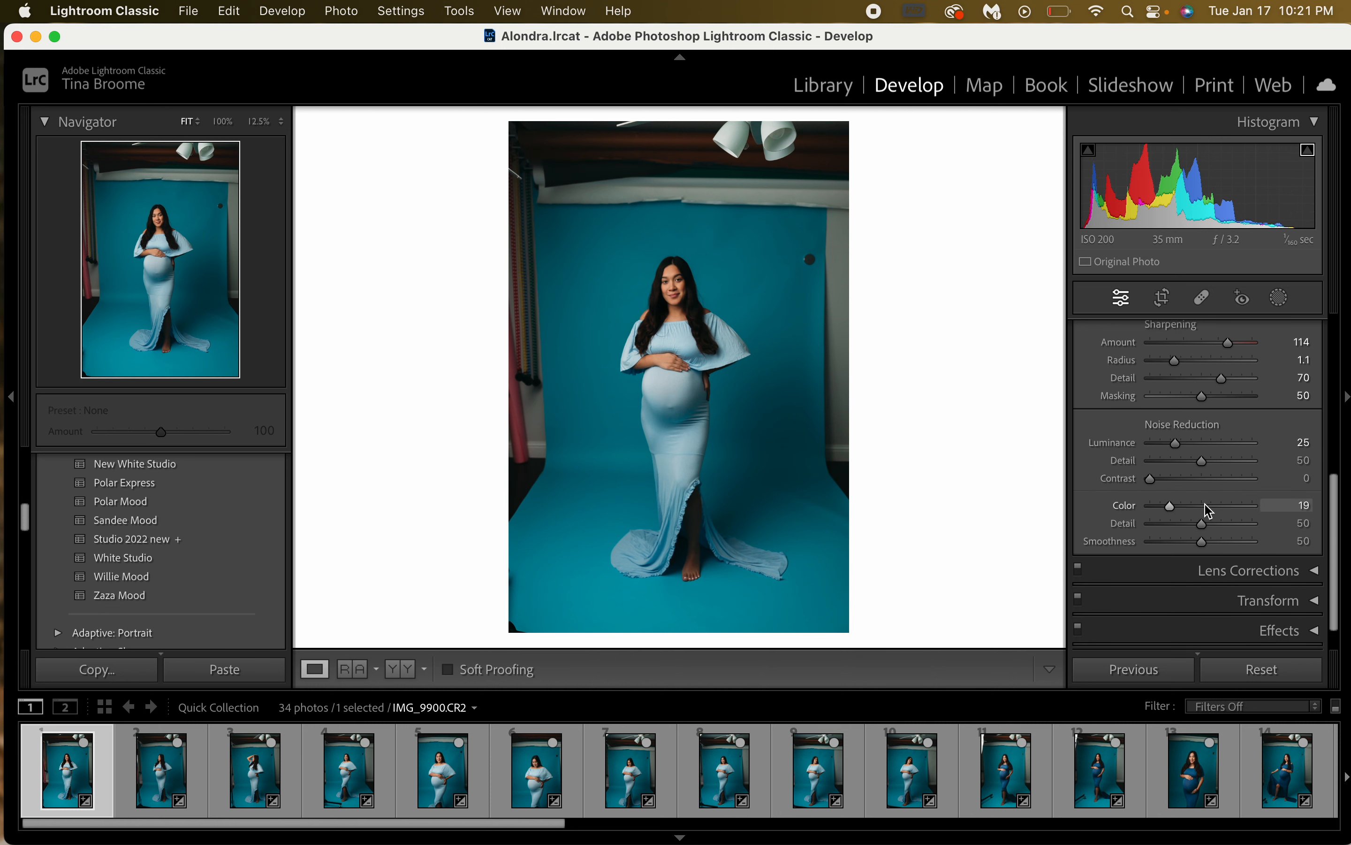
pyautogui.scroll(6, 1209, 511)
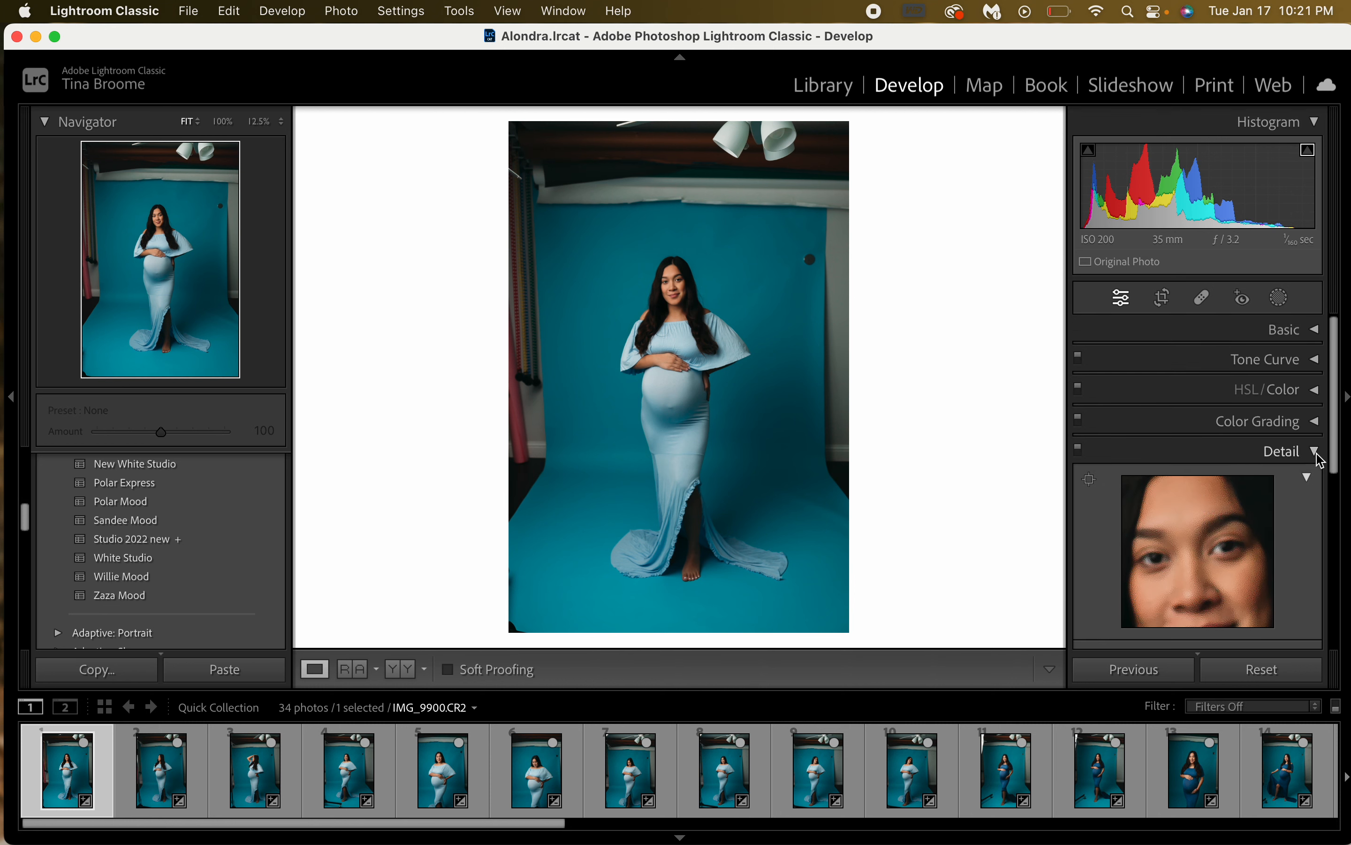
pyautogui.click(1317, 454)
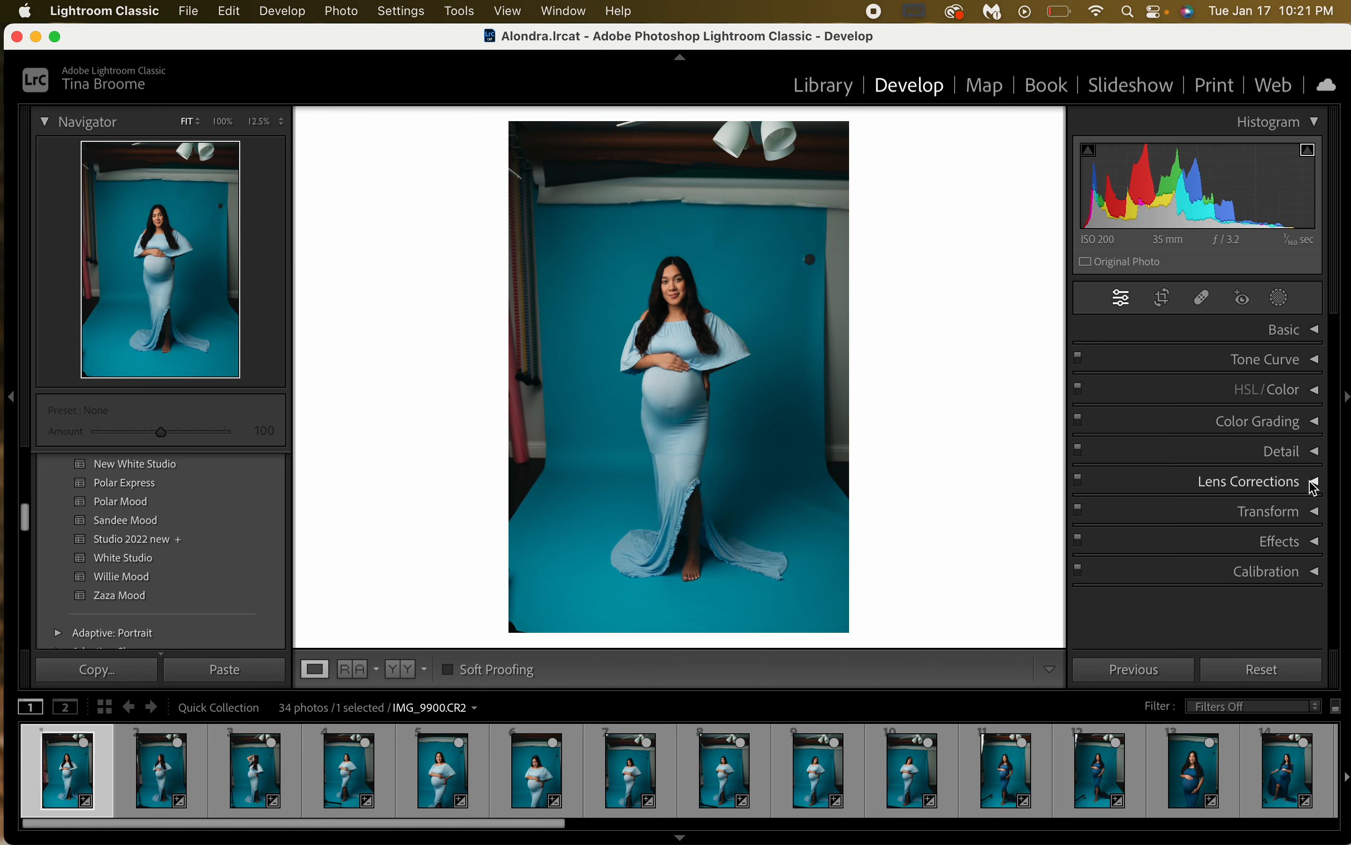
pyautogui.click(1059, 13)
pyautogui.click(1061, 14)
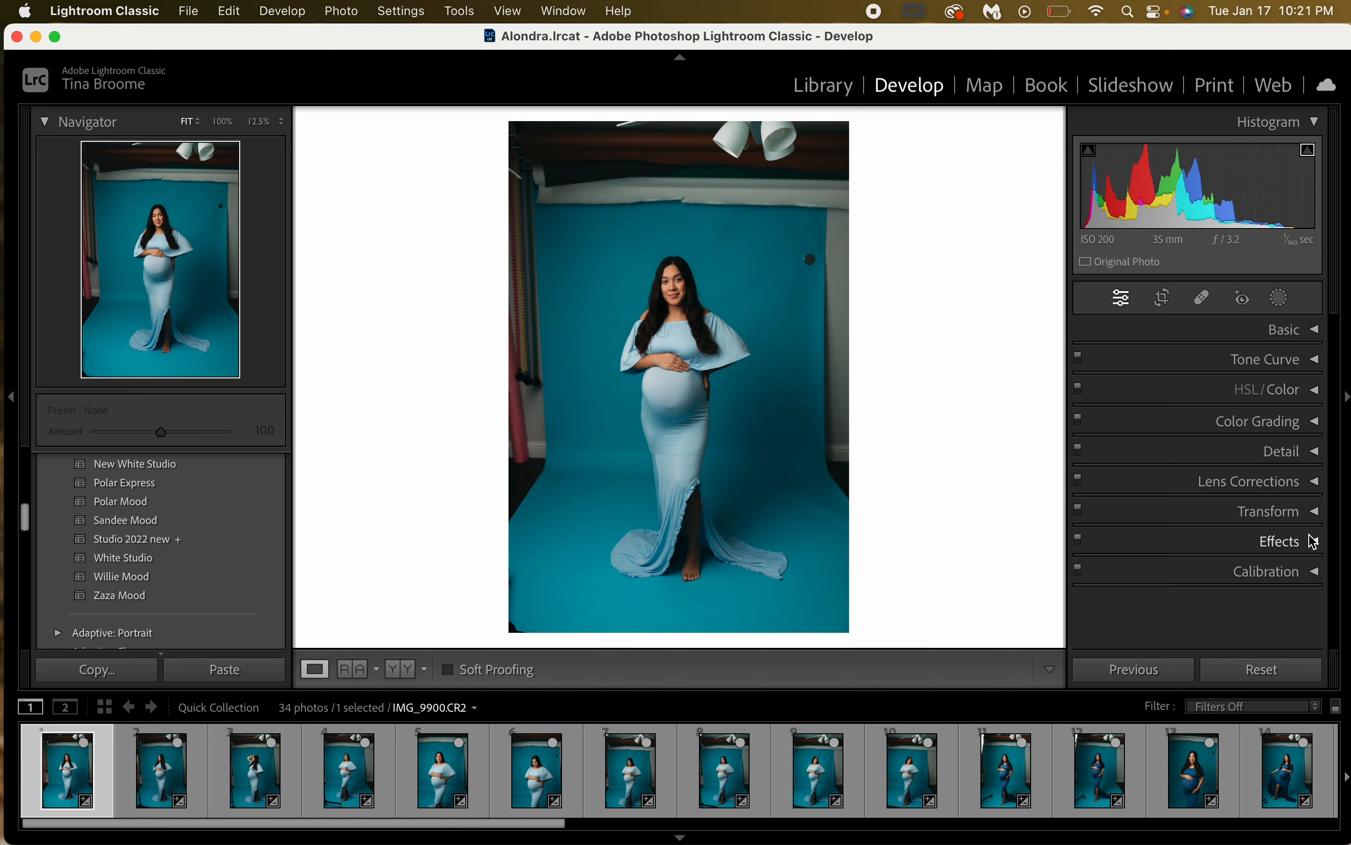
# Expand Lens Corrections and switch Enable Profile Corrections off and on to compare the photo, leaving the Sigma 35mm profile enabled
pyautogui.click(1318, 481)
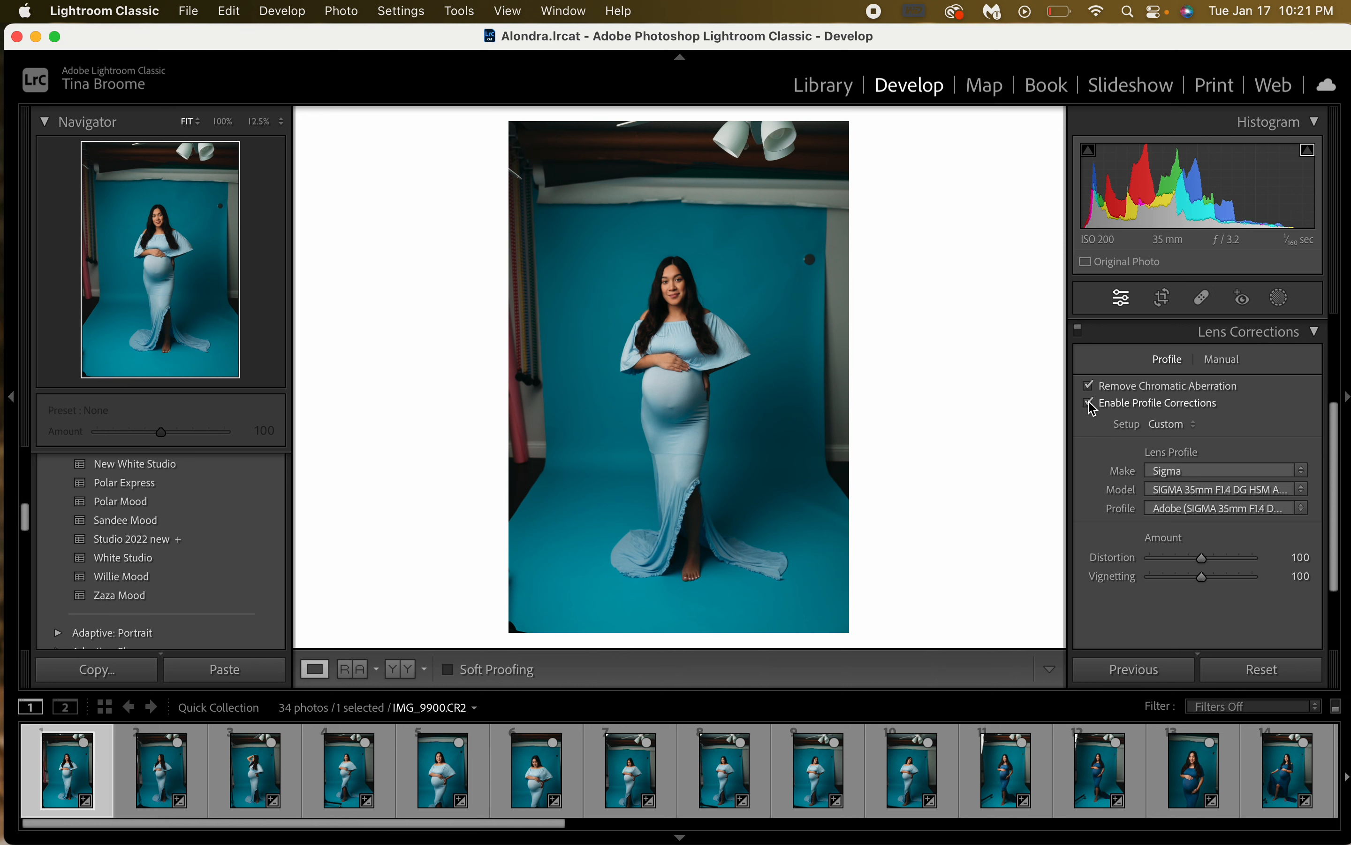
pyautogui.click(1089, 403)
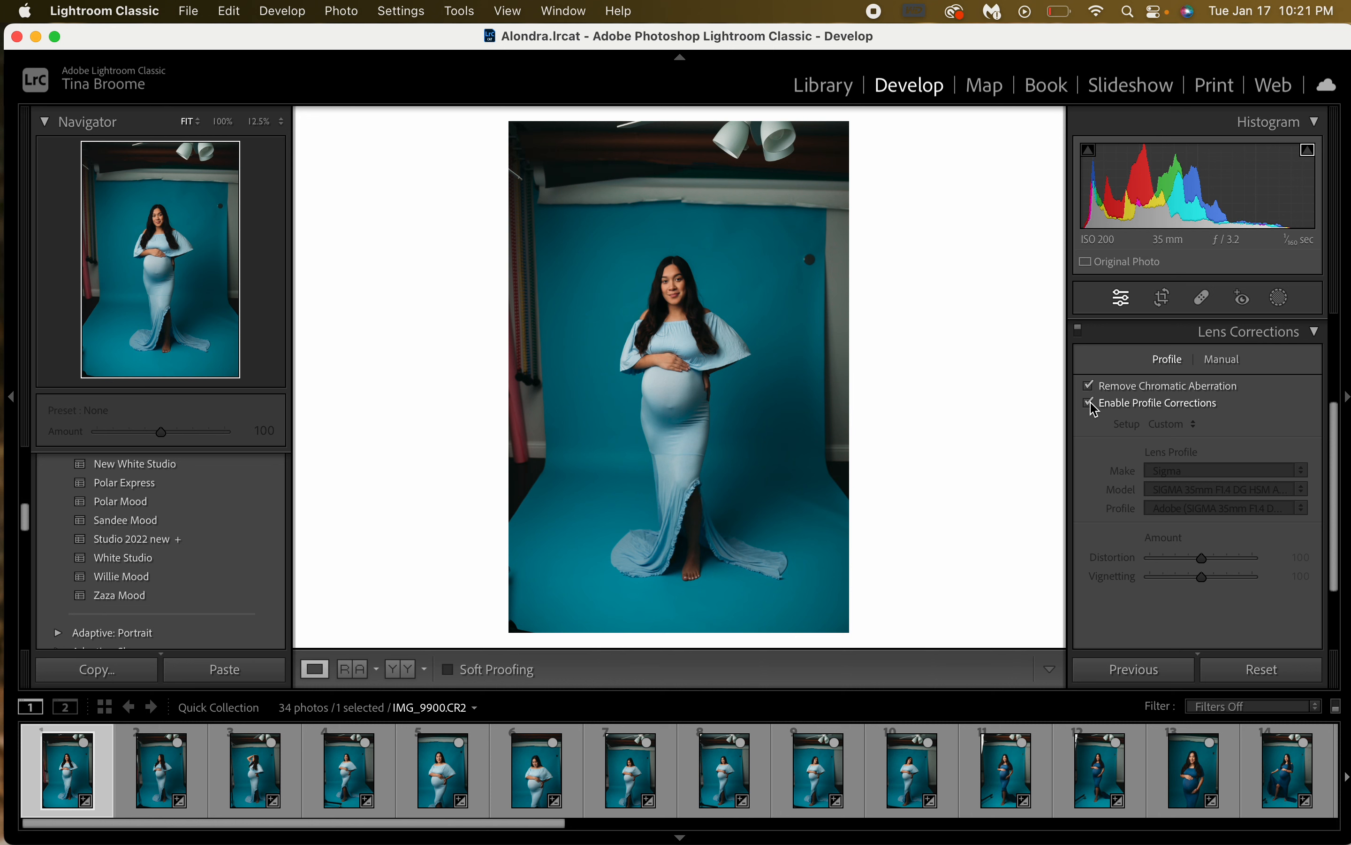
pyautogui.click(1089, 403)
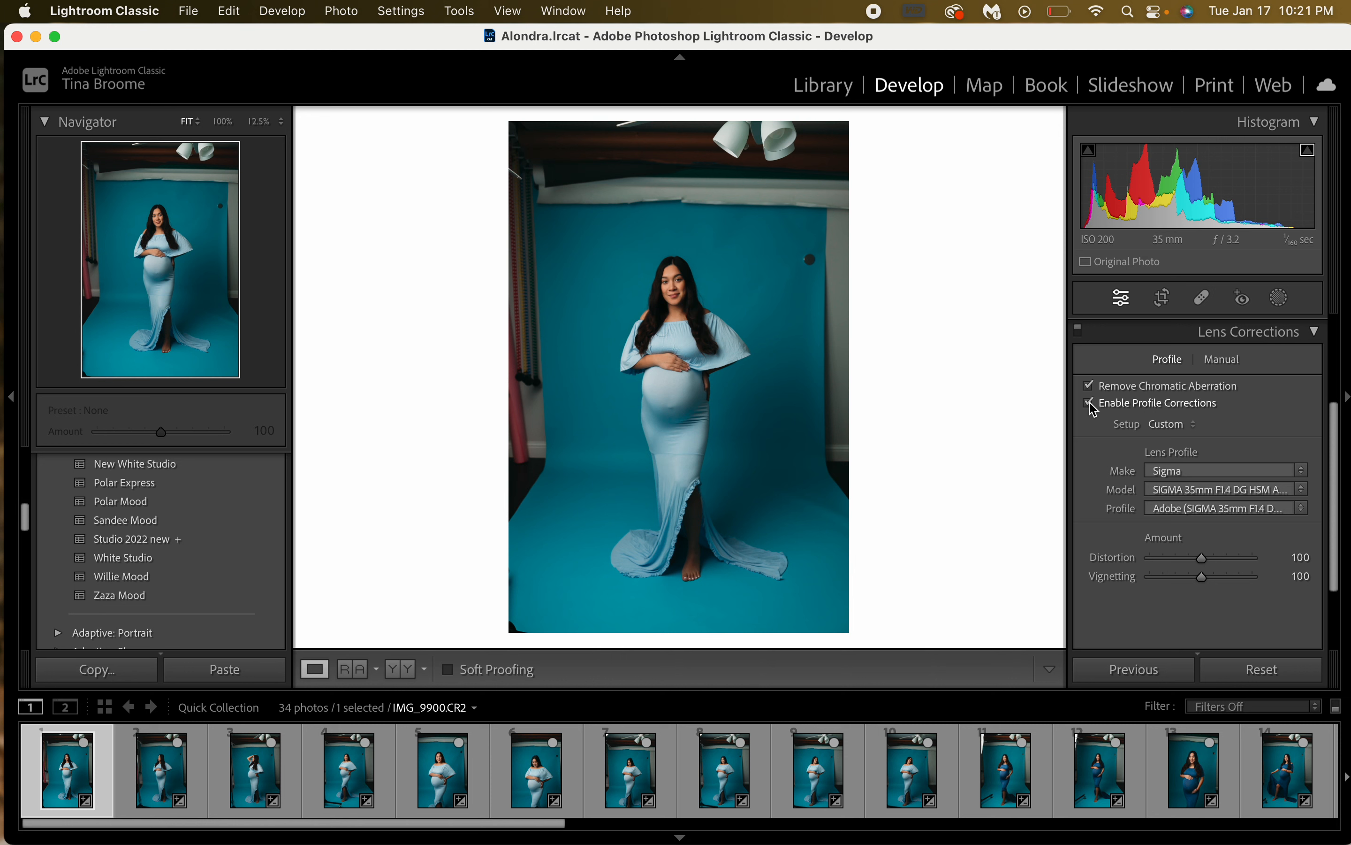
pyautogui.click(1090, 403)
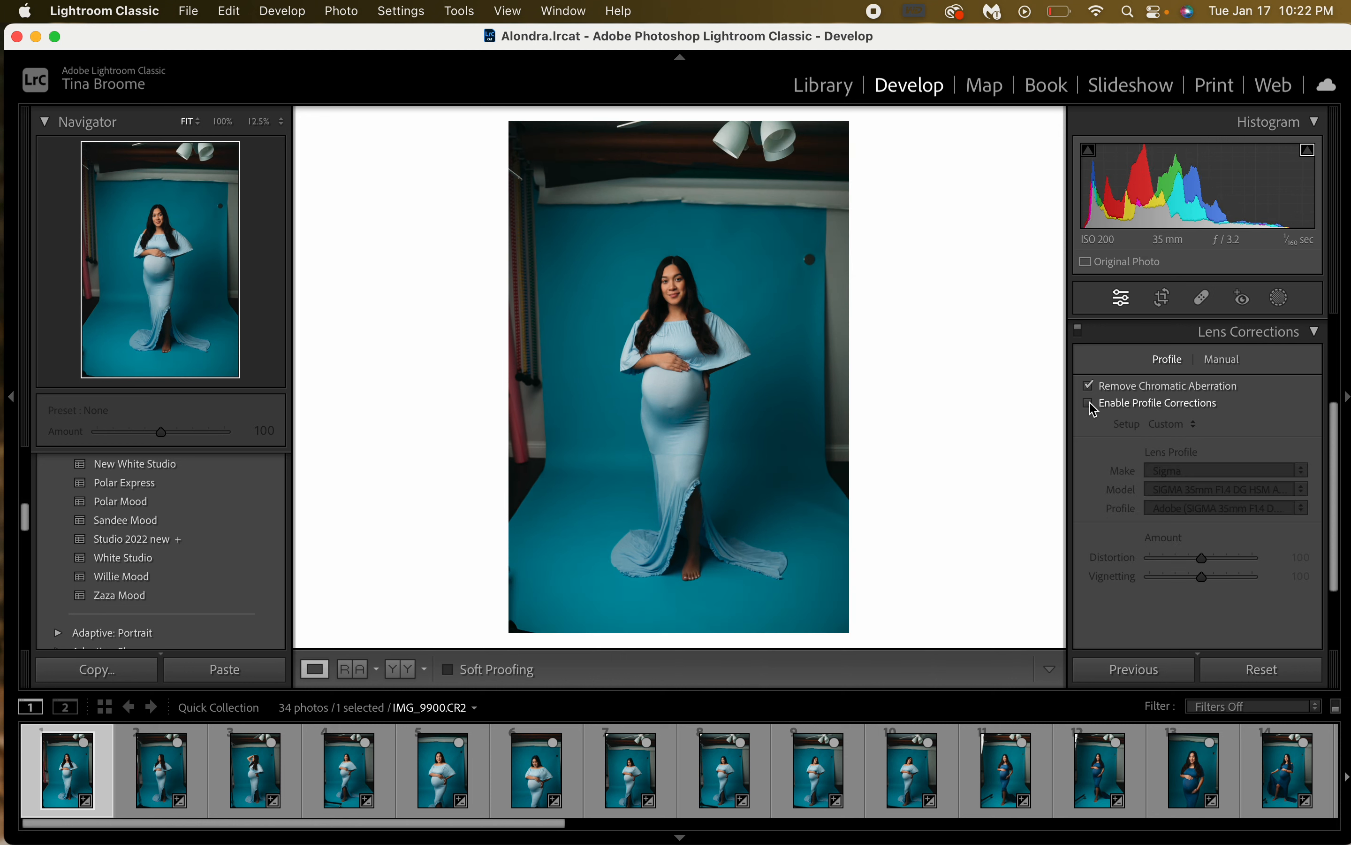
pyautogui.click(1090, 403)
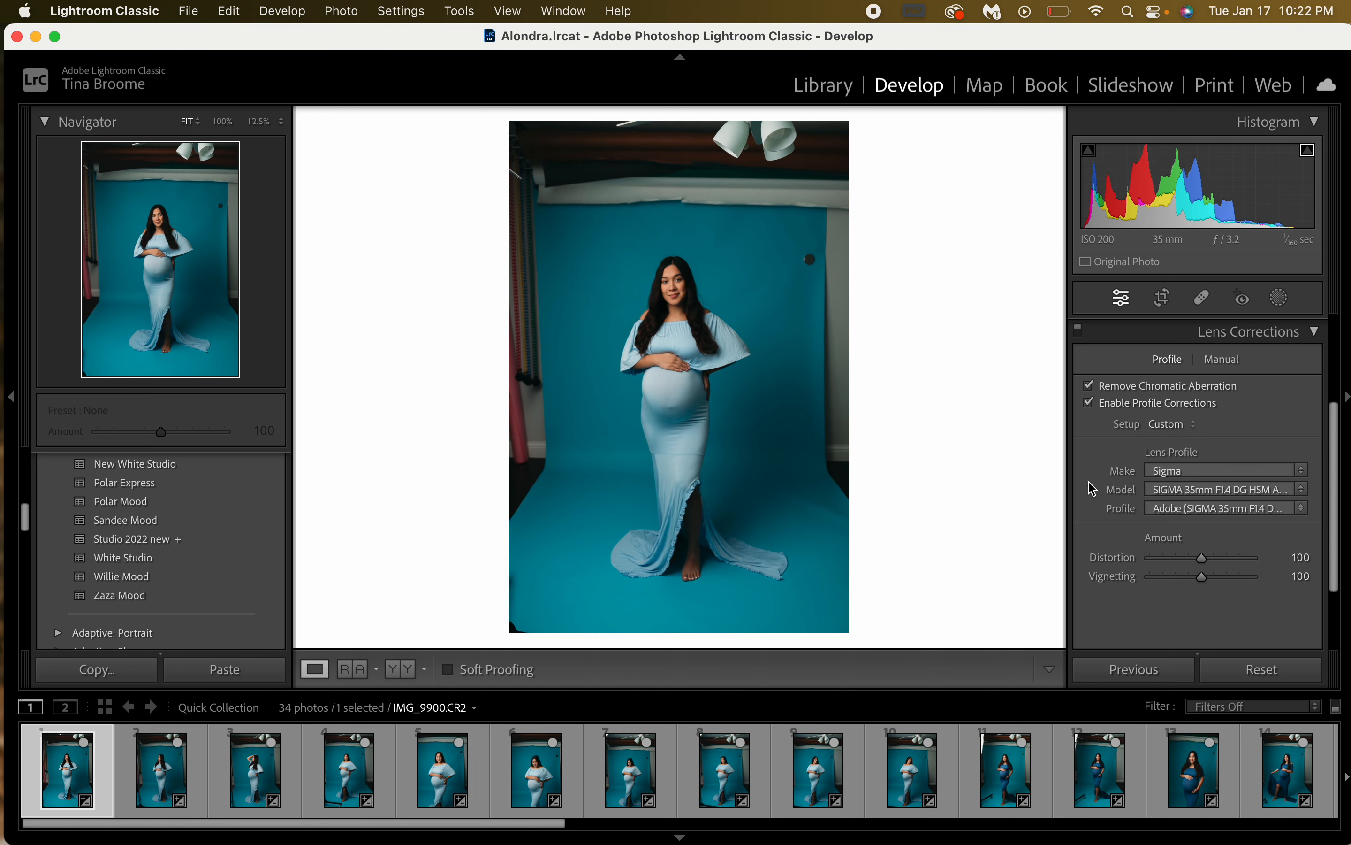
pyautogui.scroll(-3, 1095, 528)
pyautogui.scroll(7, 1096, 525)
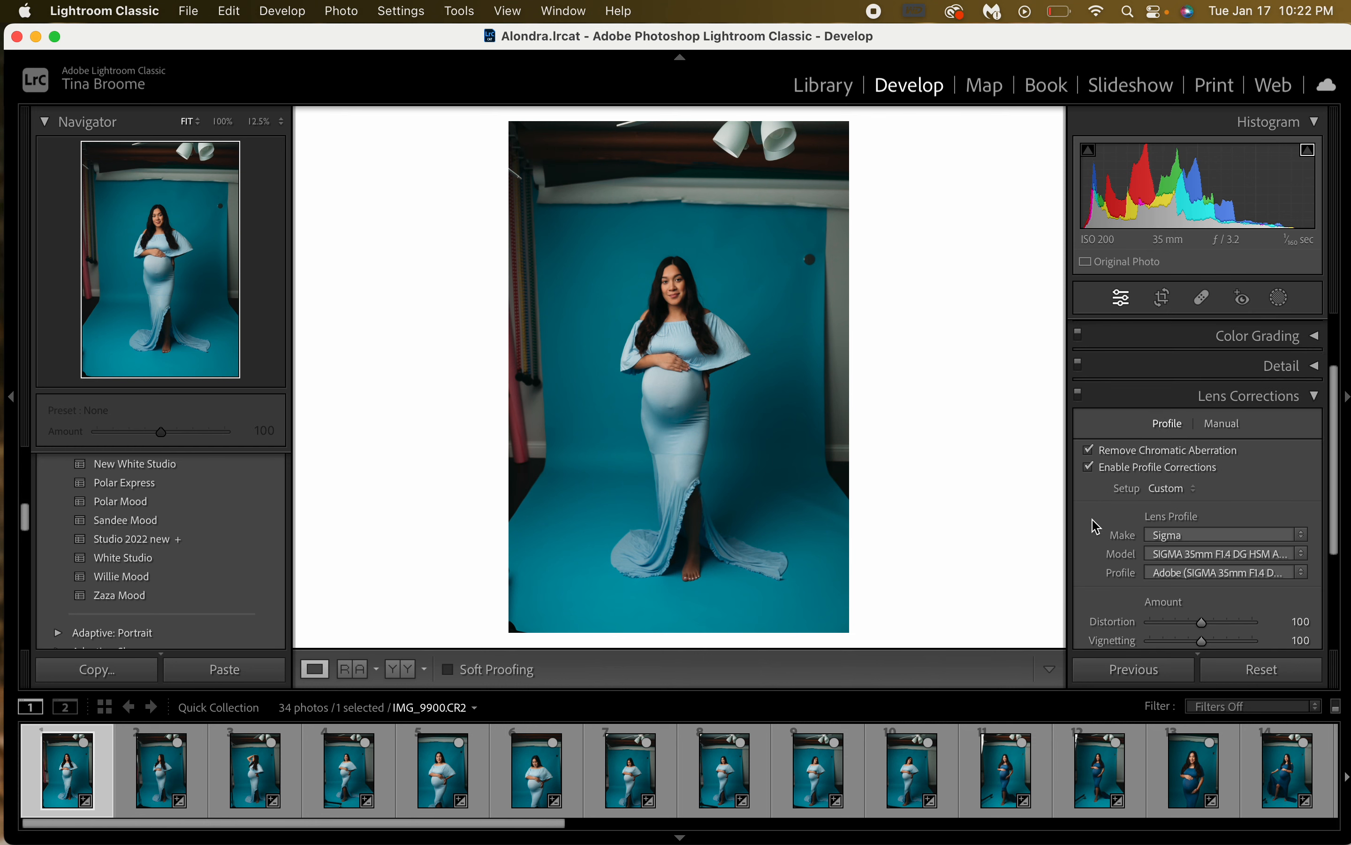
# Review the Distortion and Vignetting amounts of the lens profile and collapse the Lens Corrections section
pyautogui.scroll(-4, 1334, 458)
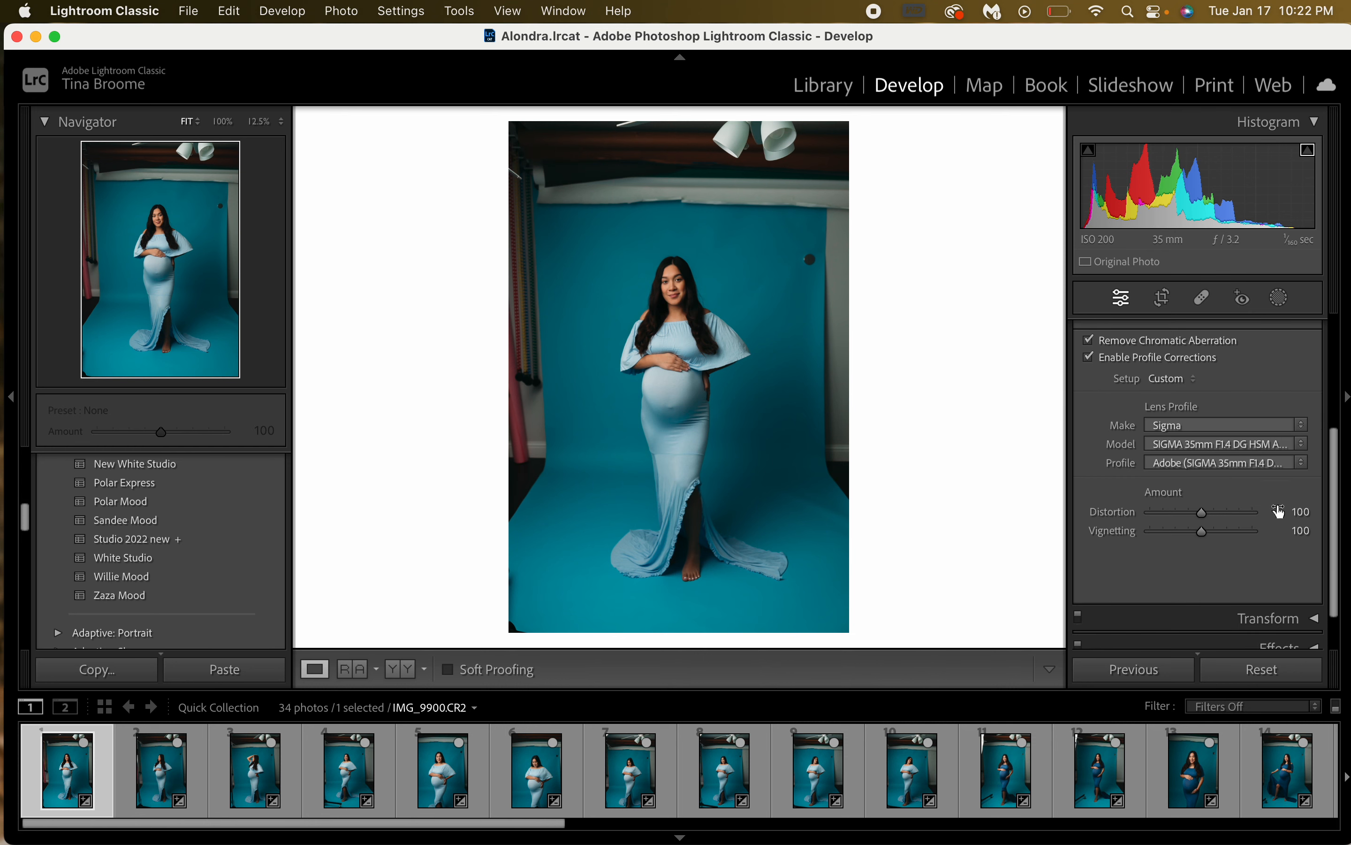
pyautogui.scroll(2, 1245, 497)
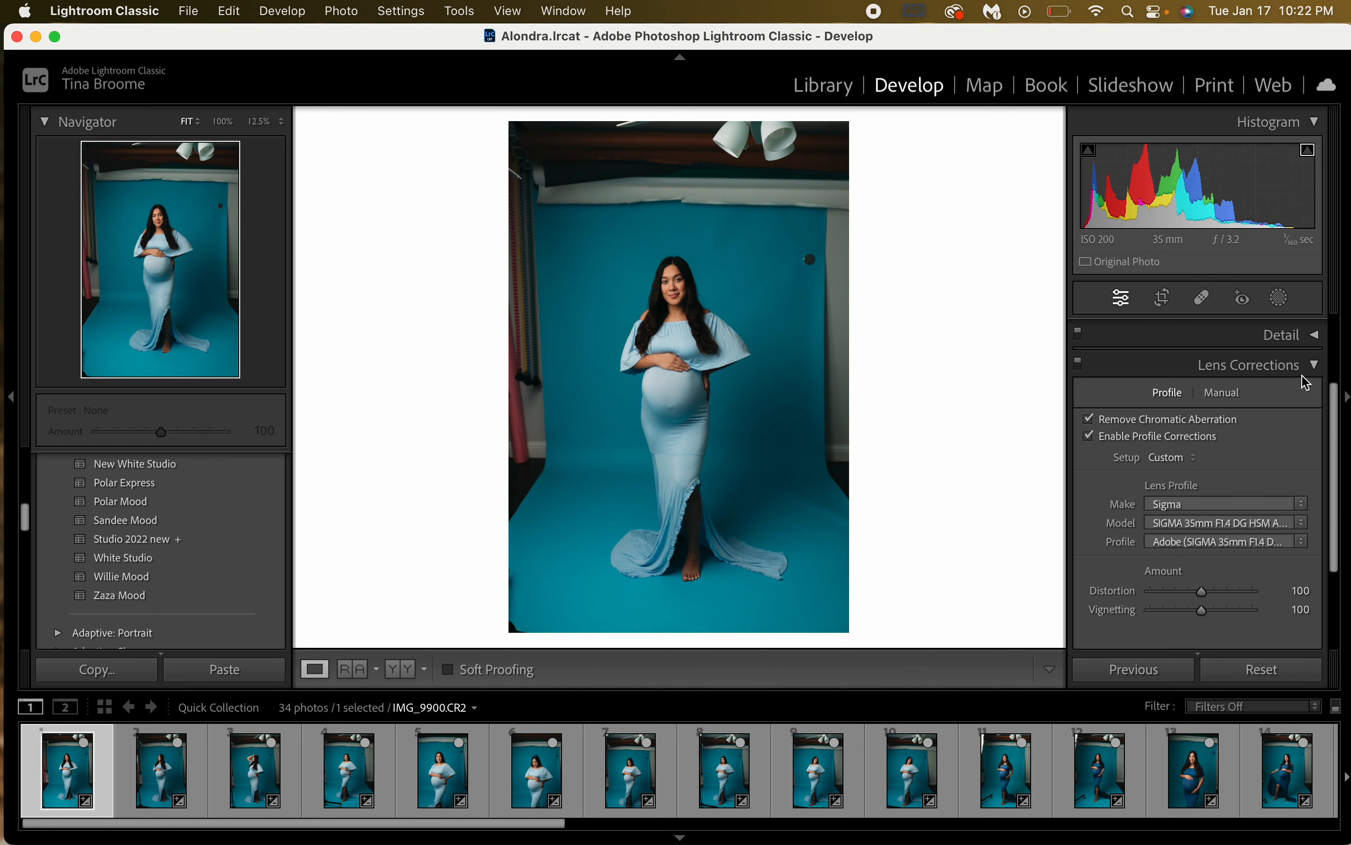
pyautogui.click(1314, 364)
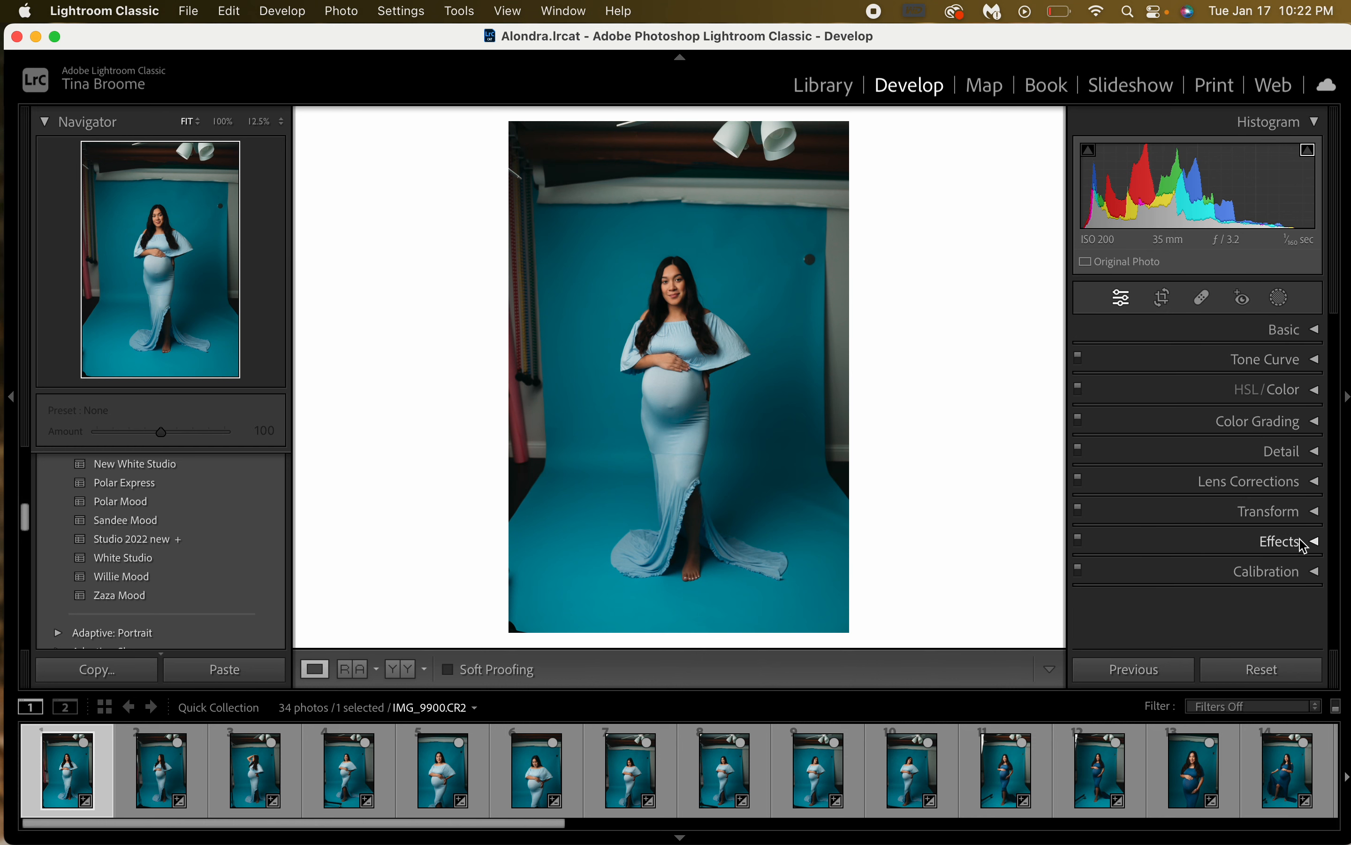
# Examine the Transform section's Upright options and sliders and the Effects section's vignetting and grain controls, collapsing each one
pyautogui.click(1311, 511)
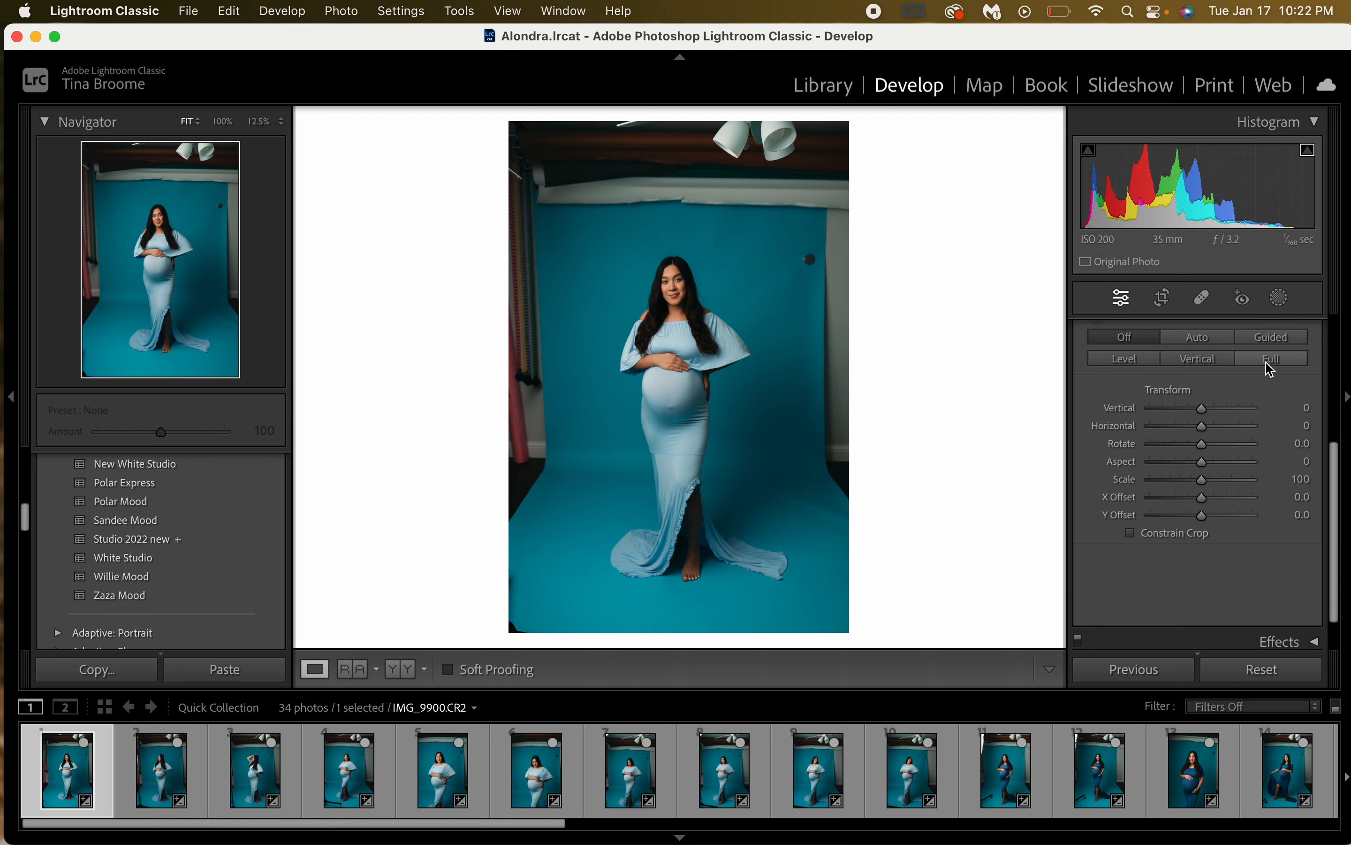
pyautogui.scroll(2, 1263, 366)
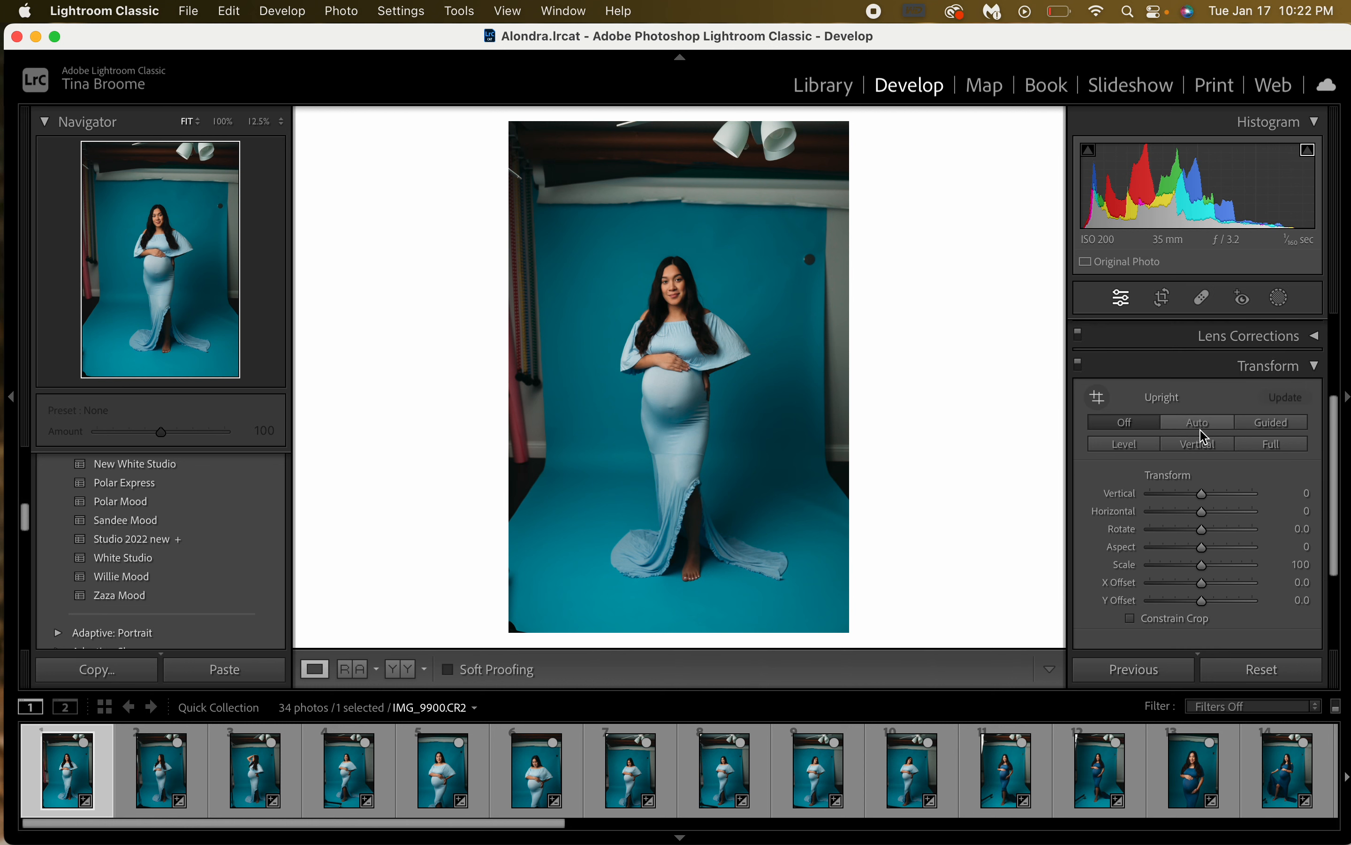
pyautogui.click(1315, 366)
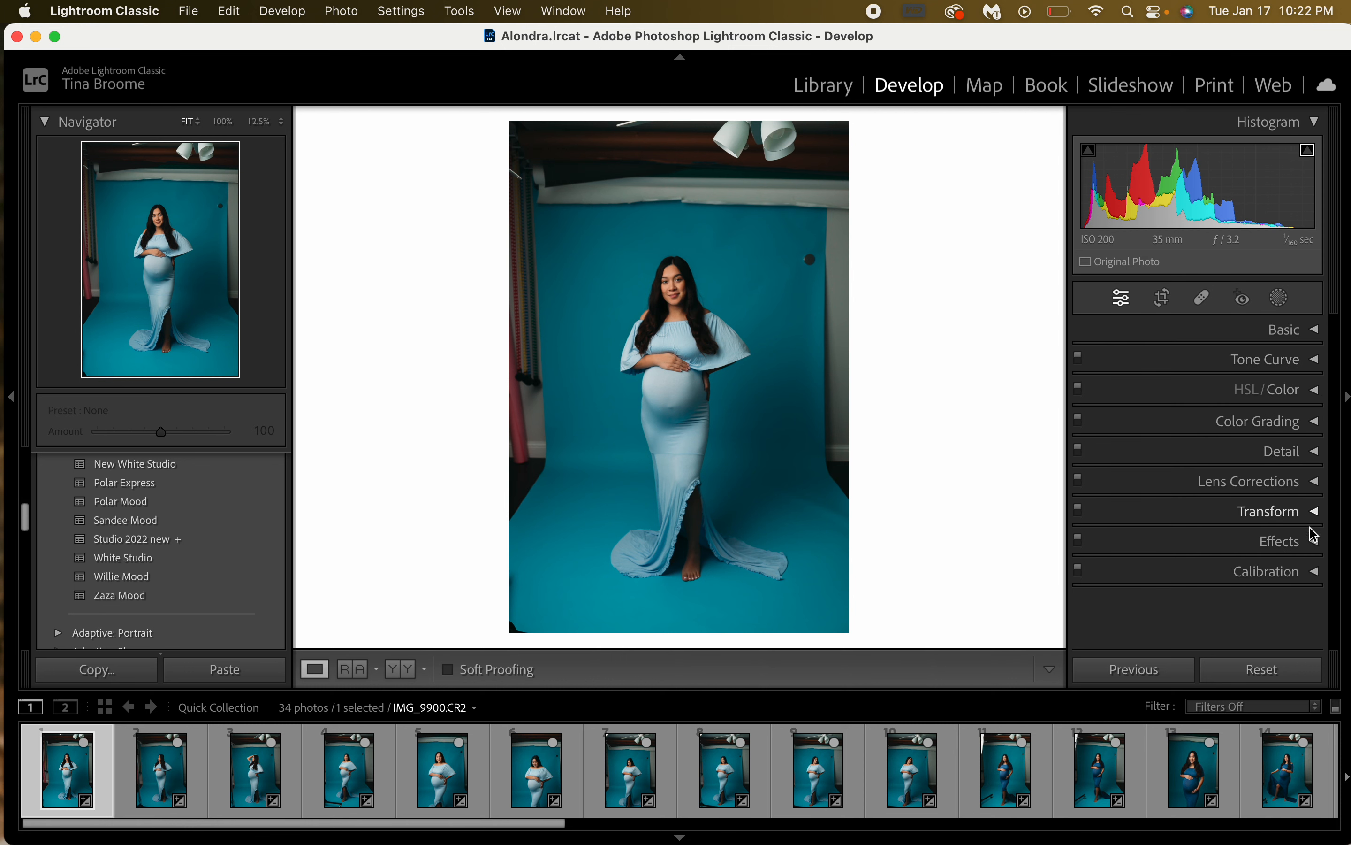
pyautogui.click(1316, 543)
pyautogui.scroll(-4, 1217, 511)
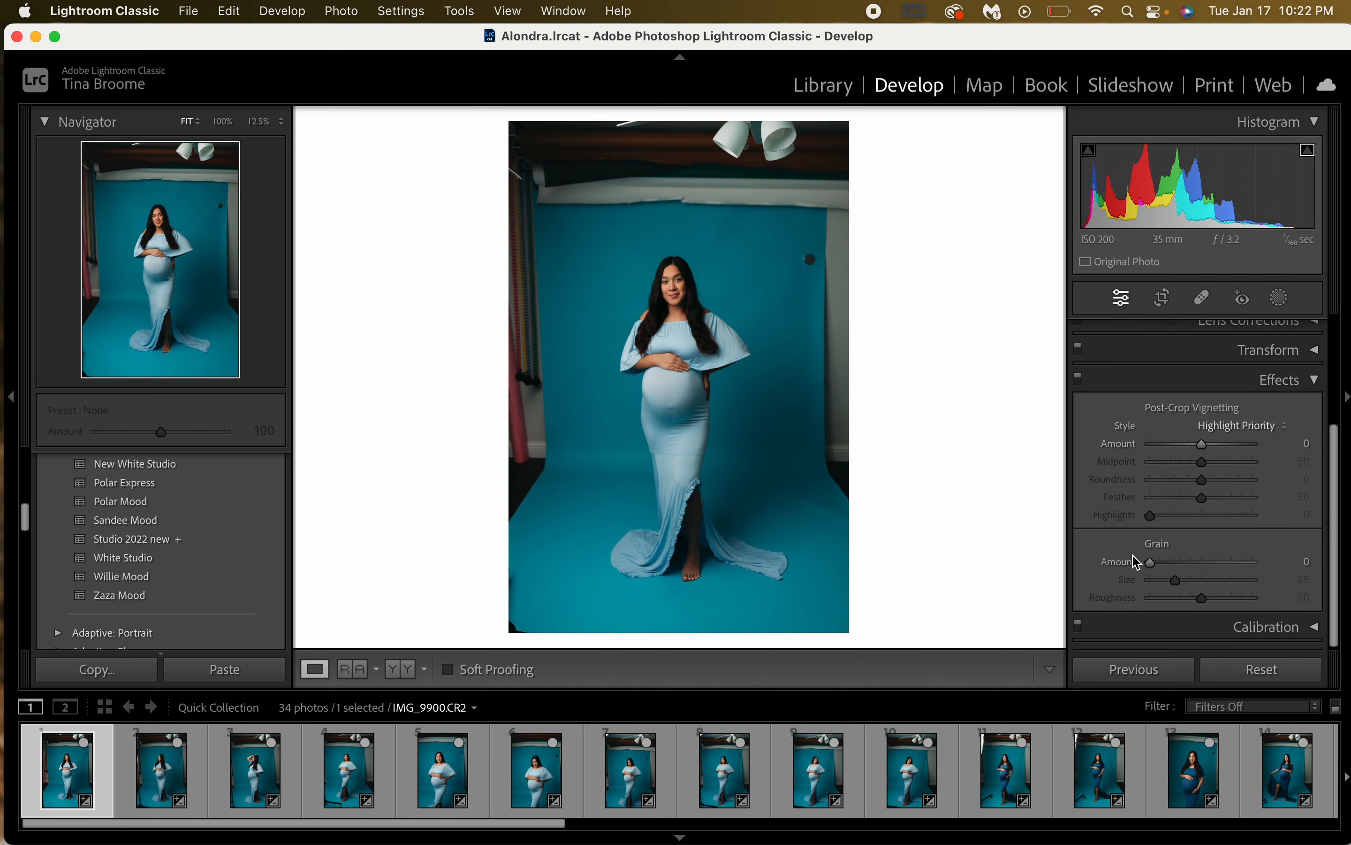
pyautogui.click(1313, 380)
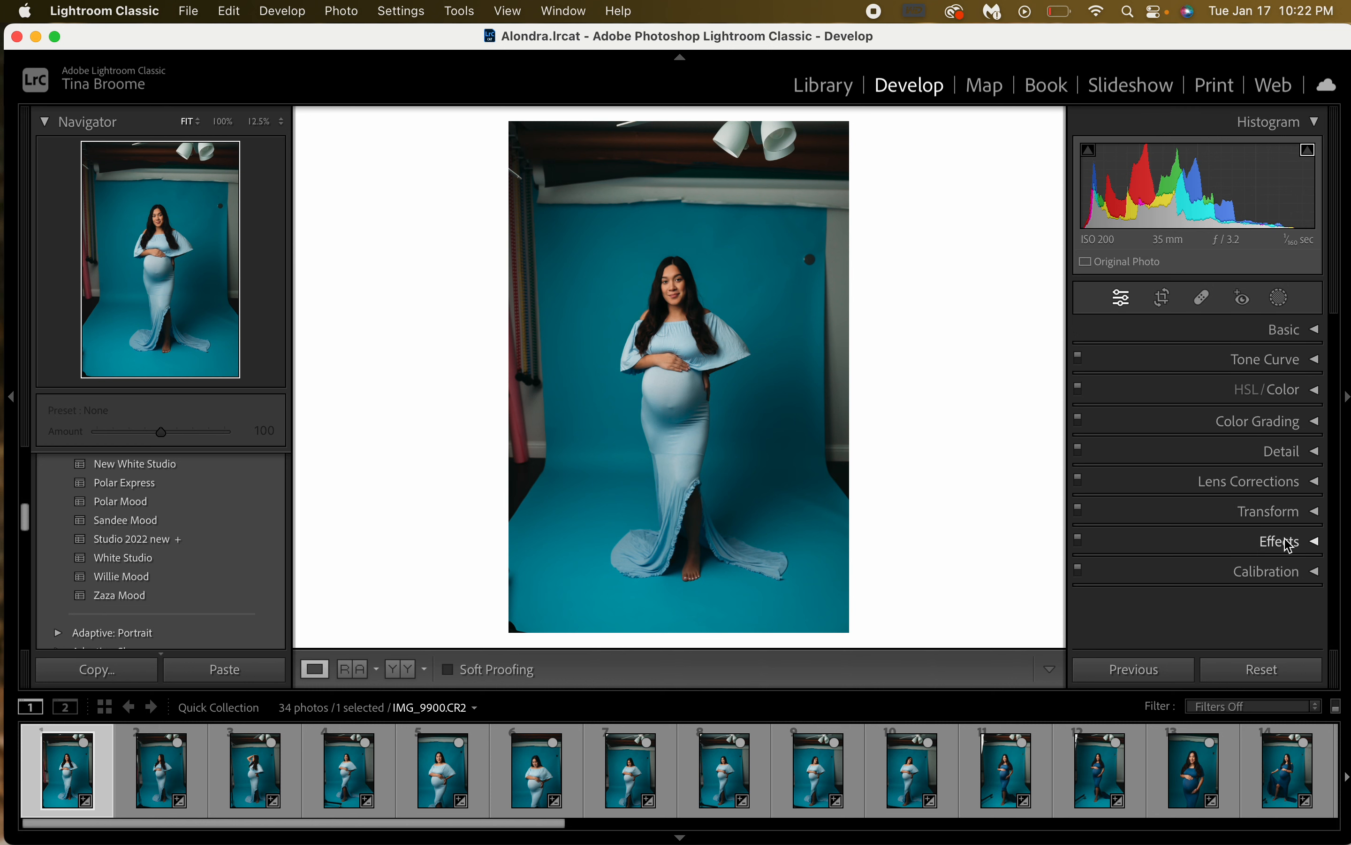
# Examine the Calibration section's process versions and primary color sliders, keeping Version 5 (Current), and collapse the section
pyautogui.click(1318, 575)
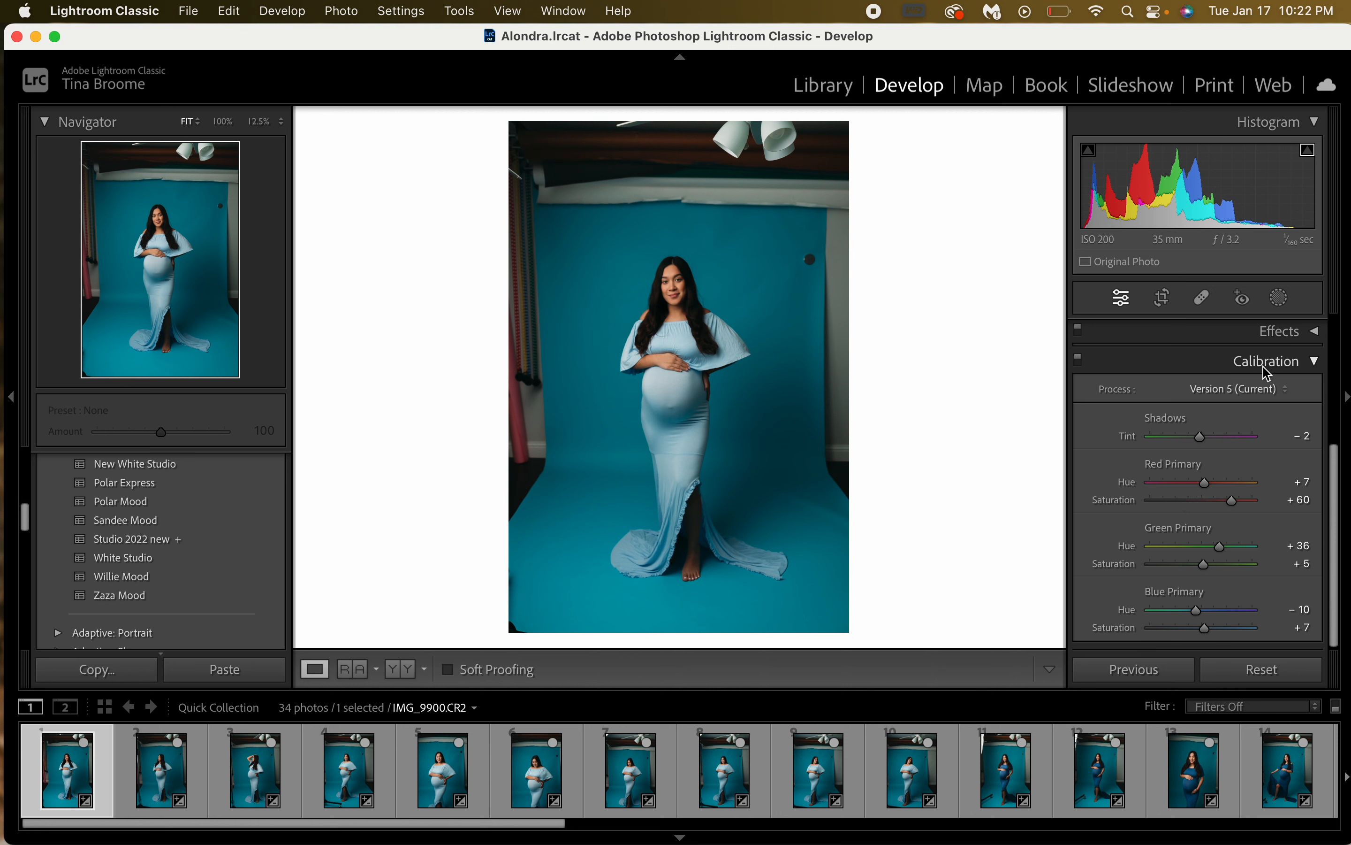
pyautogui.click(1267, 393)
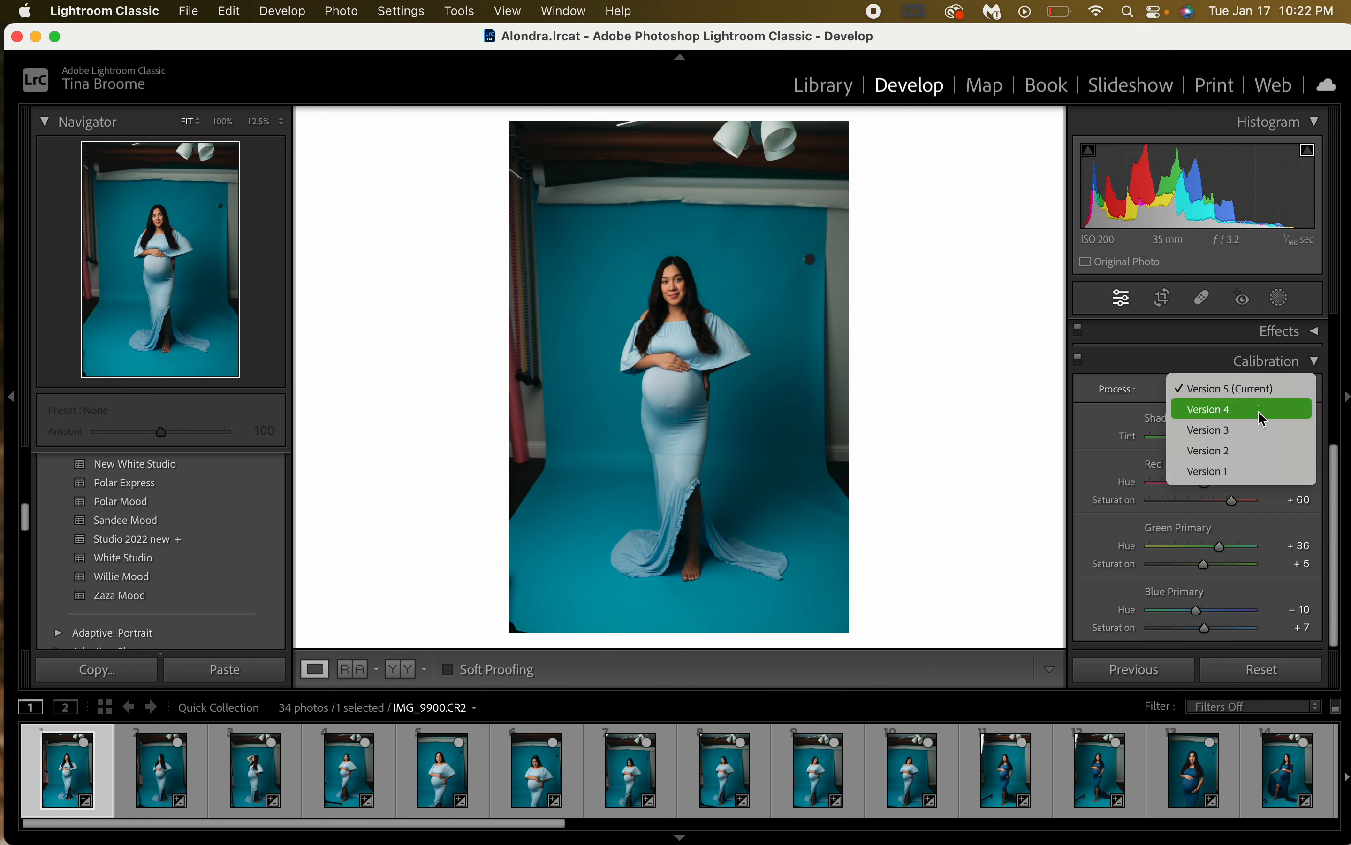
pyautogui.click(1266, 391)
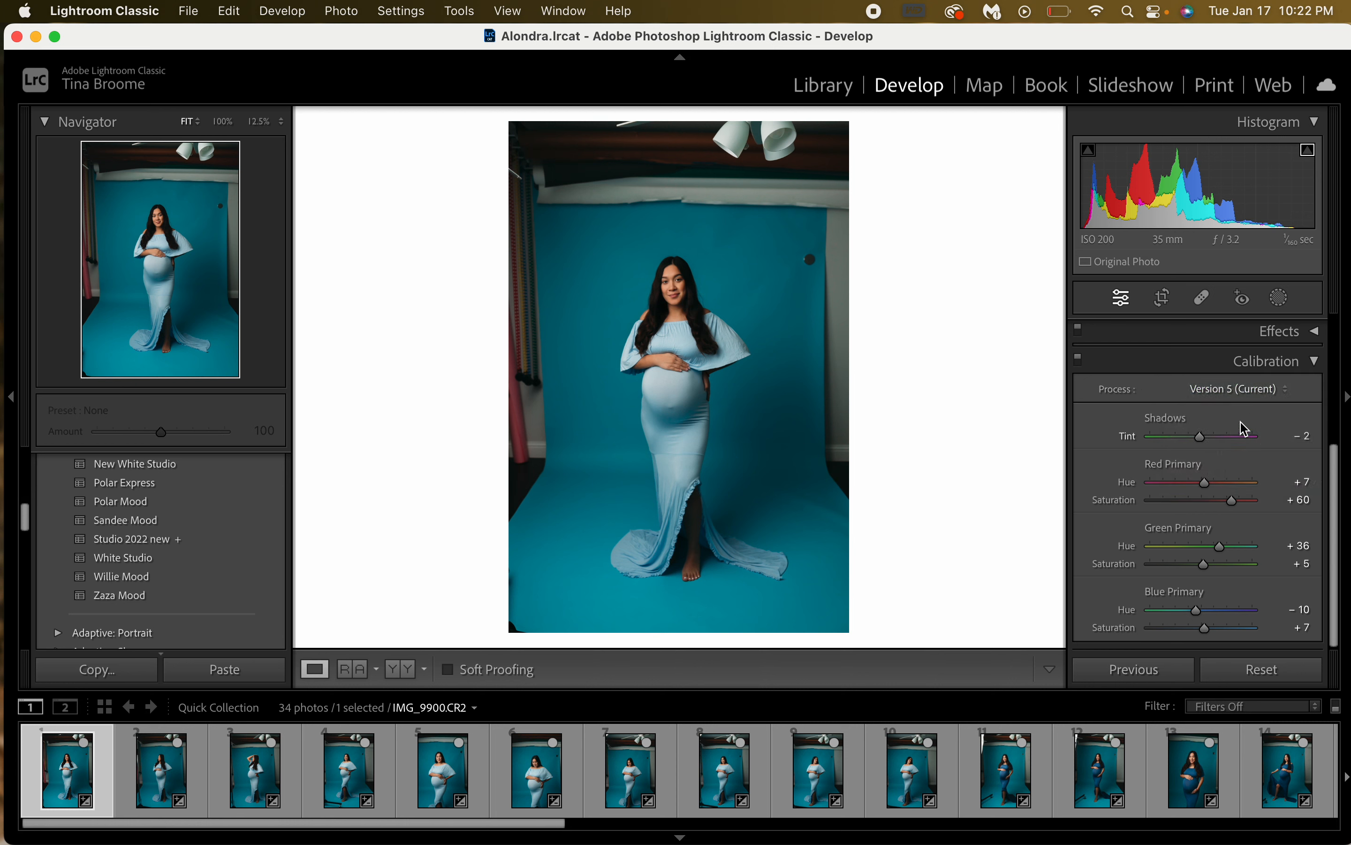
pyautogui.scroll(-1, 1263, 615)
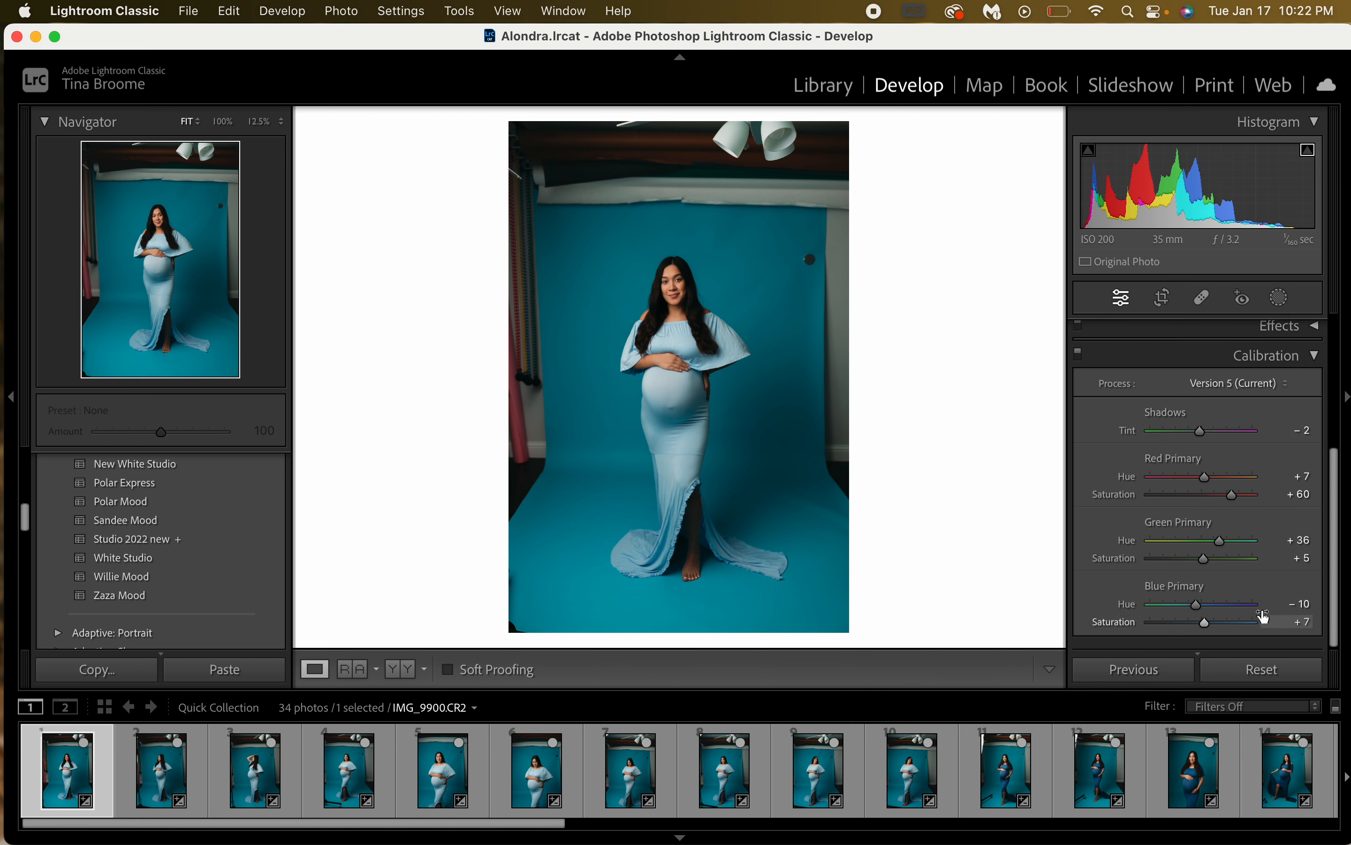
pyautogui.scroll(1, 1318, 367)
pyautogui.click(1318, 370)
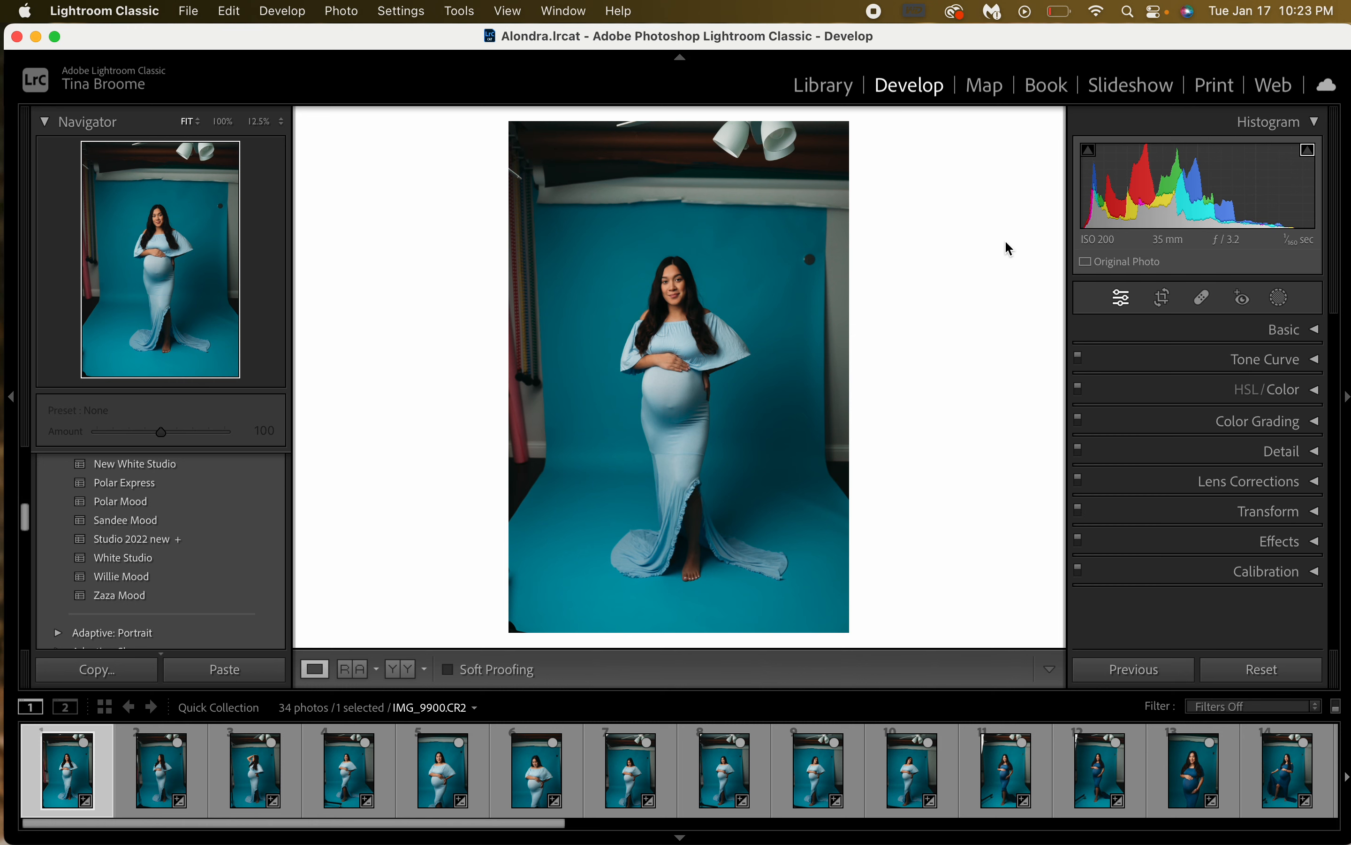
# Look over the Quick Collection photos in the Library grid and return to the Develop module
pyautogui.click(822, 85)
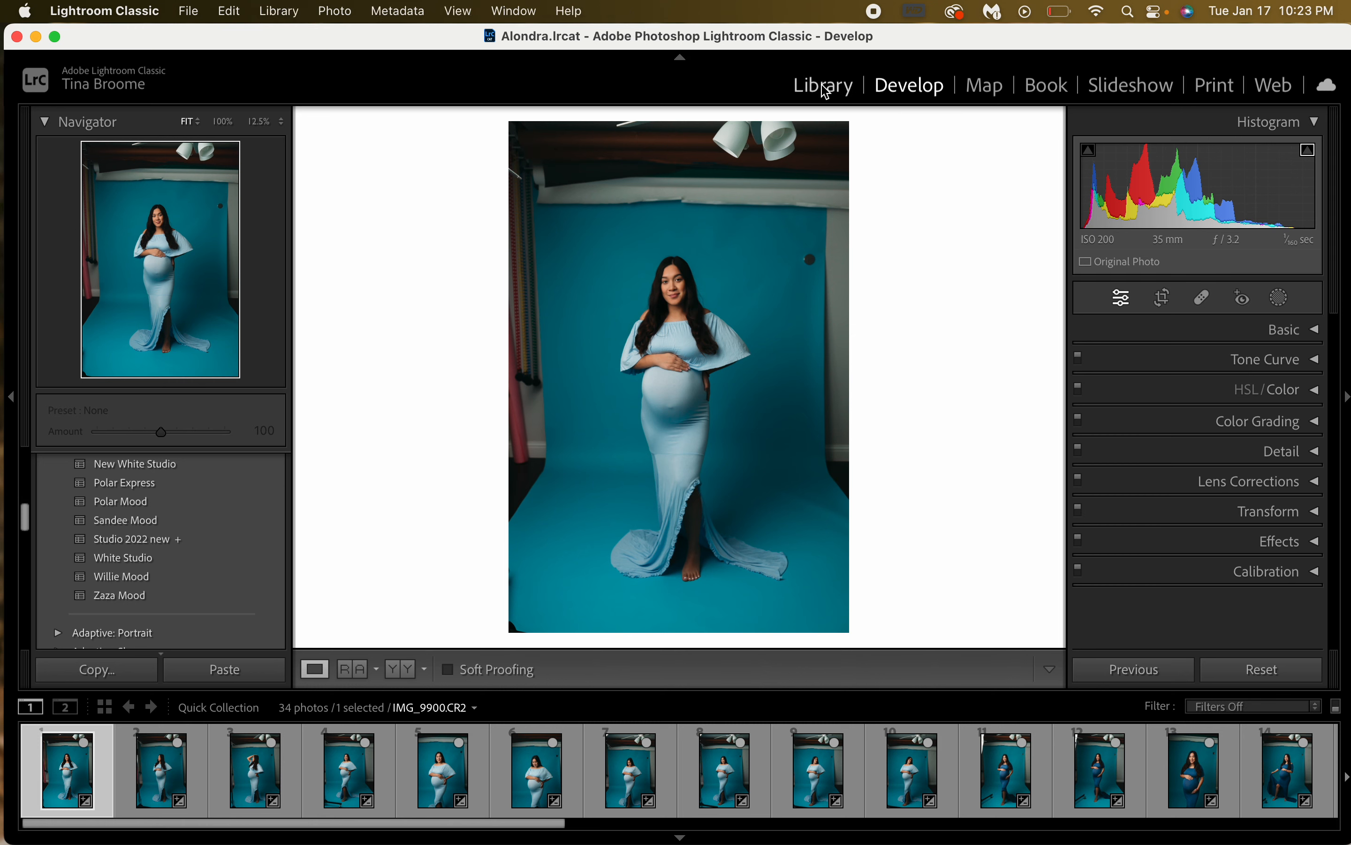
pyautogui.click(927, 92)
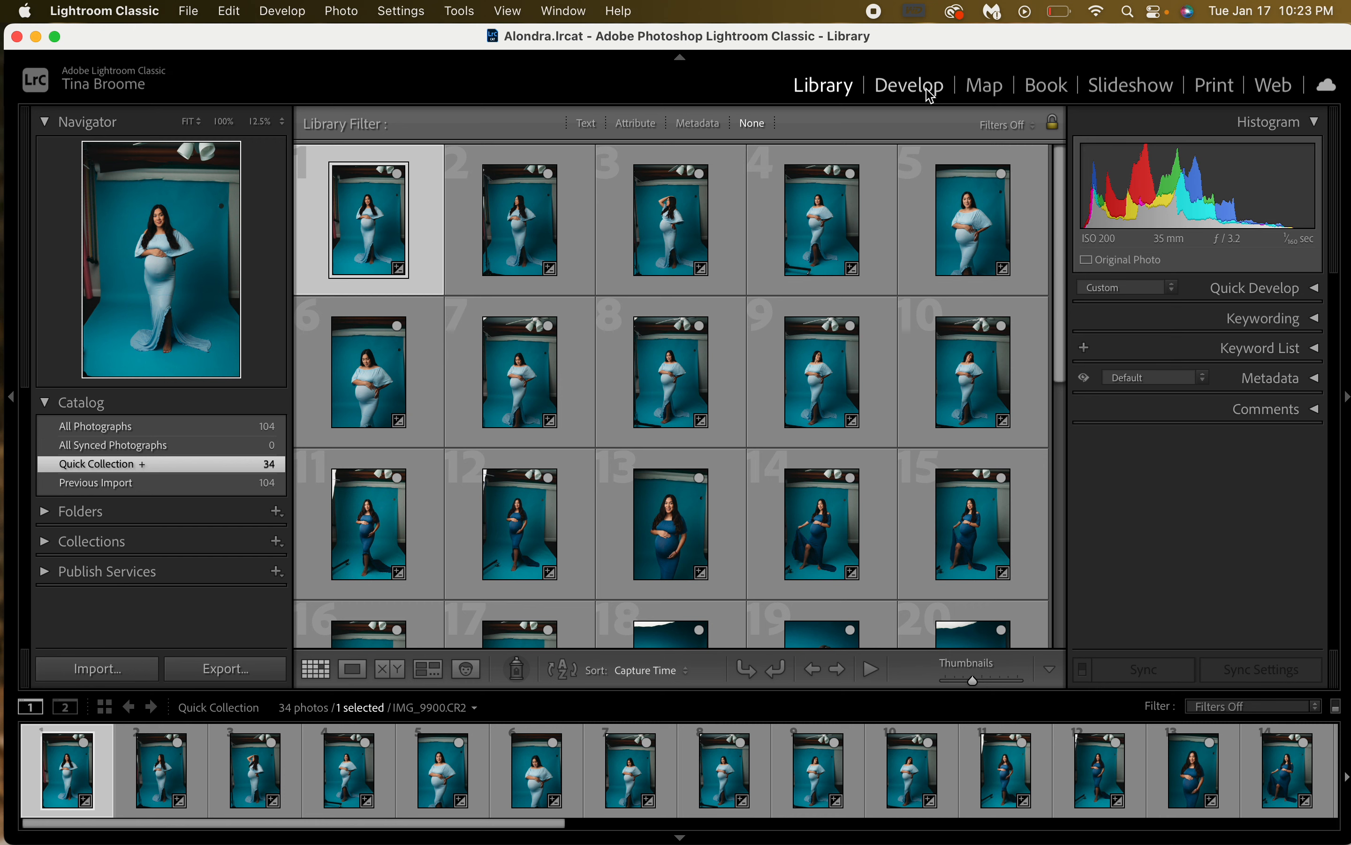
pyautogui.click(827, 91)
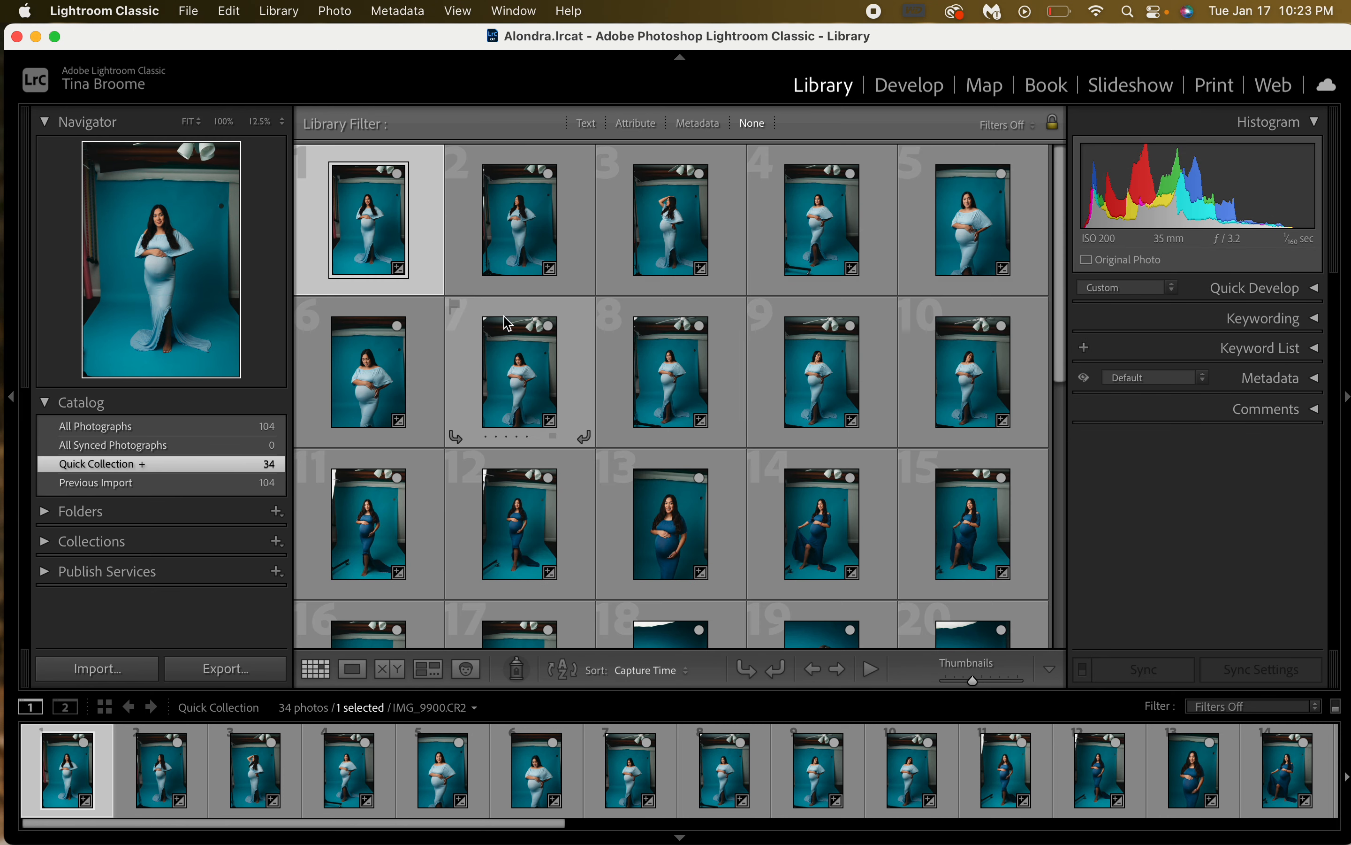
pyautogui.scroll(-8, 535, 536)
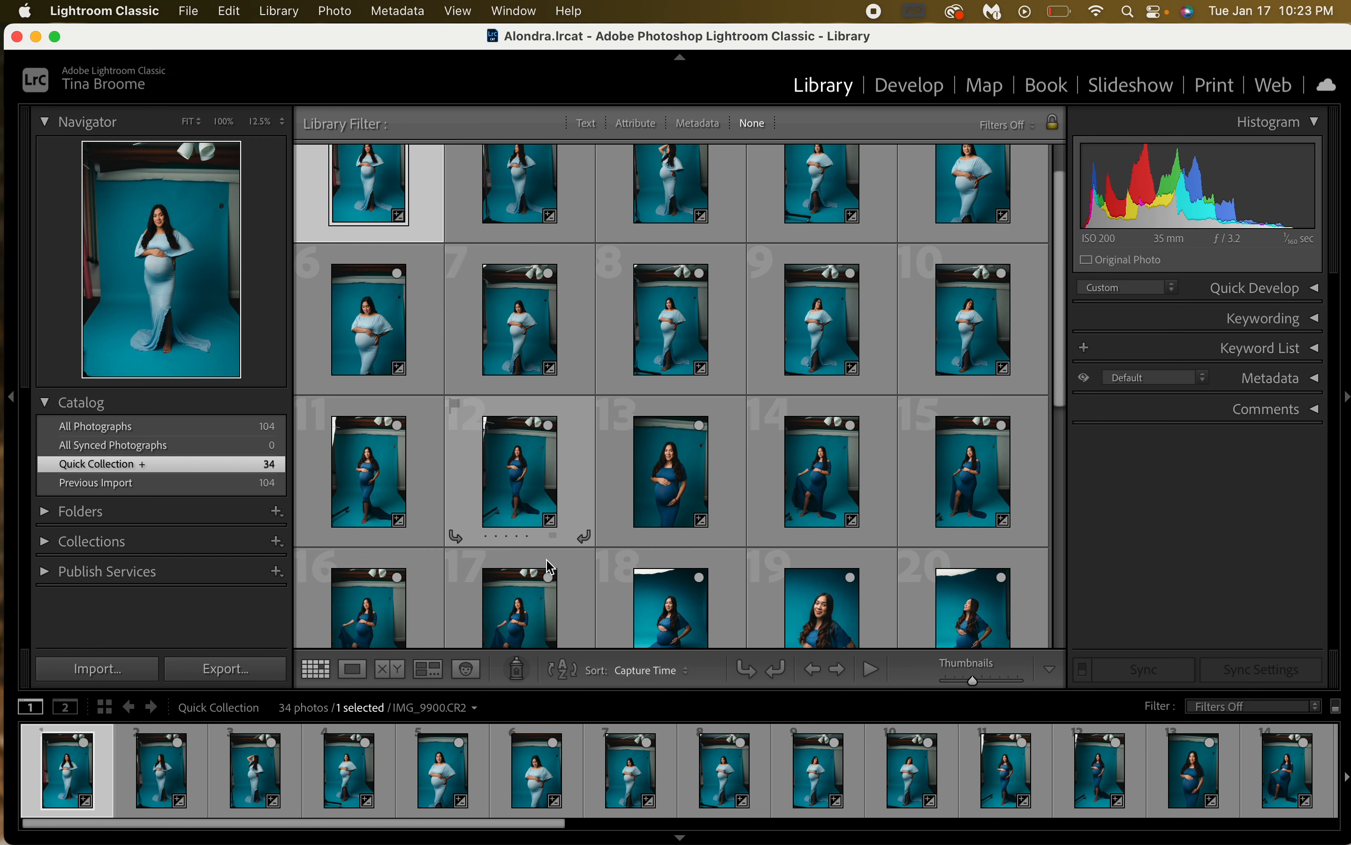
pyautogui.scroll(8, 550, 567)
pyautogui.click(902, 88)
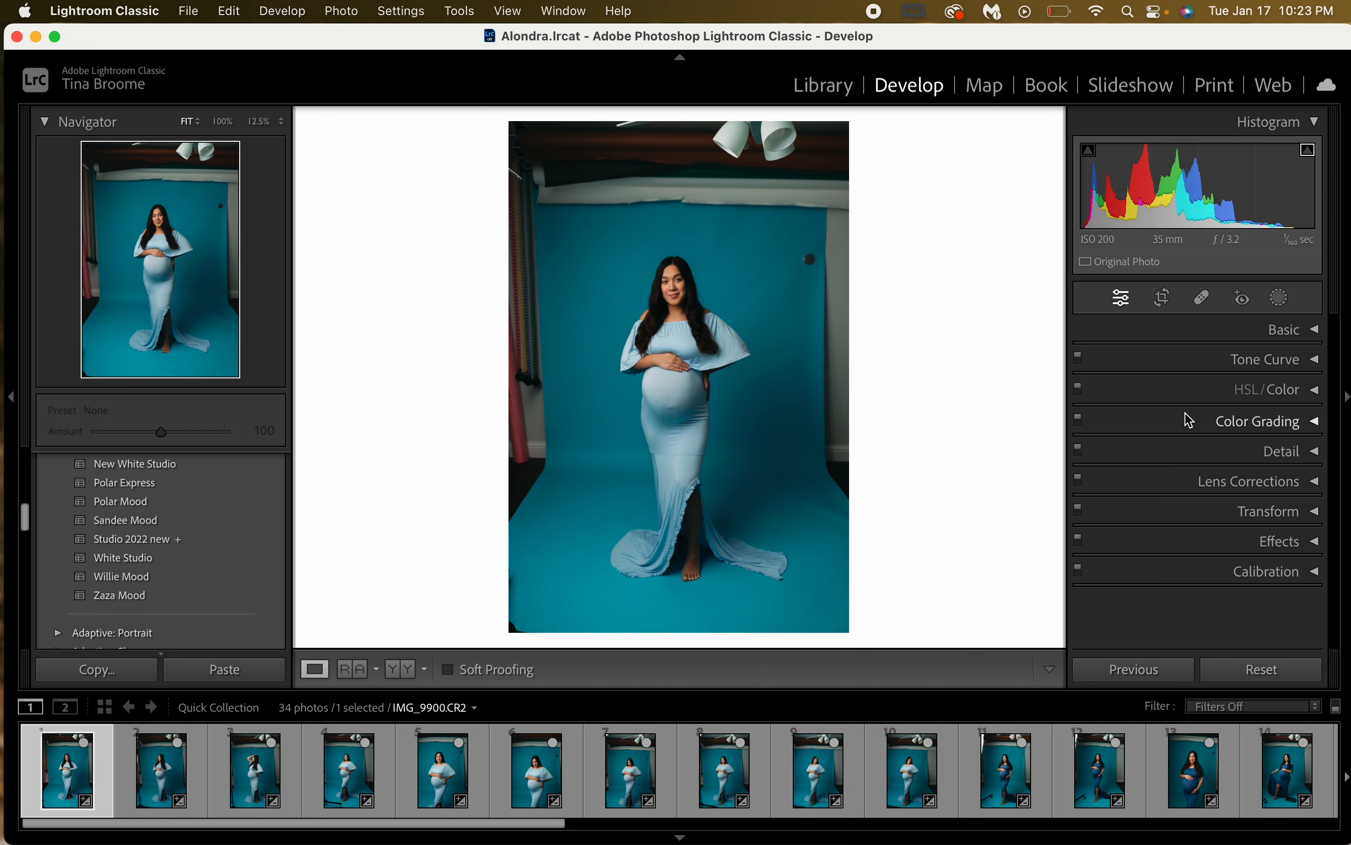
# Synchronize the first photo's develop settings across the first ten filmstrip photos, leaving out Healing, Crop and Masking
pyautogui.click(1315, 331)
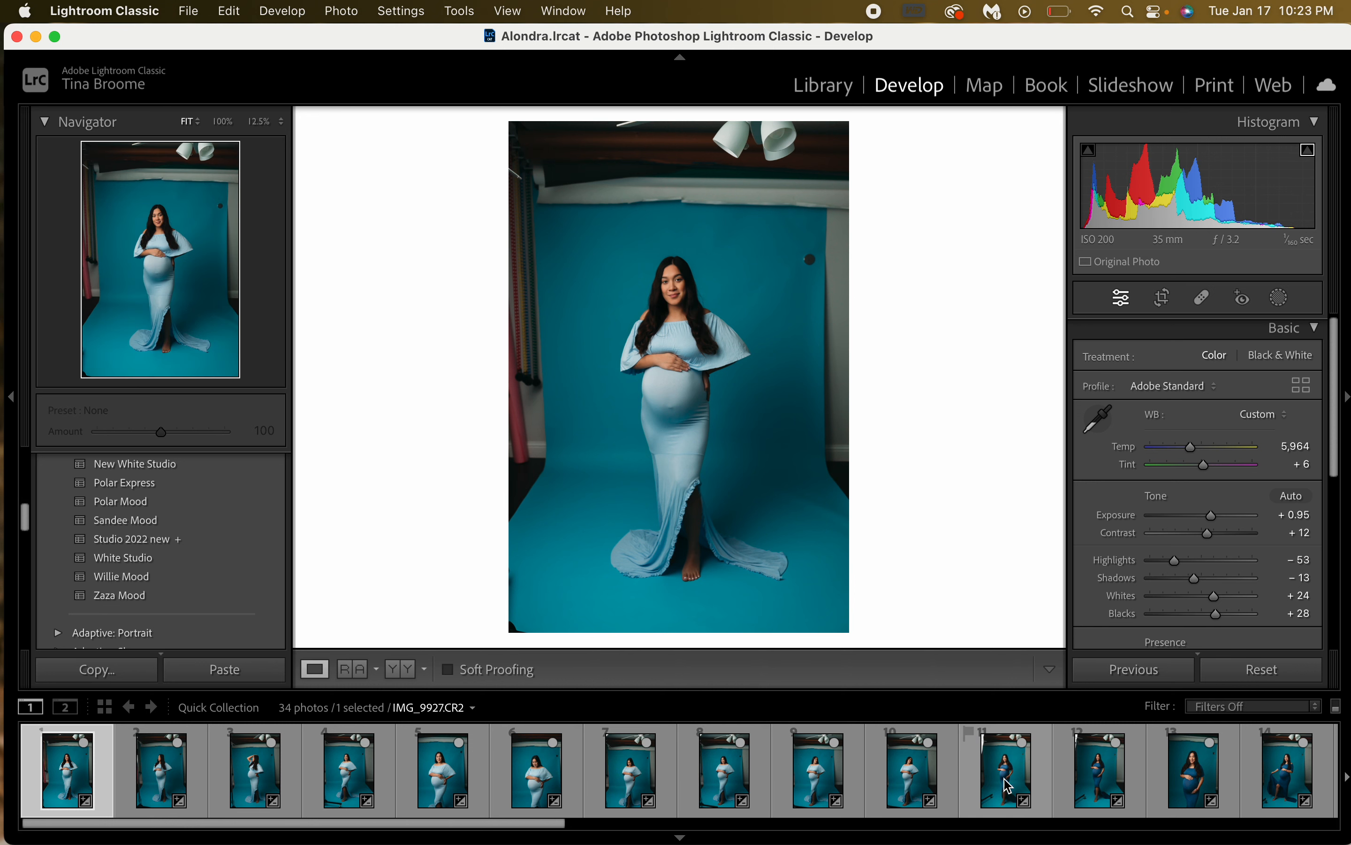
pyautogui.keyDown('shift'); pyautogui.click(924, 776); pyautogui.keyUp('shift')
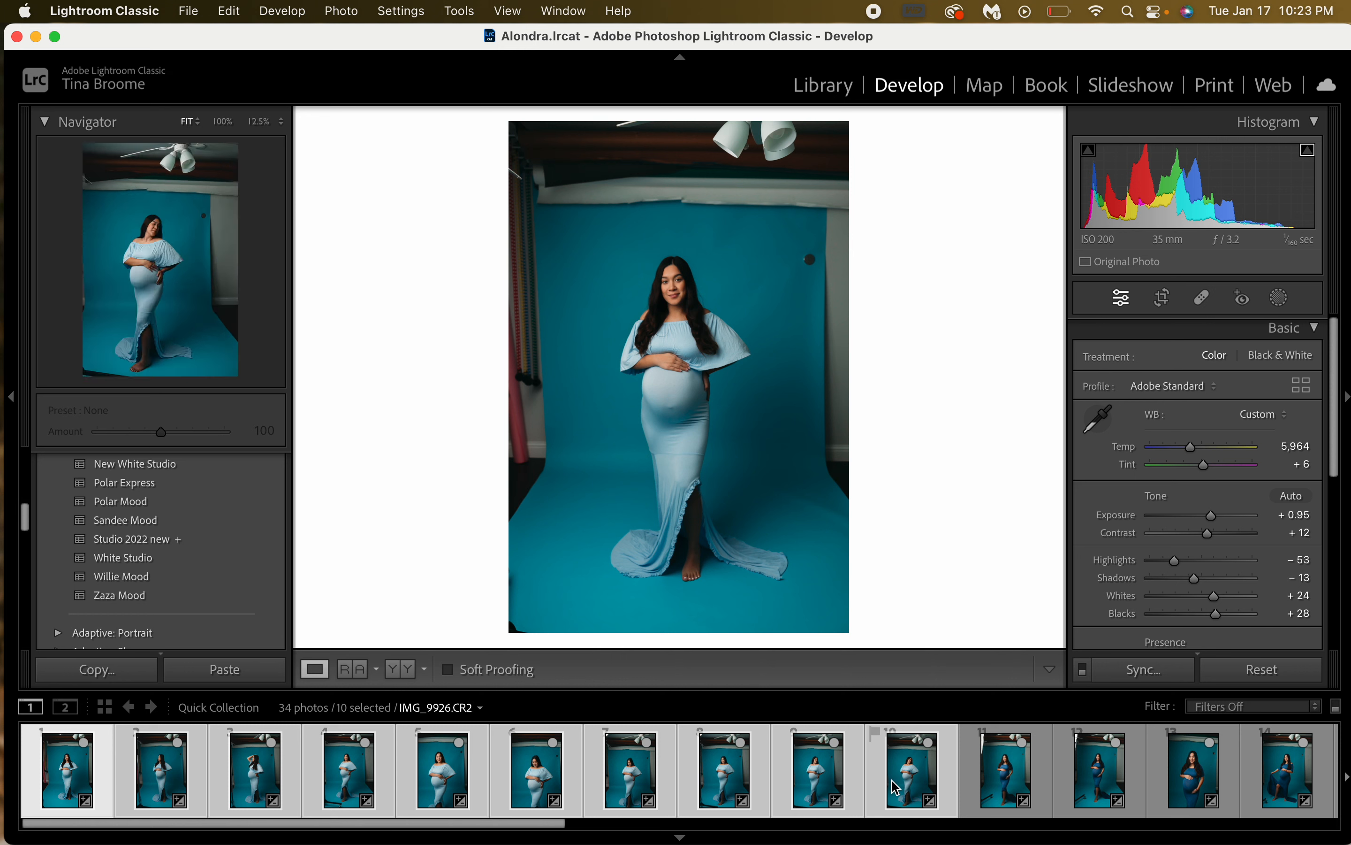
pyautogui.click(1115, 673)
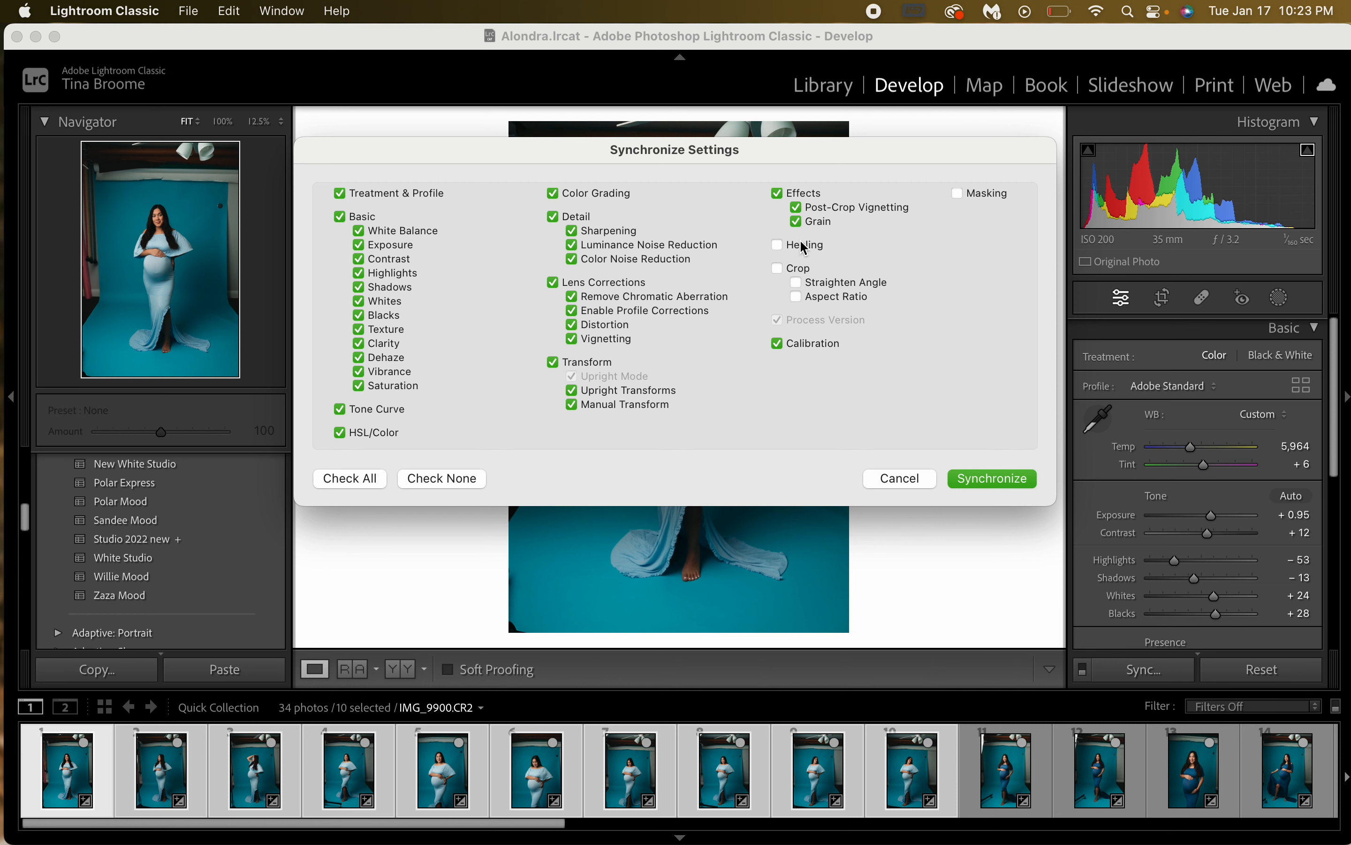
pyautogui.click(991, 479)
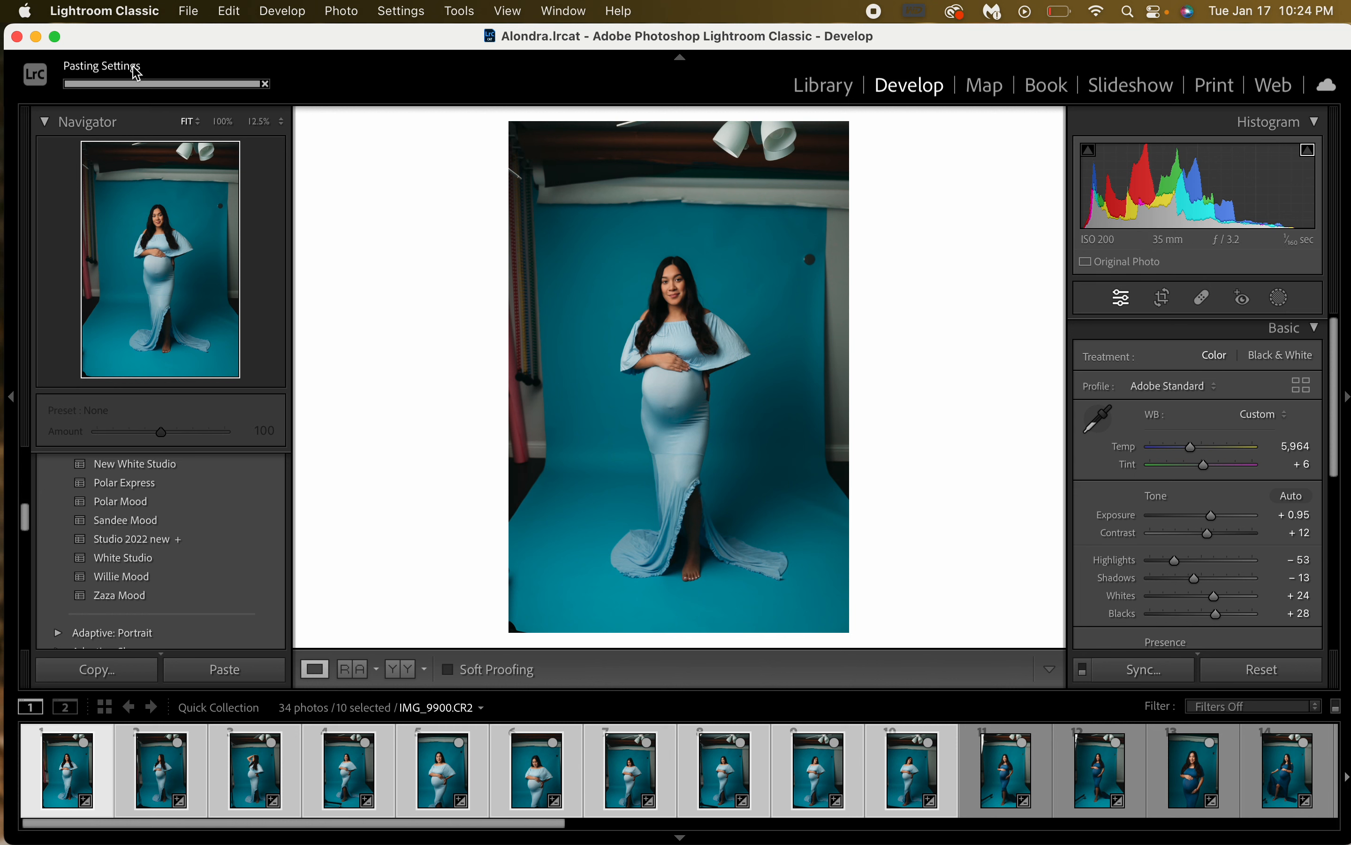
# View the seventh photo with the synchronized settings and undo the settings paste and the ten-photo selection
pyautogui.click(656, 774)
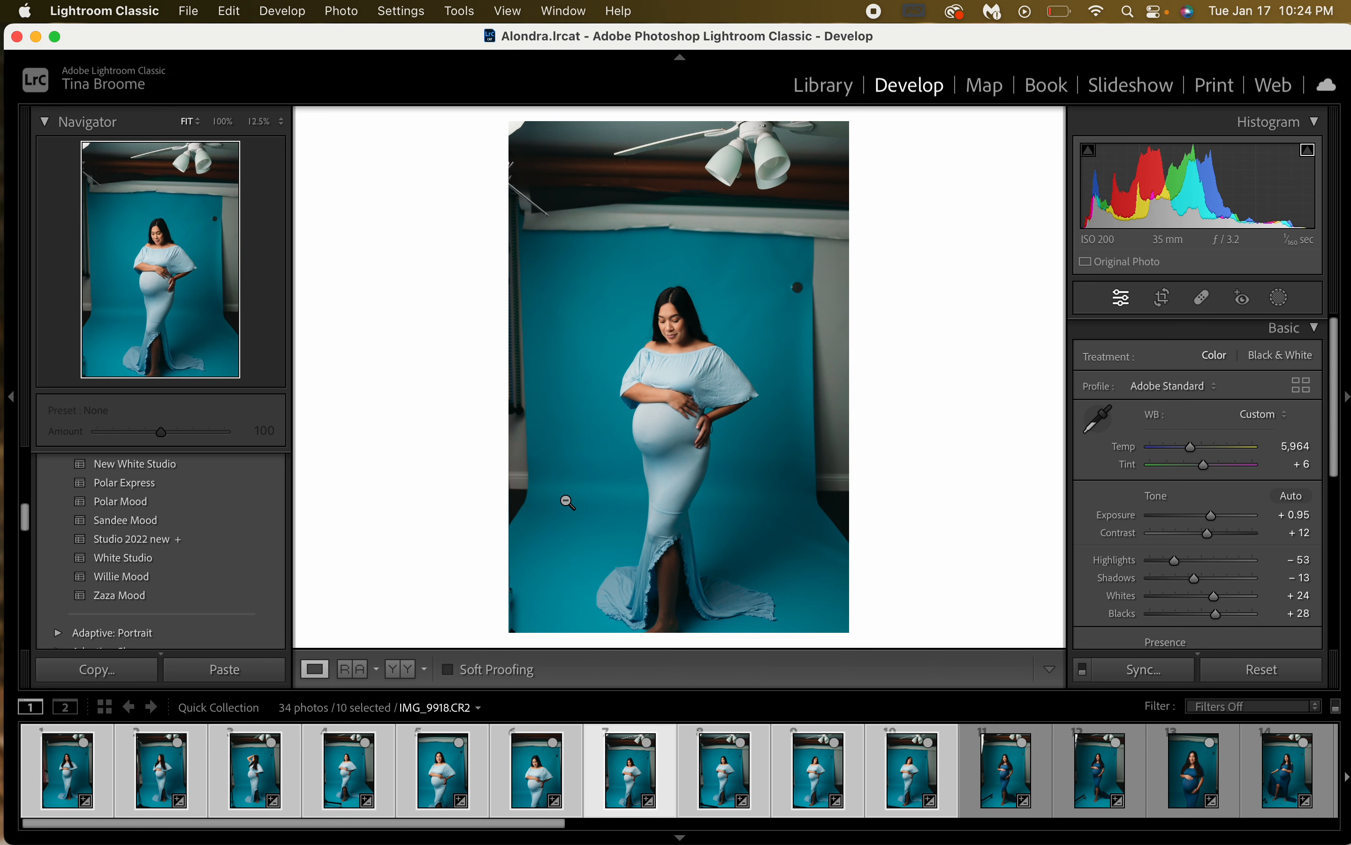
pyautogui.press('super+z')
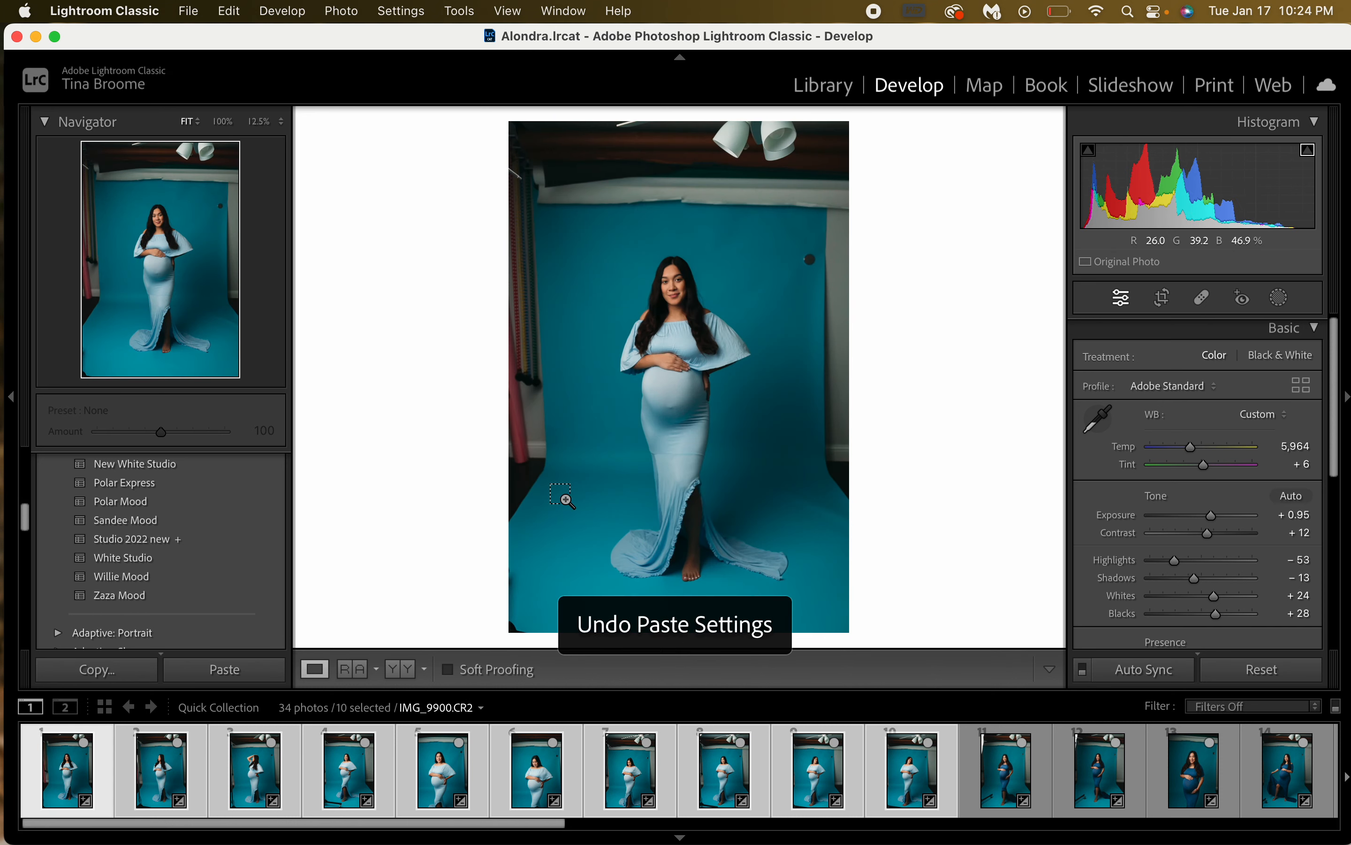
pyautogui.press('super+z')
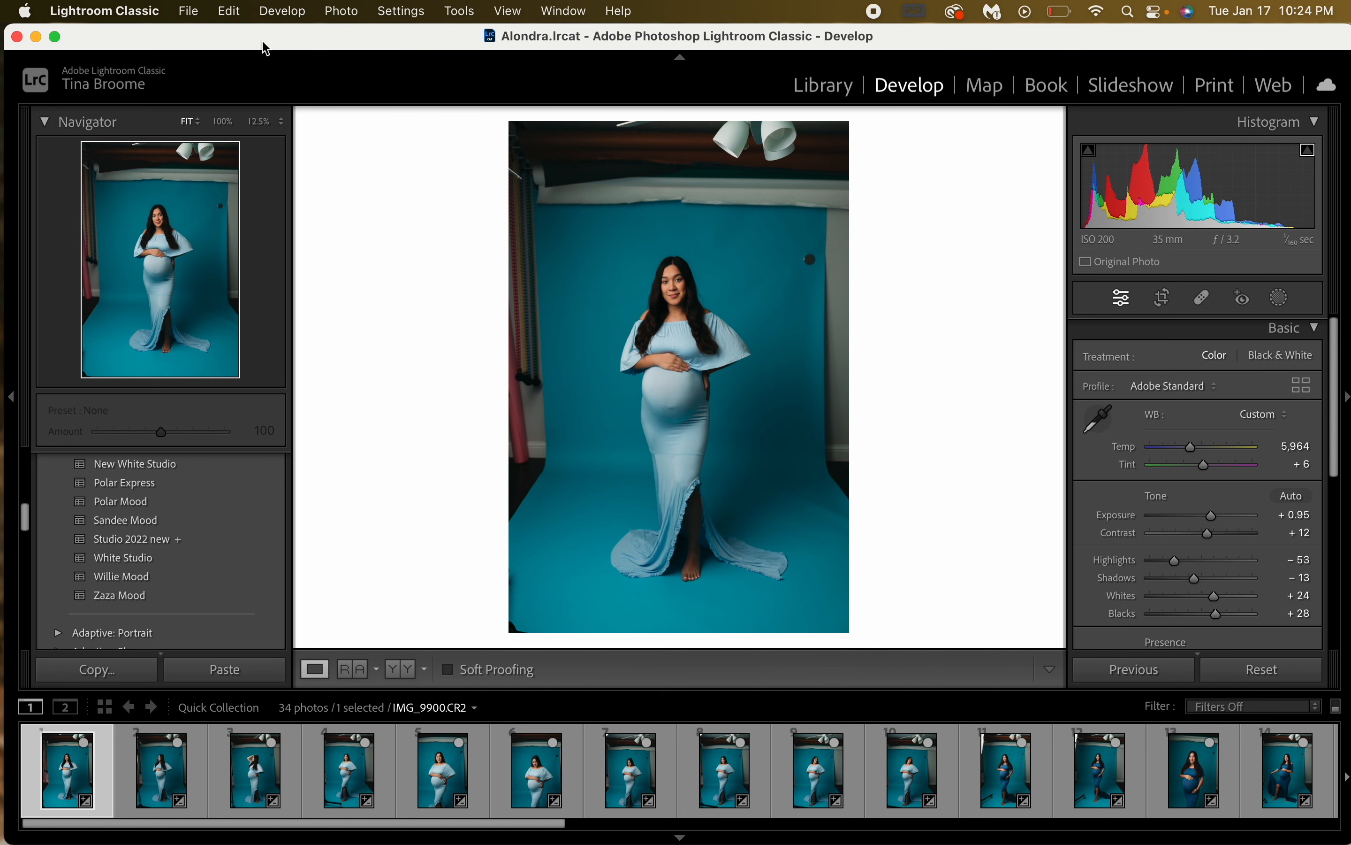
# Quit Lightroom Classic, confirming the prompt, and close the Finder window that shows the catalog folder
pyautogui.moveTo(261, 40); pyautogui.dragTo(373, 117)
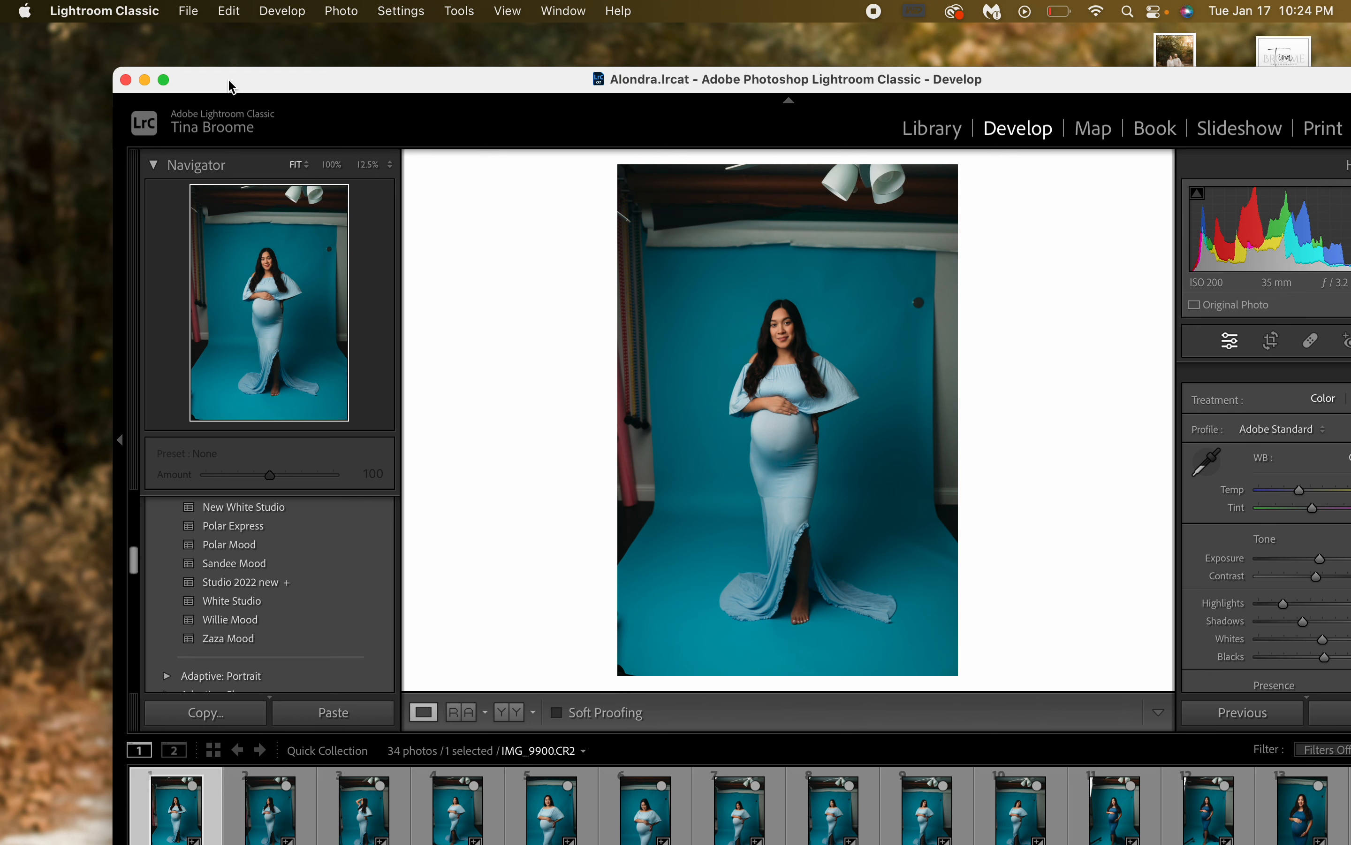
pyautogui.moveTo(229, 85); pyautogui.dragTo(185, 82)
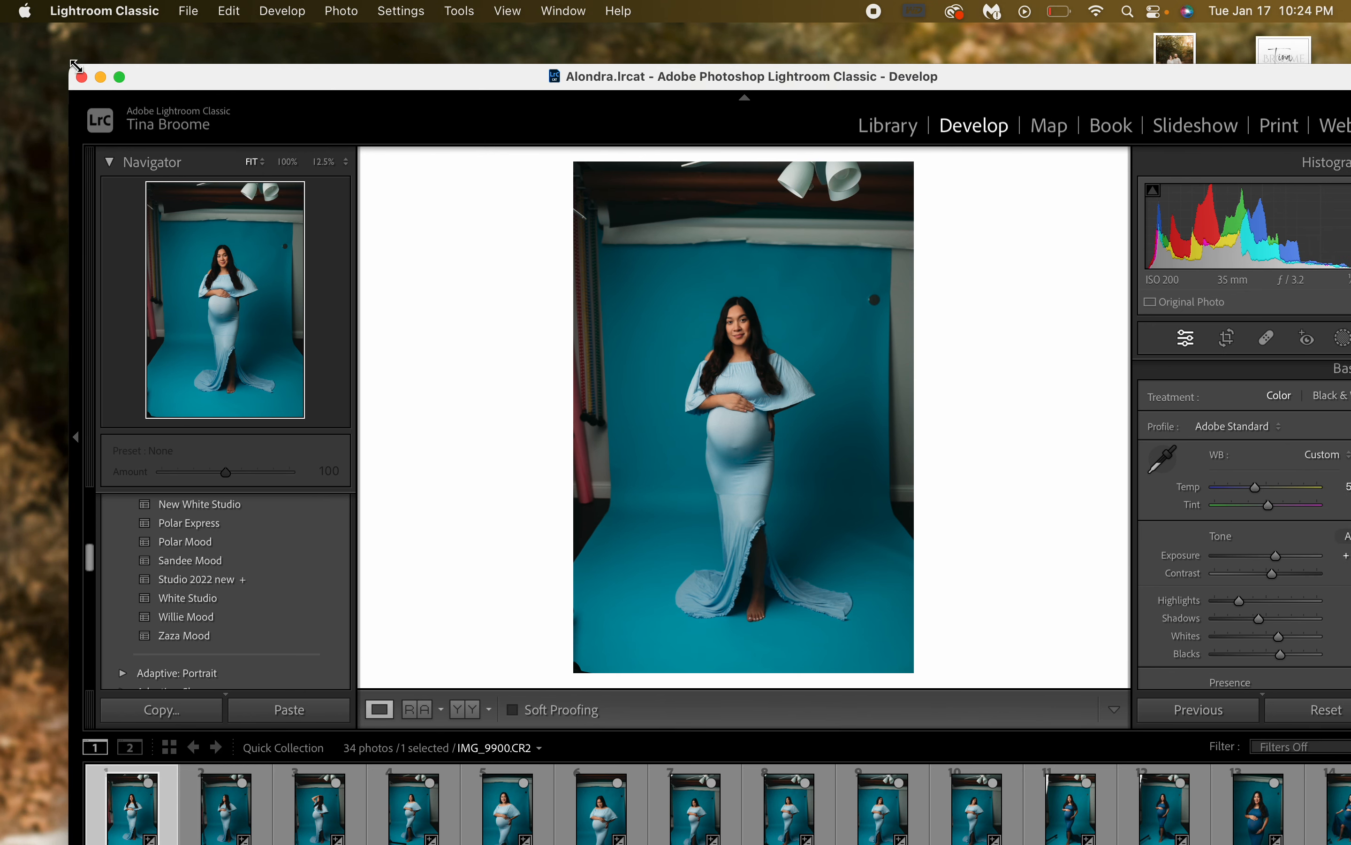
pyautogui.click(82, 76)
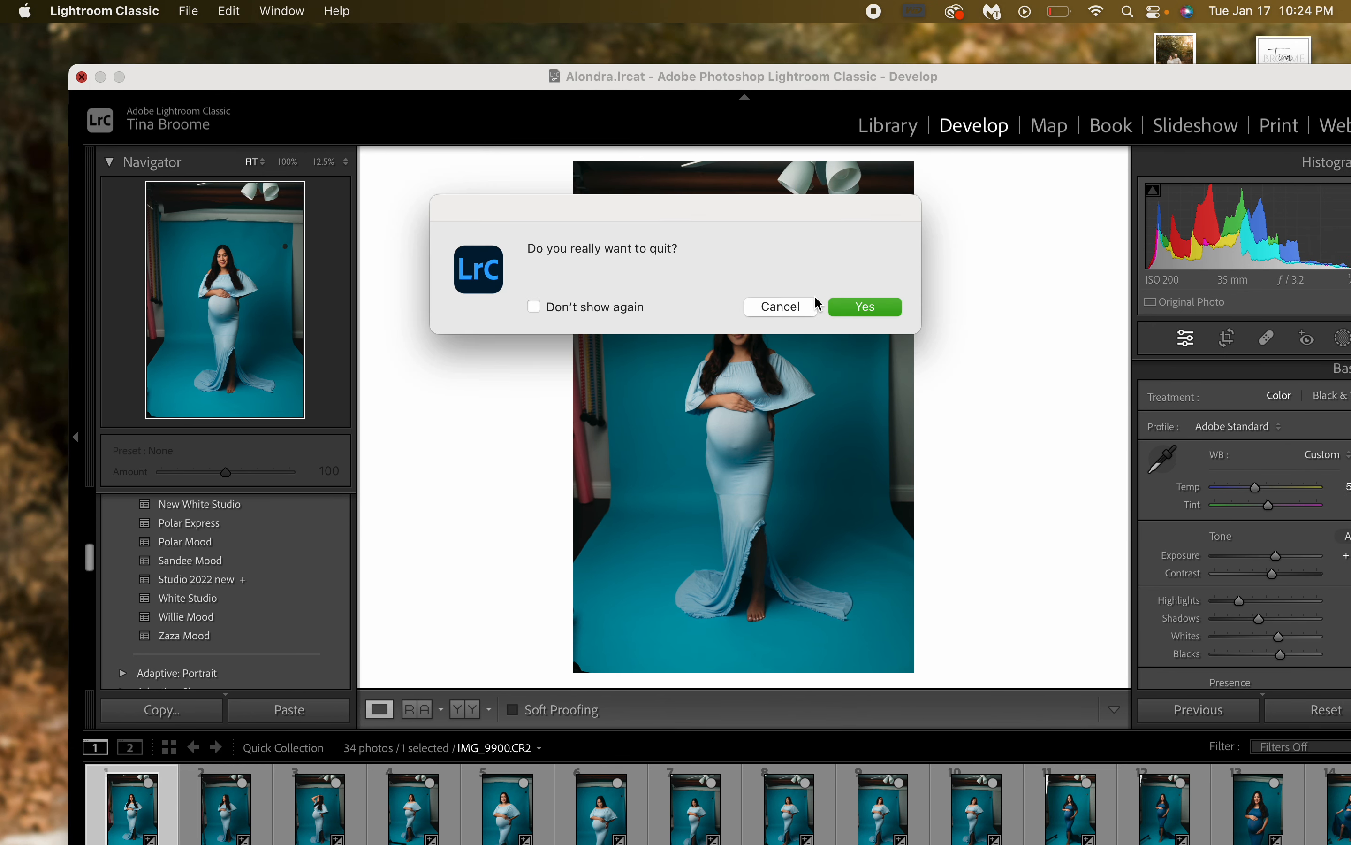
pyautogui.click(854, 305)
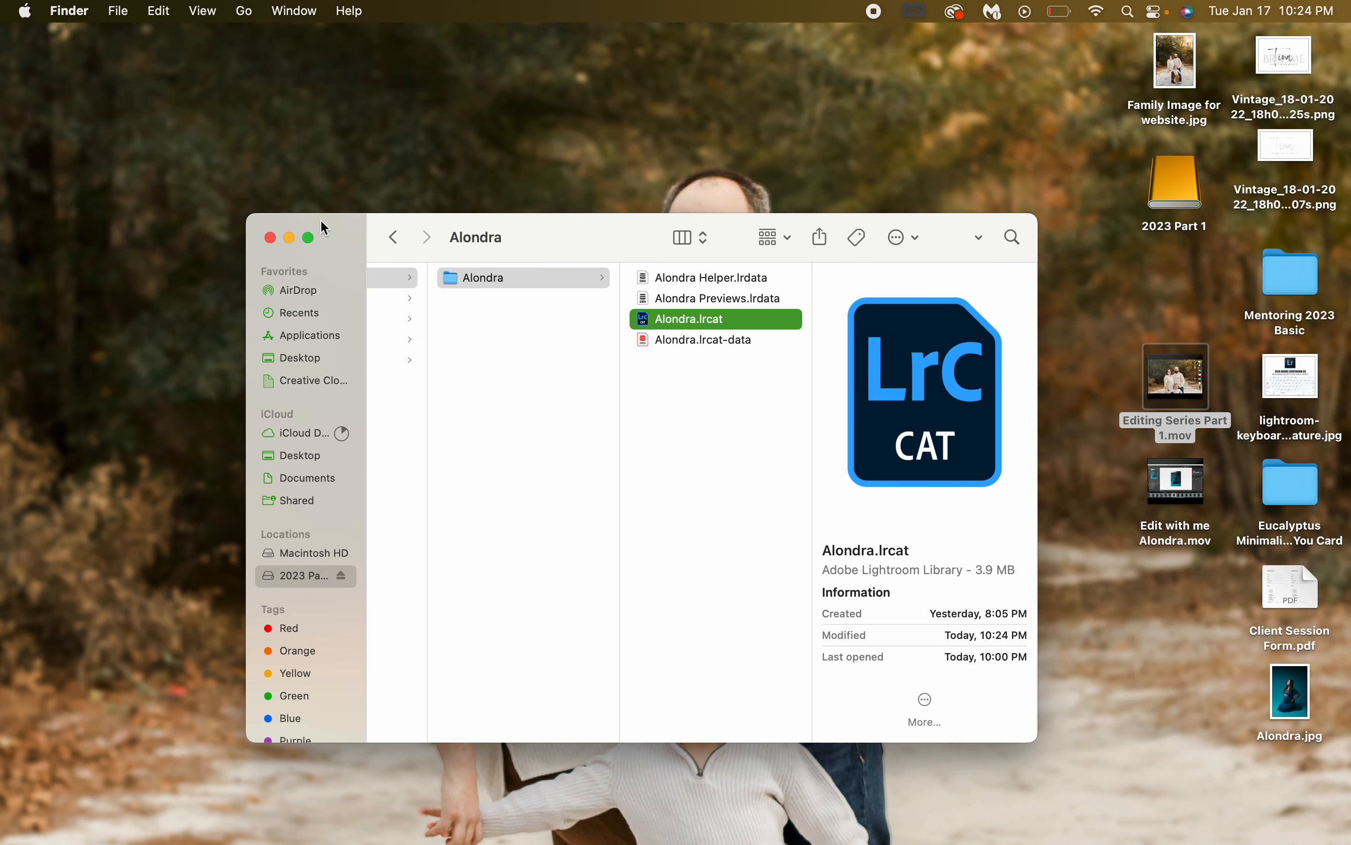
pyautogui.click(270, 238)
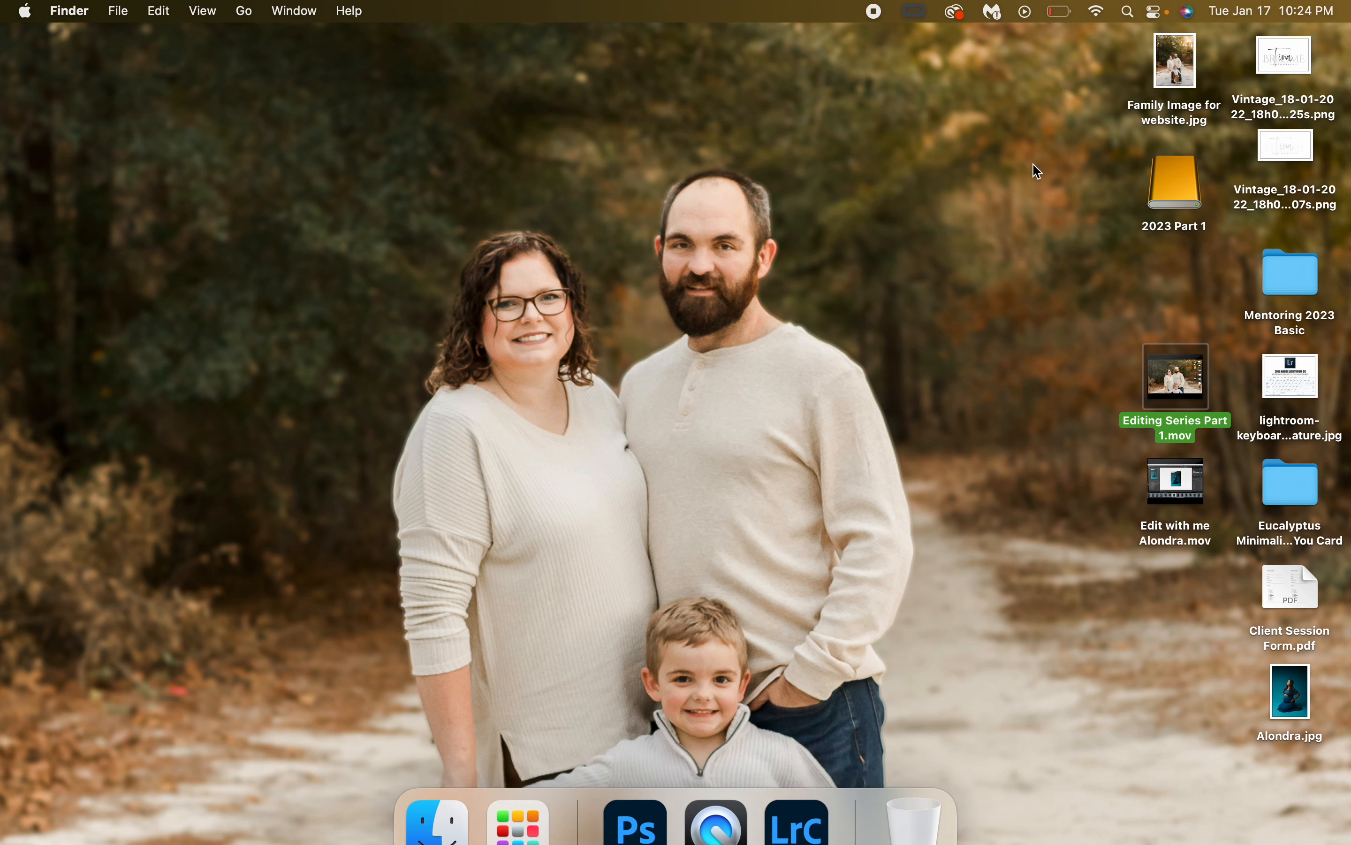
pyautogui.click(1057, 2)
pyautogui.click(1057, 2)
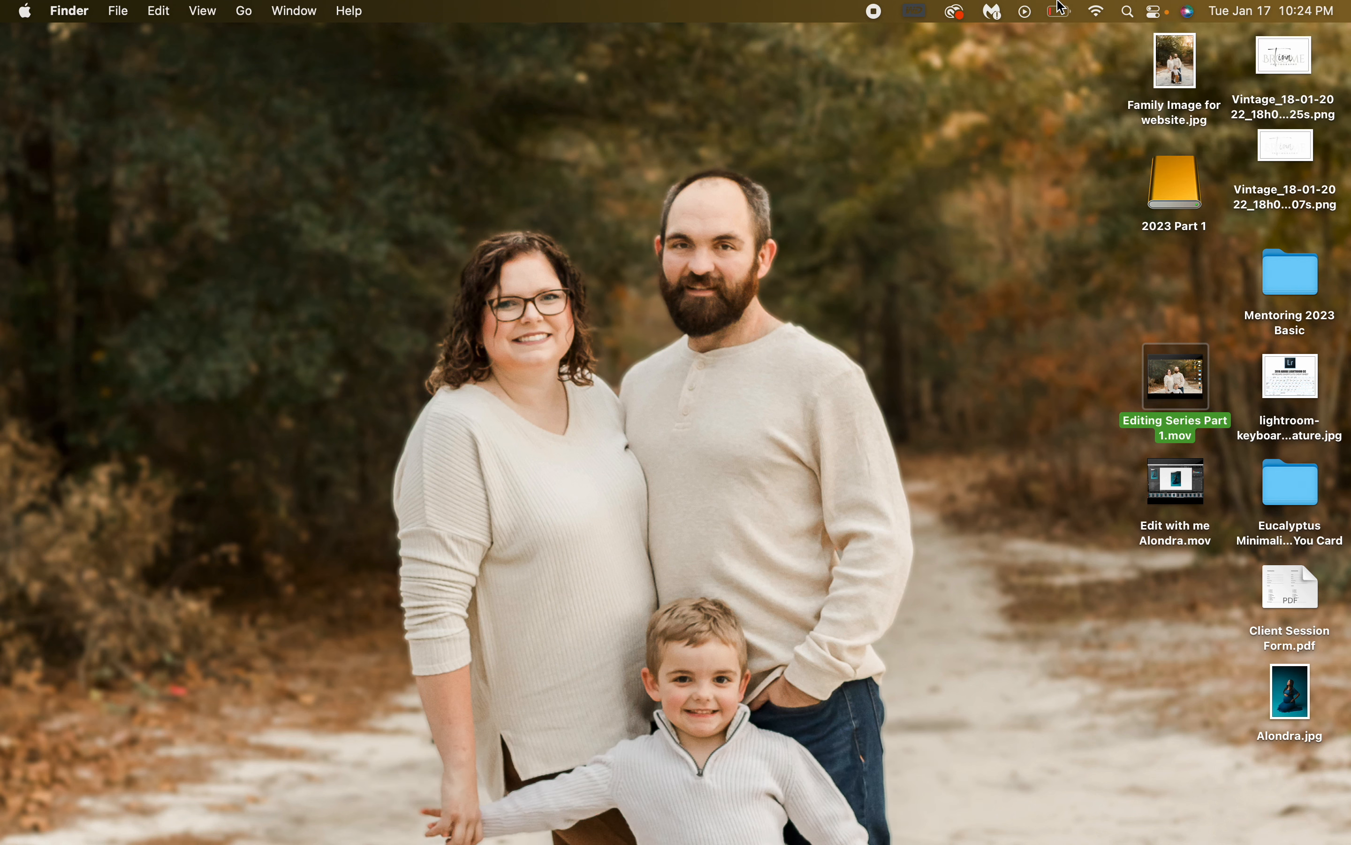
pyautogui.click(943, 592)
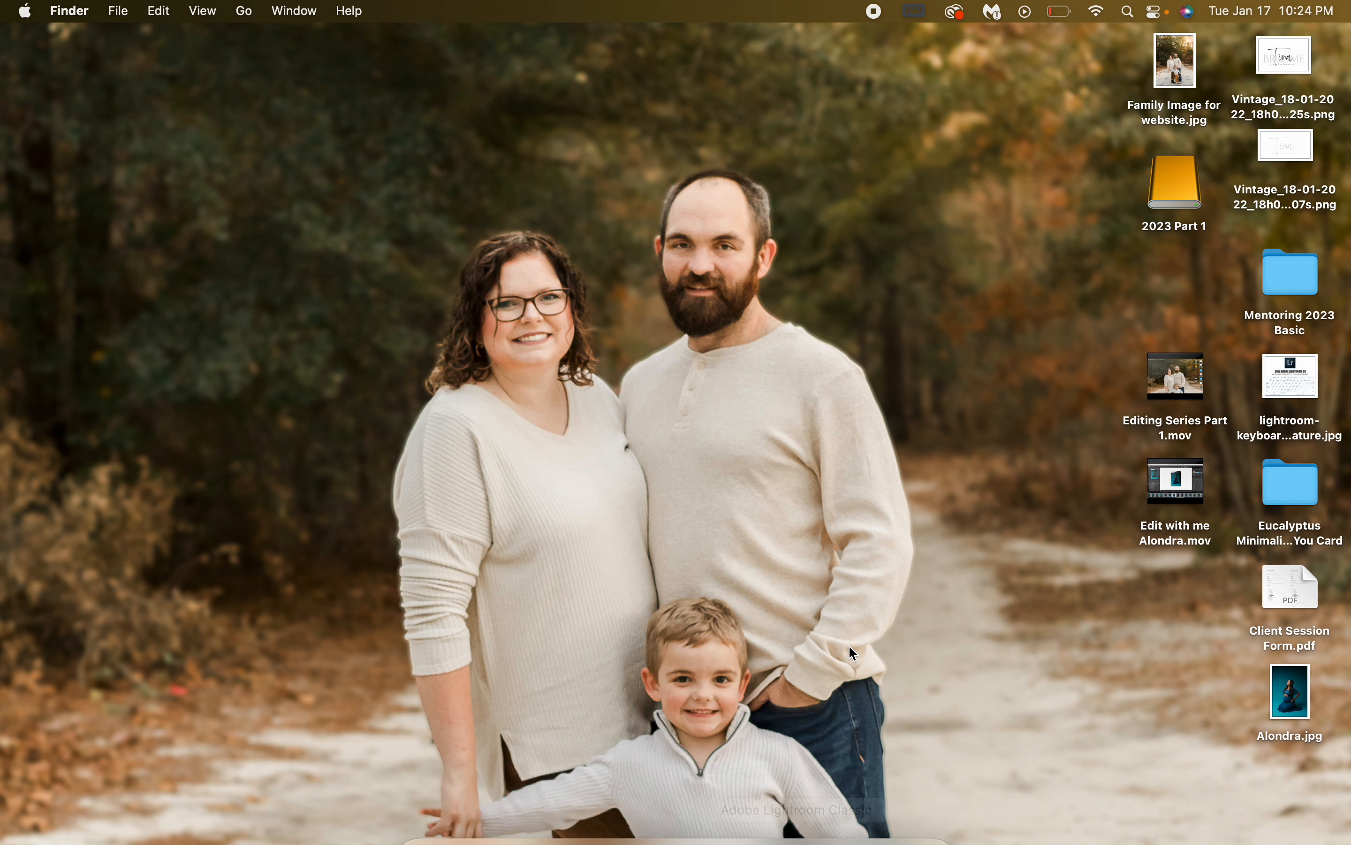
pyautogui.moveTo(819, 773)
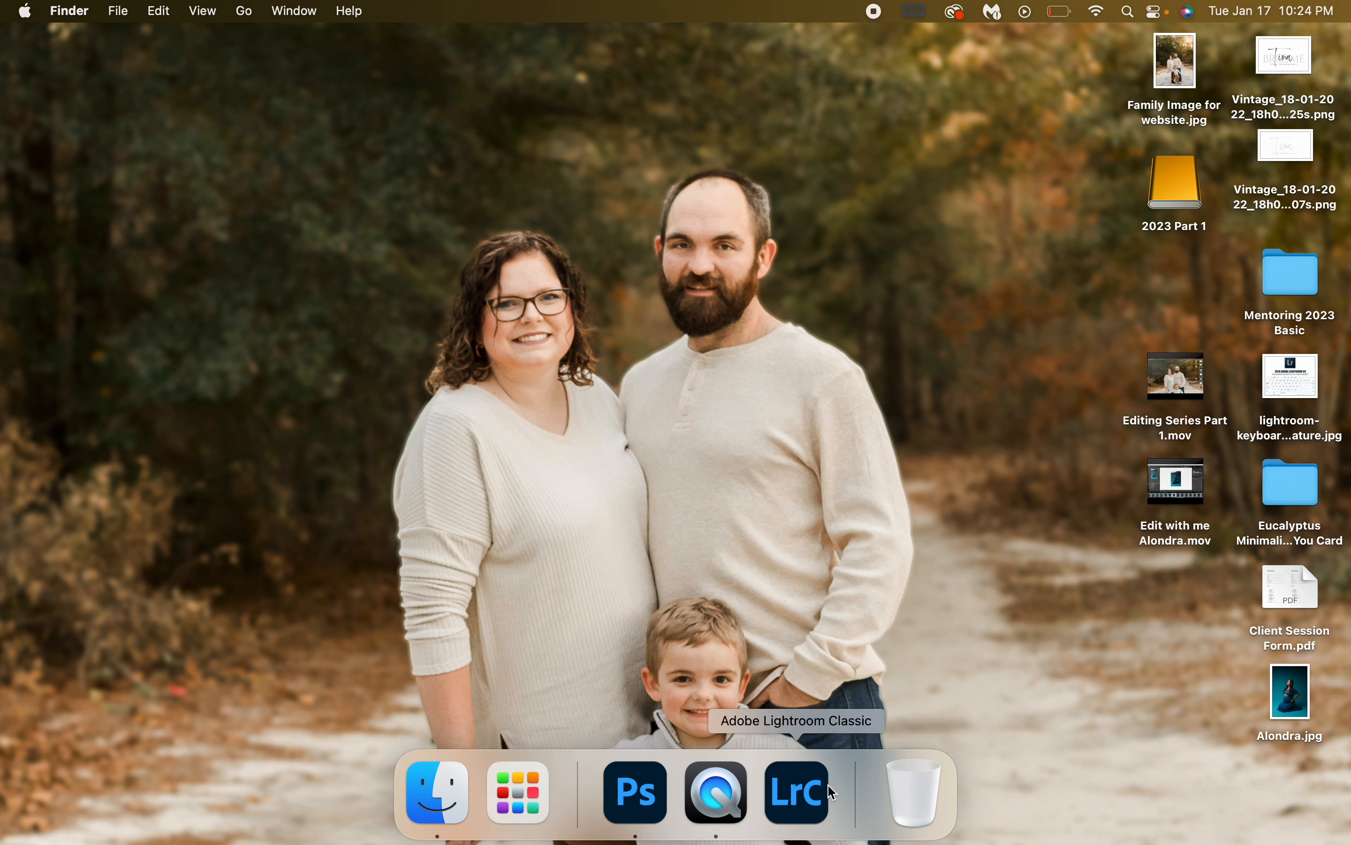